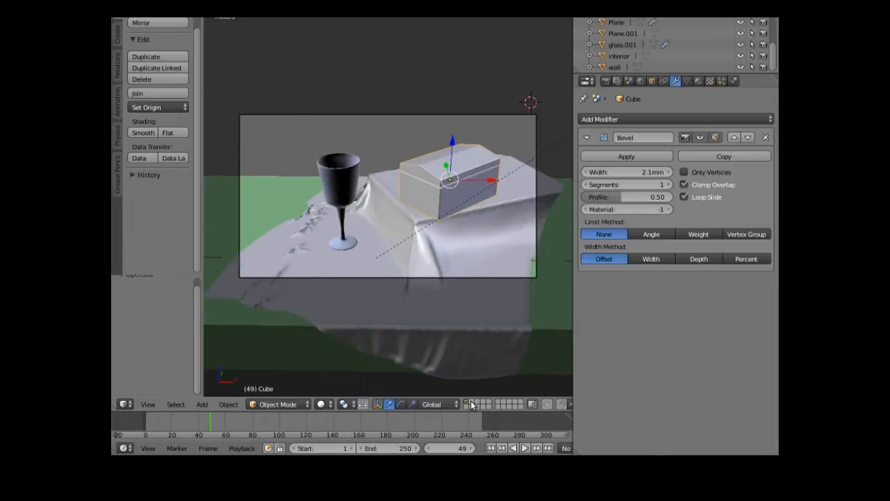
- On an empty layer, add a Sun lamp and raise it along Z
left_click(471, 404)
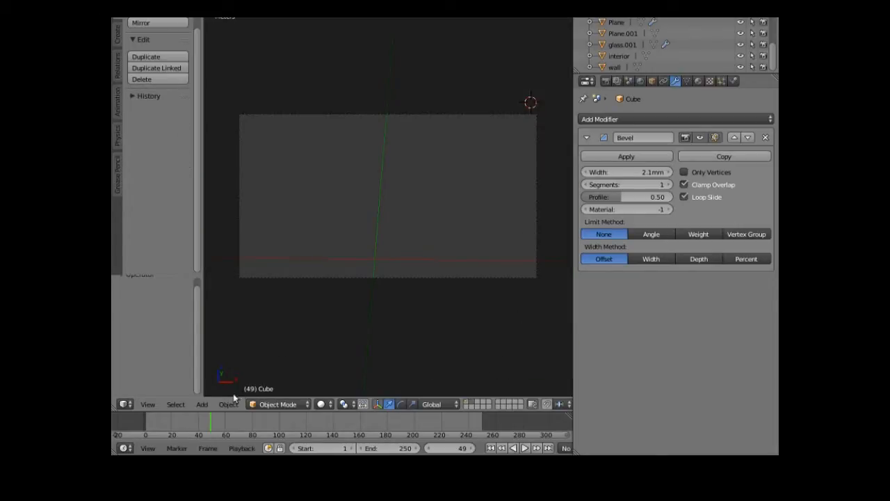
left_click(202, 406)
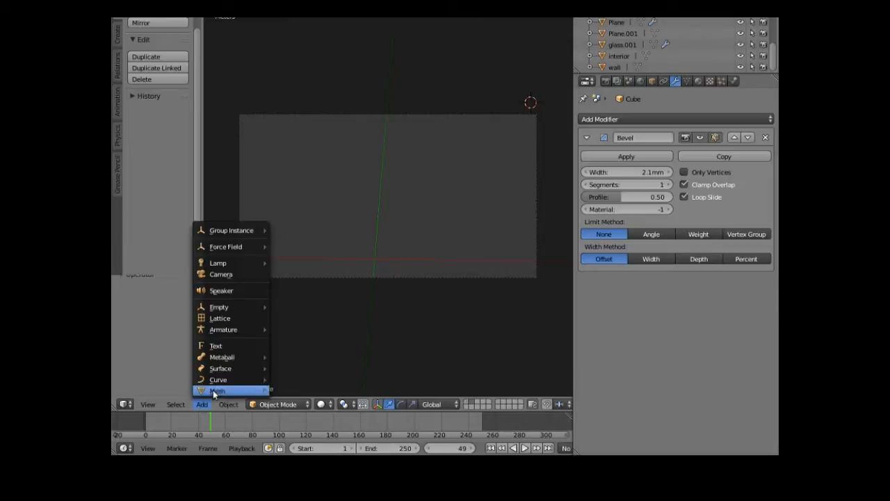
mouse_move(252, 263)
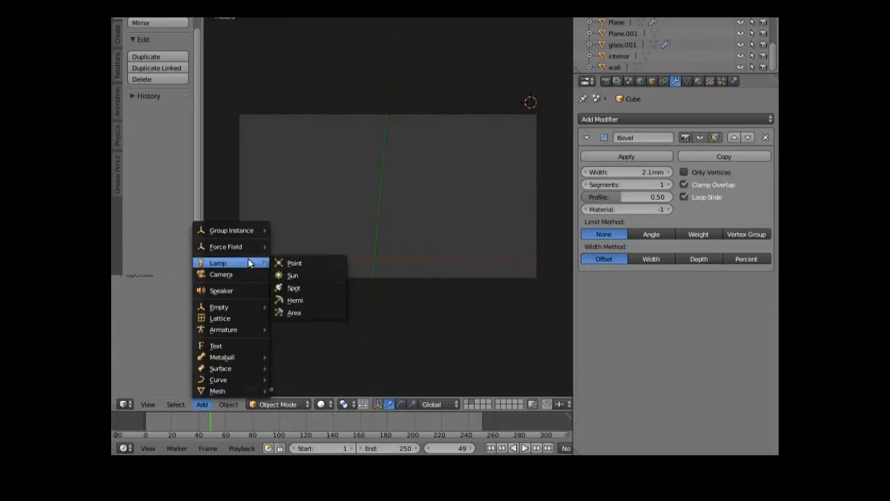
left_click(291, 275)
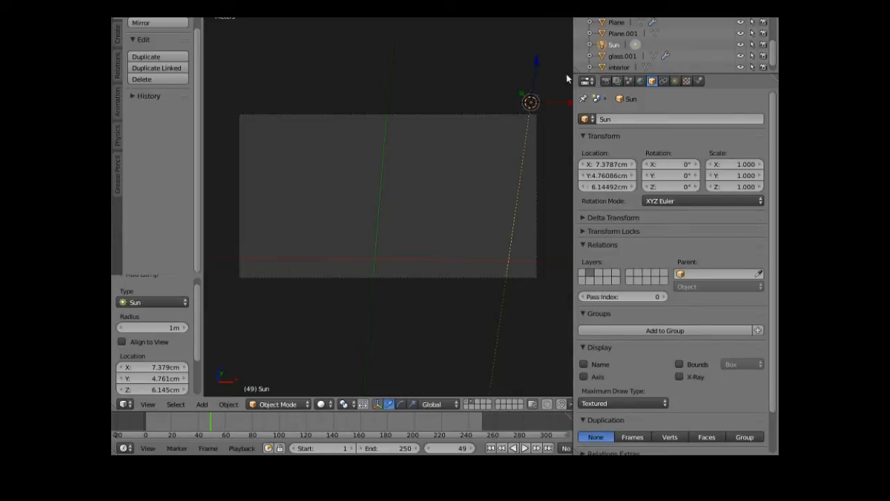
left_click_drag(535, 61, 539, 14)
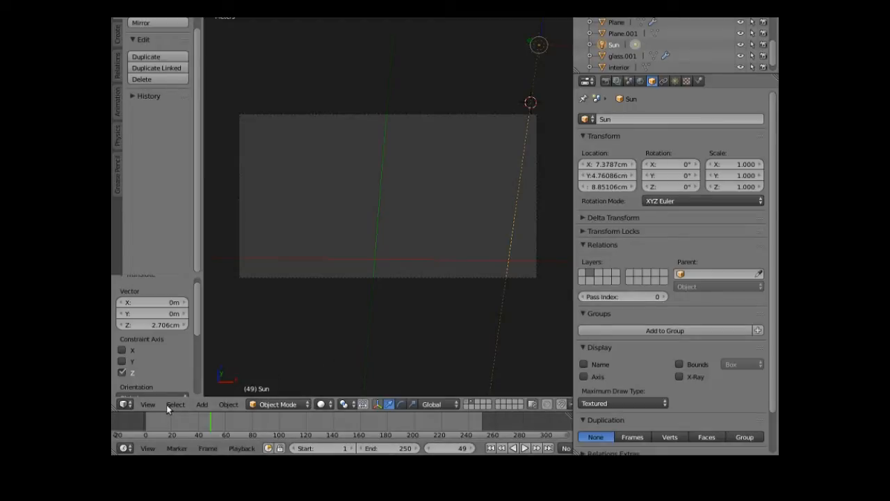
- Switch to a front orthographic view and snap the 3D cursor to the world origin
left_click(147, 405)
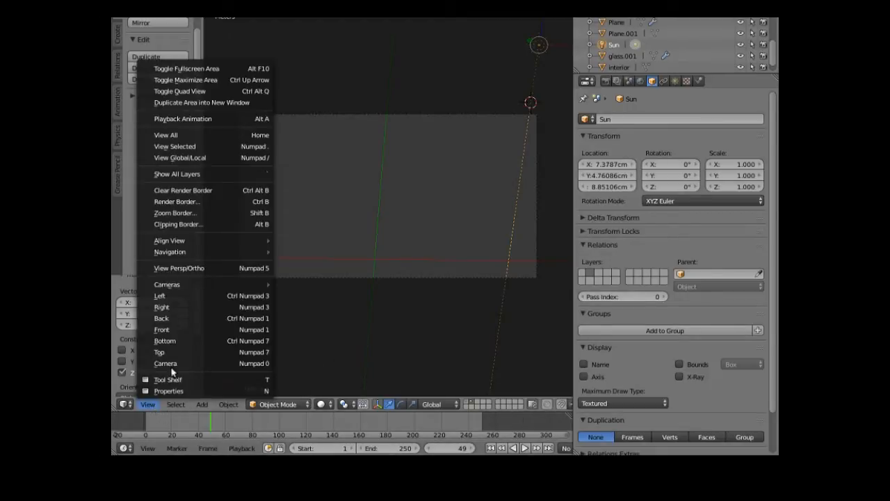
left_click(171, 330)
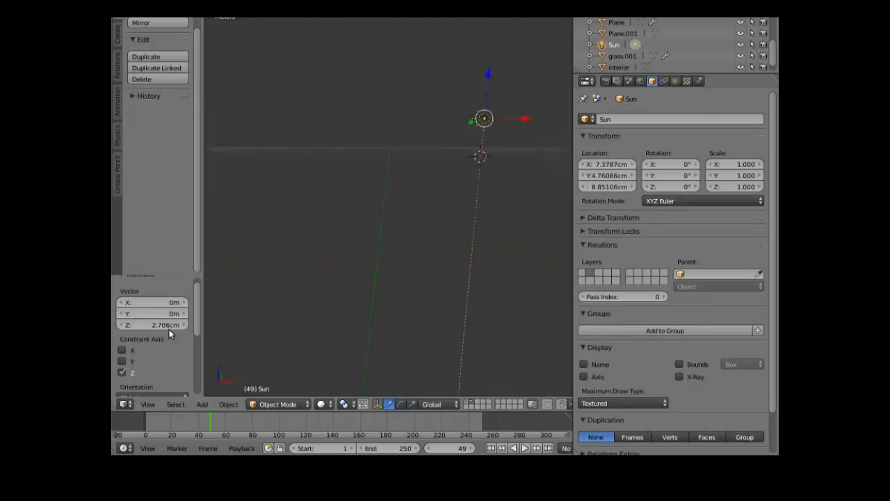
key("KP_Decimal")
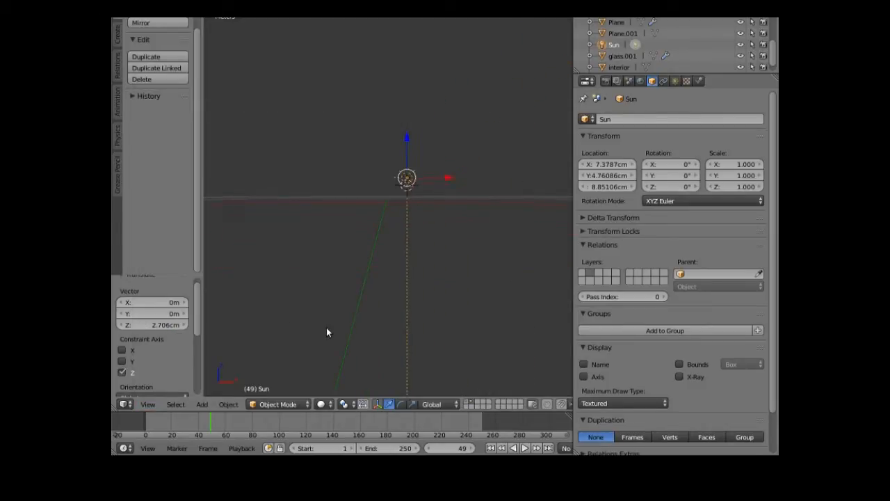
key("KP_5")
key("KP_5")
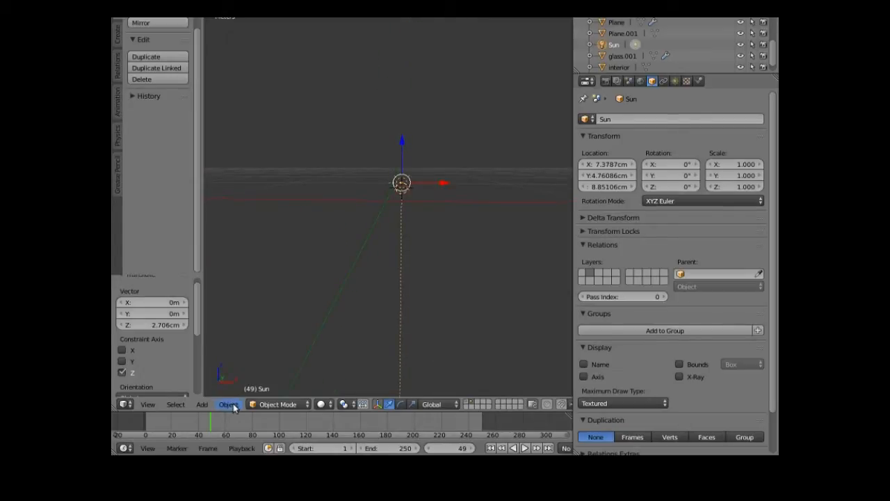
left_click(229, 405)
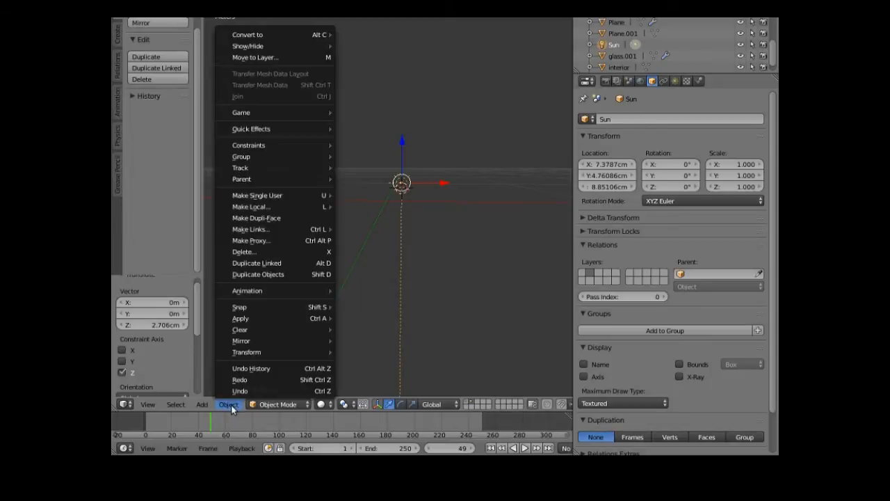
mouse_move(265, 317)
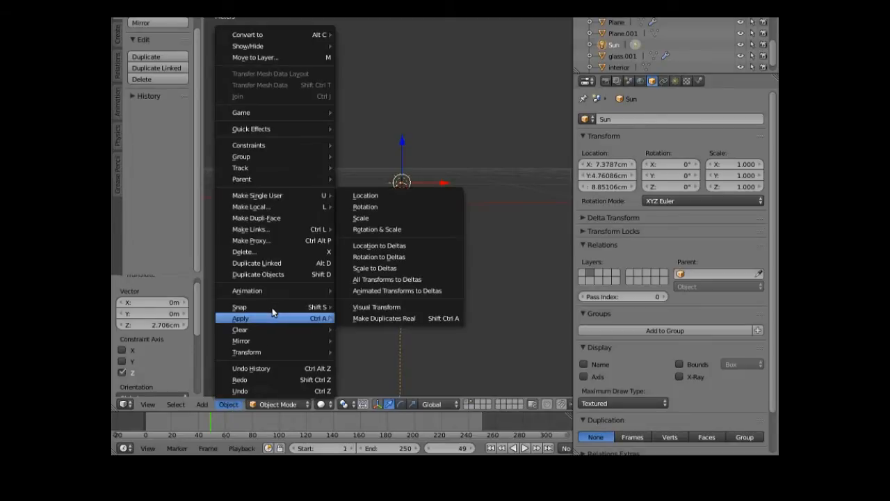
mouse_move(294, 308)
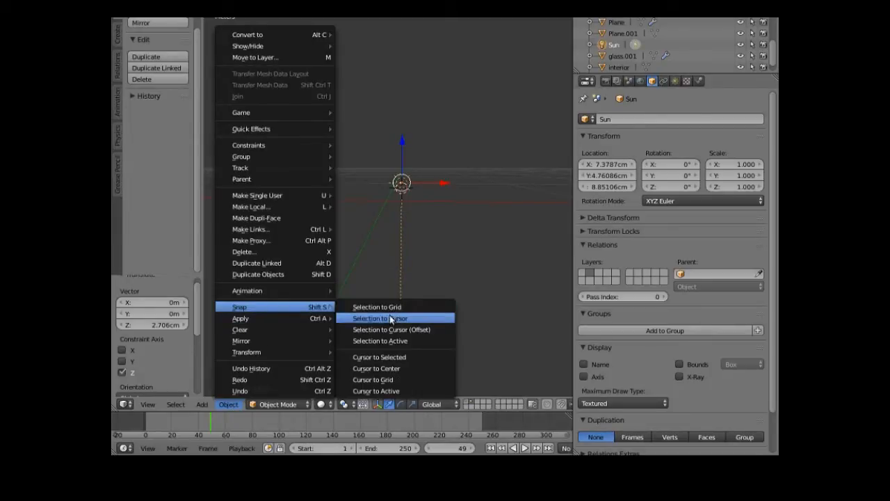
left_click(380, 369)
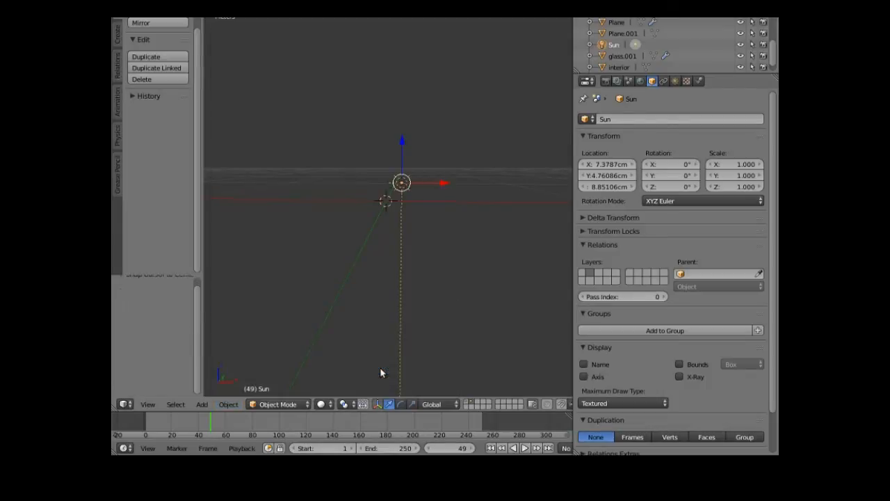
- Add a 32-segment, 16-ring UV sphere at the world origin and zoom out to see it
left_click(201, 405)
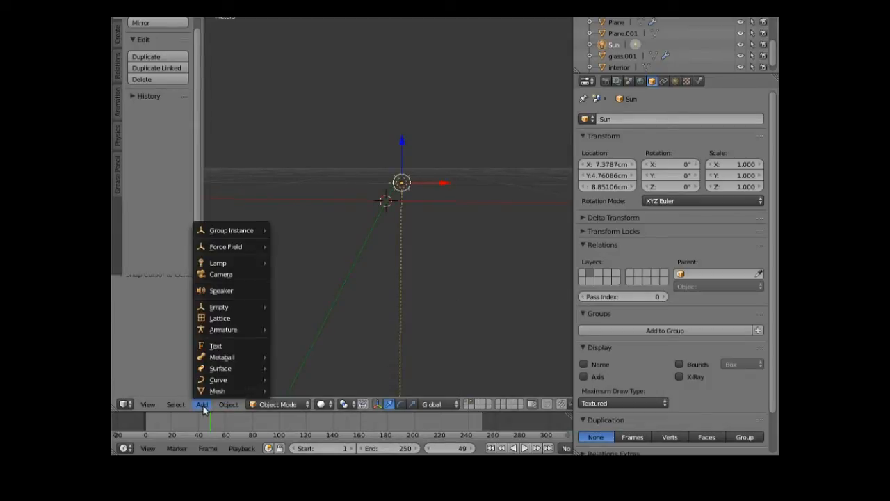
mouse_move(227, 405)
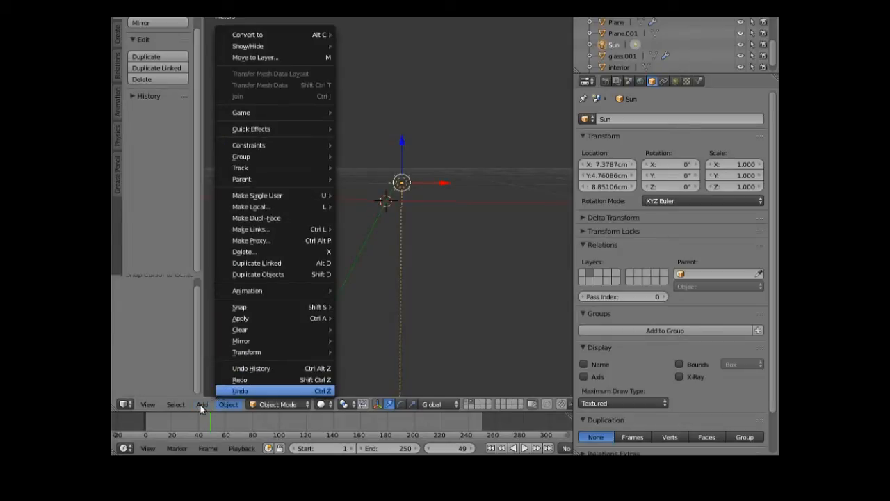
mouse_move(263, 390)
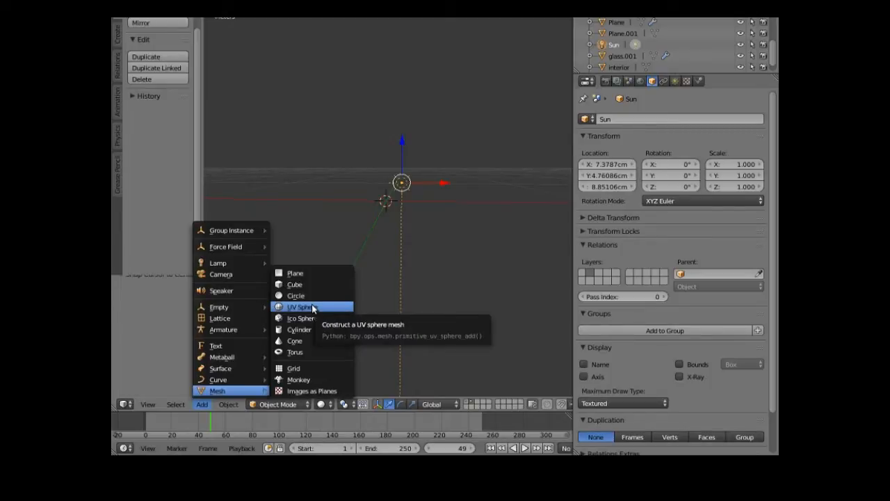
left_click(312, 307)
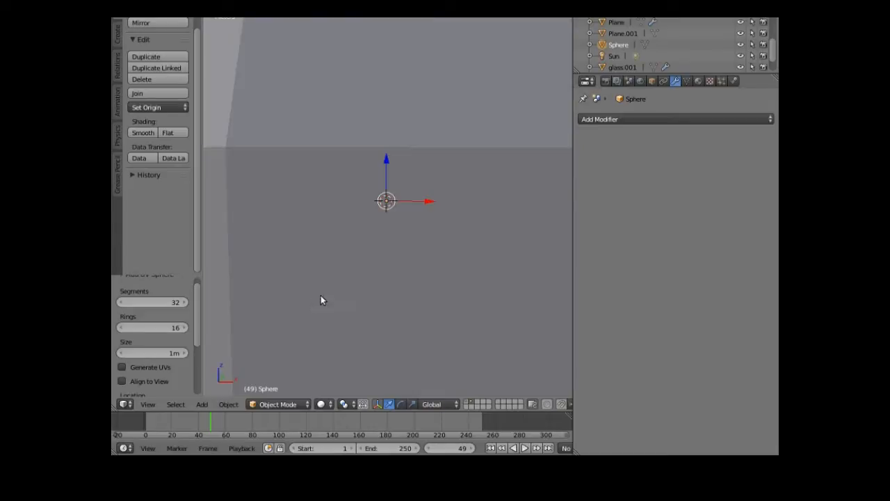
scroll(345, 286, "down", 4)
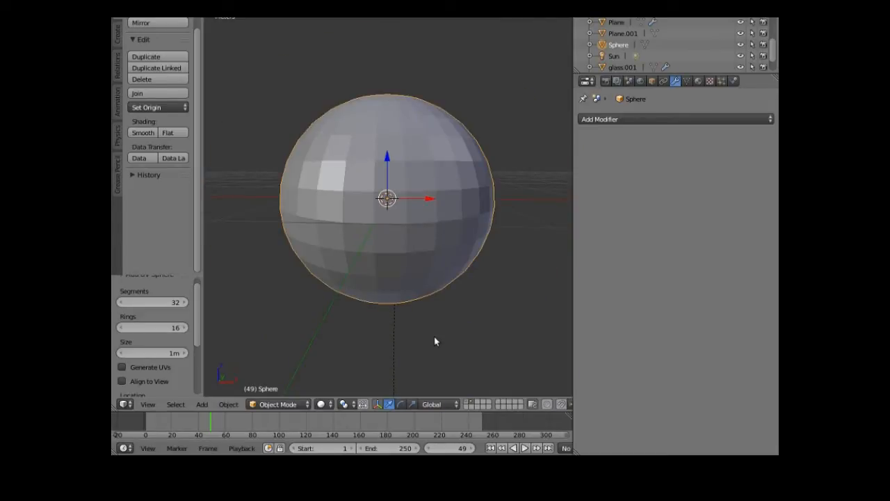
key("s")
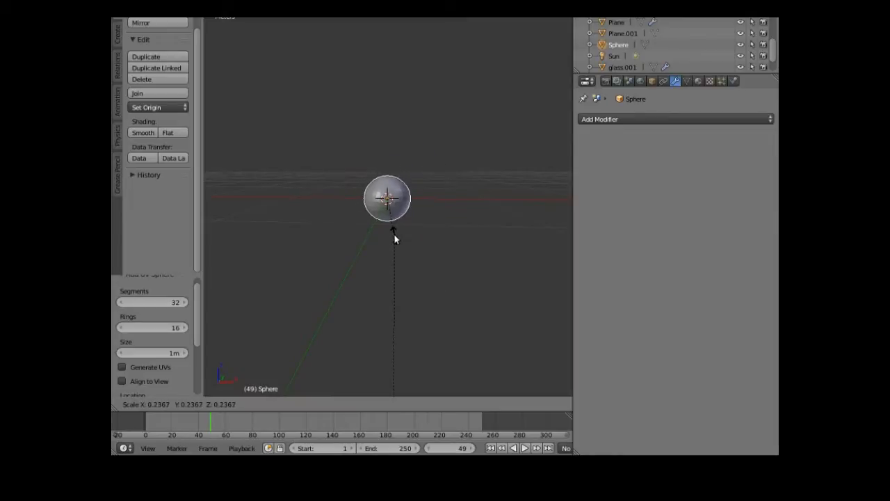
- Scale the UV sphere to 0.226 and lift it 44.343 cm along Z
left_click(389, 238)
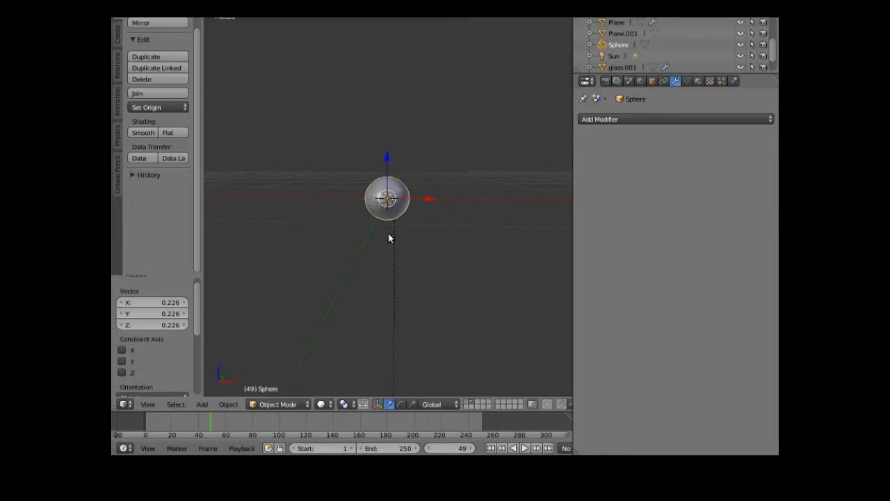
middle_click_drag(371, 295, 353, 276)
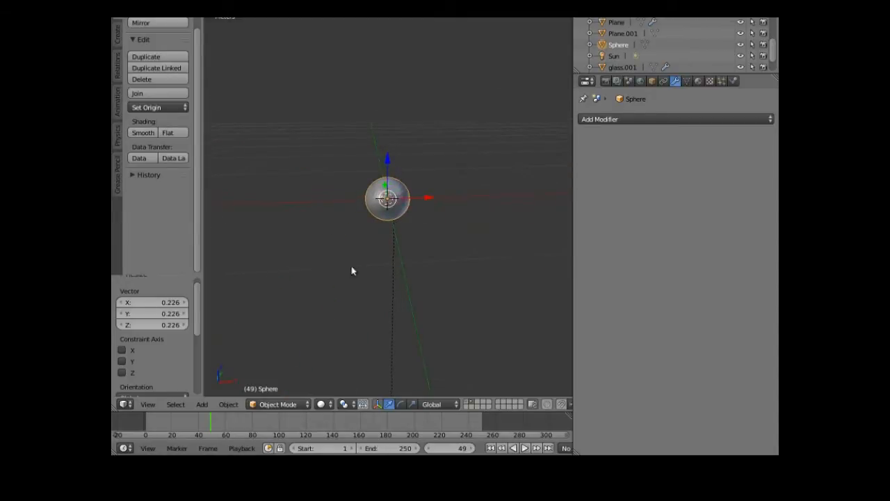
left_click_drag(389, 161, 391, 124)
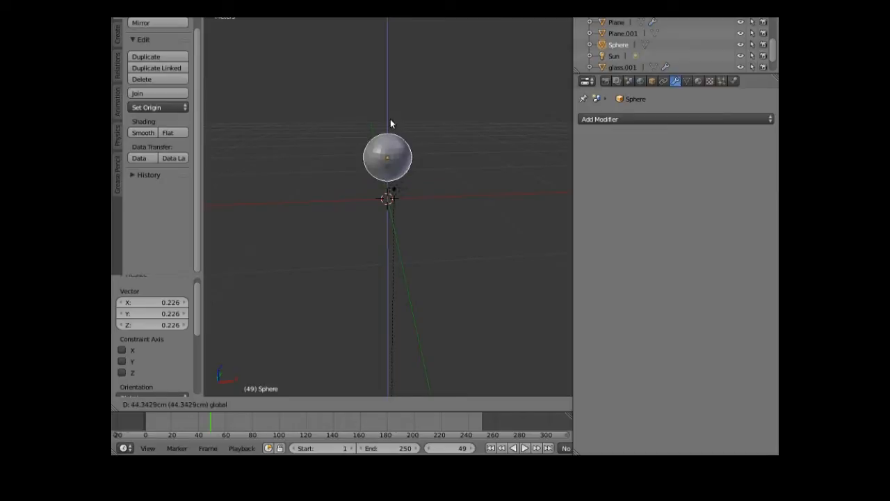
left_click(345, 256)
mouse_move(111, 211)
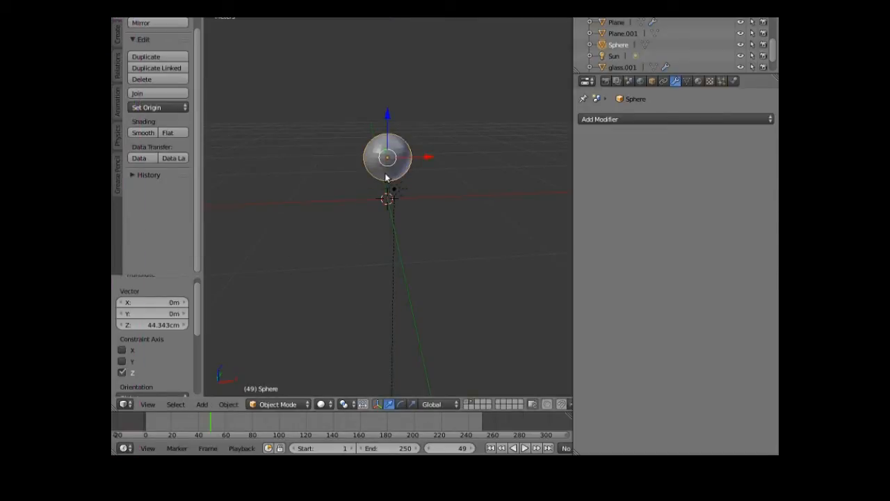
scroll(370, 188, "up", 2)
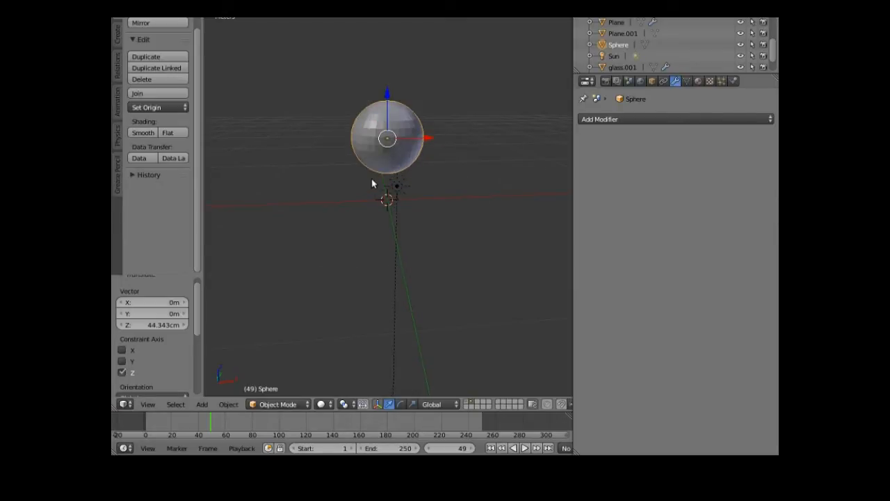
scroll(374, 273, "up", 1)
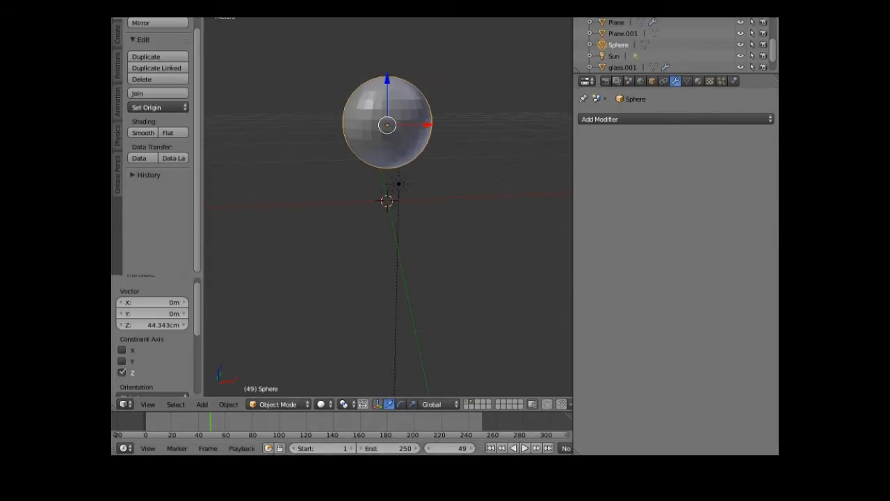
- Enter Edit Mode and select only the sphere's bottom pole vertex
left_click(292, 407)
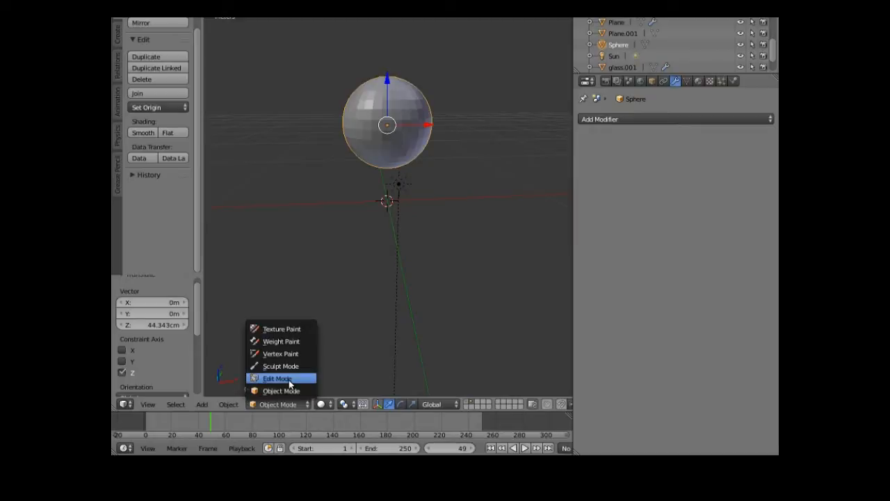
left_click(289, 380)
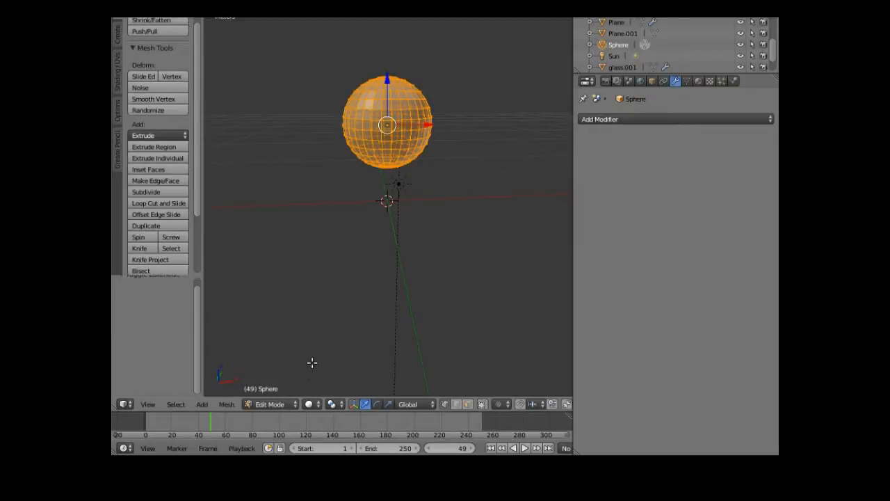
middle_click_drag(312, 361, 305, 350)
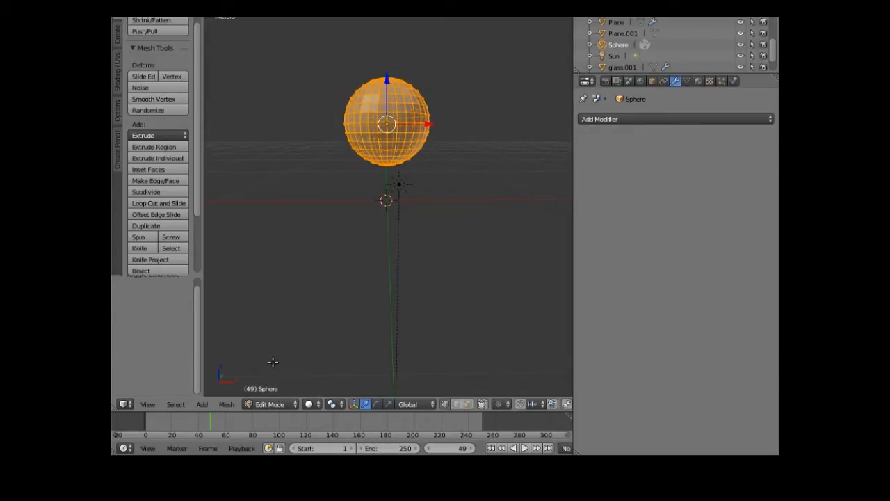
middle_click_drag(260, 370, 260, 352)
mouse_move(344, 297)
middle_mouse_down()
mouse_move(352, 257)
mouse_move(370, 232)
middle_mouse_up()
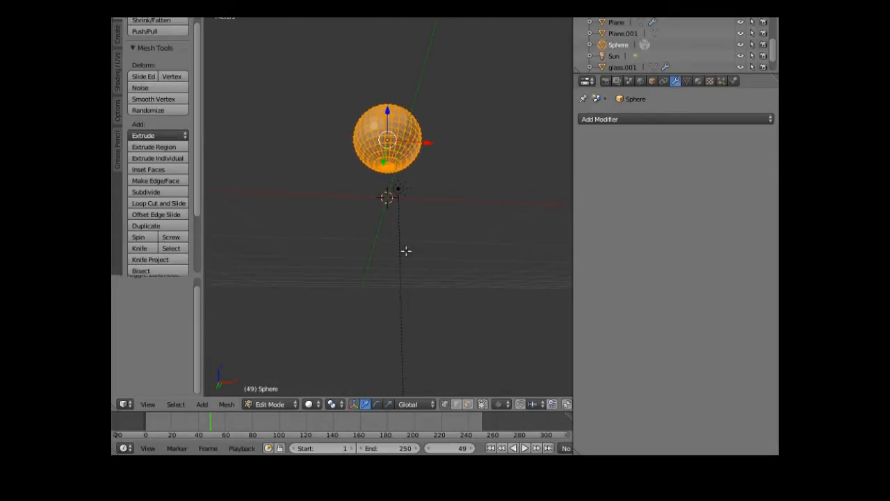
right_click(386, 167)
middle_click_drag(363, 222, 348, 266)
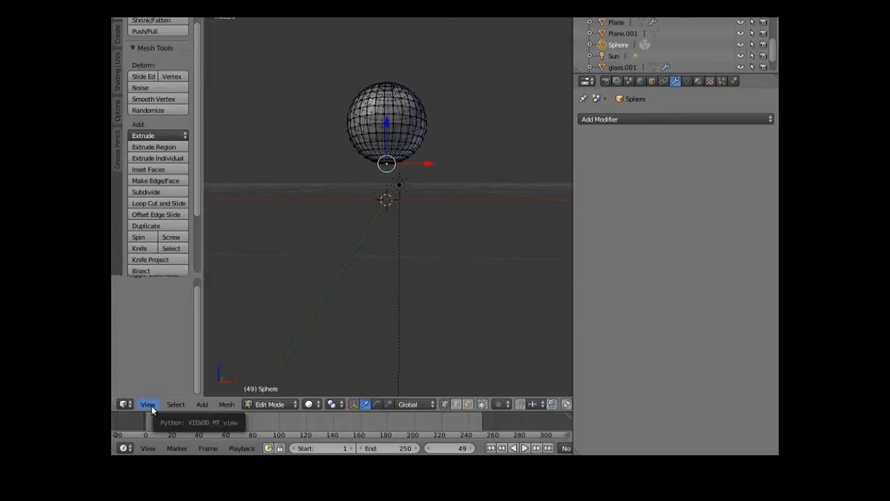
- Turn on proportional editing with Sphere falloff
left_click(227, 405)
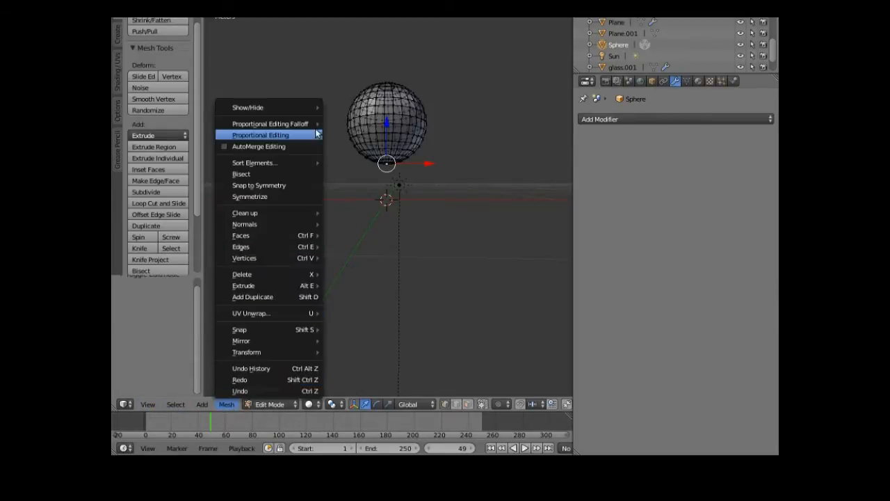
mouse_move(320, 124)
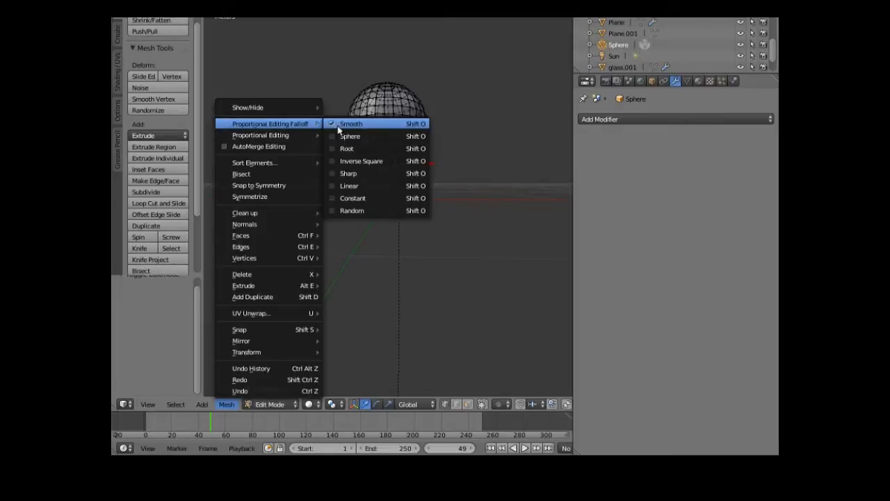
left_click(349, 136)
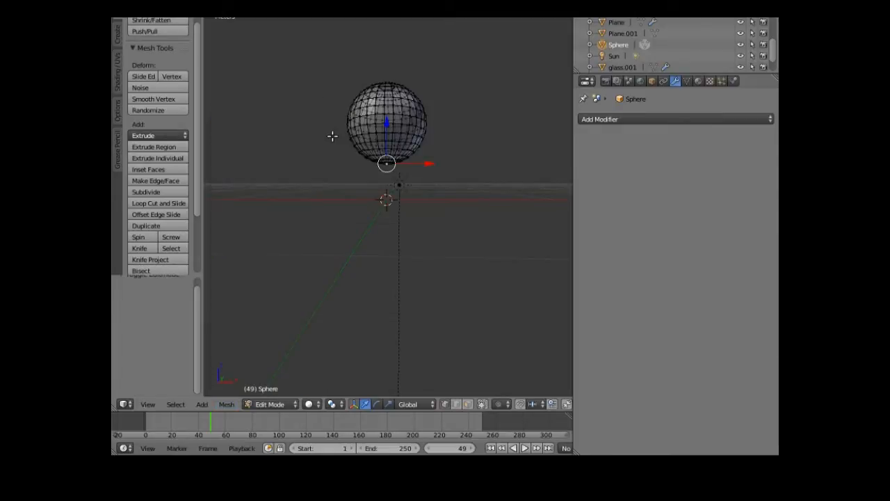
left_click(227, 405)
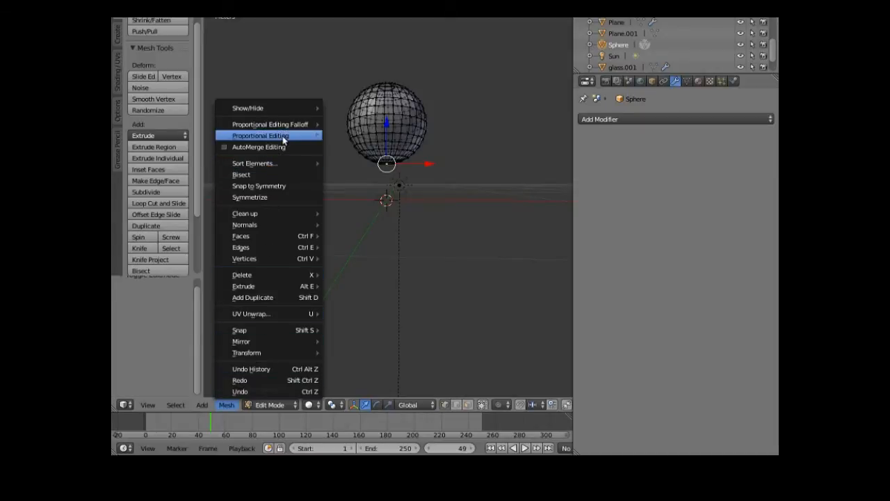
mouse_move(284, 136)
left_click(349, 148)
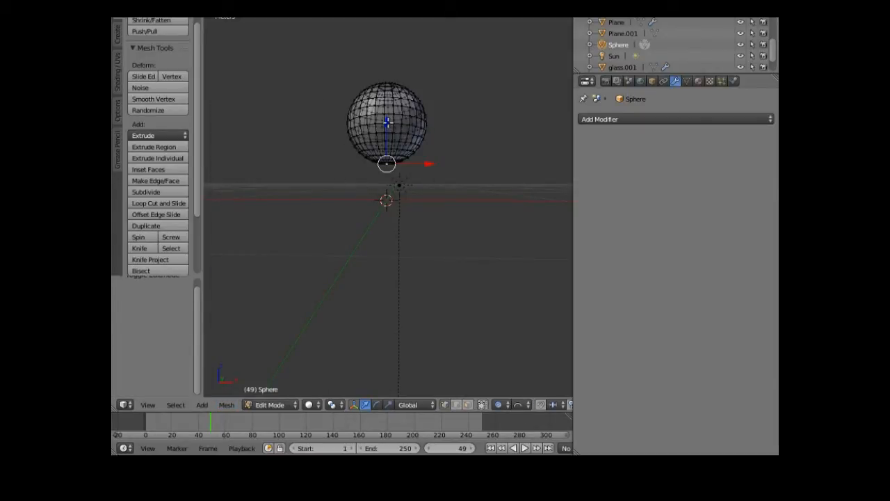
- Drag the bottom pole down 11.829 cm along Z, adjusting the falloff radius
left_click_drag(387, 123, 365, 130)
scroll(386, 134, "down", 2)
scroll(375, 134, "down", 3)
scroll(373, 130, "down", 11)
scroll(366, 131, "down", 5)
scroll(366, 131, "down", 3)
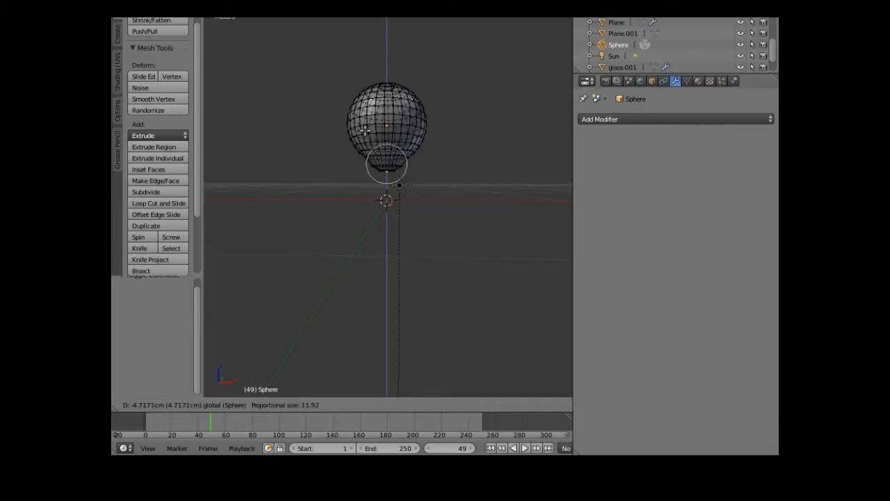
scroll(365, 131, "down", 5)
scroll(365, 131, "down", 2)
scroll(365, 131, "down", 2)
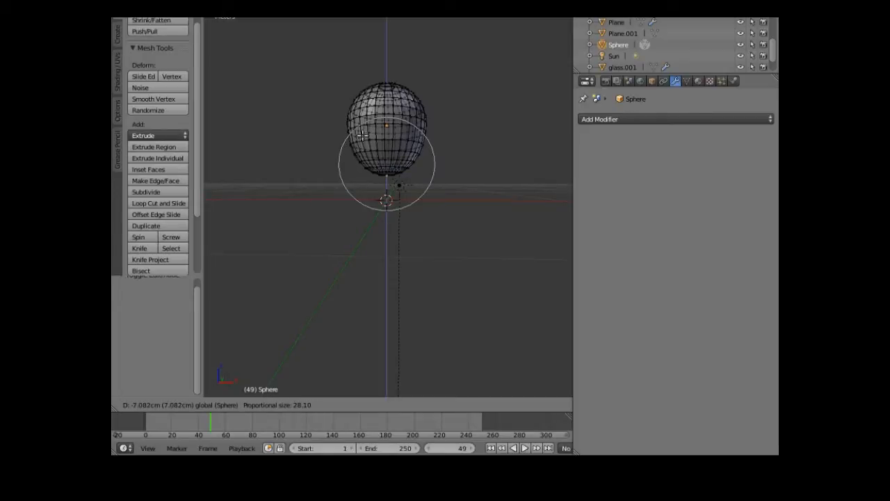
scroll(362, 137, "down", 2)
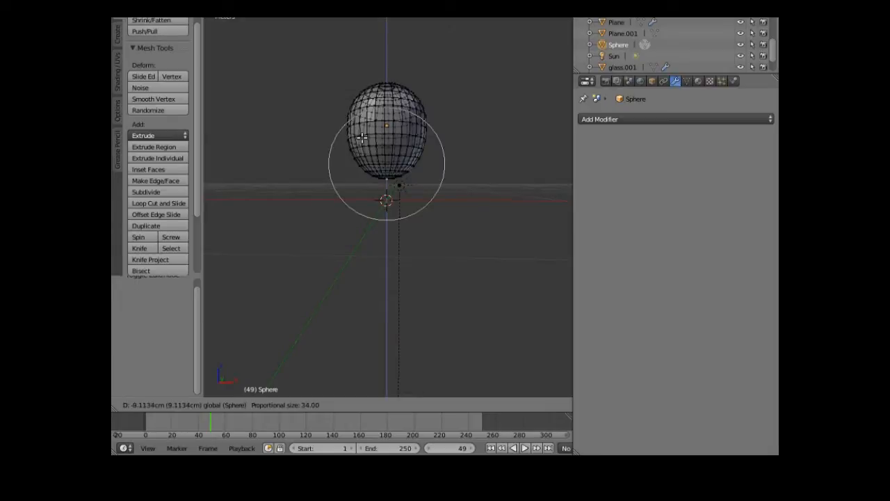
scroll(362, 138, "up", 1)
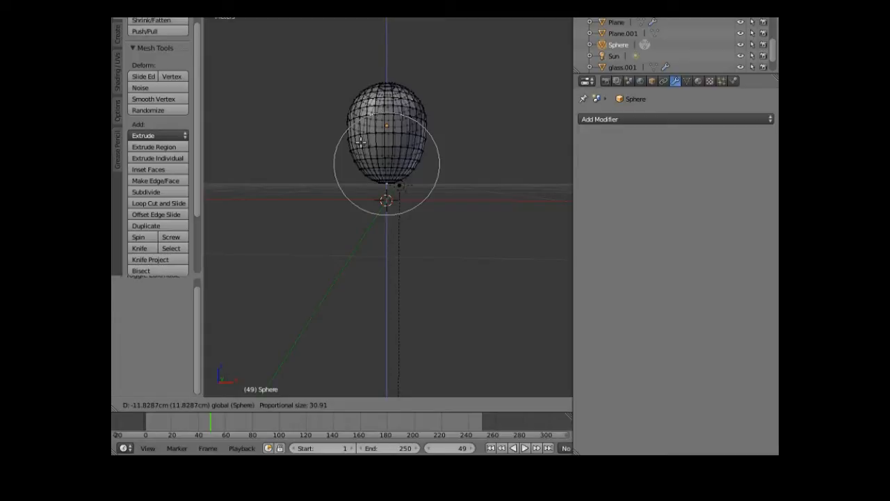
left_click(360, 141)
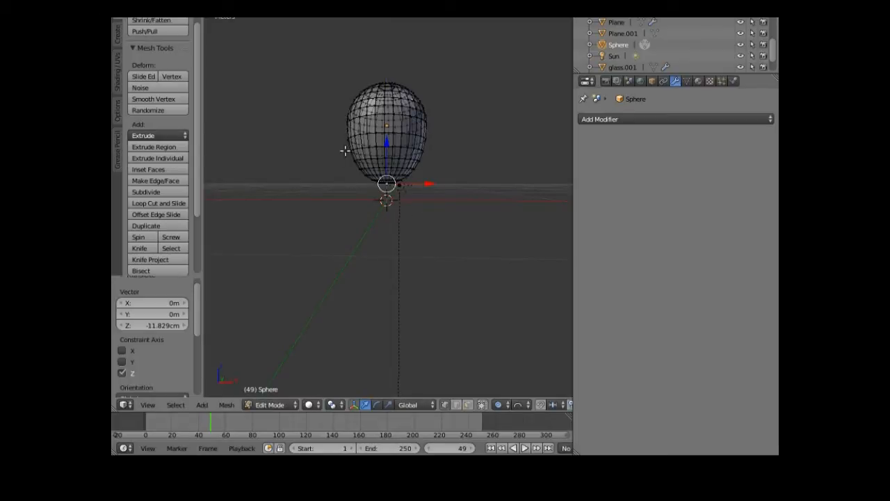
middle_click_drag(308, 209, 333, 280)
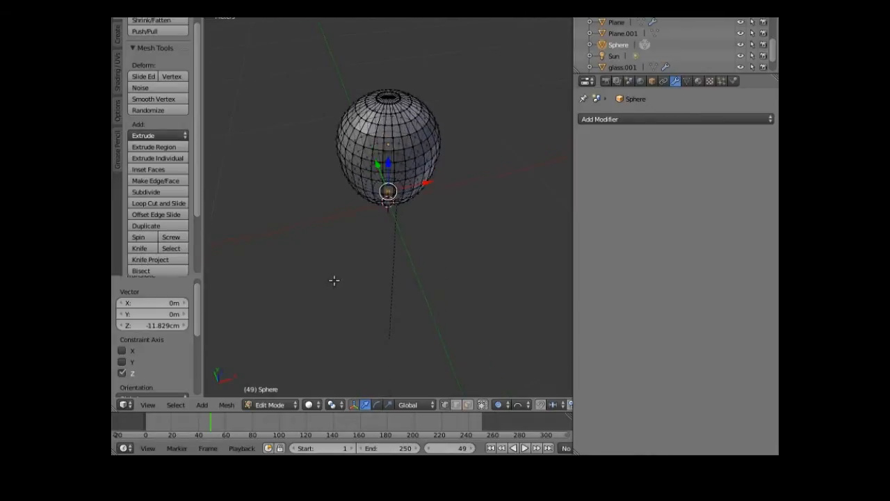
mouse_move(119, 178)
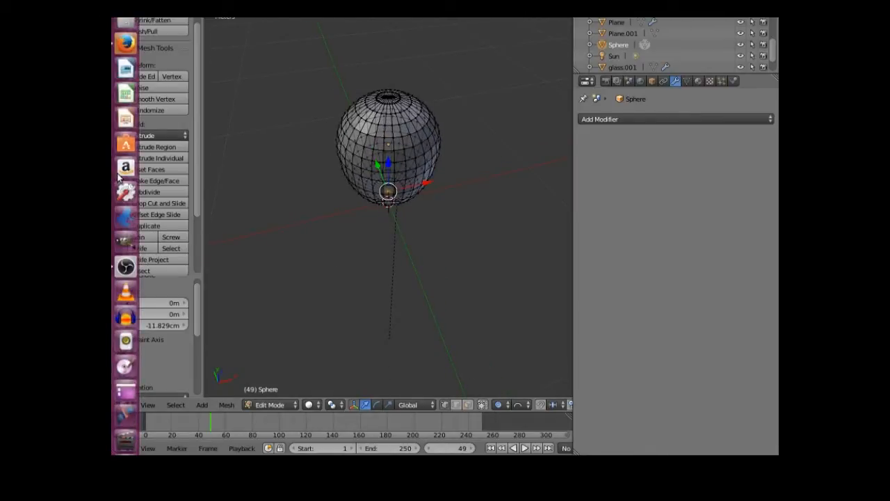
- View the 1000 × 667 dark grape bunch image in Google Images, then return to Blender
left_click(126, 43)
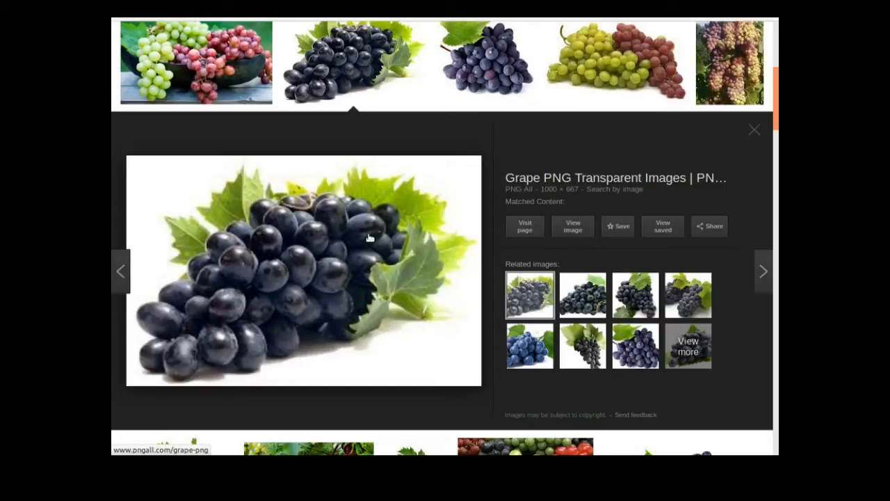
scroll(365, 239, "up", 3)
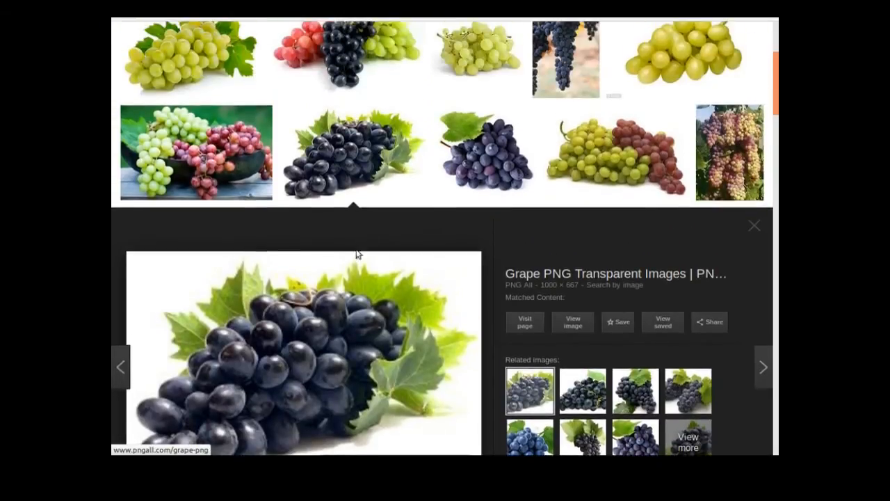
scroll(349, 268, "down", 1)
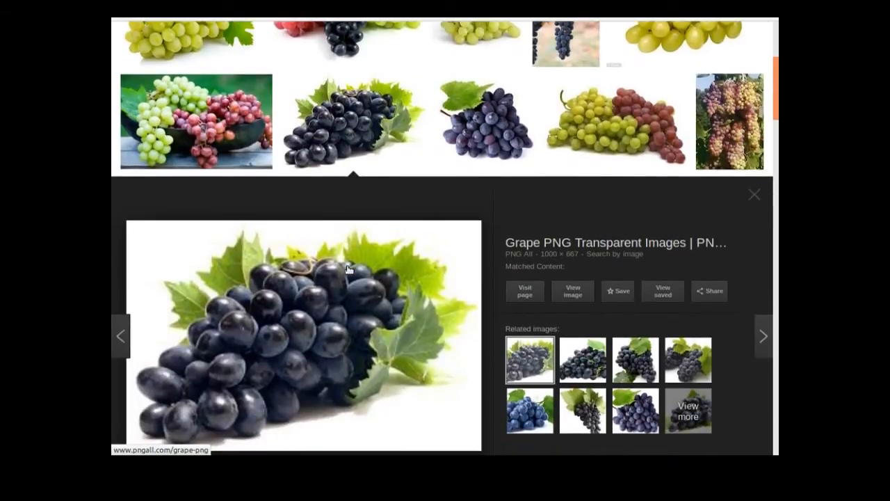
scroll(349, 269, "up", 1)
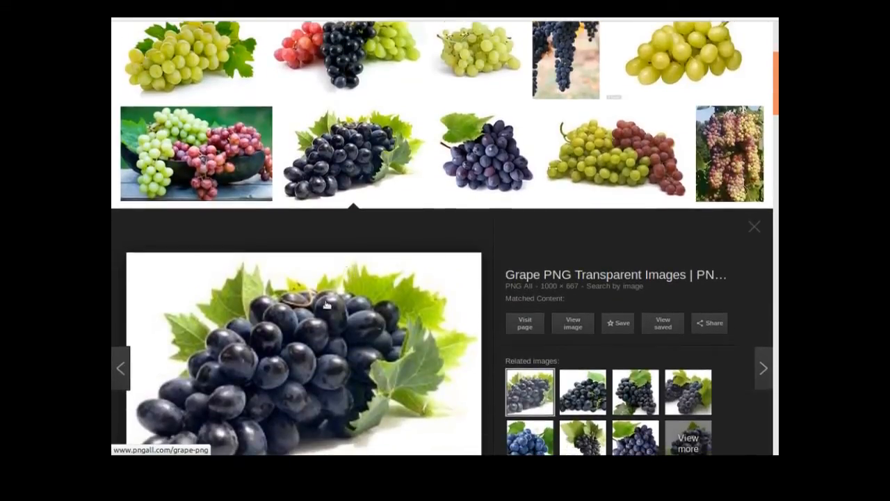
scroll(291, 328, "down", 1)
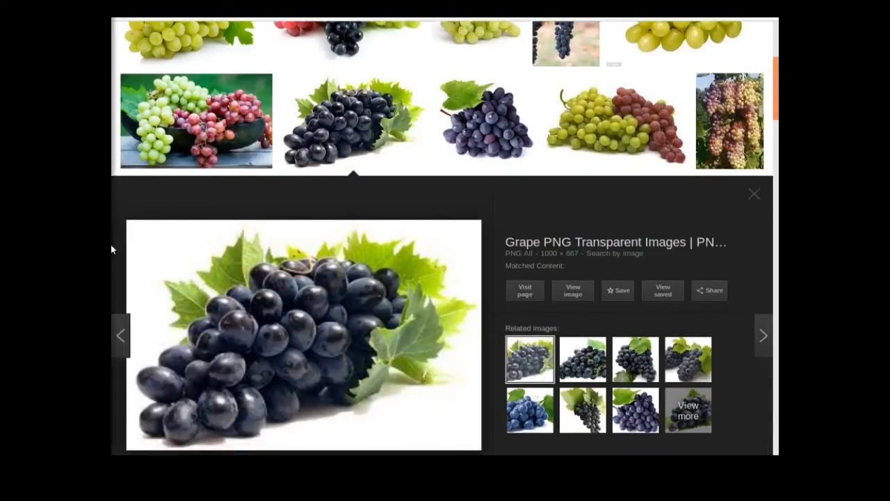
mouse_move(112, 264)
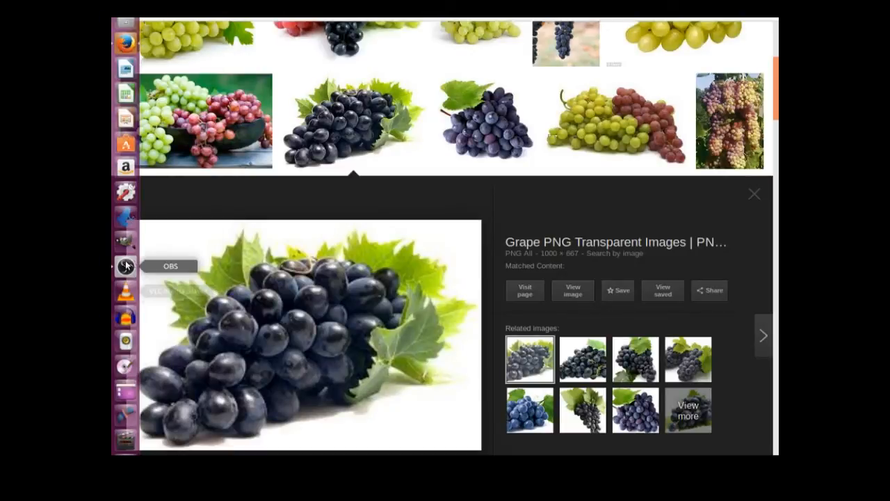
mouse_move(128, 435)
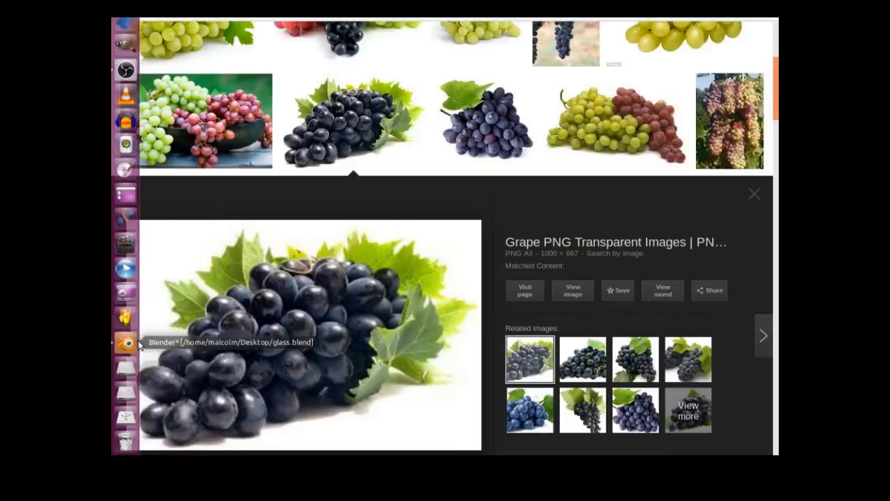
left_click(126, 343)
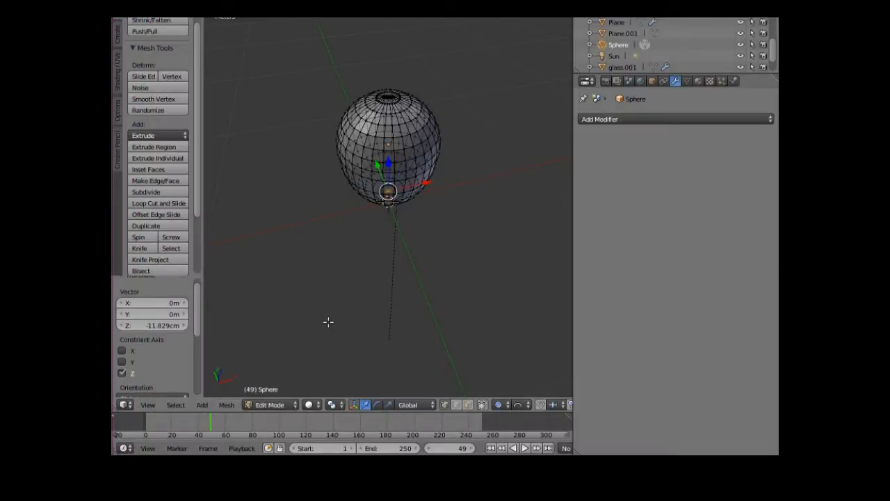
- Pull the selected vertex with proportional editing and a smaller falloff radius
middle_click_drag(338, 321, 335, 295)
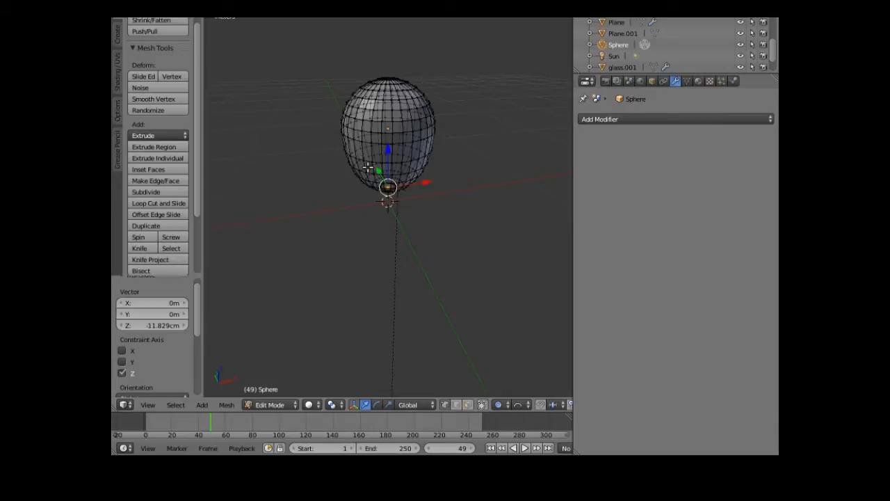
middle_click_drag(357, 184, 331, 264)
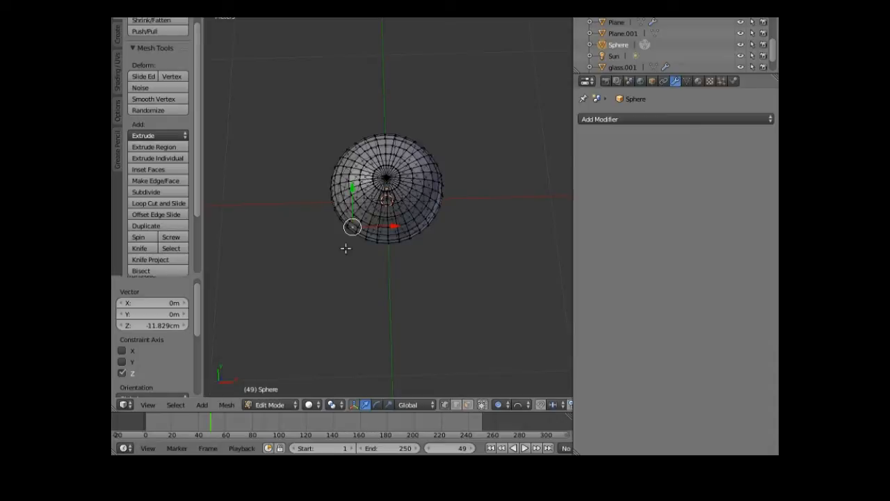
key("g")
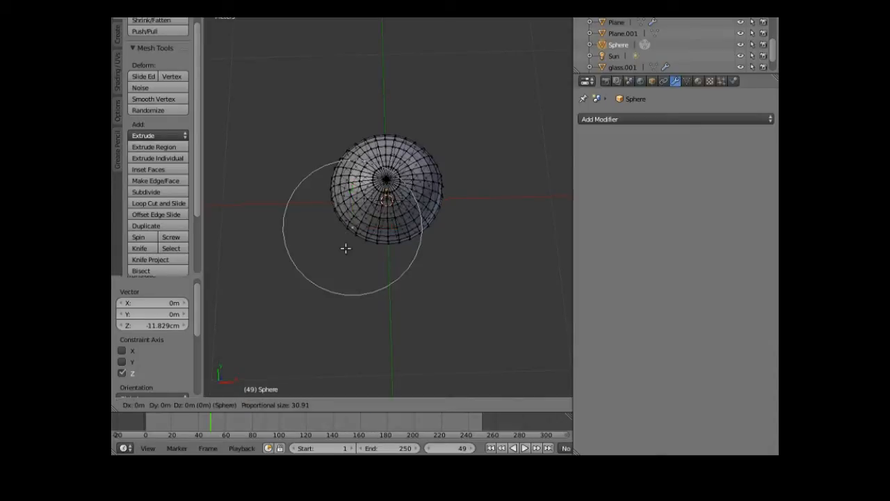
scroll(345, 248, "up", 10)
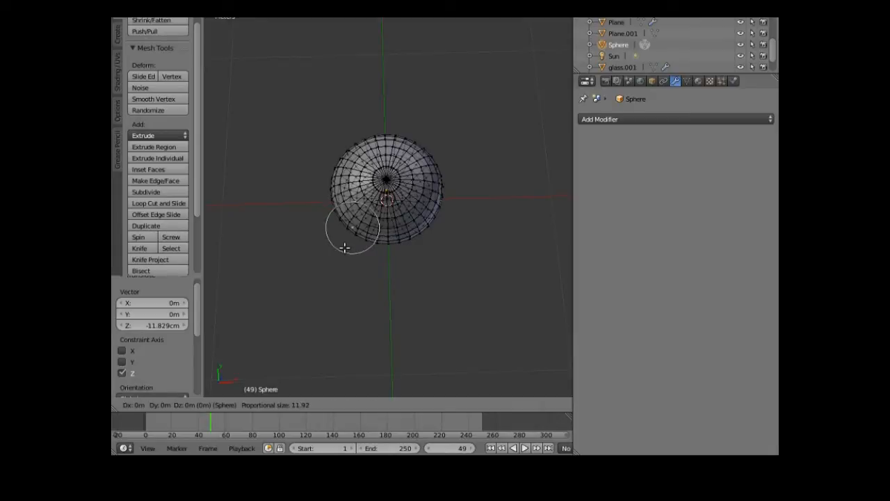
left_click(344, 247)
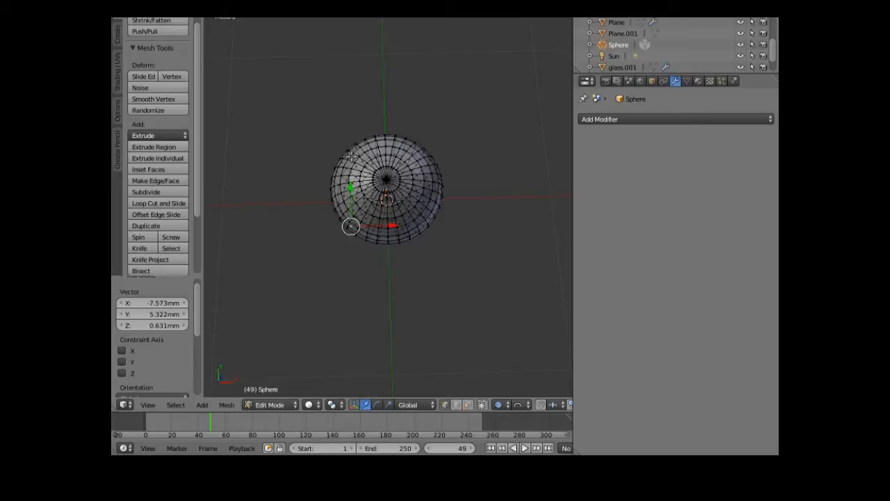
- Nudge two more side vertices with soft falloff, the last by -3.76, 8.441, -2.109 mm
middle_click_drag(342, 170, 418, 148)
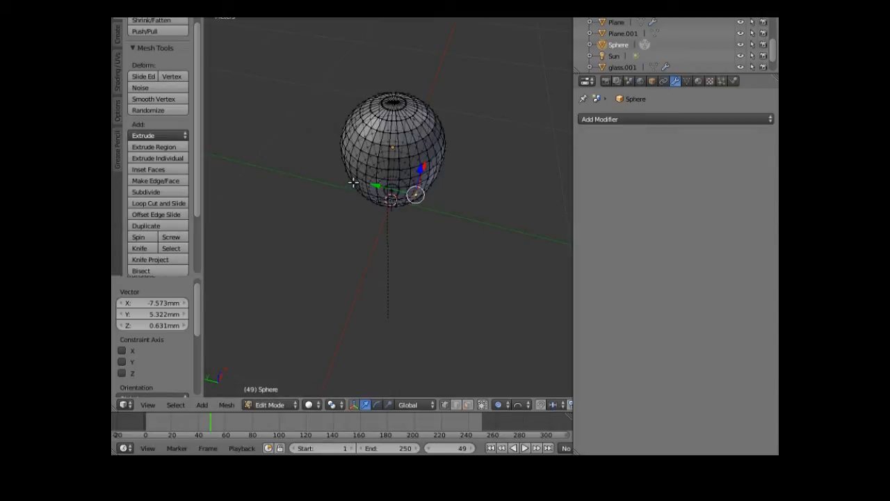
middle_click_drag(340, 213, 369, 213)
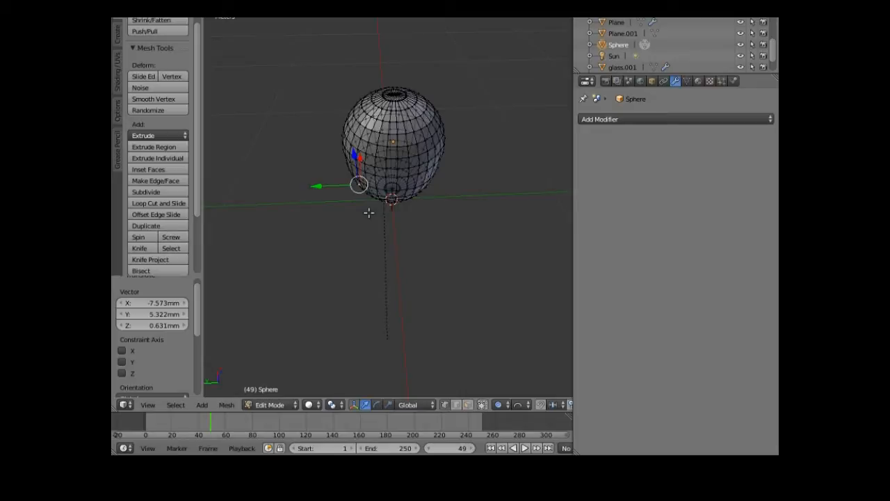
key("g")
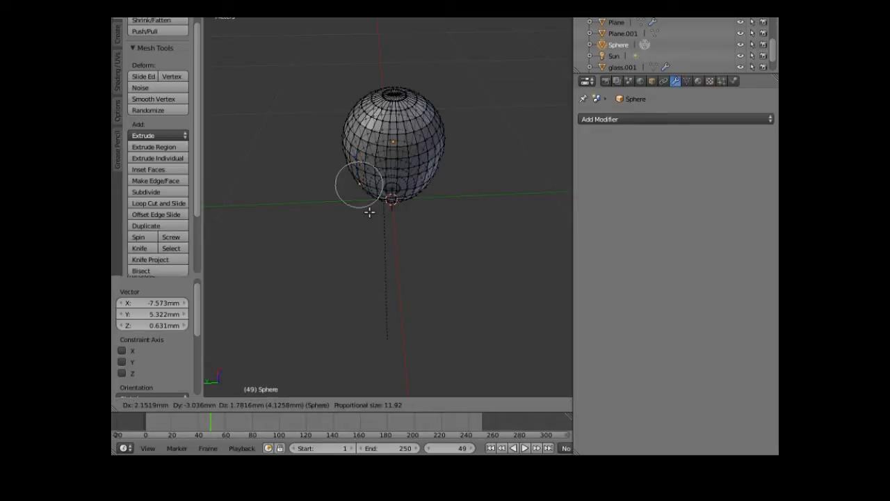
left_click(445, 199)
middle_click_drag(445, 200, 444, 211)
right_click(437, 150)
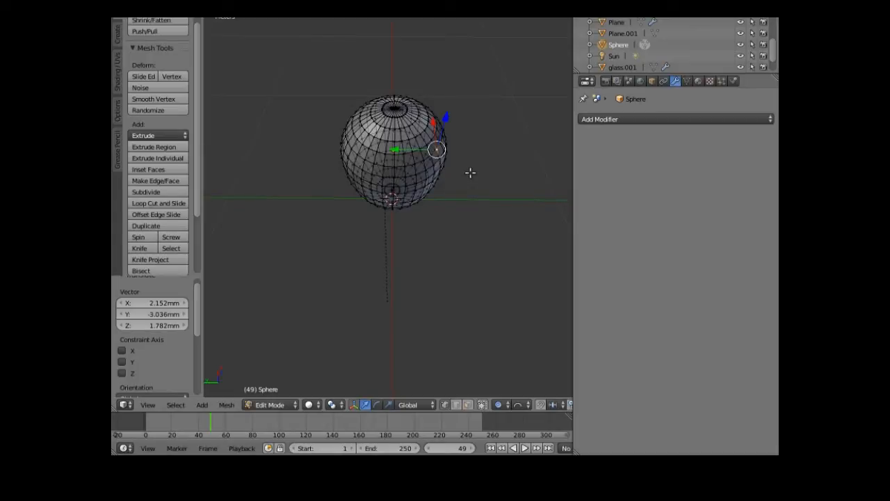
key("g")
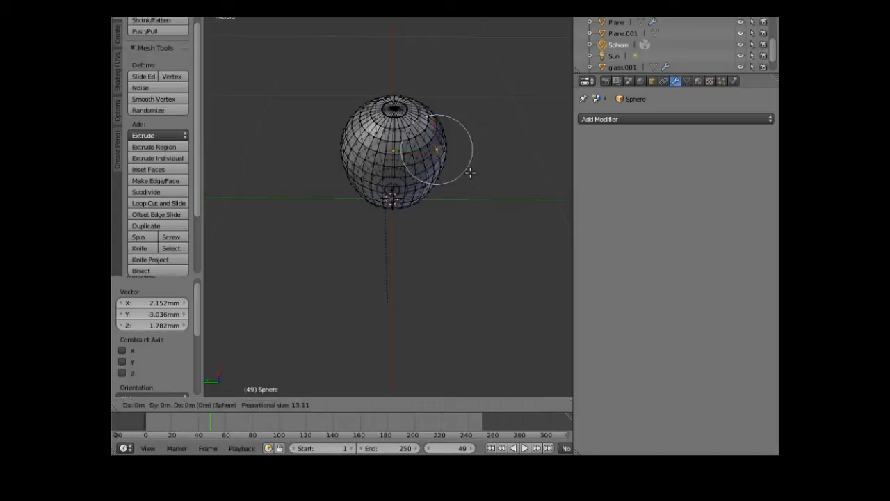
scroll(466, 173, "up", 1)
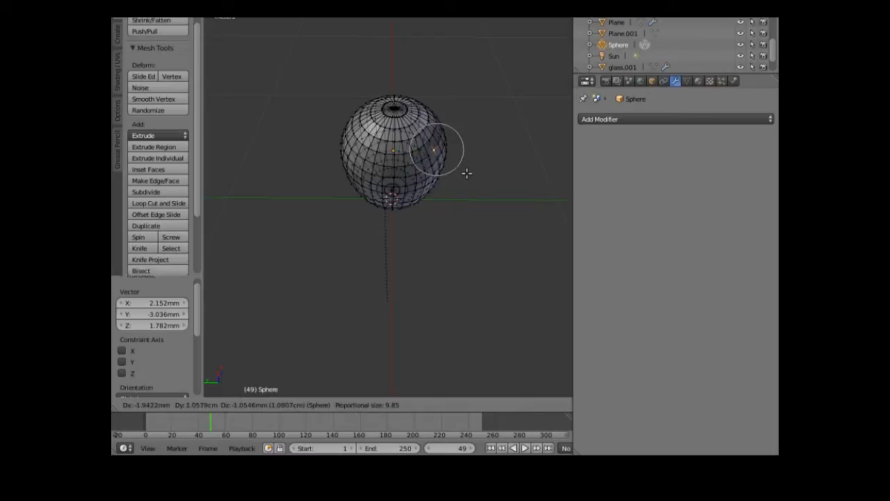
left_click(468, 174)
middle_click_drag(451, 202, 470, 284)
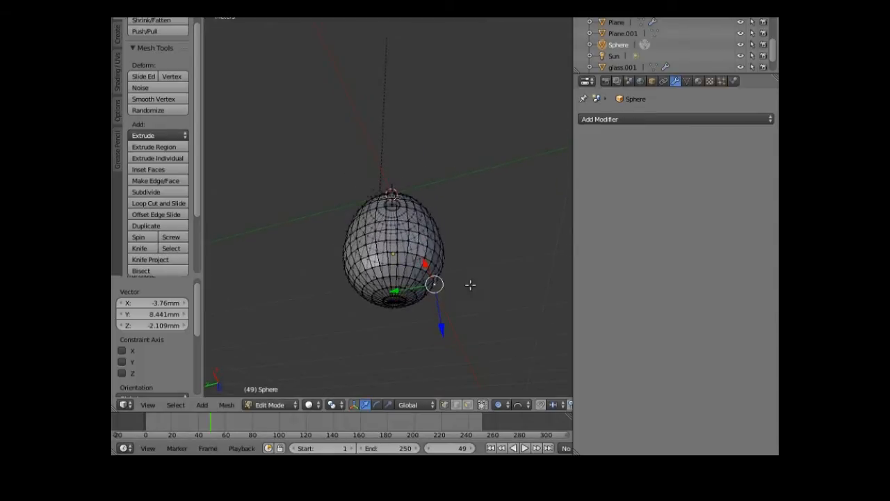
- Soft-pull an upper-left and a left-side vertex, the last by -0.608, 4.836, 6.225 mm
right_click(374, 222)
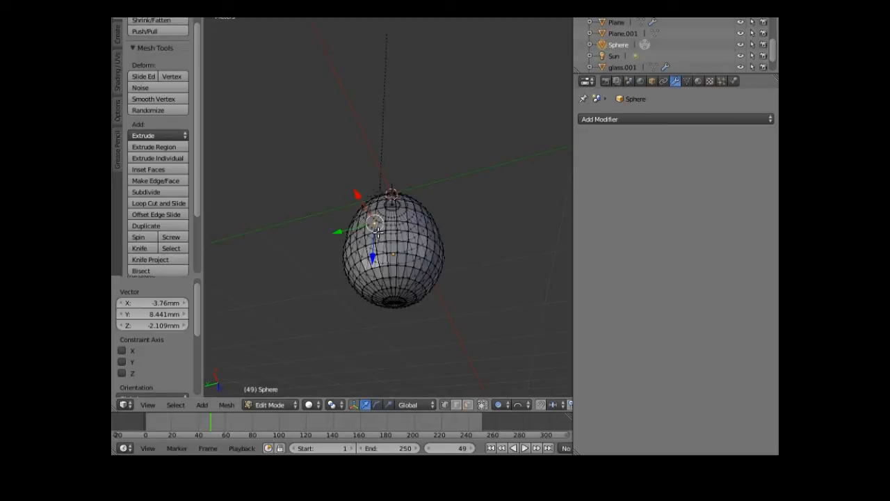
key("g")
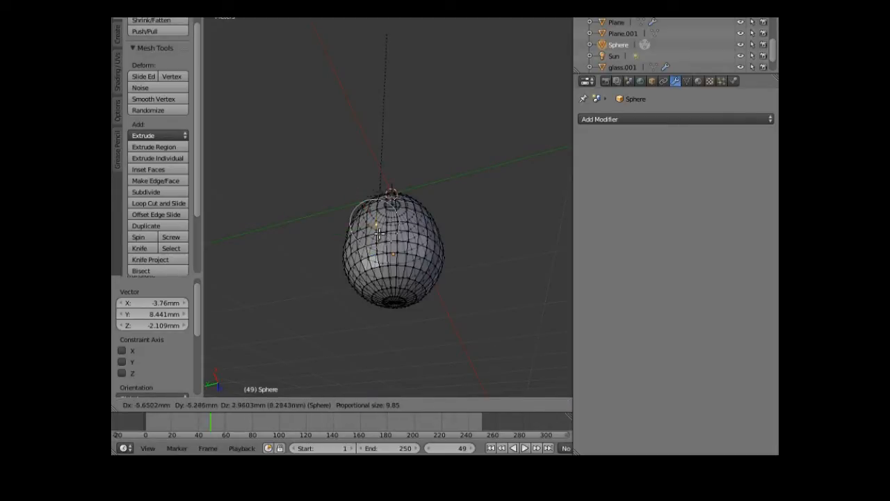
left_click(381, 234)
middle_click_drag(368, 264, 320, 284)
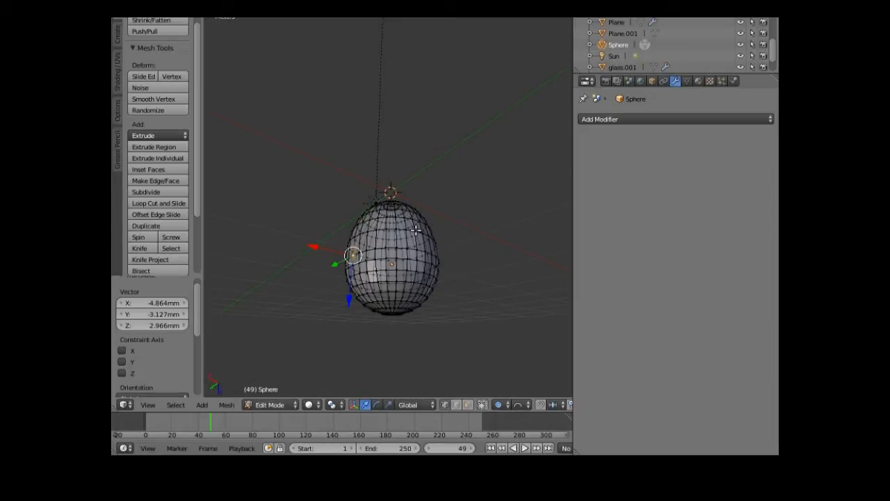
right_click(416, 229)
key("g")
scroll(416, 230, "up", 2)
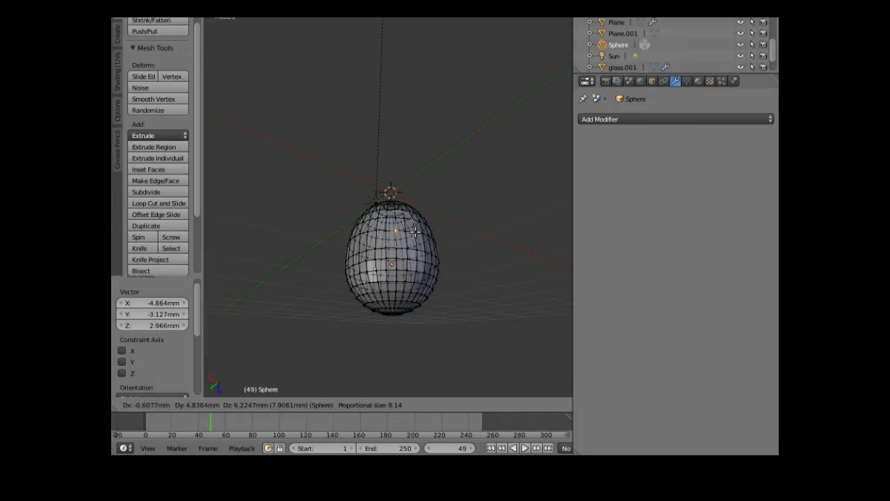
left_click(415, 229)
middle_click_drag(415, 229, 336, 313)
middle_click_drag(409, 307, 419, 149)
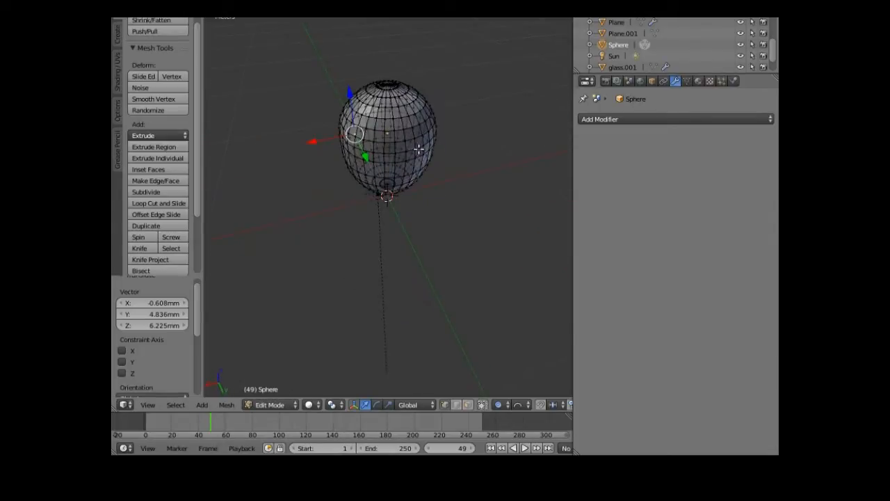
middle_click_drag(383, 247, 384, 254)
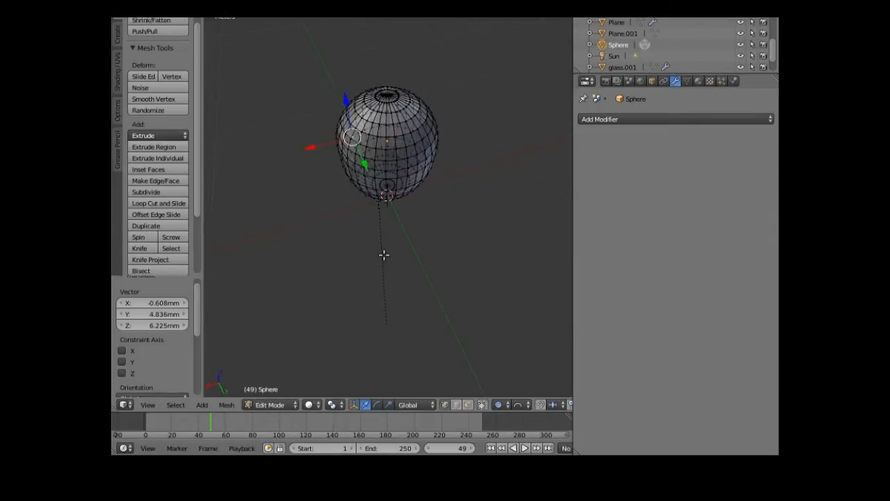
- Return to Object Mode and scale the sphere to 0.963 along Y
left_click(261, 406)
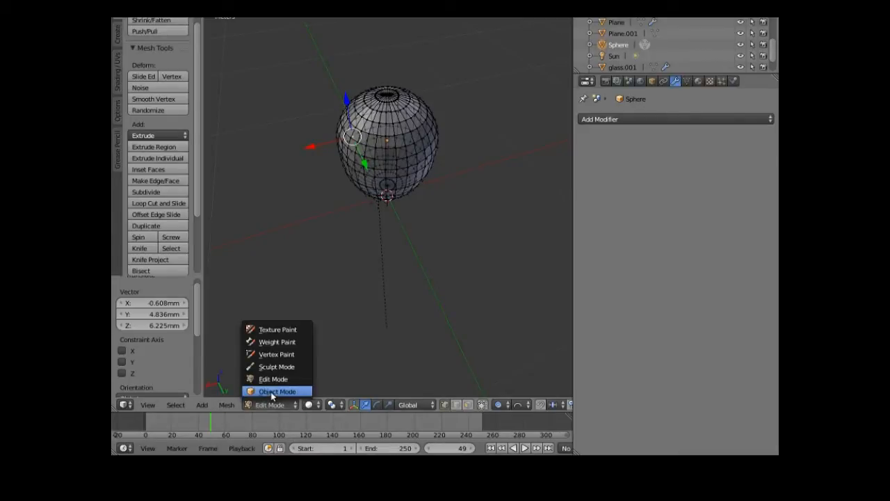
left_click(272, 392)
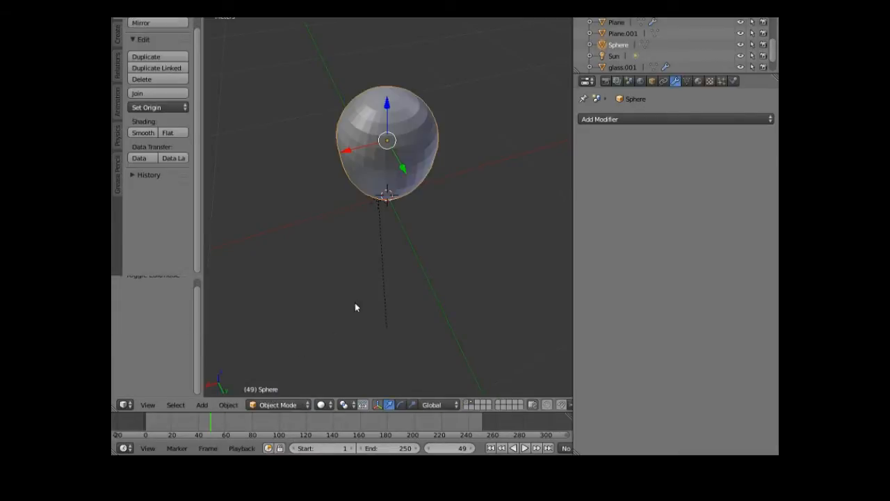
left_click(411, 406)
middle_click_drag(390, 211, 393, 231)
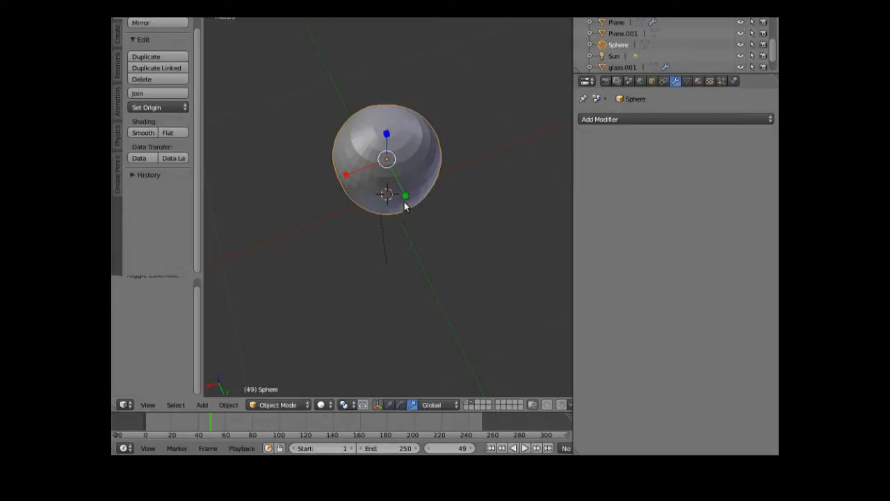
left_click_drag(407, 199, 407, 199)
middle_click_drag(387, 247, 357, 235)
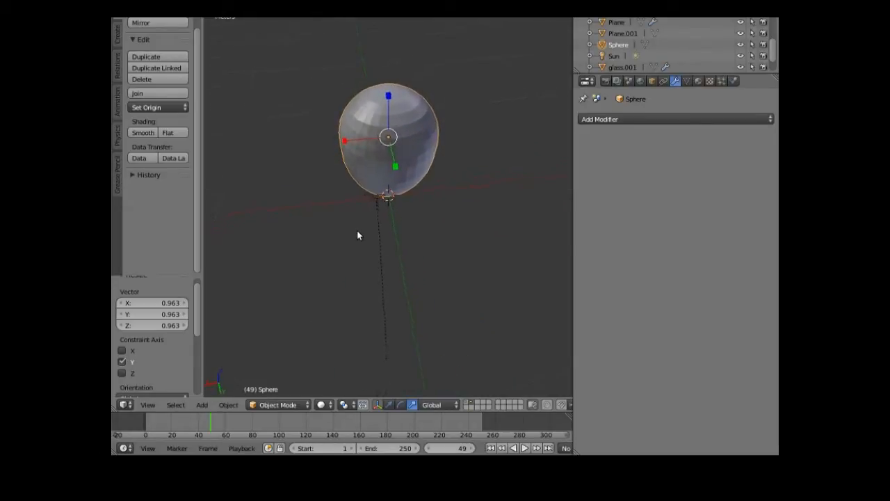
- Apply smooth shading to the sphere
middle_click_drag(536, 174, 625, 111)
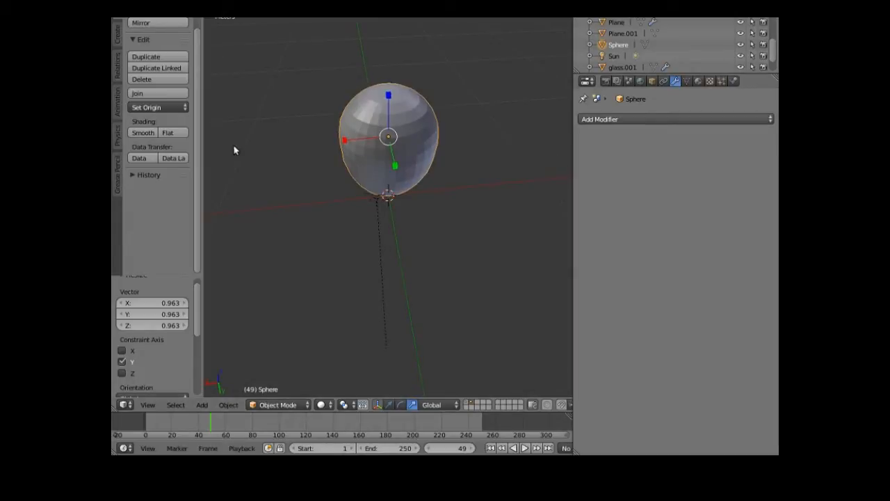
left_click(137, 133)
mouse_move(268, 207)
middle_mouse_down()
mouse_move(283, 161)
mouse_move(329, 154)
mouse_move(346, 169)
mouse_move(453, 157)
mouse_move(494, 163)
mouse_move(466, 193)
mouse_move(306, 204)
middle_mouse_up()
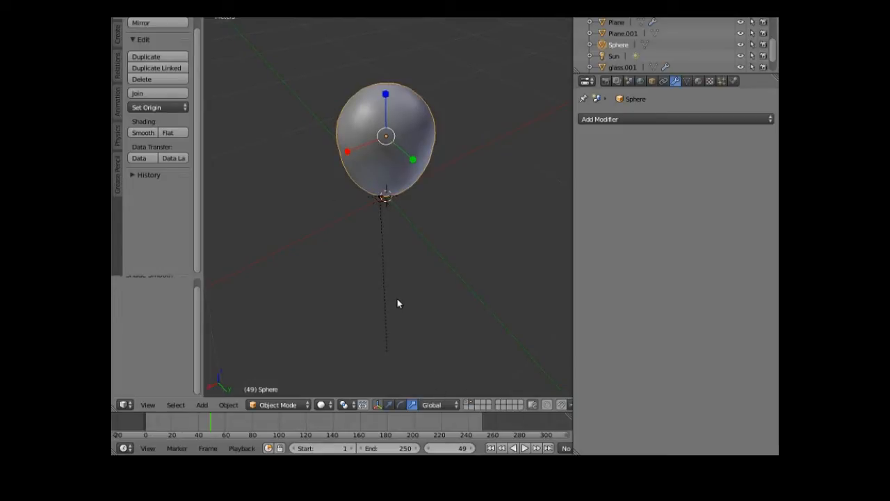
middle_click_drag(398, 303, 402, 285)
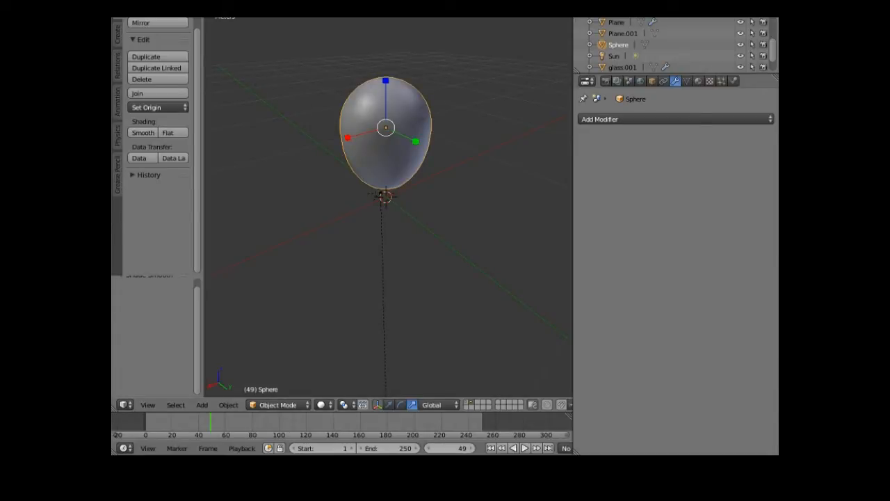
- Create the new Material.005 on the sphere and switch to the Compositing node layout
left_click(323, 14)
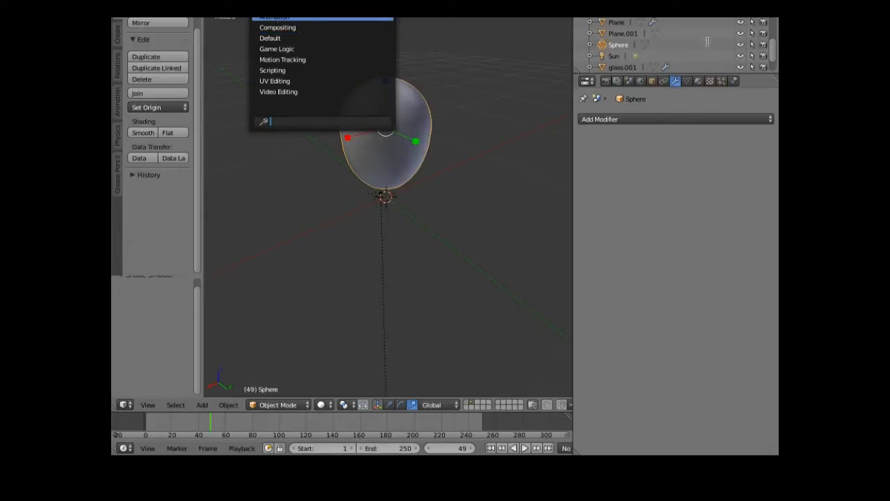
left_click(698, 82)
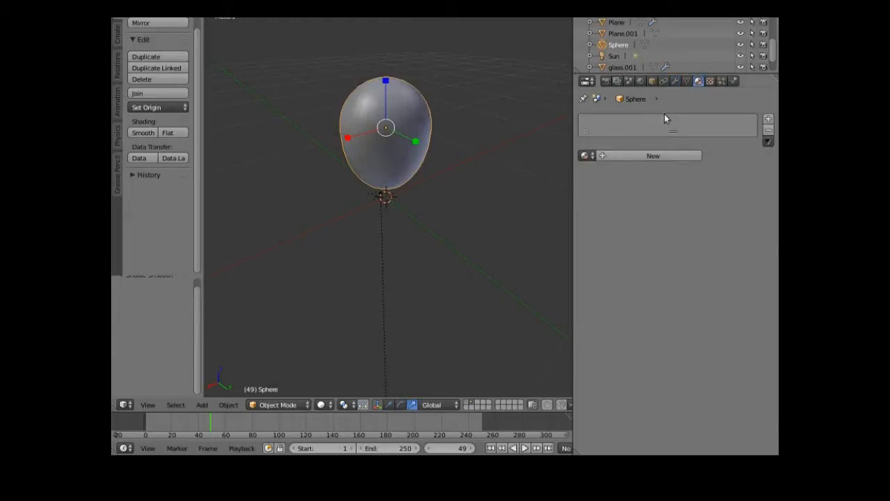
left_click(604, 158)
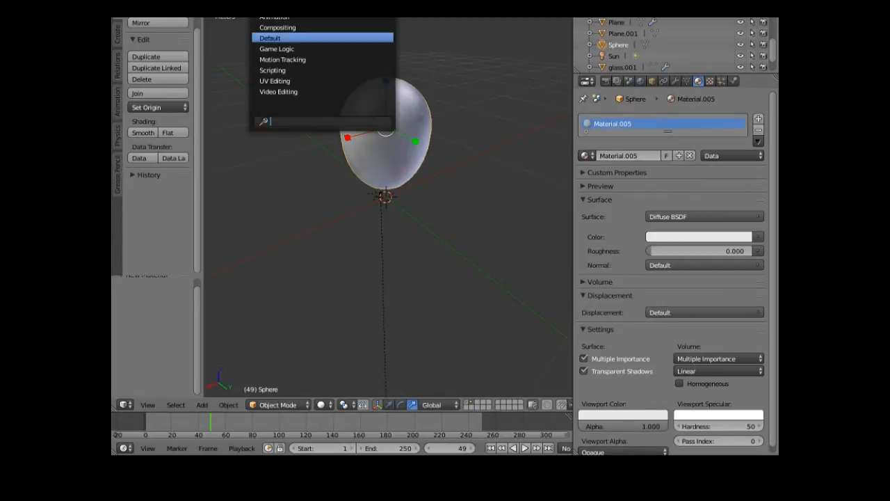
left_click(282, 27)
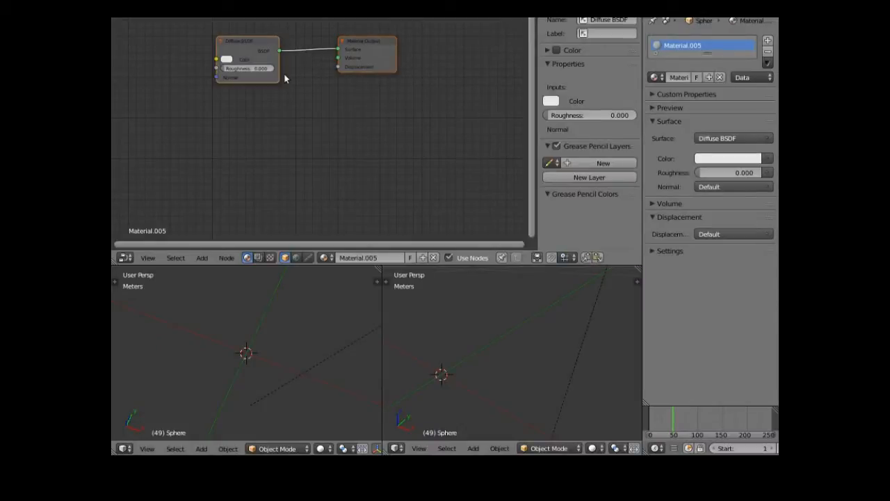
- Replace the Diffuse BSDF node with a Translucent BSDF node at the top-left
left_click_drag(248, 40, 245, 30)
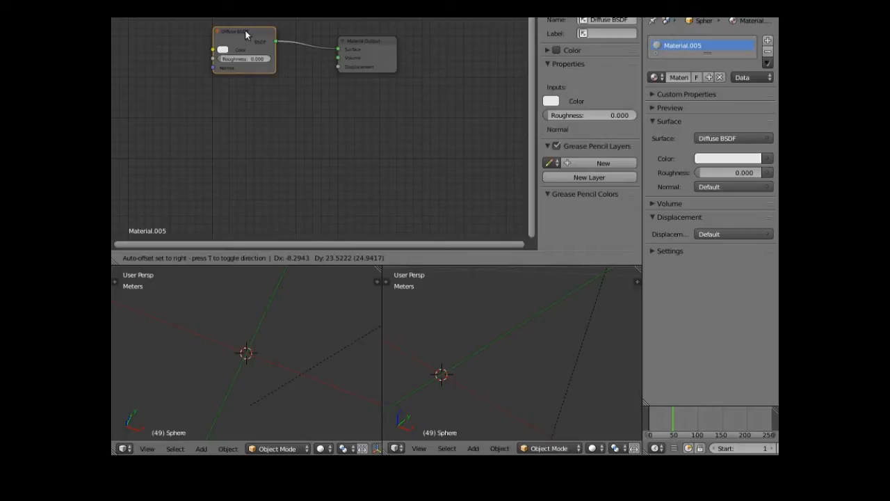
key("x")
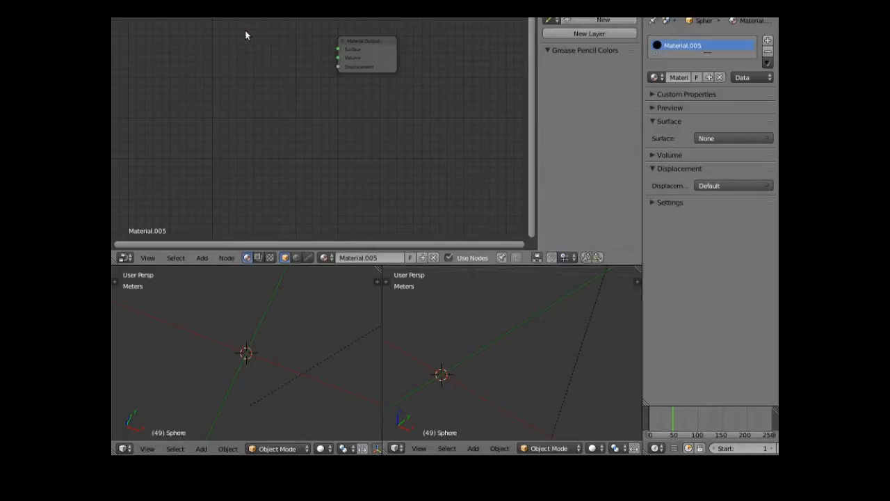
left_click(202, 257)
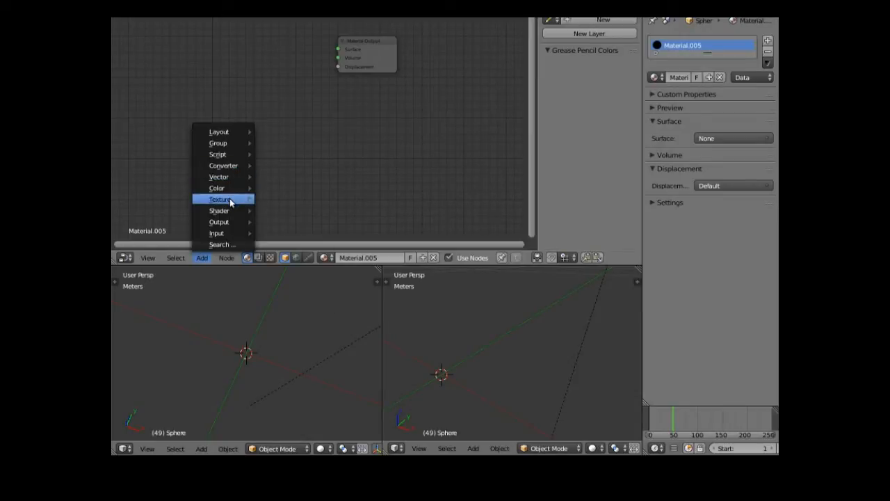
mouse_move(258, 200)
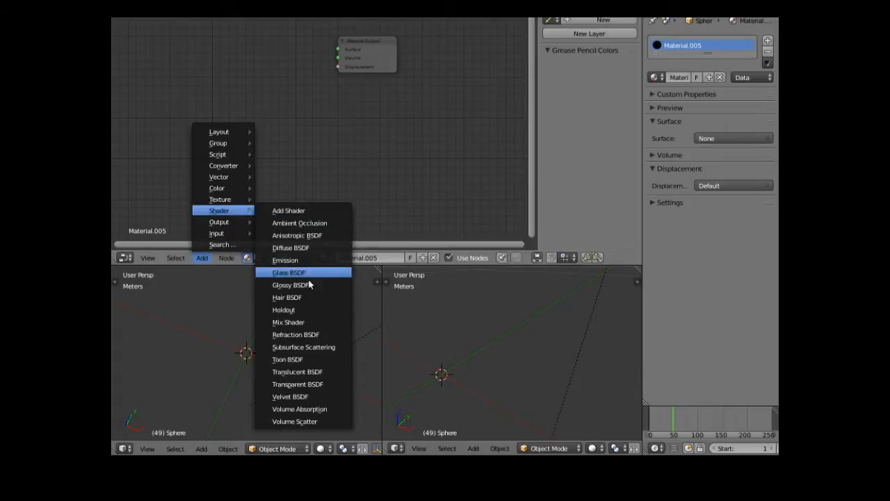
left_click(292, 373)
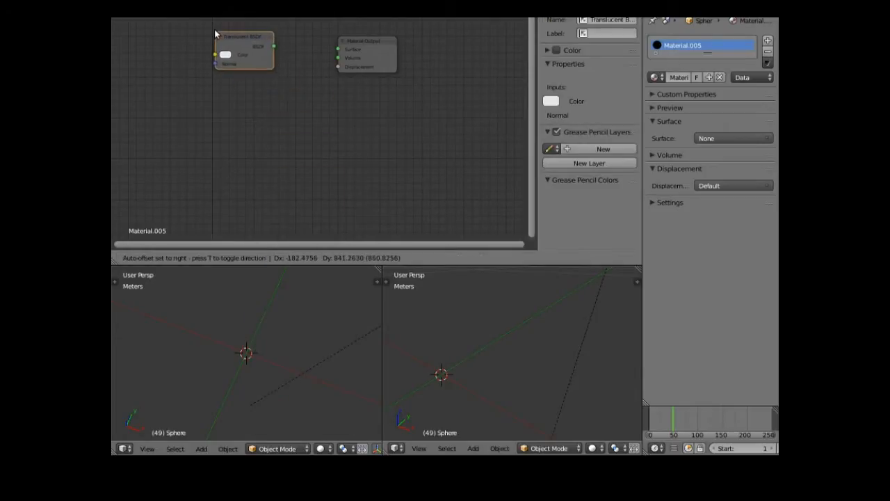
left_click(216, 33)
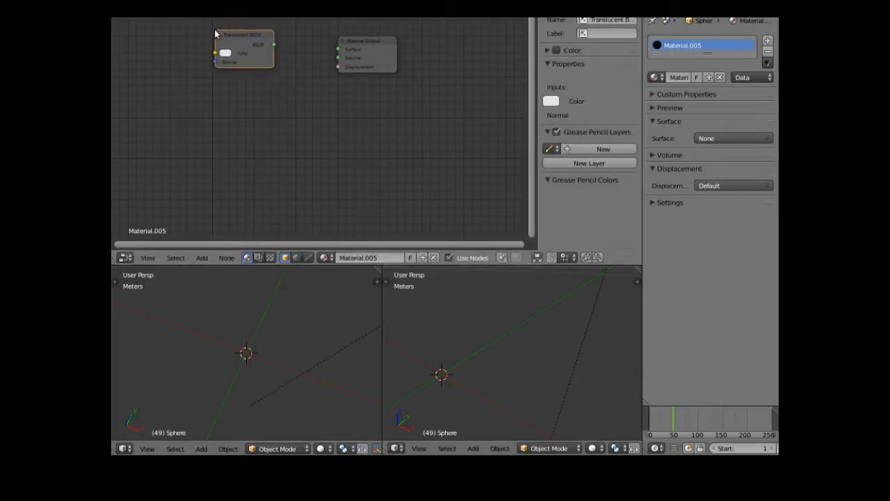
- Add a Glossy BSDF node below the Translucent one and move Material Output down-right
left_click(202, 257)
mouse_move(233, 164)
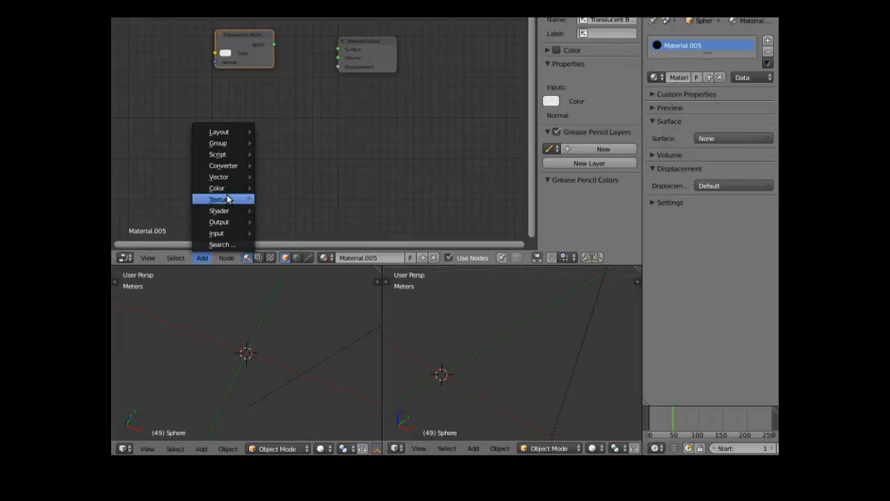
mouse_move(228, 211)
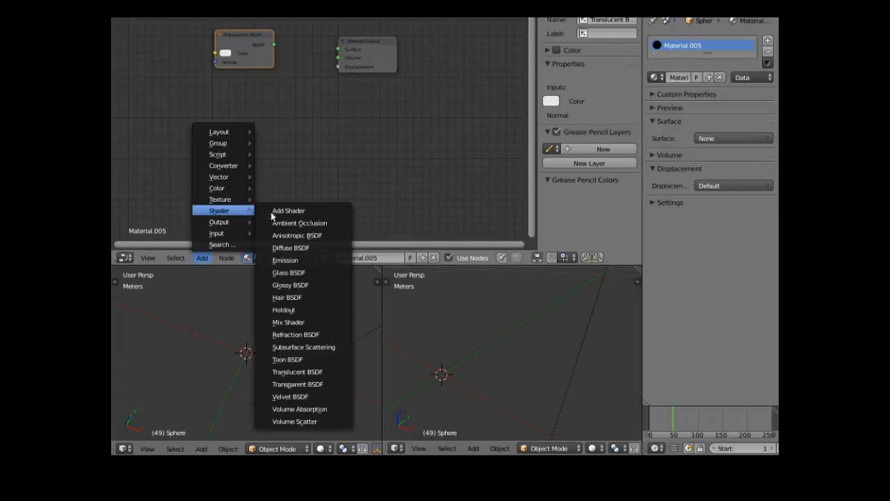
left_click(291, 285)
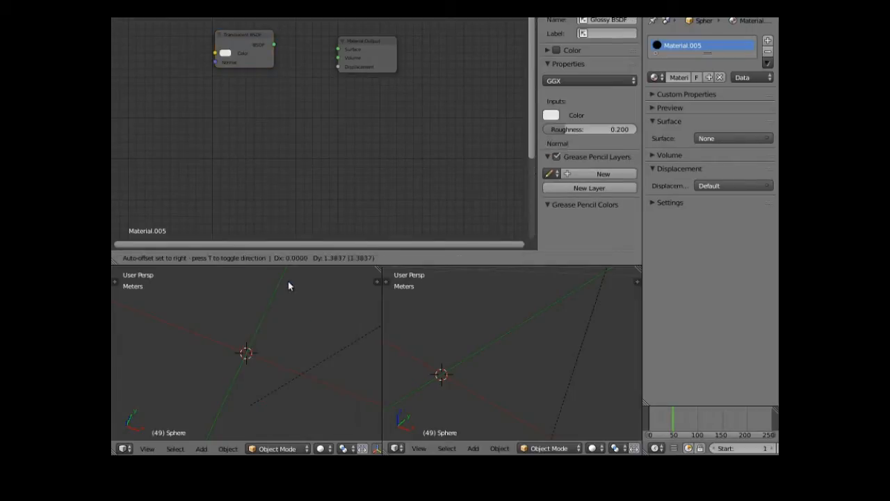
left_click(213, 101)
left_click_drag(366, 40, 399, 80)
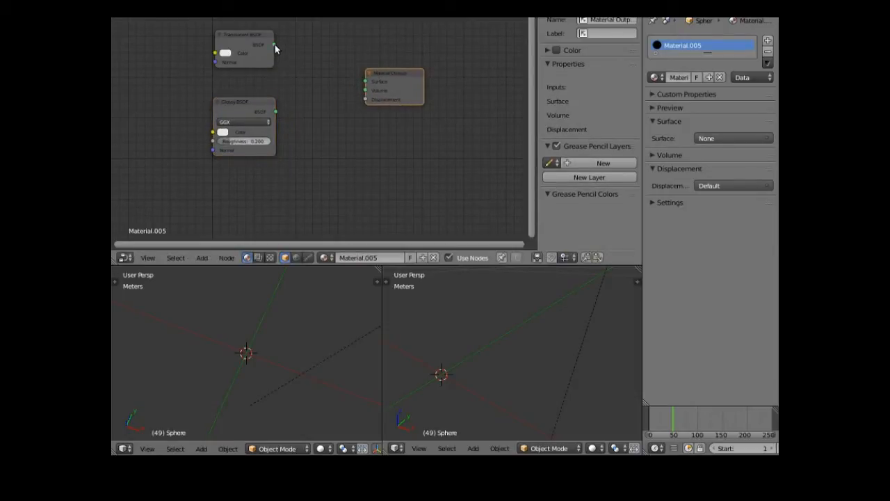
- Place a Mix Shader beside the output, link it to Surface, and feed Translucent BSDF into it
left_click_drag(275, 44, 291, 79)
left_click(199, 258)
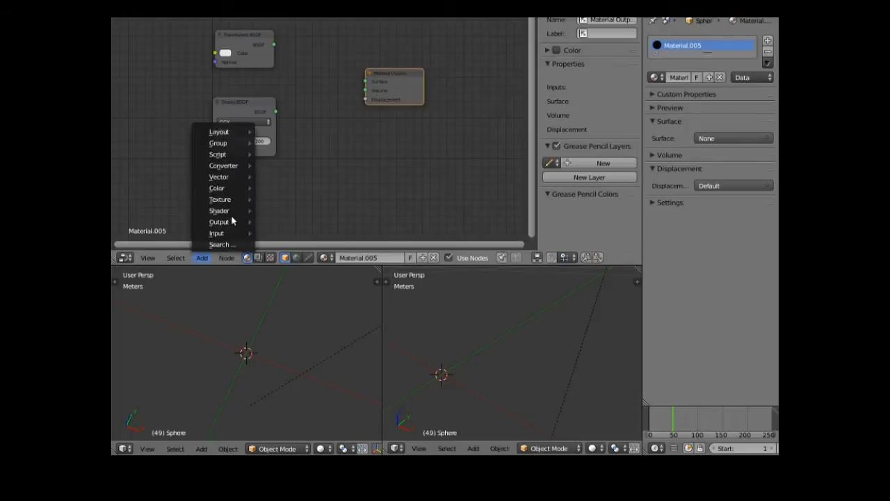
mouse_move(241, 210)
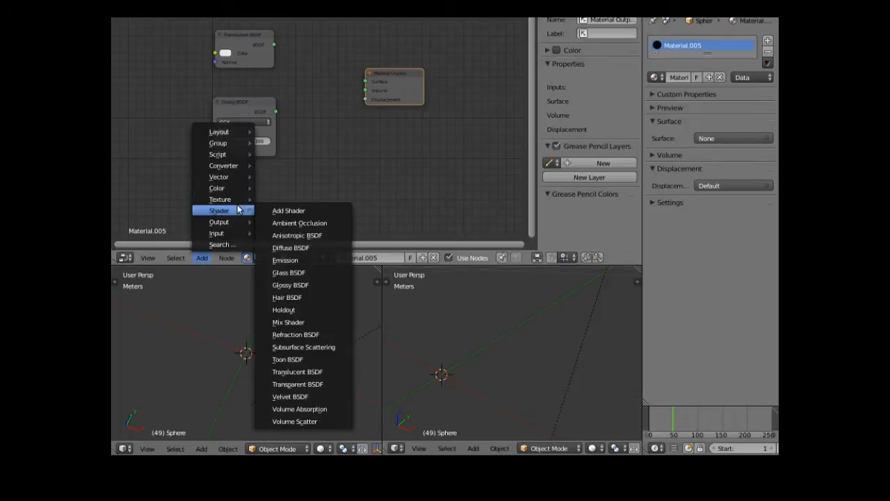
left_click(283, 322)
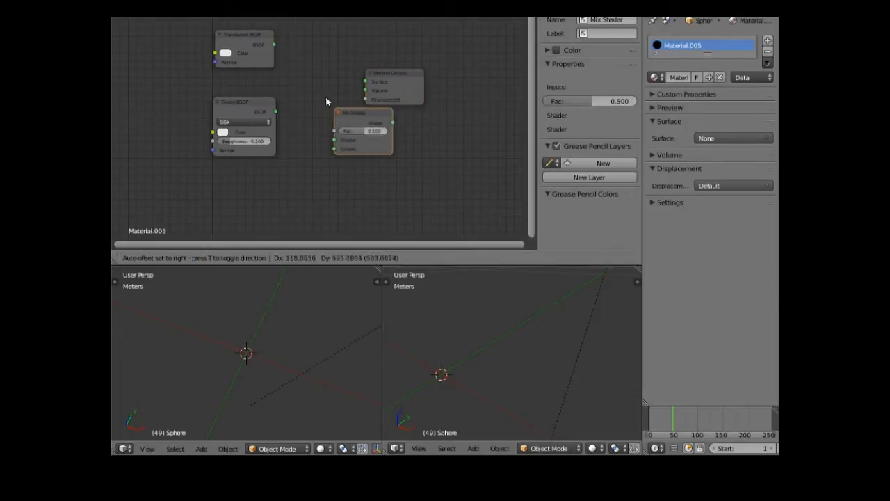
left_click(295, 67)
left_click_drag(354, 78, 366, 82)
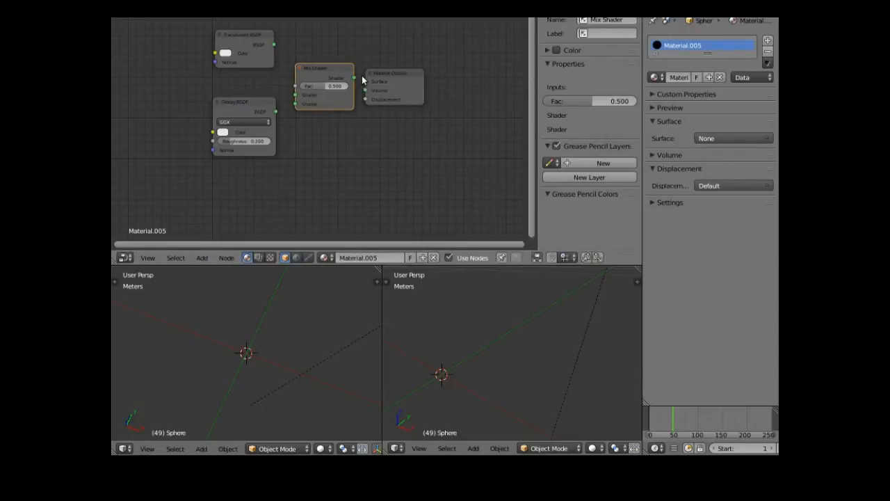
left_click_drag(355, 81, 365, 82)
left_click_drag(274, 44, 296, 104)
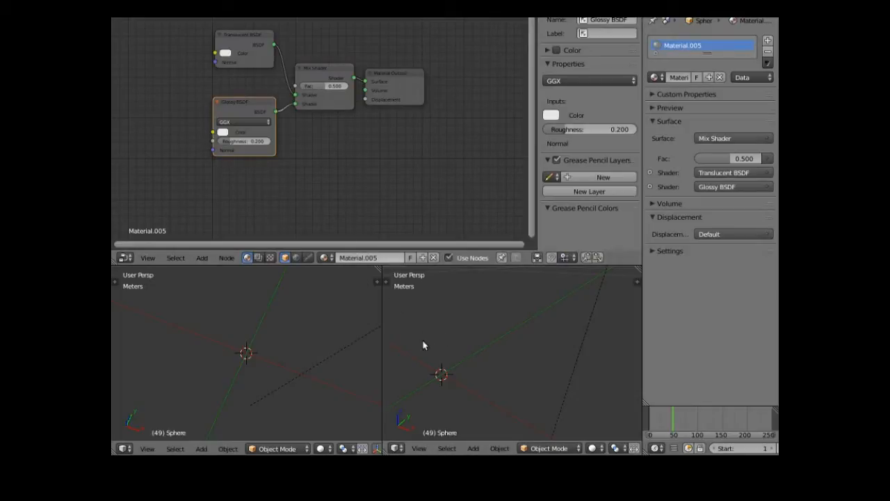
- Frame the sphere in the right viewport and switch it to Rendered shading
left_click(420, 450)
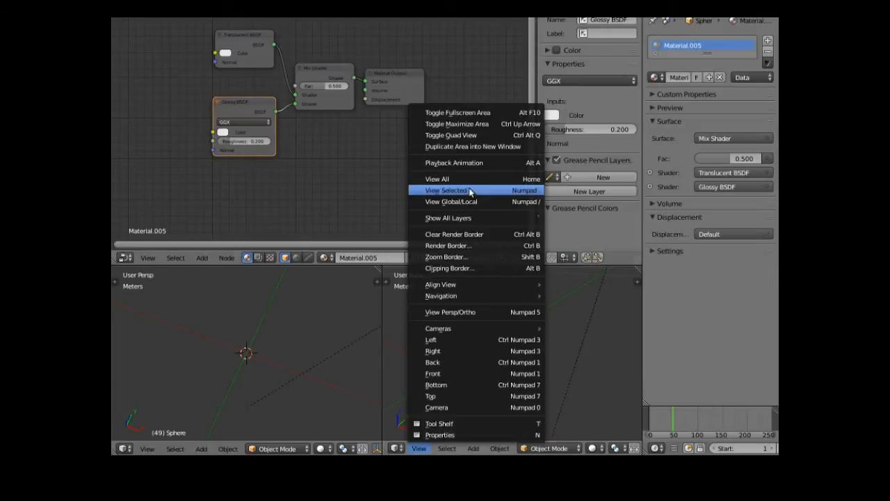
left_click(470, 194)
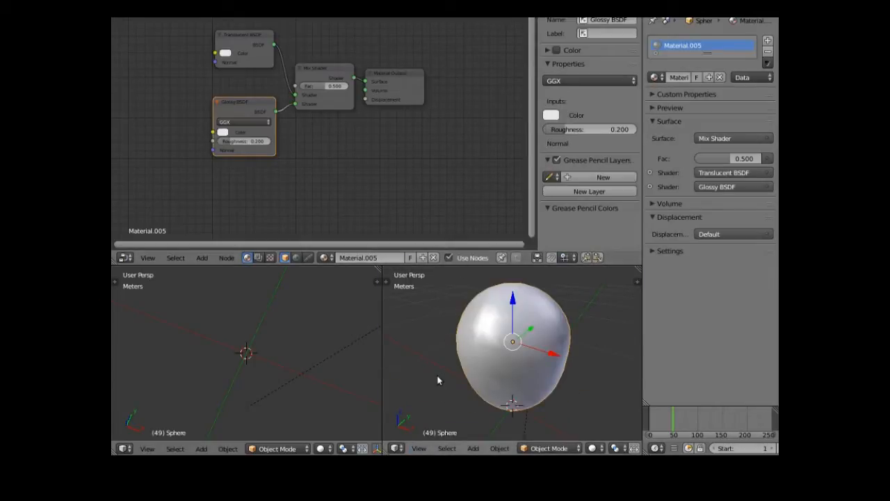
left_click(592, 450)
left_click(622, 372)
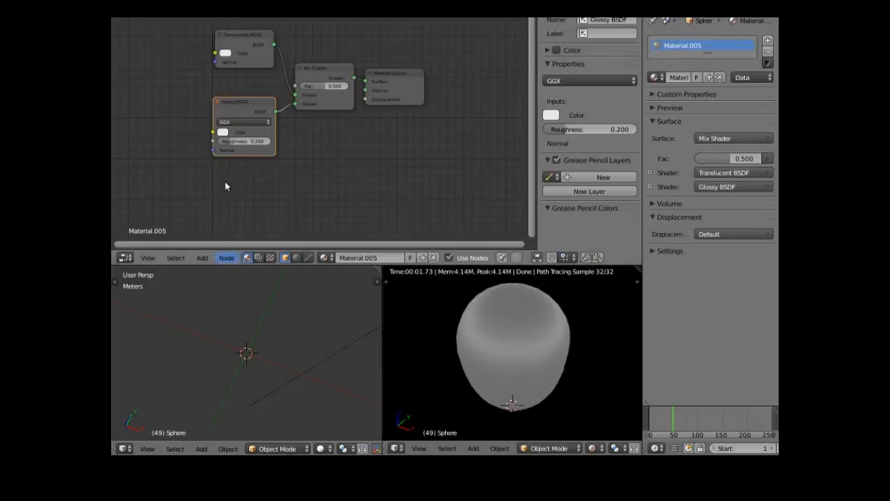
- Set the Translucent BSDF colour to deep pink-red (R 0.380, G 0.011, B 0.096)
left_click(226, 54)
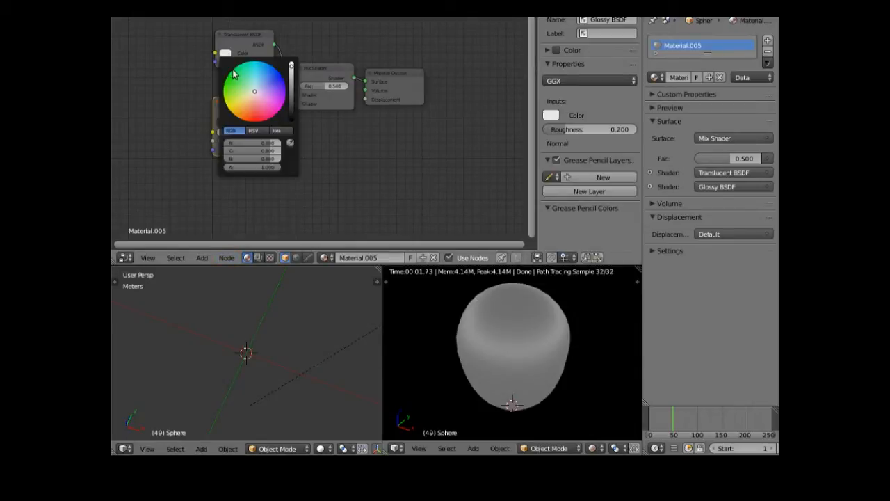
left_click_drag(257, 107, 253, 117)
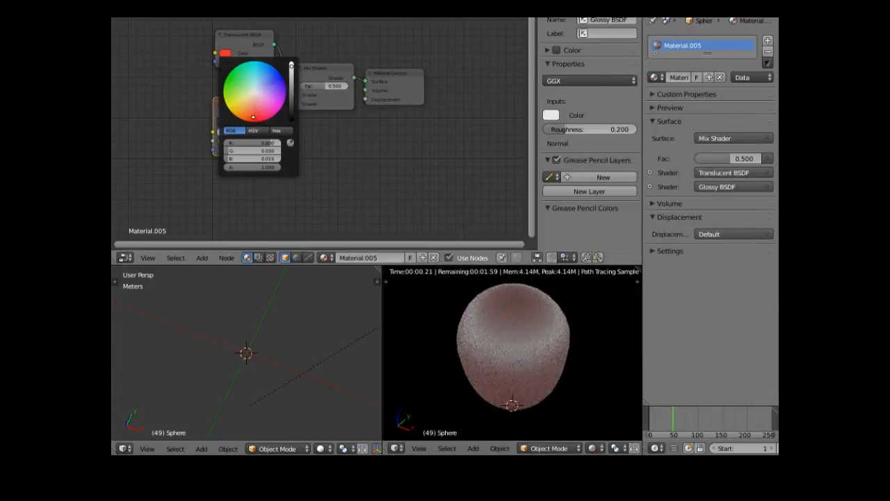
left_click_drag(254, 116, 255, 115)
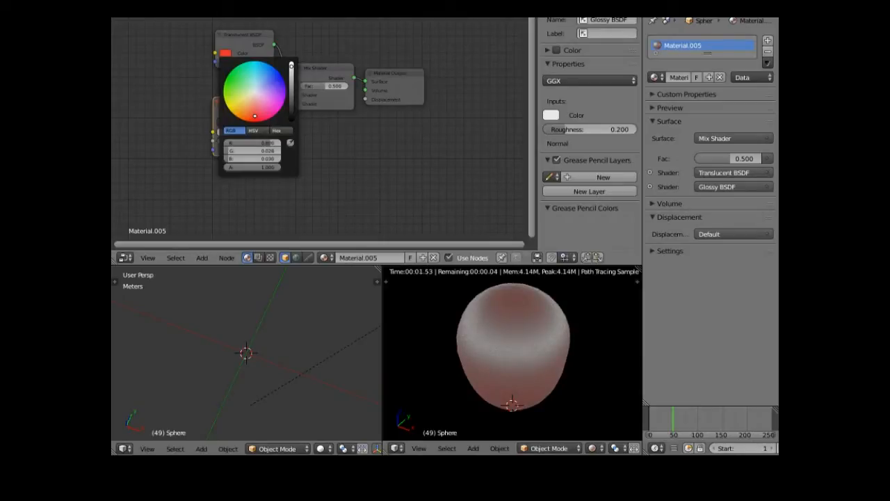
left_click_drag(290, 66, 291, 82)
left_click_drag(255, 118, 265, 114)
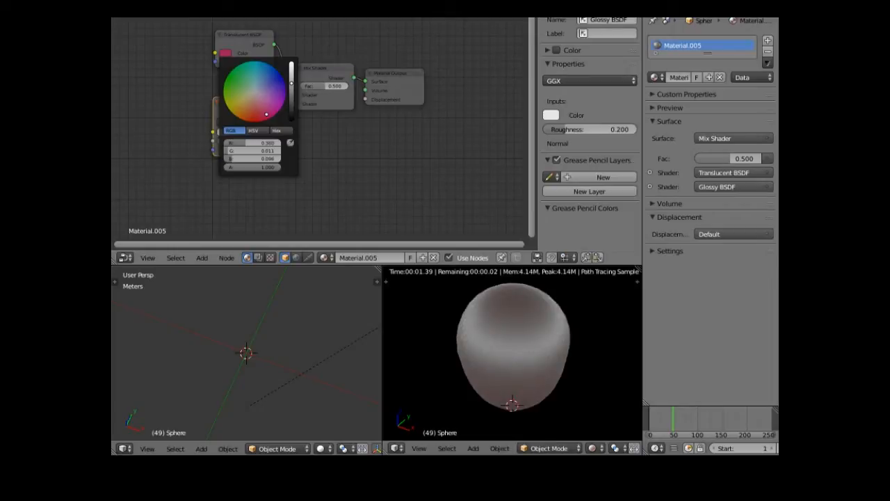
left_click(292, 88)
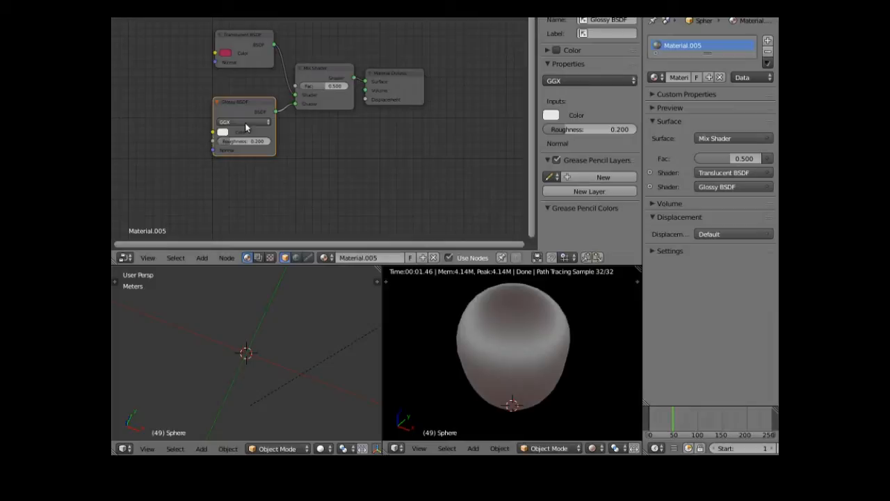
- Set Glossy roughness to 0.000 and Mix factor to 0.082, then spread the Translucent and Glossy nodes apart
left_click_drag(232, 146, 202, 146)
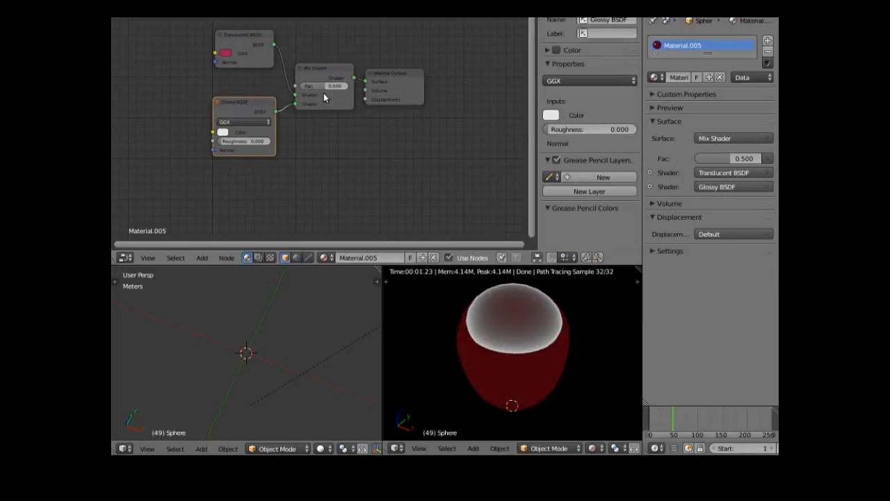
left_click_drag(325, 85, 307, 88)
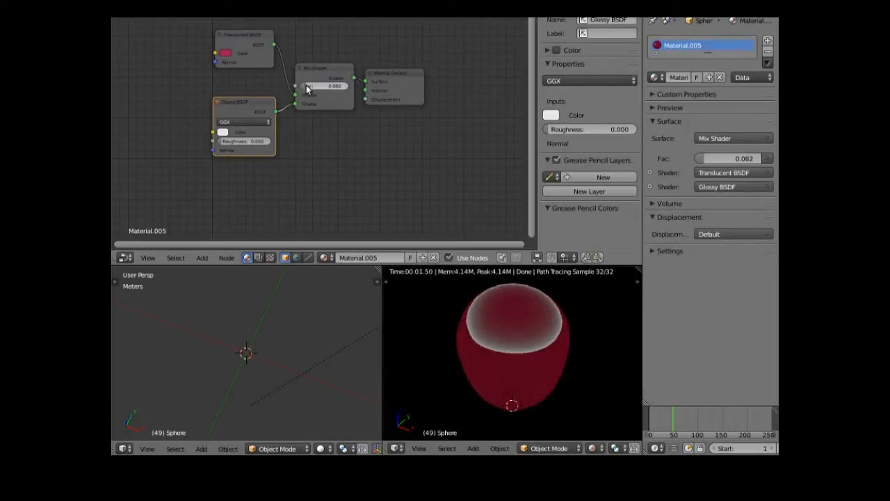
mouse_move(436, 379)
middle_mouse_down()
mouse_move(438, 395)
mouse_move(468, 416)
mouse_move(584, 312)
mouse_move(473, 421)
mouse_move(472, 412)
middle_mouse_up()
middle_click_drag(464, 382, 459, 380)
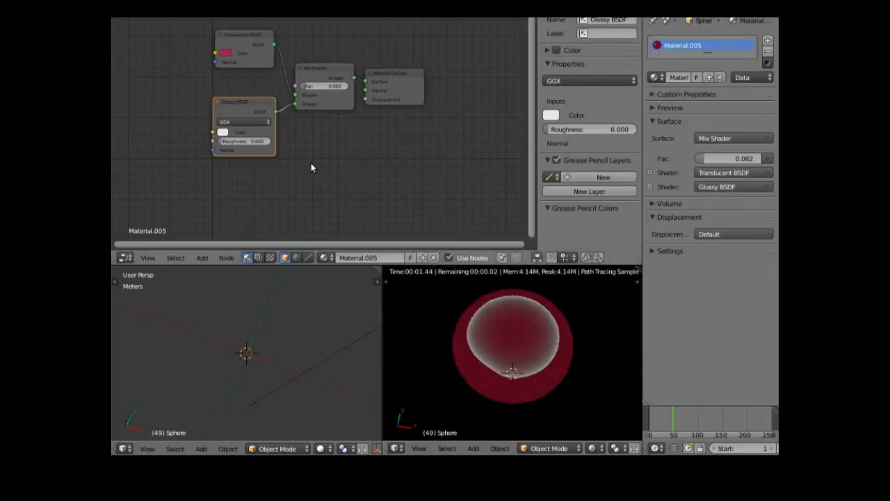
left_click_drag(252, 38, 178, 26)
left_click_drag(250, 104, 175, 154)
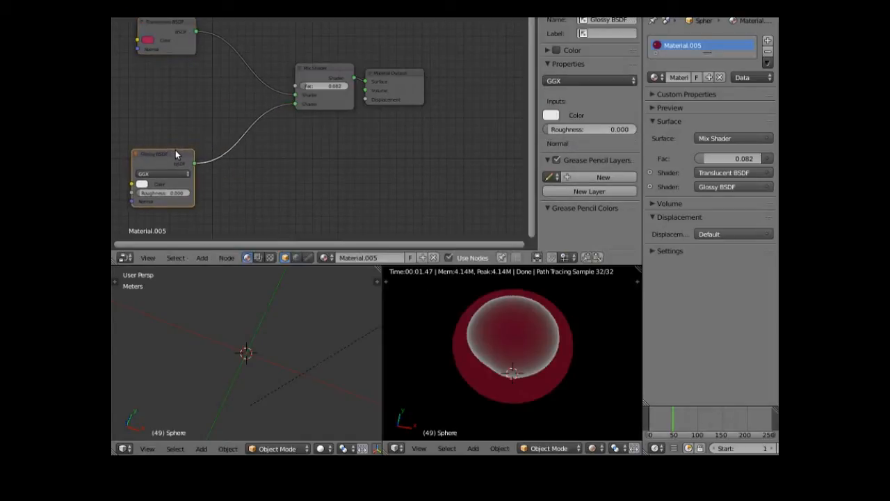
- Insert a second Mix Shader into the Translucent BSDF link
left_click(202, 258)
mouse_move(240, 211)
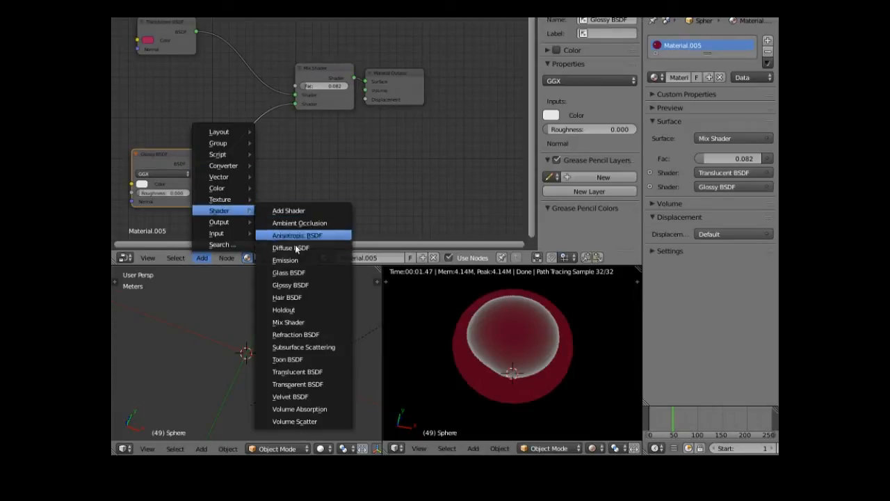
left_click(303, 321)
left_click(217, 58)
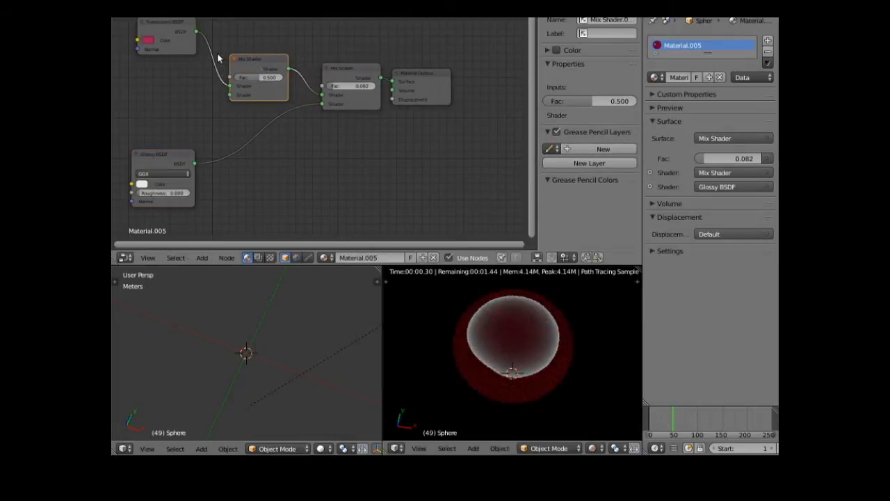
- Add a Diffuse BSDF at the upper left and feed it into the new Mix Shader
left_click(202, 258)
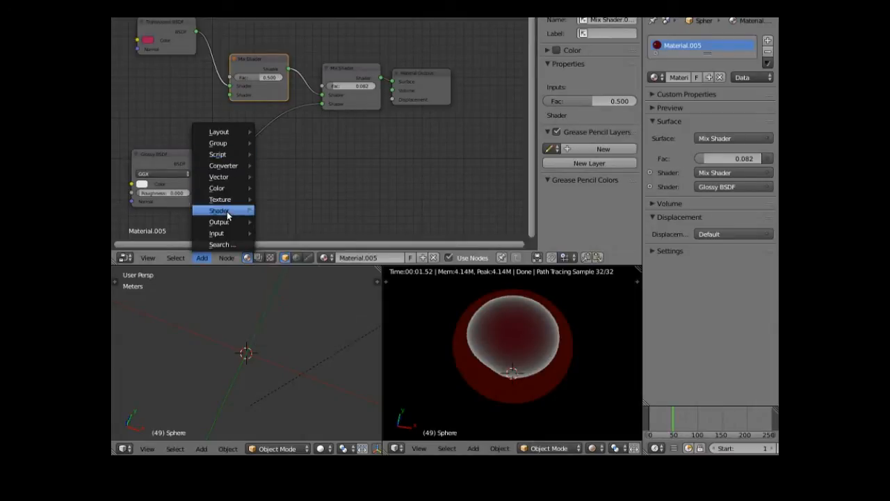
mouse_move(227, 212)
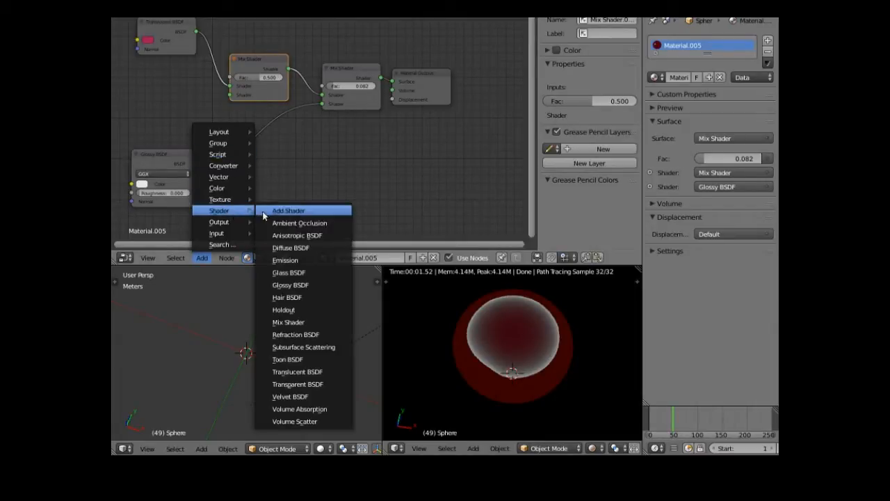
left_click(294, 252)
left_click(145, 84)
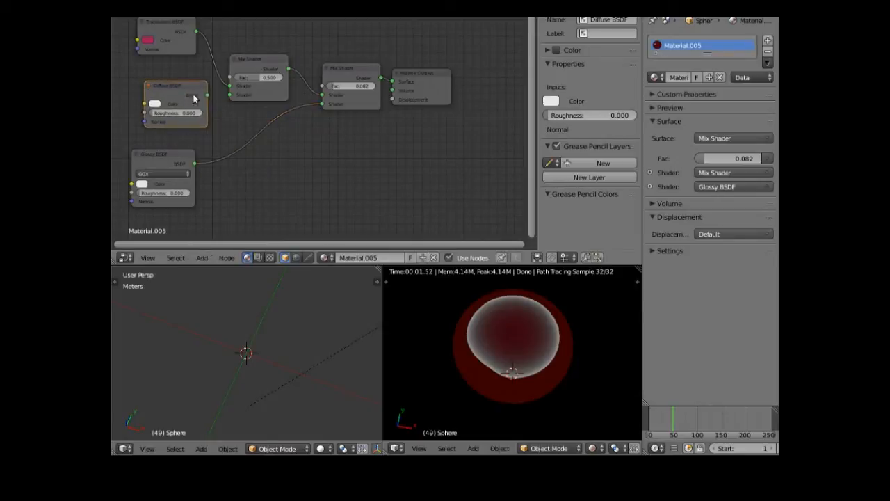
left_click_drag(207, 94, 229, 96)
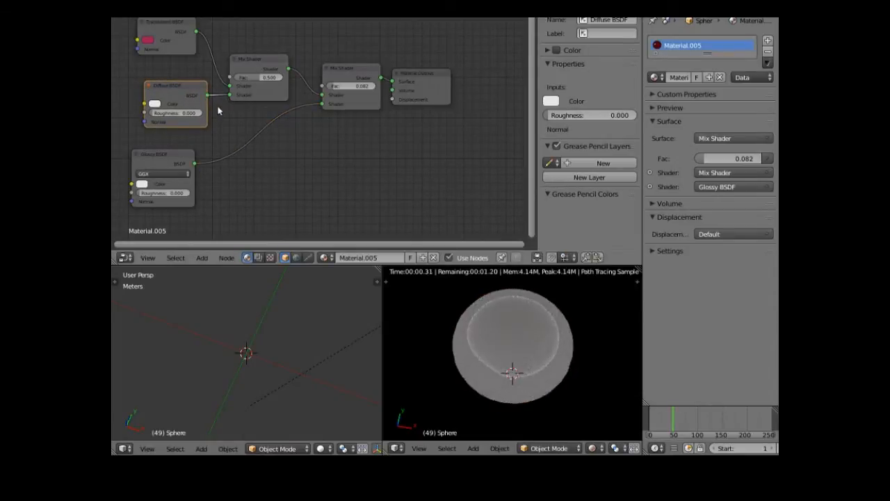
- Make the Diffuse BSDF dark red (R 0.117, G 0.009, B 0.039) and set the inner mix factor near 0.3
left_click(155, 104)
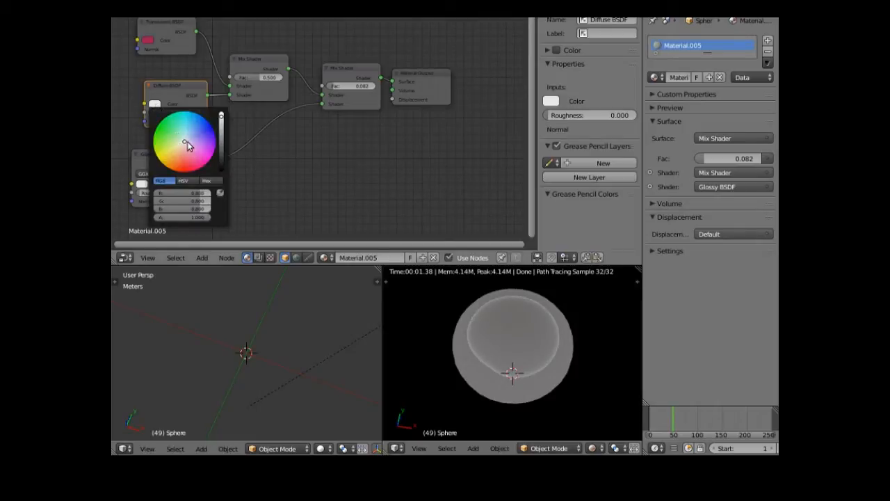
left_click_drag(185, 144, 196, 161)
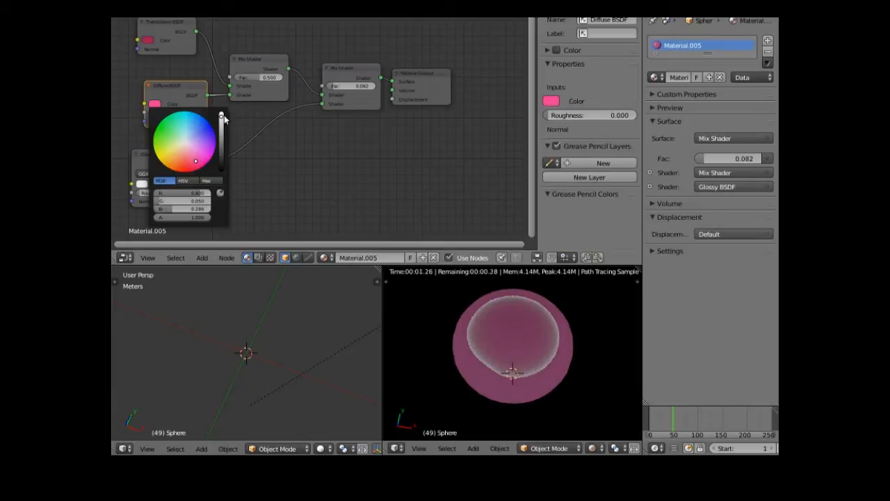
left_click_drag(222, 115, 222, 148)
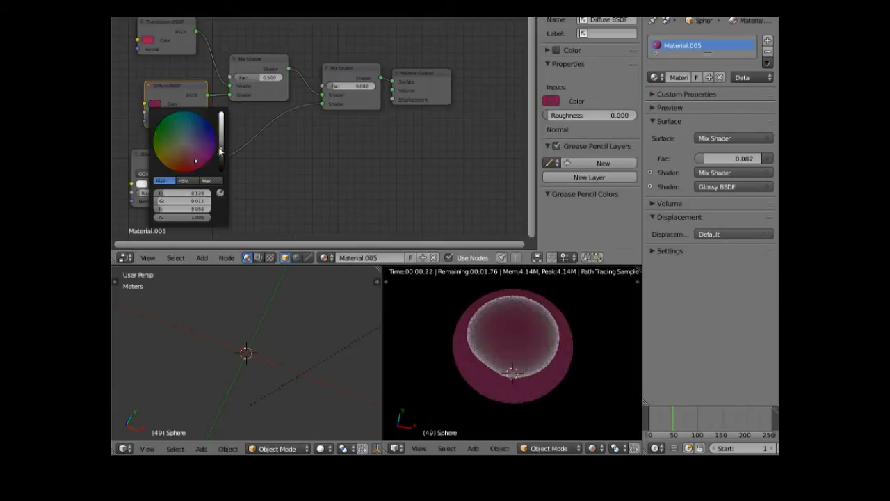
left_click(192, 162)
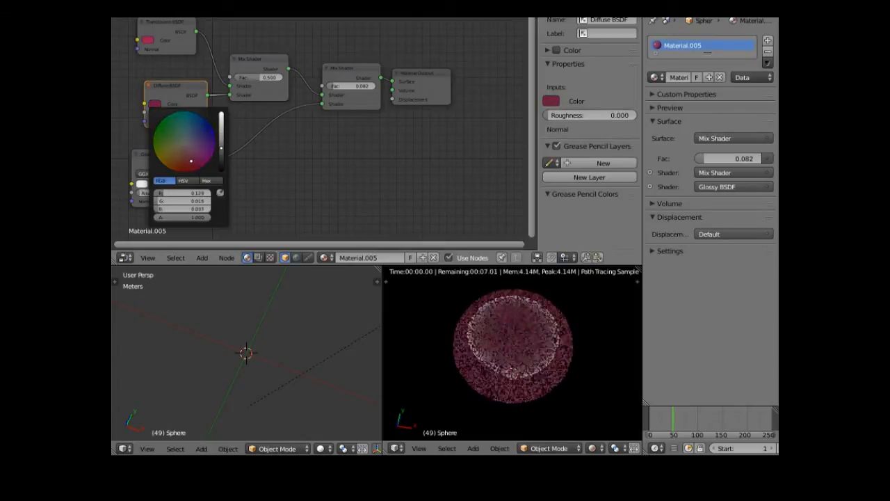
left_click(195, 166)
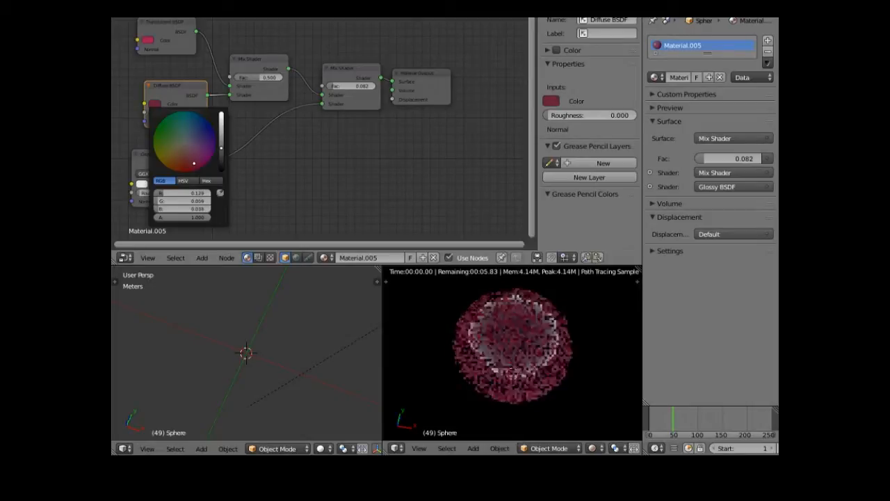
left_click_drag(222, 152, 222, 154)
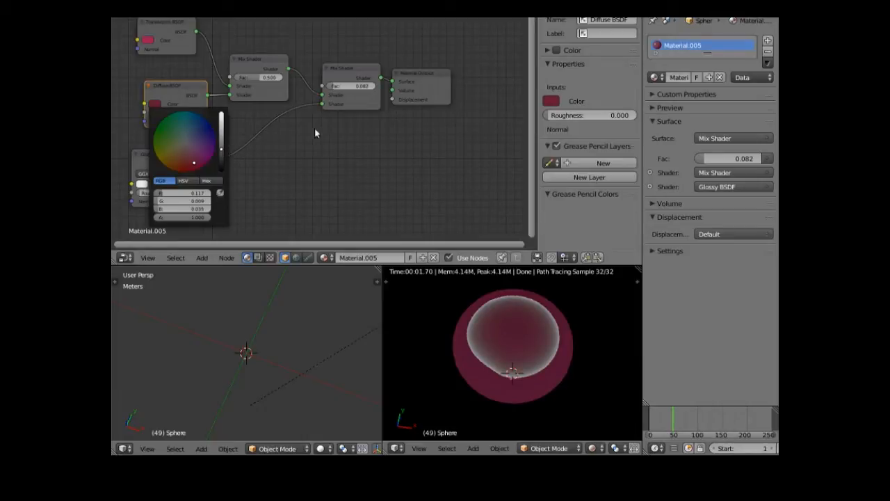
mouse_move(254, 77)
left_mouse_down()
mouse_move(282, 77)
mouse_move(248, 77)
left_mouse_up()
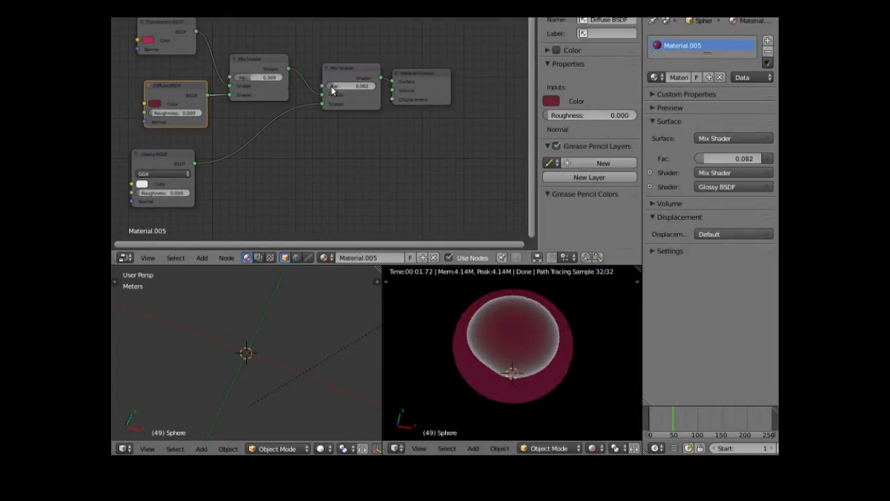
- Set the main mix factor to 0.218 and make the Glossy BSDF pale pink at roughness 0.083
left_click_drag(341, 86, 350, 86)
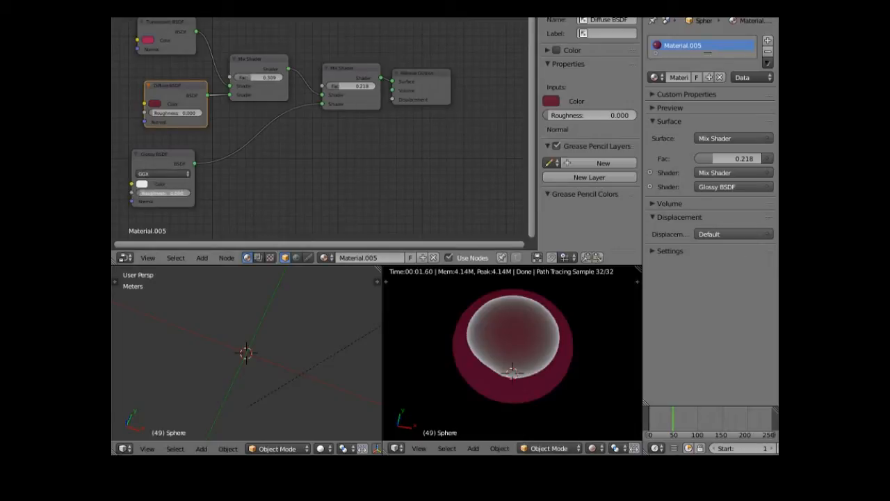
left_click_drag(163, 193, 158, 192)
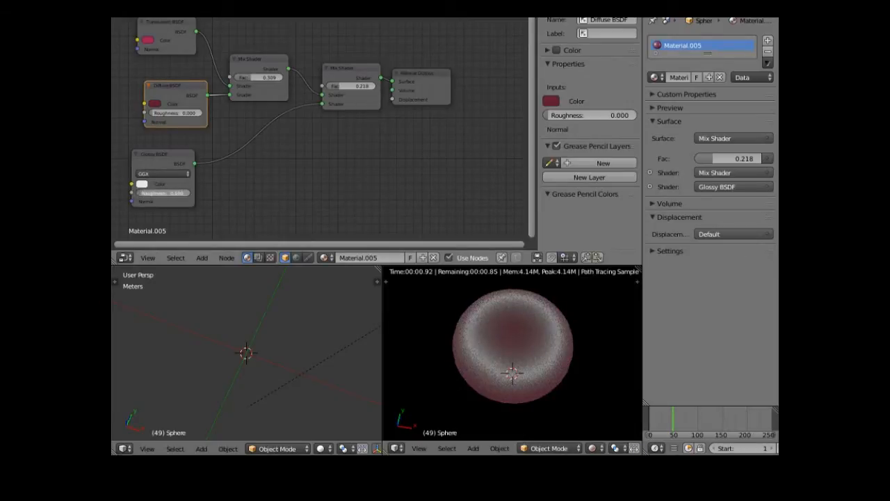
left_click_drag(164, 193, 161, 192)
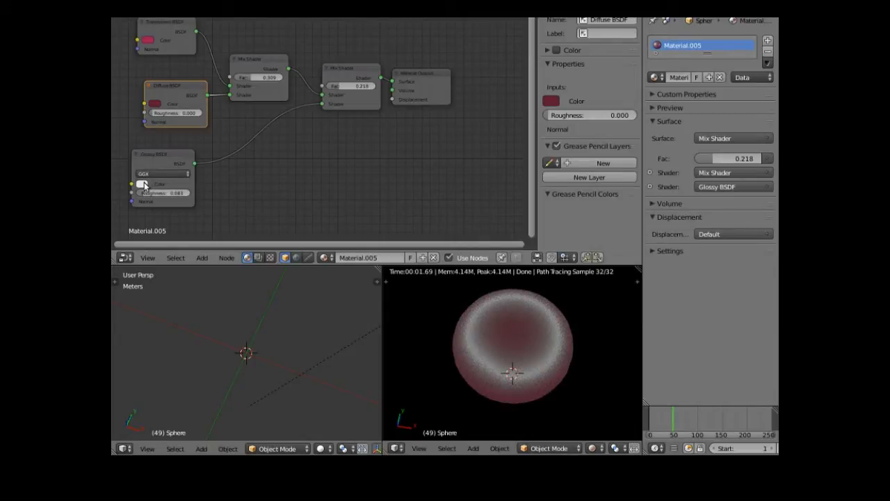
left_click(142, 184)
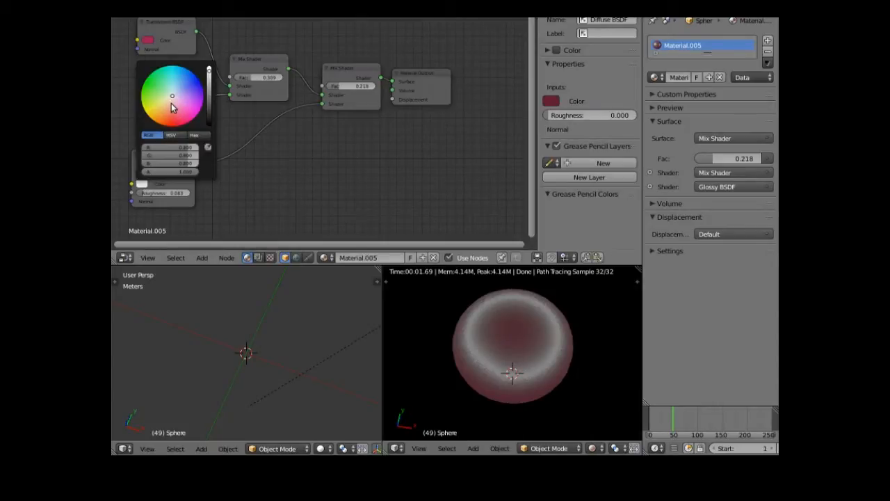
left_click(171, 103)
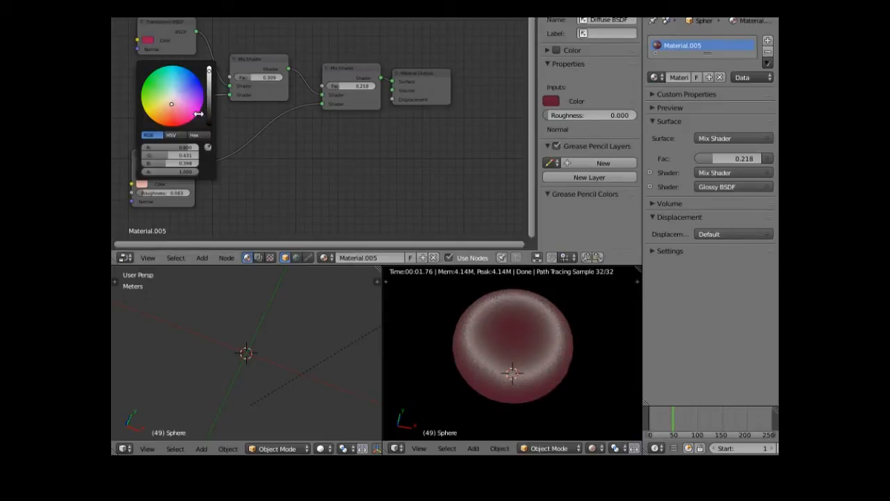
- Raise the Diffuse BSDF roughness to 0.050 and nudge the Translucent BSDF node right
left_click(151, 117)
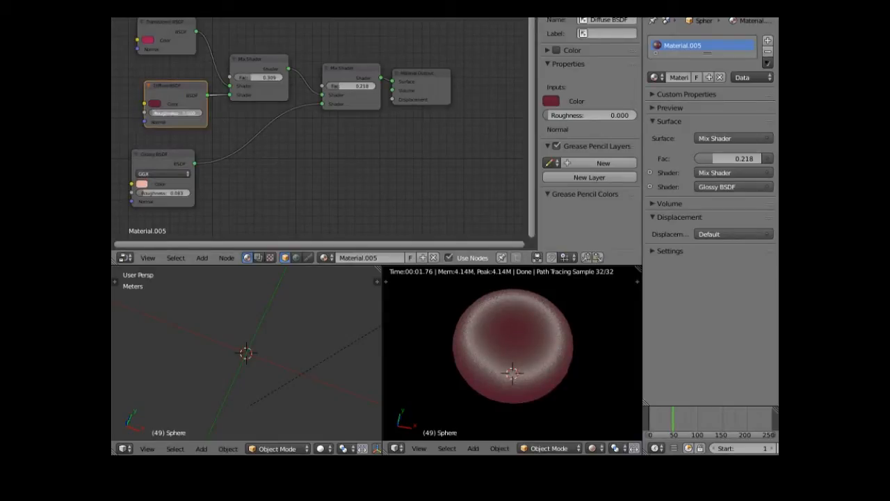
mouse_move(152, 117)
left_mouse_down()
mouse_move(164, 113)
mouse_move(151, 108)
left_mouse_up()
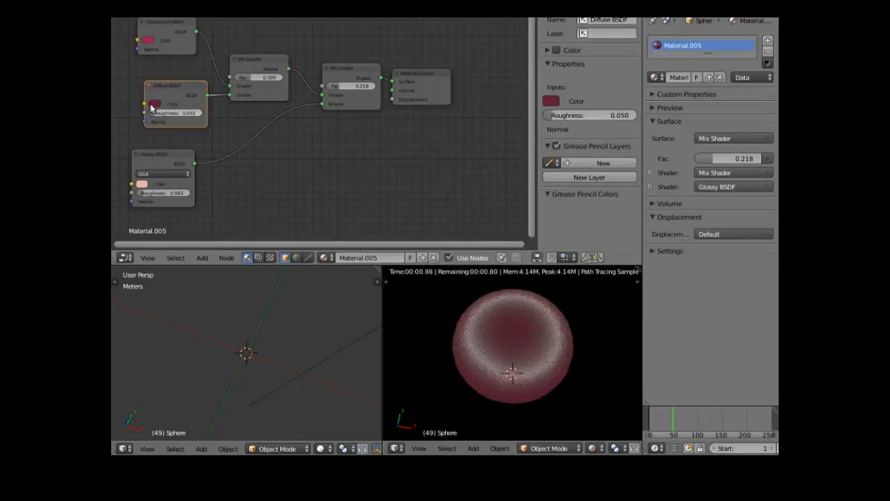
left_click(166, 24)
left_click_drag(165, 24, 256, 82)
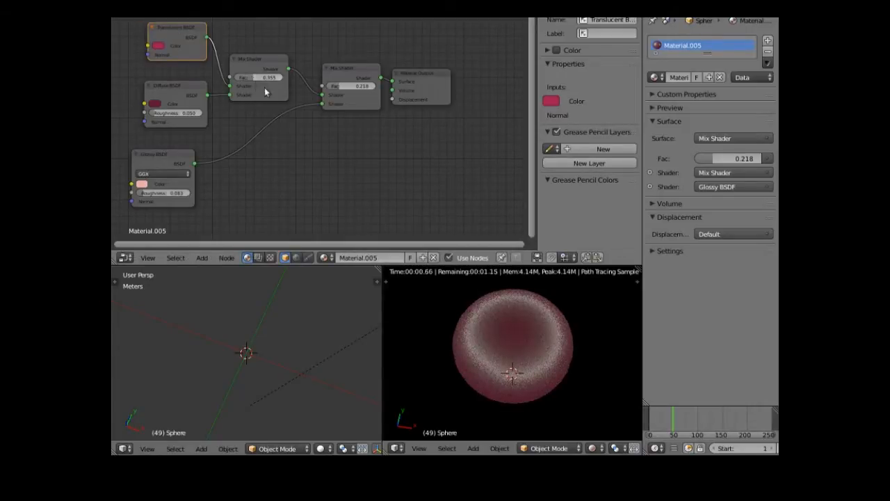
mouse_move(447, 320)
middle_mouse_down()
mouse_move(440, 343)
mouse_move(632, 304)
middle_mouse_up()
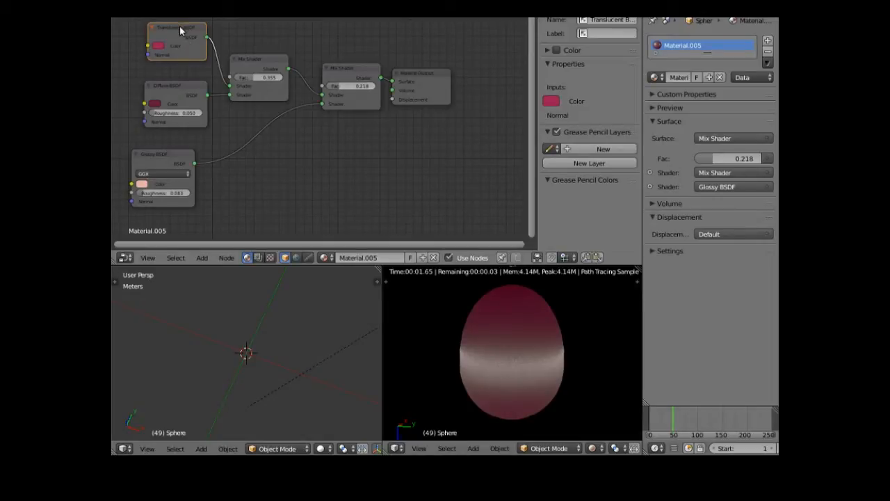
- Lower the inner Mix Shader's factor from 0.355 to 0.127
left_click_drag(178, 26, 168, 31)
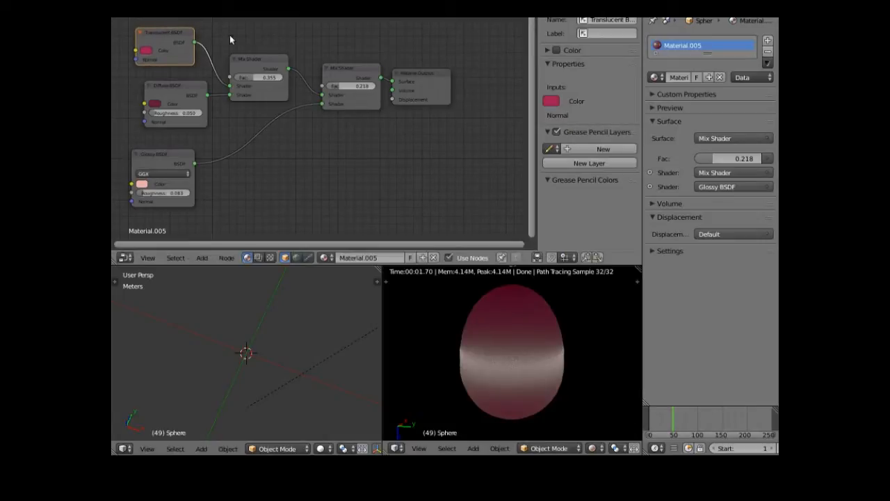
left_click(259, 56)
left_click_drag(270, 63, 279, 63)
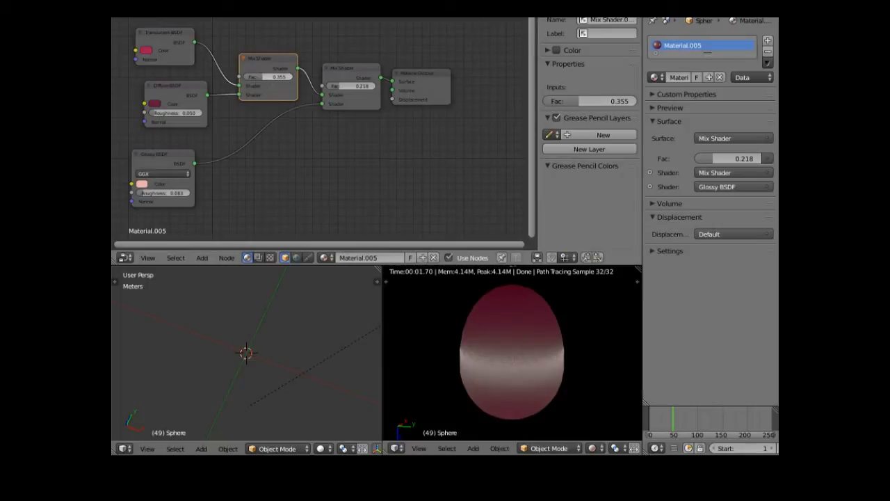
left_click_drag(576, 100, 542, 101)
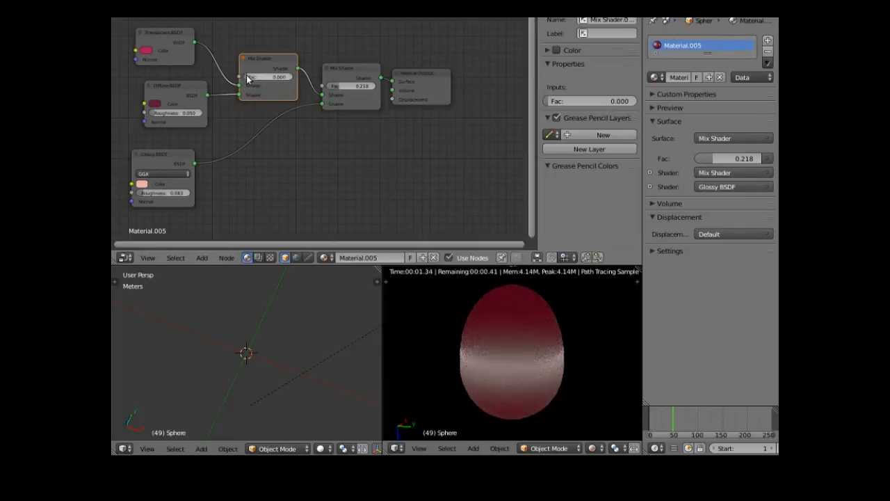
mouse_move(247, 77)
left_mouse_down()
mouse_move(259, 75)
mouse_move(246, 72)
left_mouse_up()
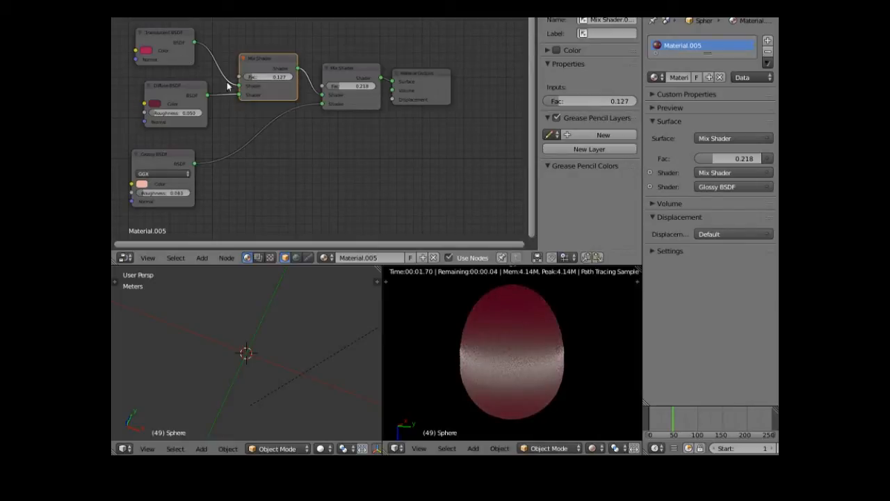
- Reconnect Translucent BSDF to the inner Mix Shader's first Shader input and review the render
left_click_drag(238, 85, 222, 80)
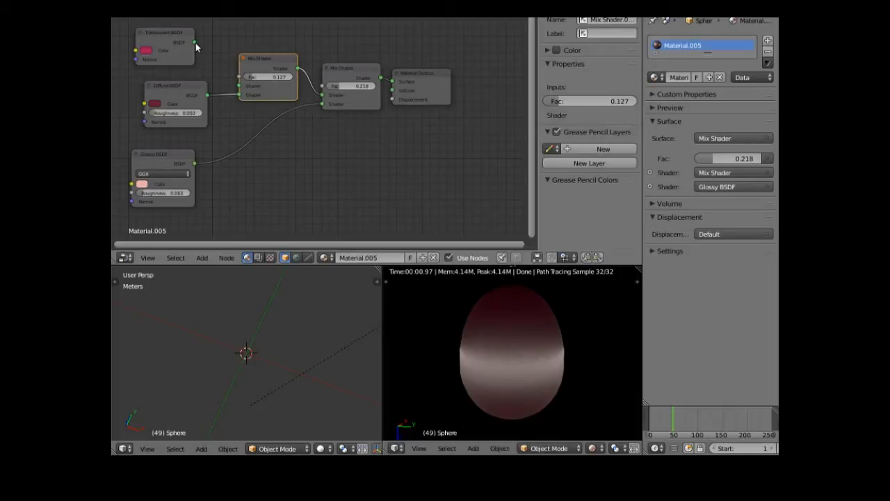
left_click_drag(195, 43, 196, 43)
left_click_drag(235, 77, 239, 86)
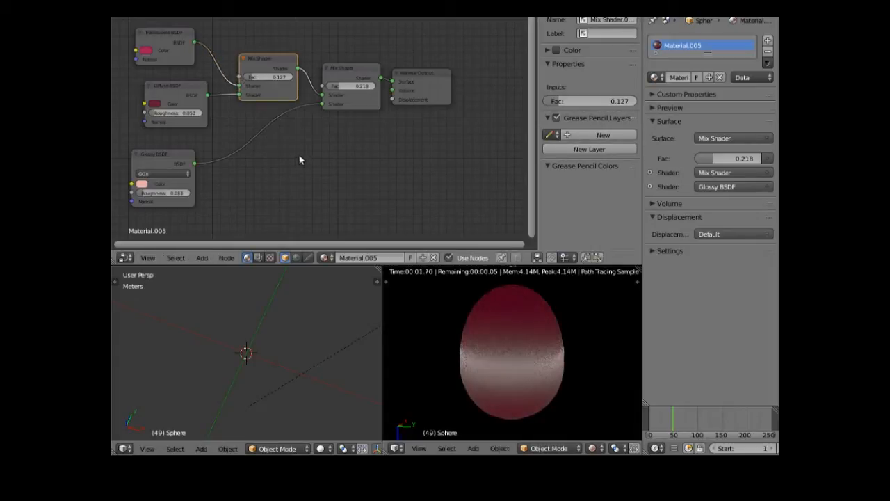
middle_click_drag(412, 344, 636, 417)
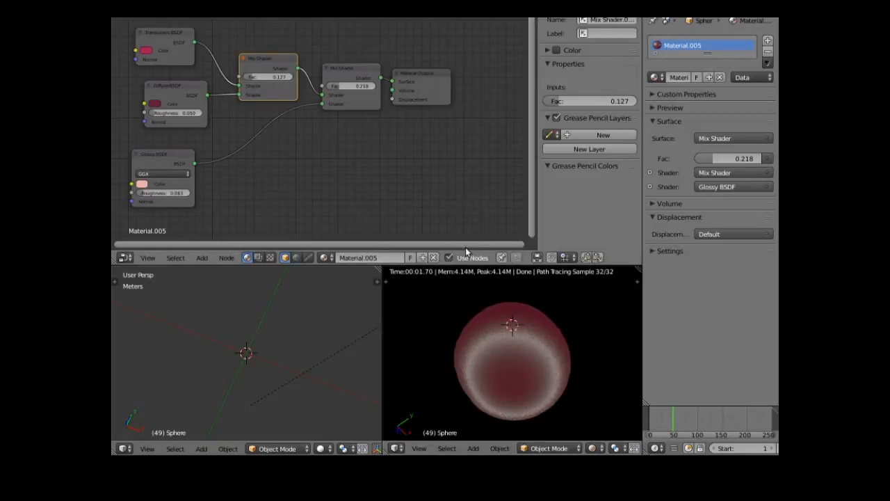
left_click_drag(464, 247, 300, 271)
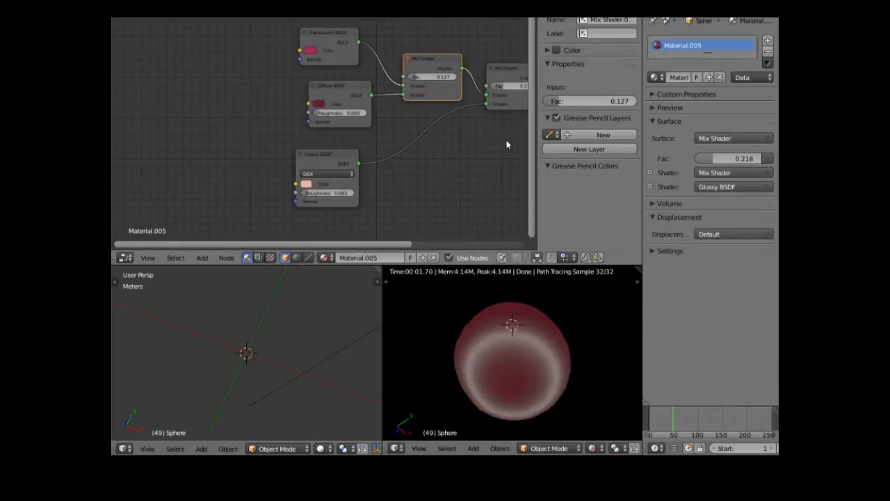
mouse_move(534, 143)
left_mouse_down()
mouse_move(535, 117)
mouse_move(533, 140)
left_mouse_up()
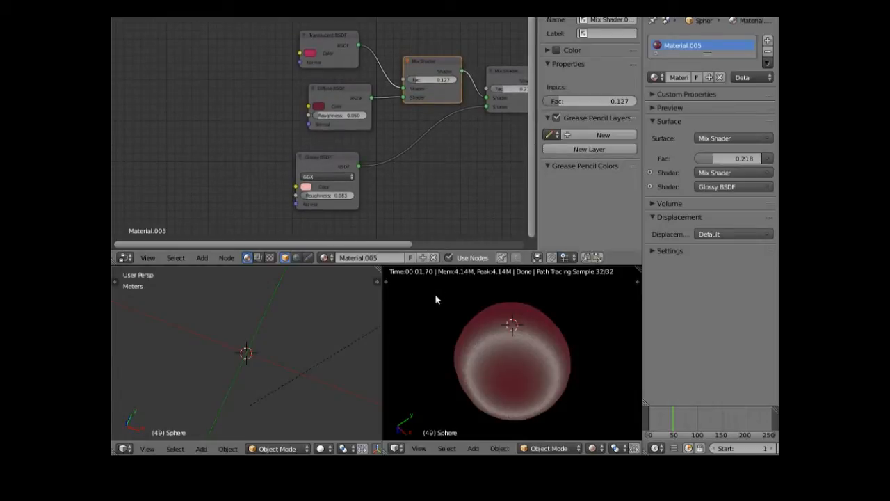
middle_click_drag(435, 293, 430, 346)
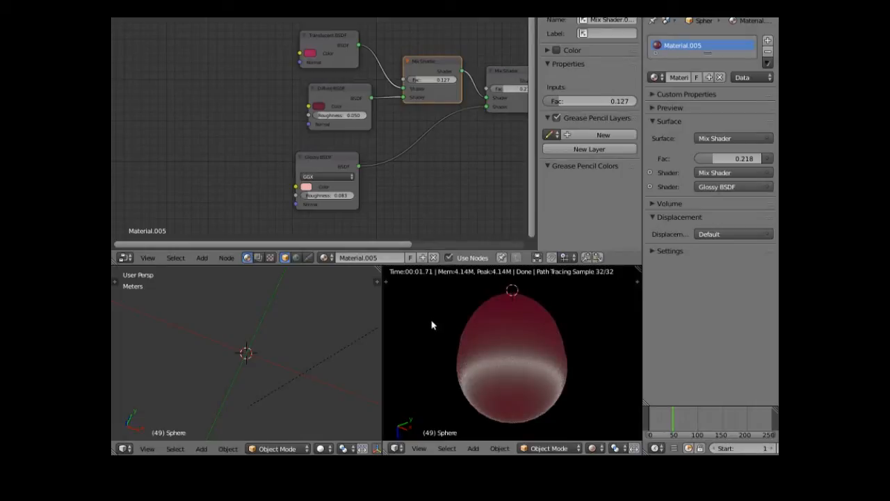
mouse_move(113, 164)
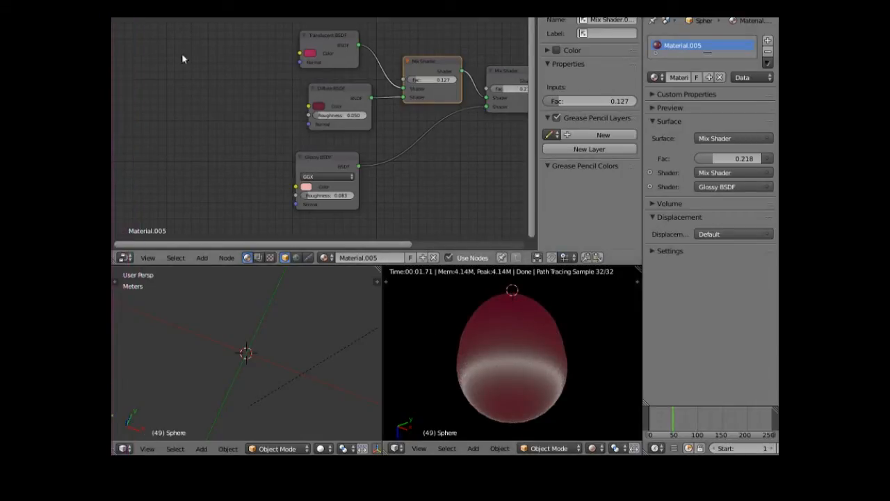
- Add an fBM Musgrave Texture node (Scale 5, Detail 2) to the left of the shaders
left_click(201, 258)
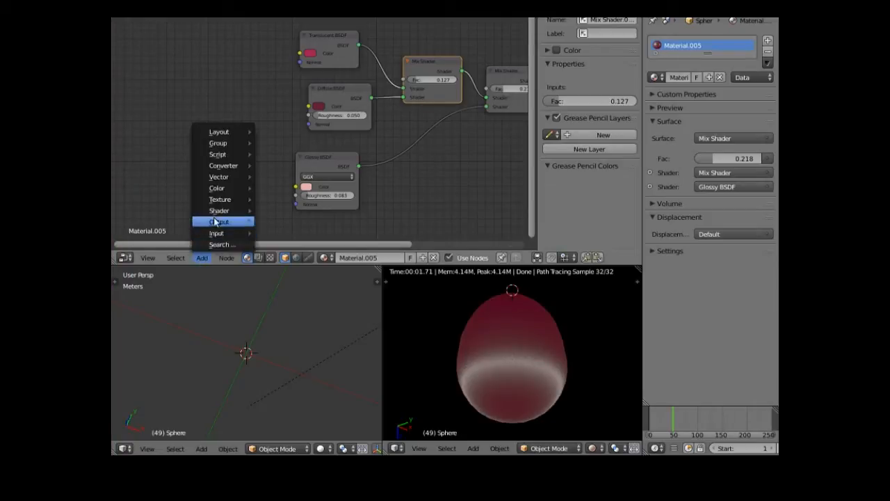
mouse_move(223, 202)
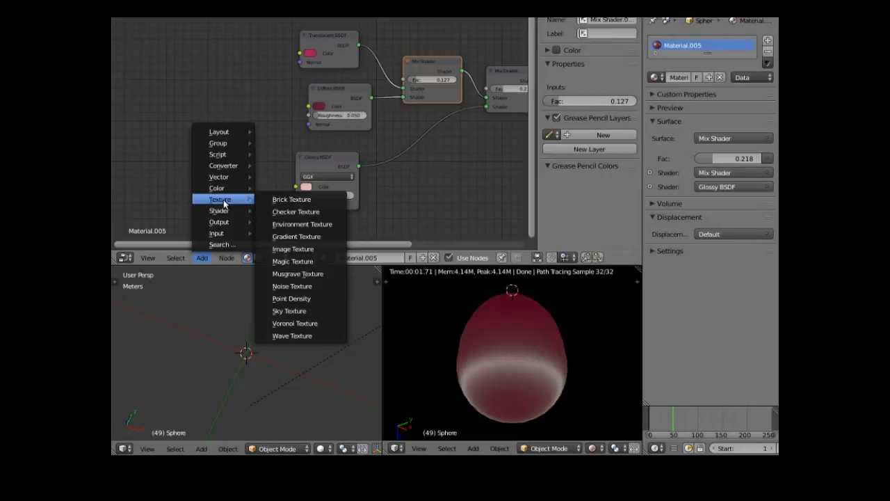
left_click(295, 274)
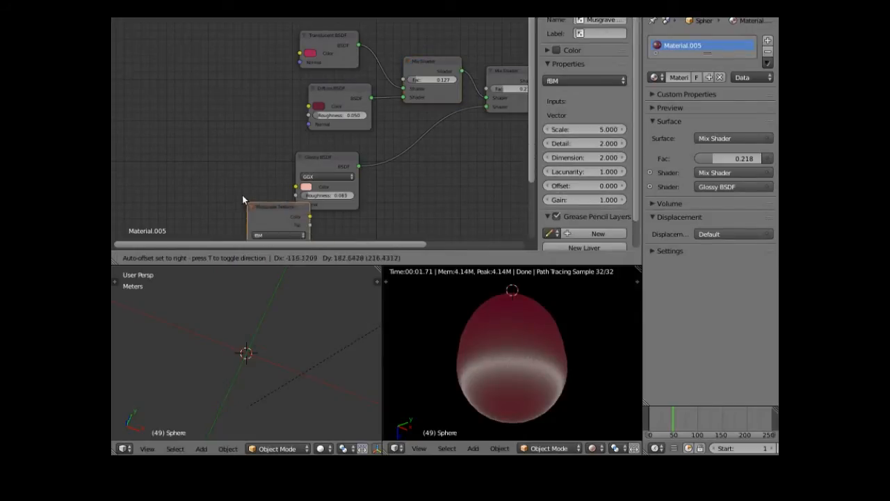
left_click(205, 99)
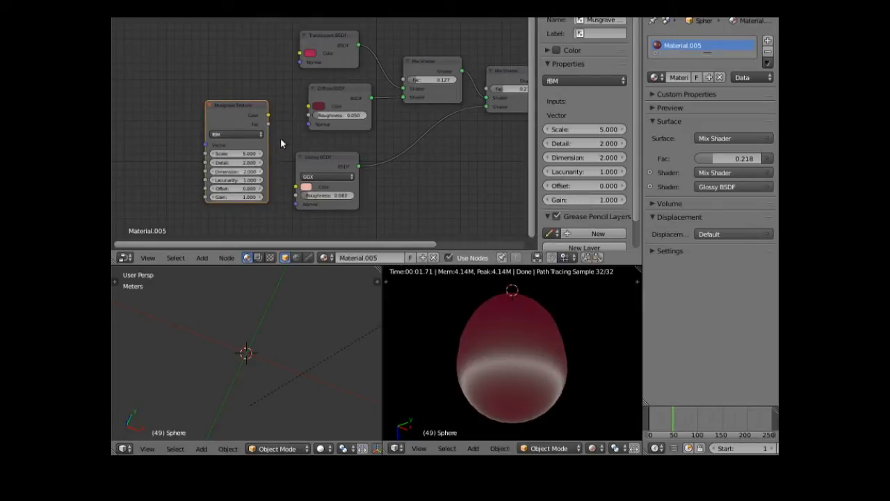
left_click_drag(253, 106, 196, 109)
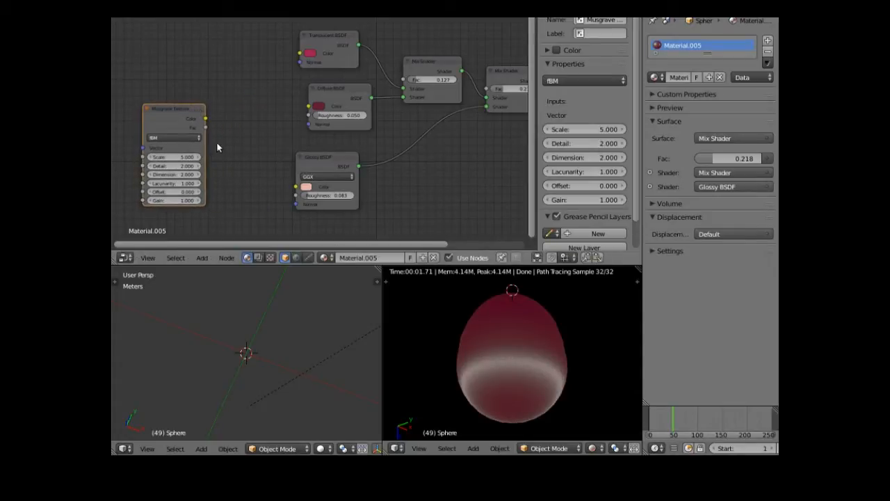
- Drop a new Mix Shader (Fac 0.500) onto the link after the inner mix
left_click(204, 259)
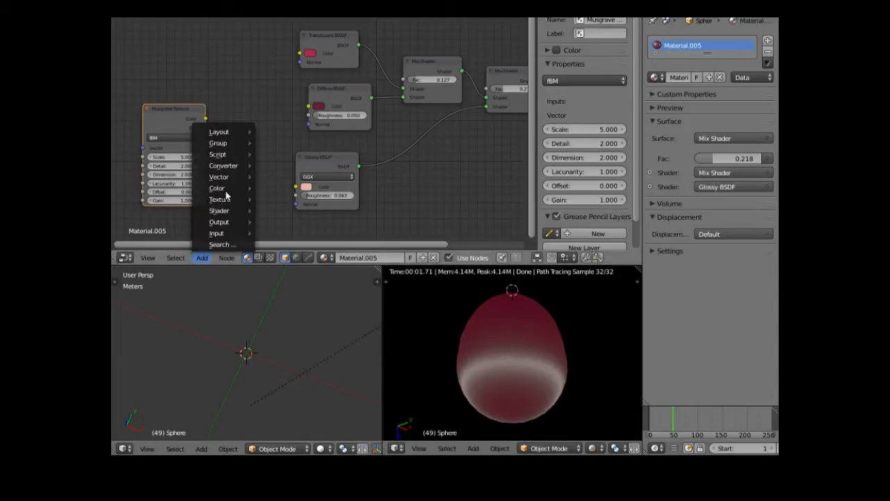
mouse_move(238, 165)
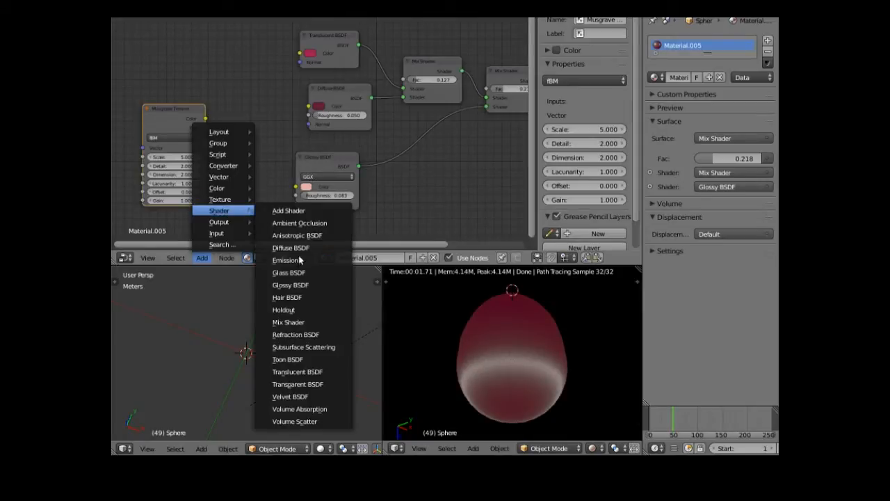
left_click(288, 322)
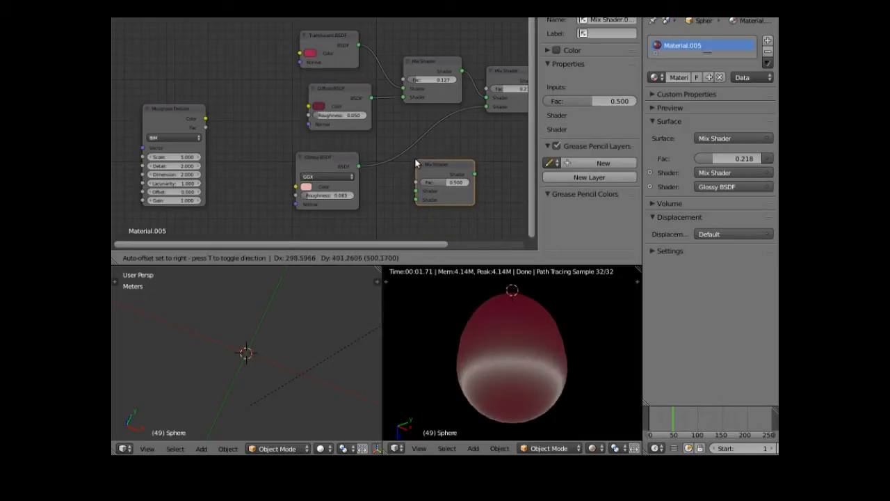
left_click(449, 75)
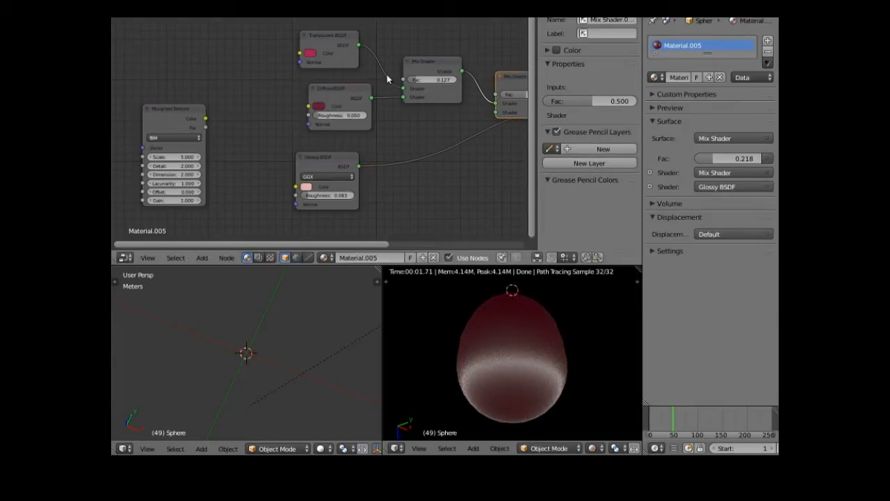
- Move the inner mix, Translucent and Diffuse nodes up-left and the new Mix Shader left
left_click_drag(427, 58, 339, 19)
left_click(351, 36)
left_click(348, 89)
left_click_drag(348, 89, 314, 64)
left_click_drag(508, 77, 479, 84)
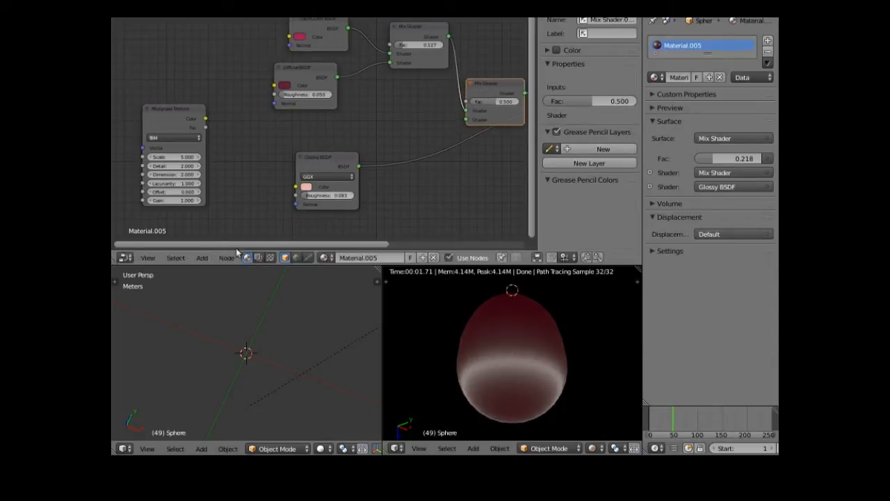
- Add a Diffuse BSDF node beside the Mix Shader and link it into its Shader input
left_click(202, 258)
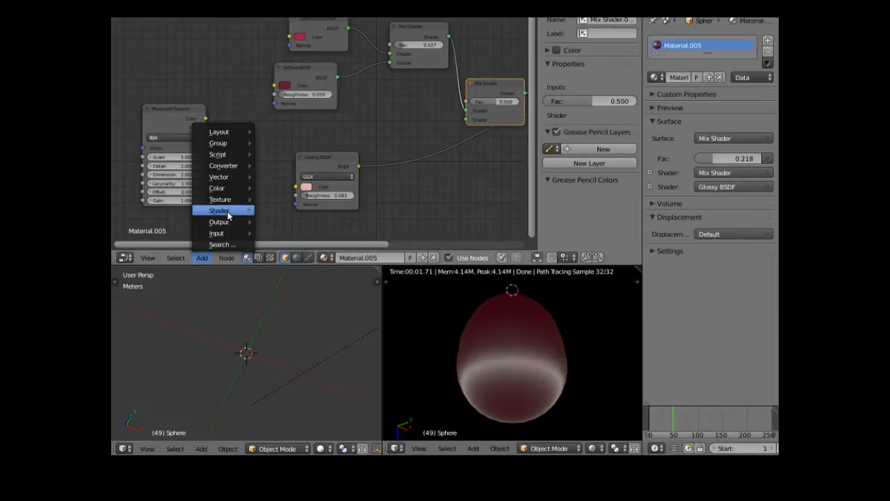
mouse_move(229, 211)
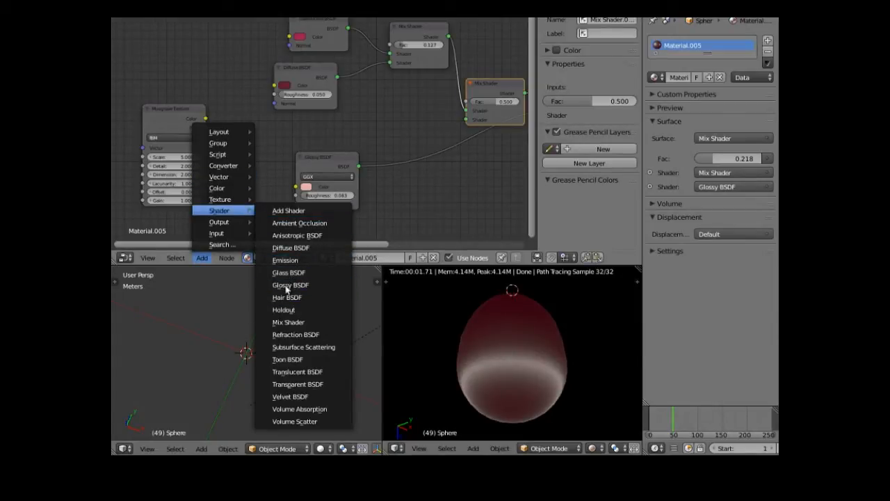
left_click(294, 252)
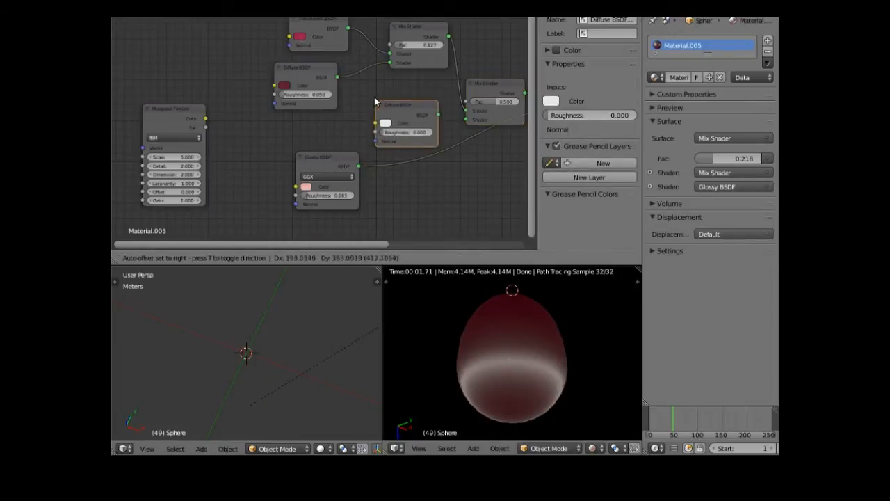
left_click(418, 132)
left_click_drag(434, 107, 464, 119)
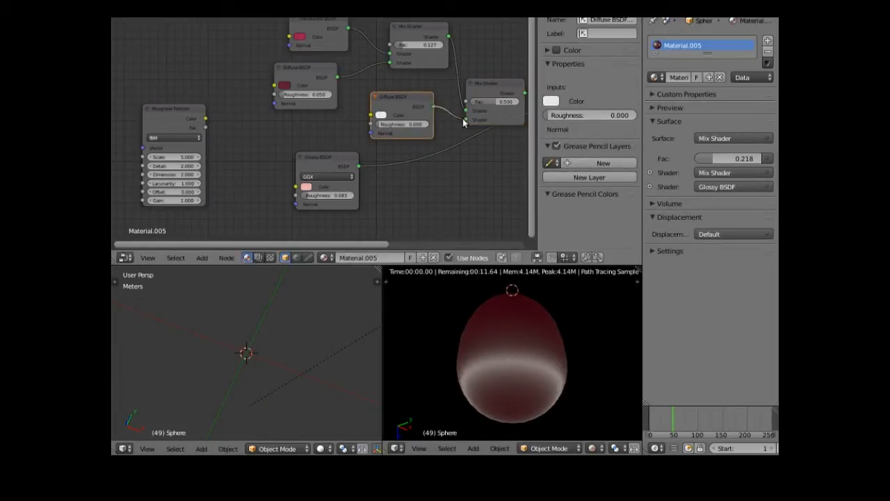
- Tint the new Diffuse BSDF colour pale green and shift the Musgrave Texture node down-right
left_click(380, 115)
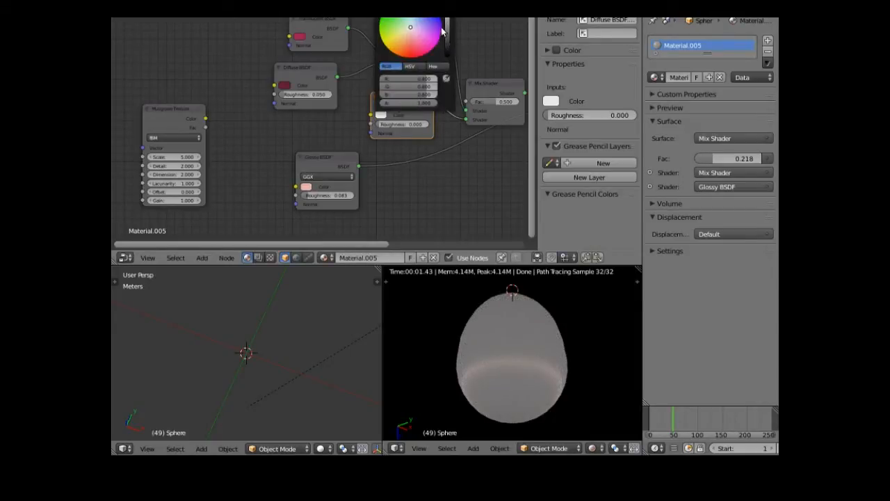
left_click_drag(446, 25, 446, 35)
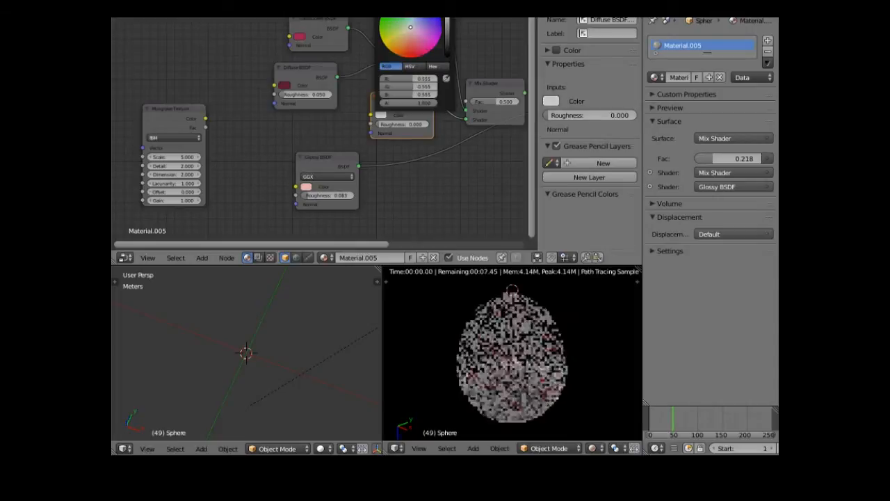
left_click_drag(408, 86, 411, 86)
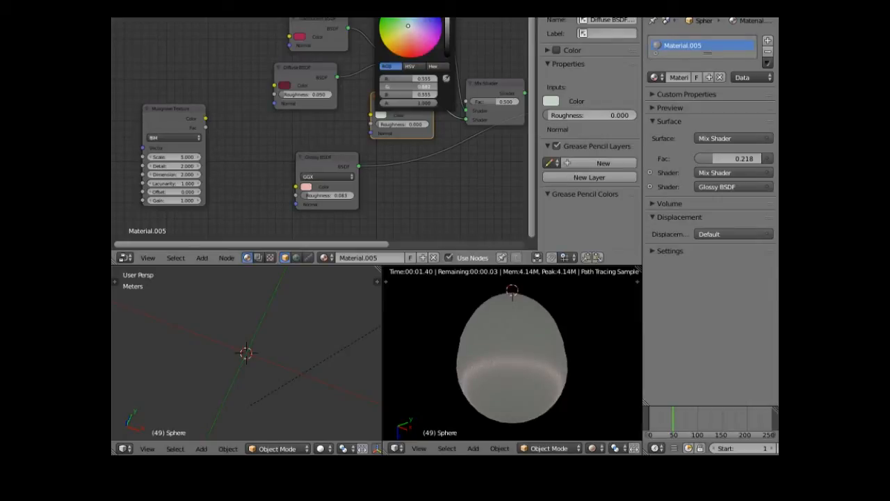
left_click_drag(408, 26, 406, 24)
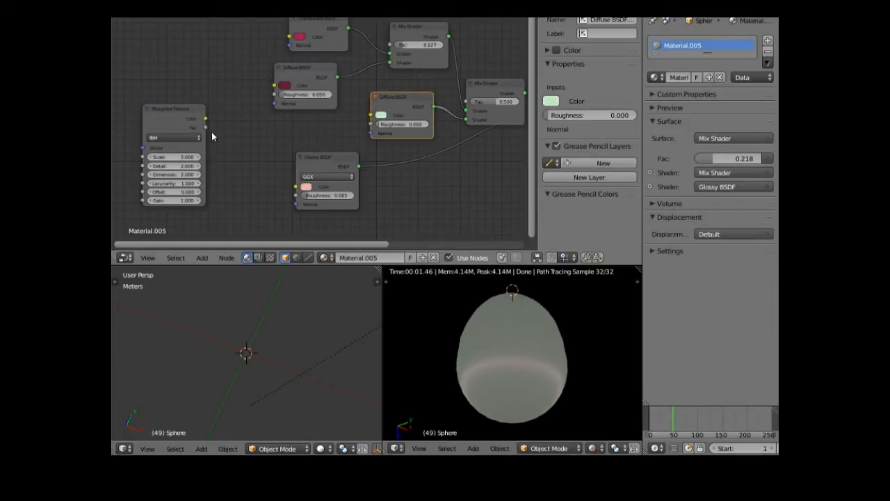
left_click_drag(193, 113, 229, 123)
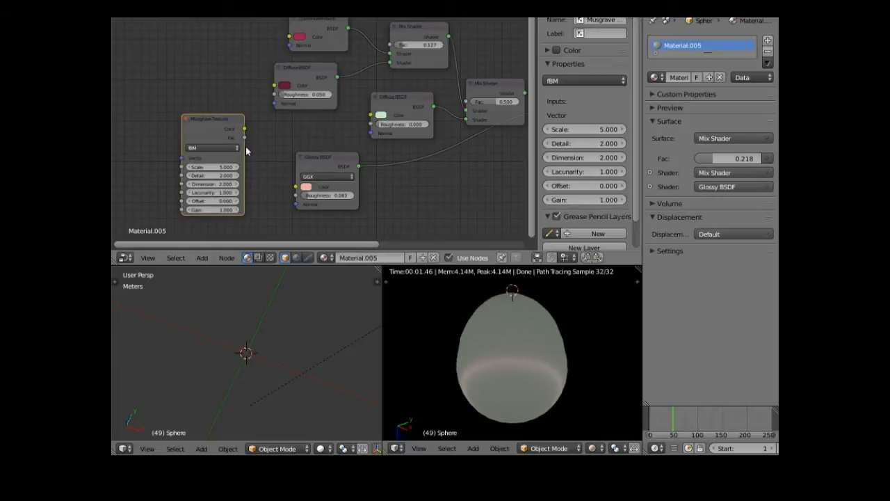
- Link the Musgrave Fac output to the Mix Shader's Fac and move the Glossy BSDF node down-right
left_click_drag(246, 138, 466, 105)
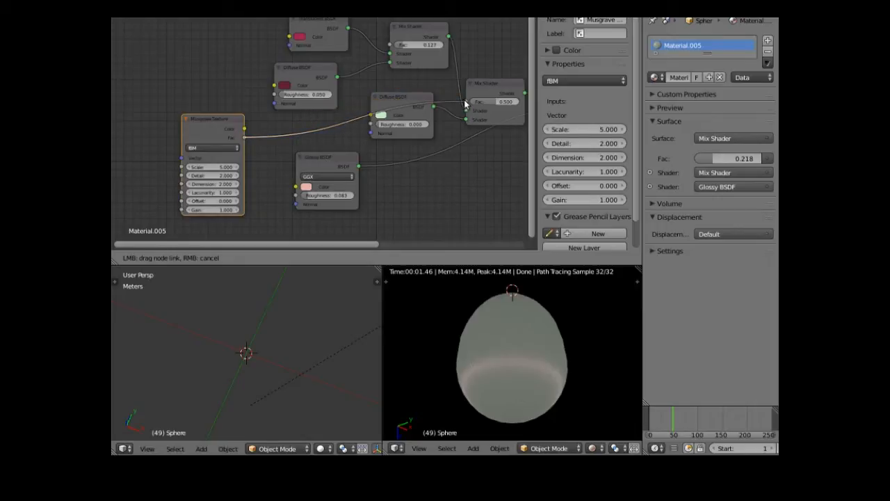
left_click_drag(465, 105, 466, 103)
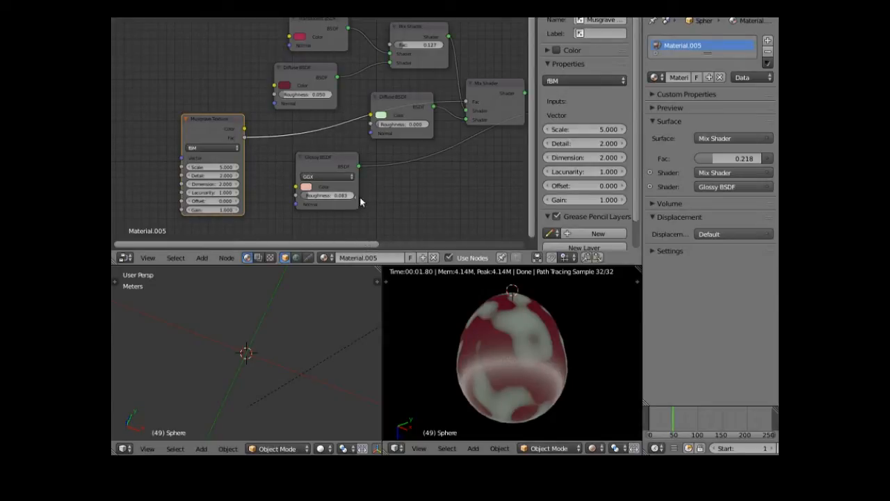
left_click_drag(346, 165, 412, 174)
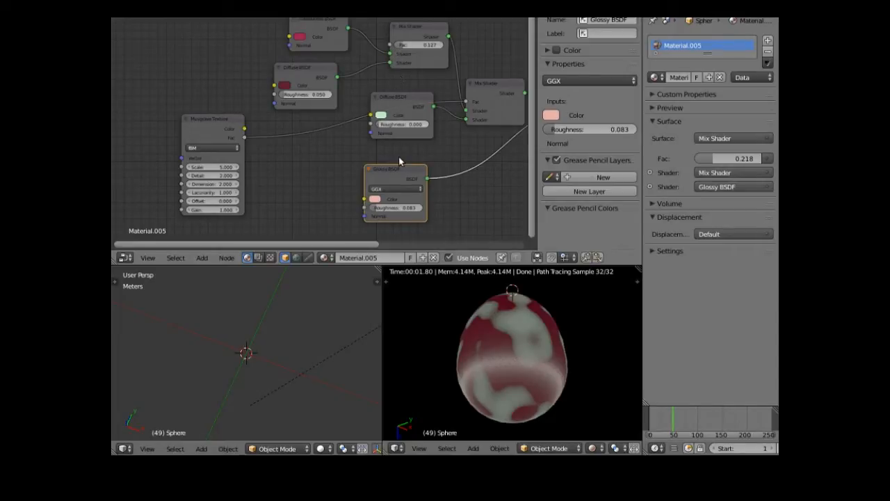
left_click_drag(361, 245, 426, 242)
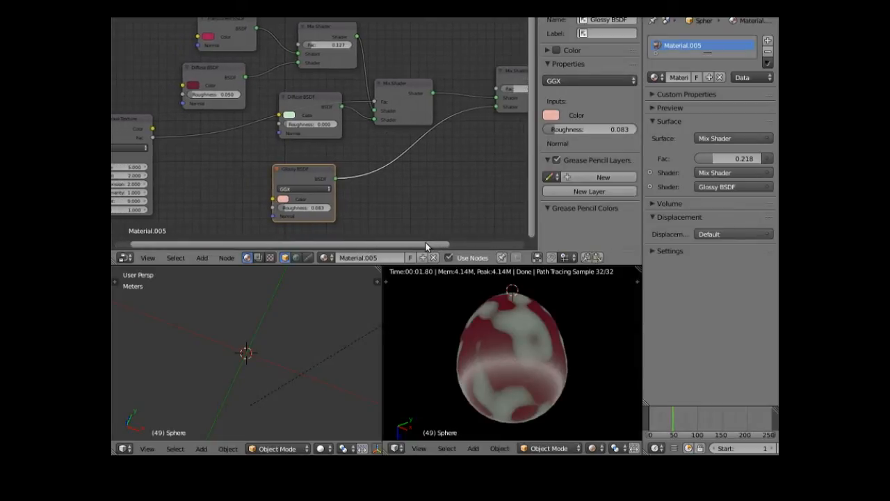
- Link Musgrave Fac to the outer Mix Shader and swap its inputs so Glossy BSDF comes first
left_click_drag(152, 137, 492, 90)
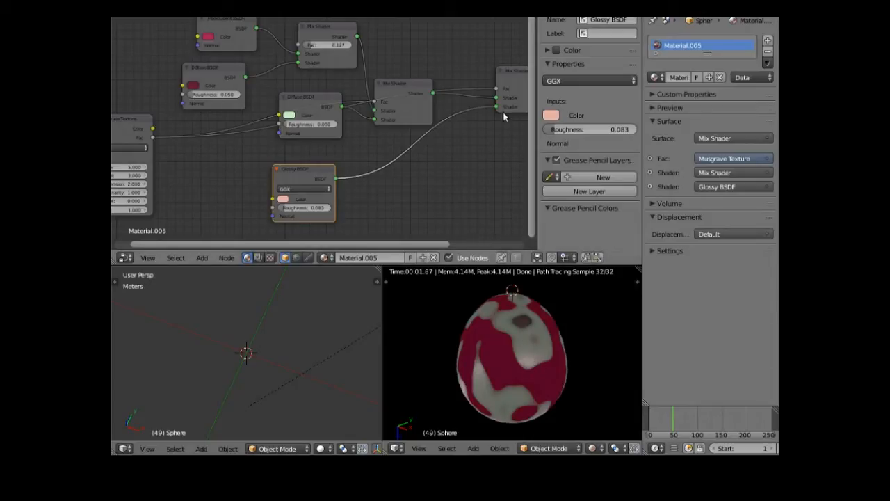
left_click_drag(495, 97, 491, 109)
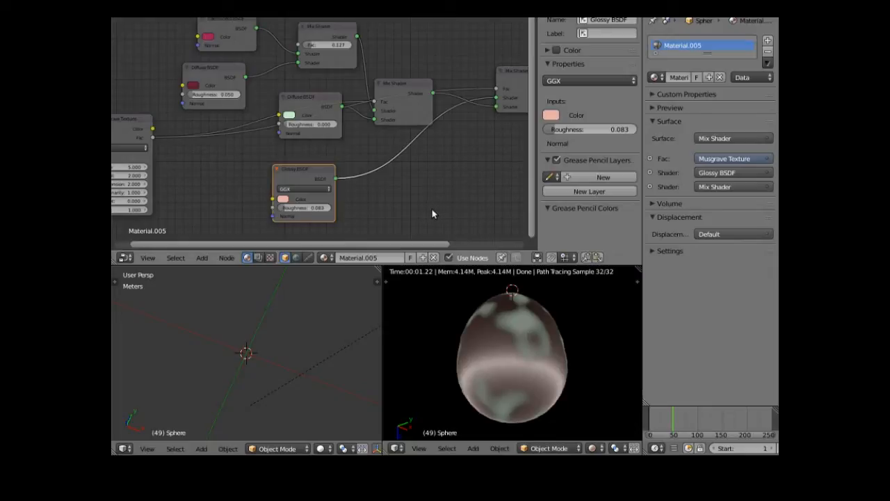
left_click_drag(407, 249, 292, 262)
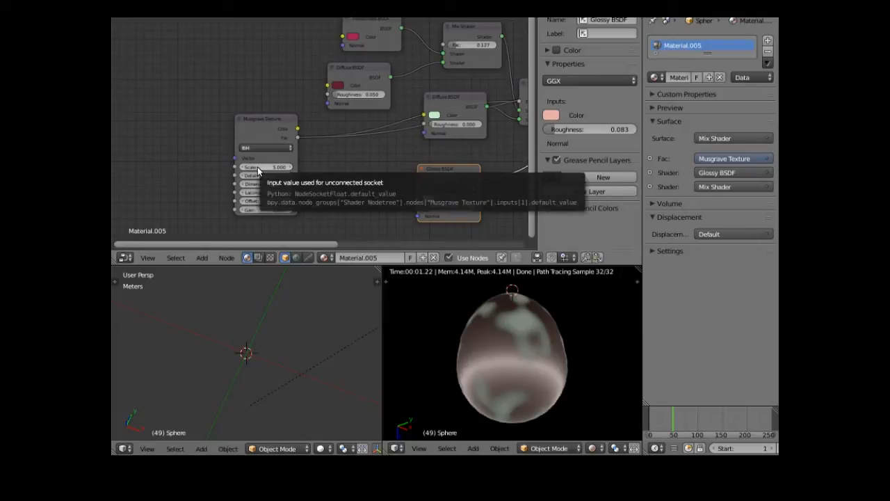
- Set Musgrave Scale 2.8, Detail 7.3, Dimension 6.8 and Lacunarity 1.9
mouse_move(267, 167)
left_mouse_down()
mouse_move(292, 167)
mouse_move(256, 167)
left_mouse_up()
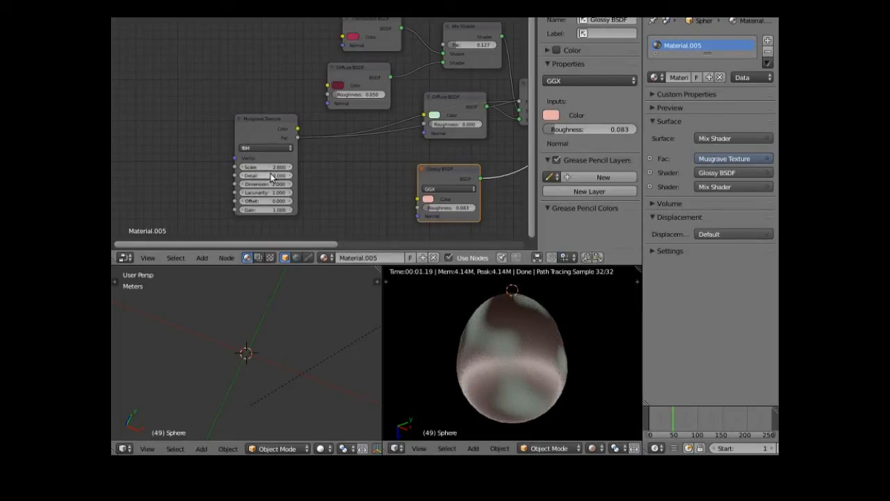
left_click_drag(251, 176, 257, 175)
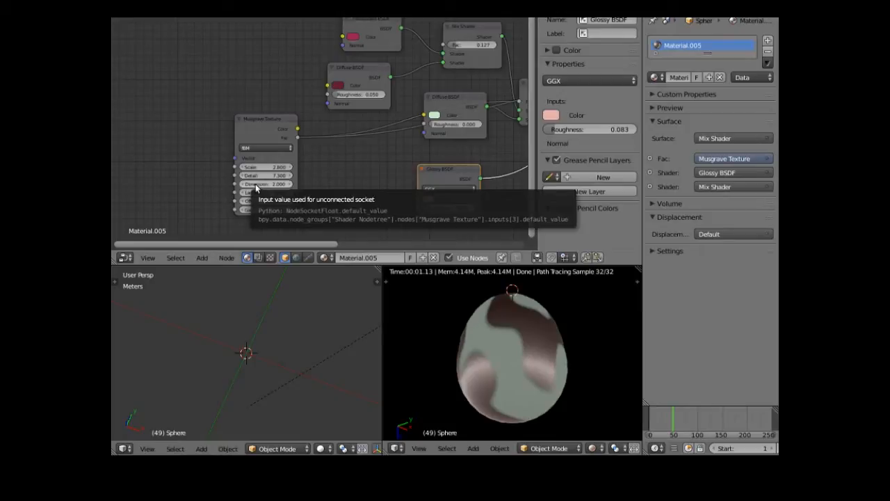
mouse_move(267, 184)
left_mouse_down()
mouse_move(317, 183)
mouse_move(282, 184)
left_mouse_up()
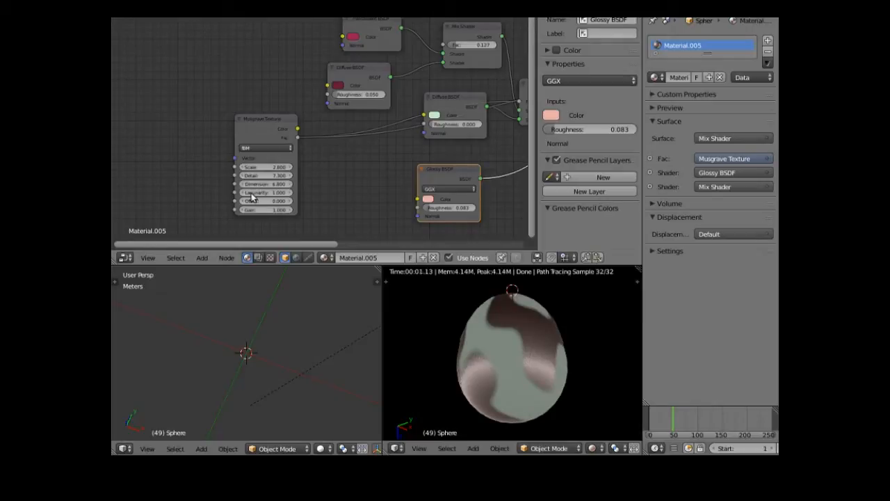
left_click_drag(254, 195, 295, 194)
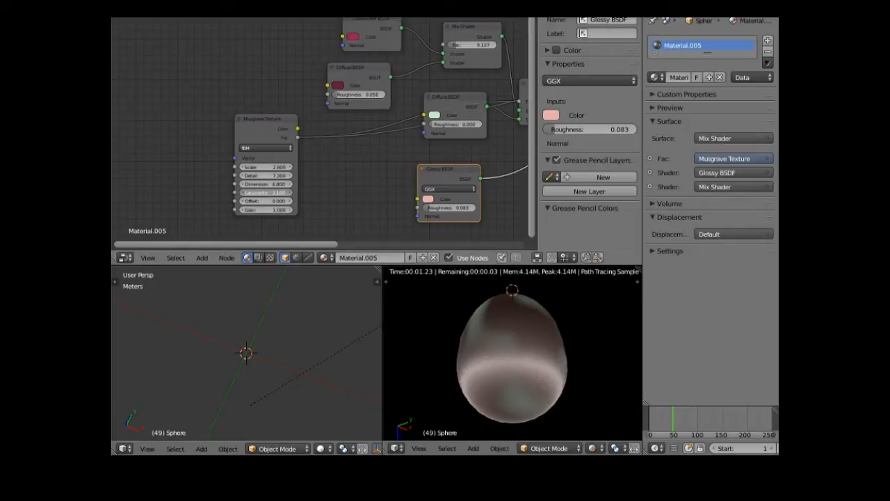
left_click_drag(295, 195, 254, 198)
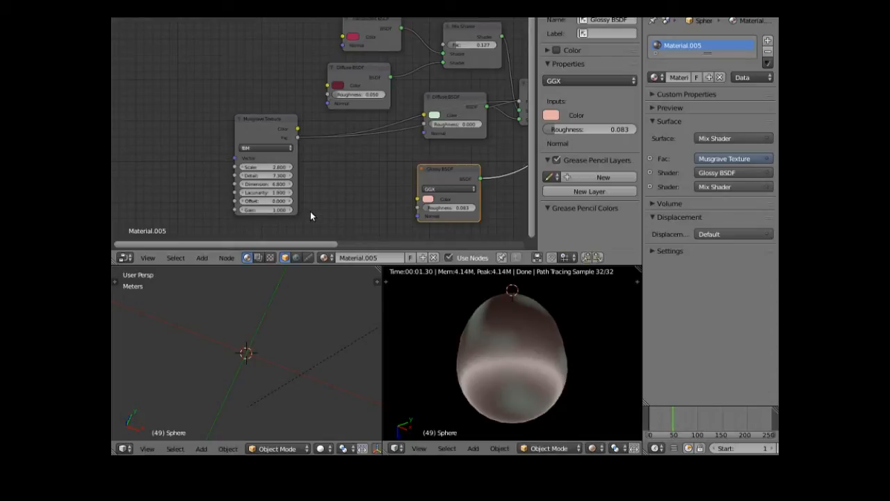
- Feed a Texture Coordinate node's Window output into the Musgrave Vector, then nudge the sphere with G
left_click(201, 258)
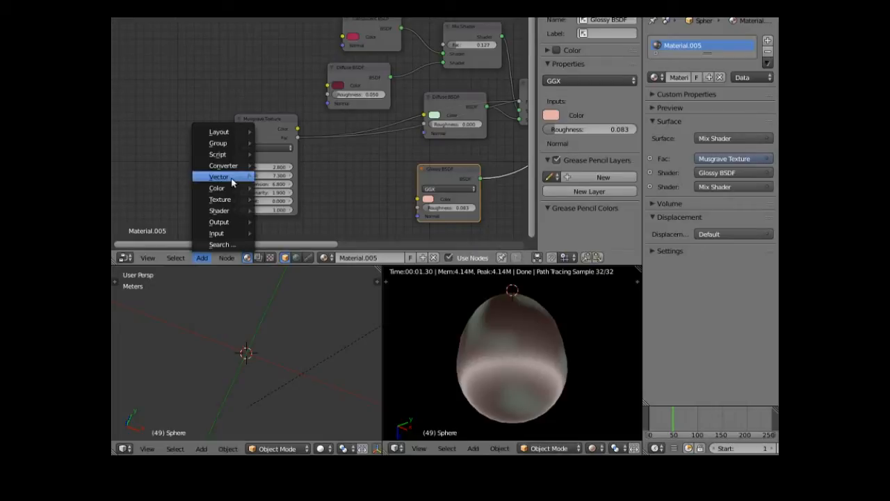
mouse_move(241, 233)
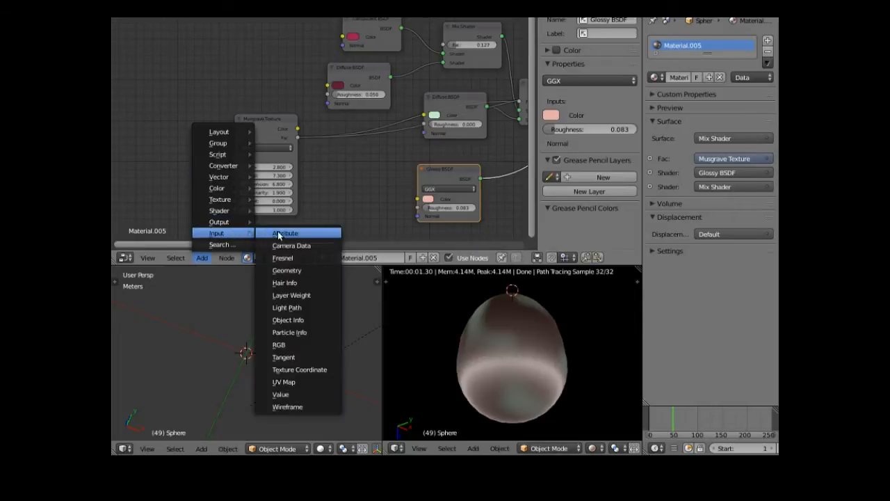
left_click(306, 370)
left_click(154, 106)
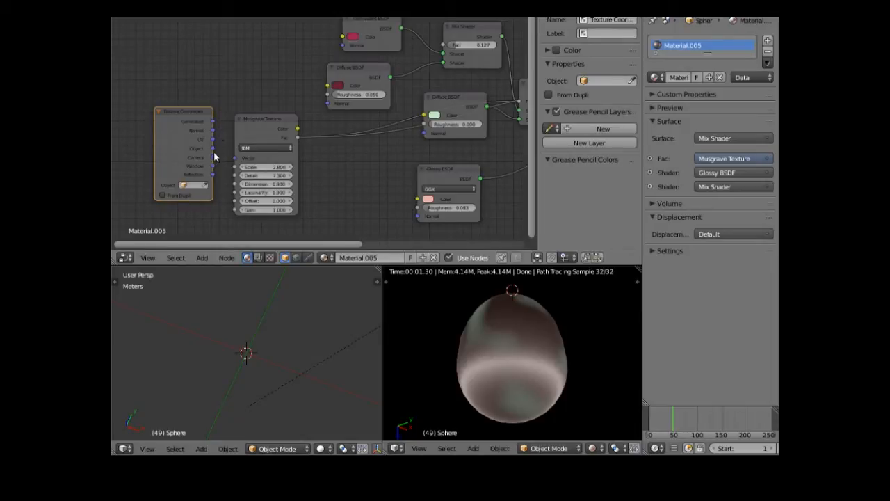
left_click_drag(213, 169, 235, 159)
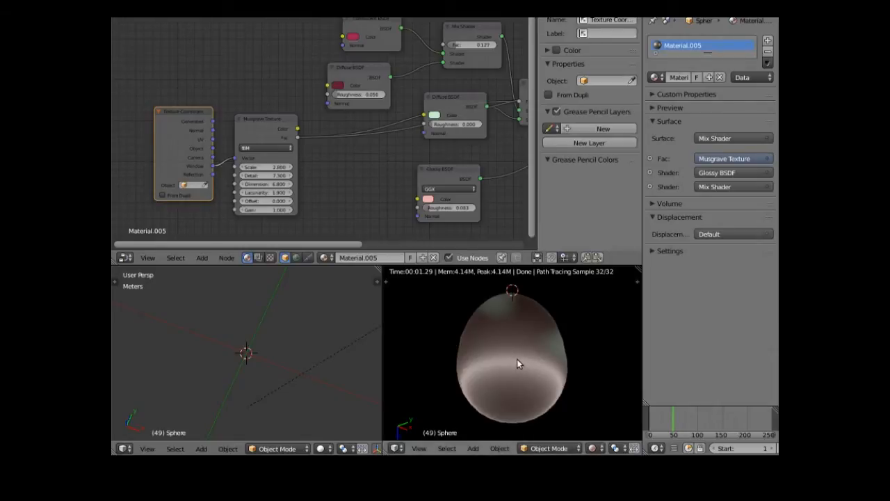
key("g")
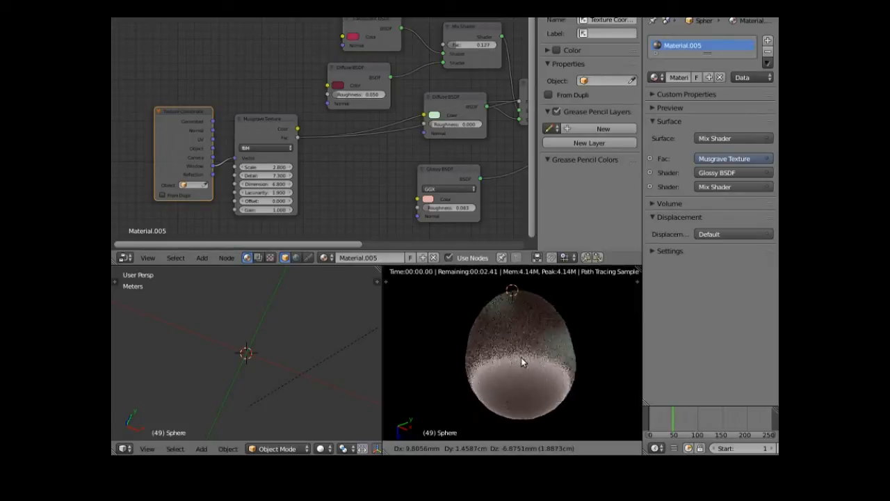
left_click(521, 360)
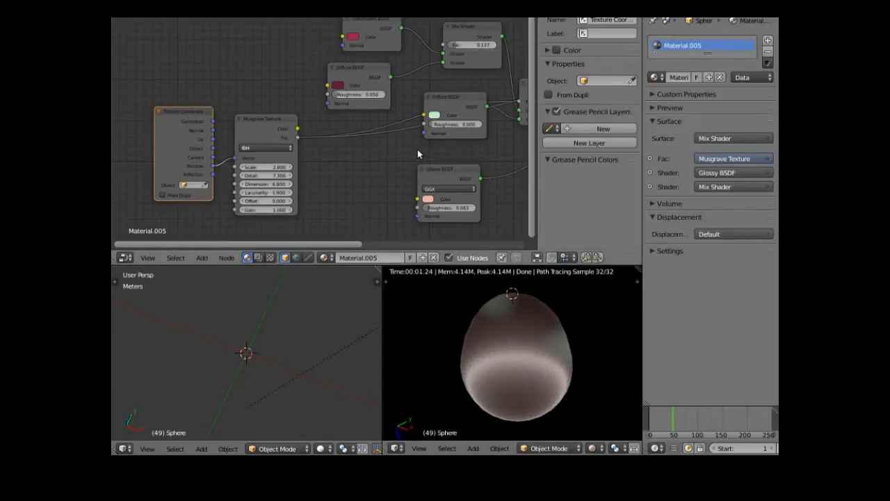
- Rearrange the Diffuse BSDF, Musgrave Texture and final Mix Shader nodes to make room
left_click_drag(456, 102, 337, 175)
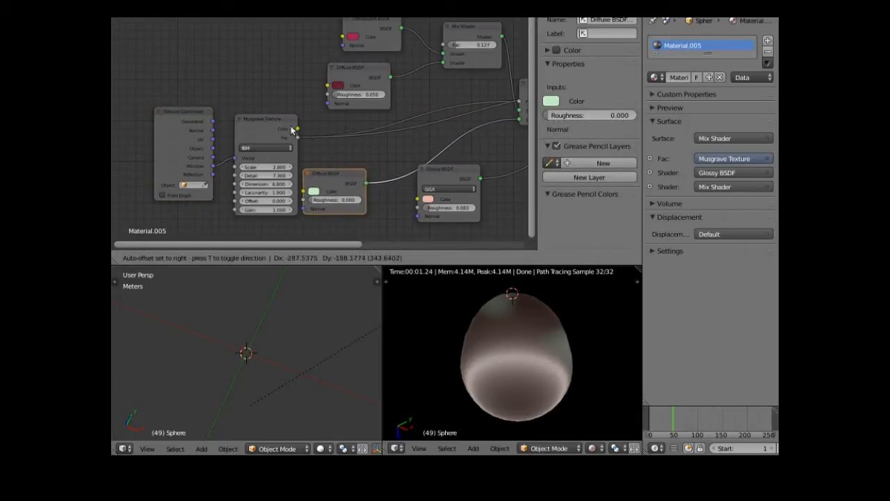
left_click_drag(273, 117, 273, 142)
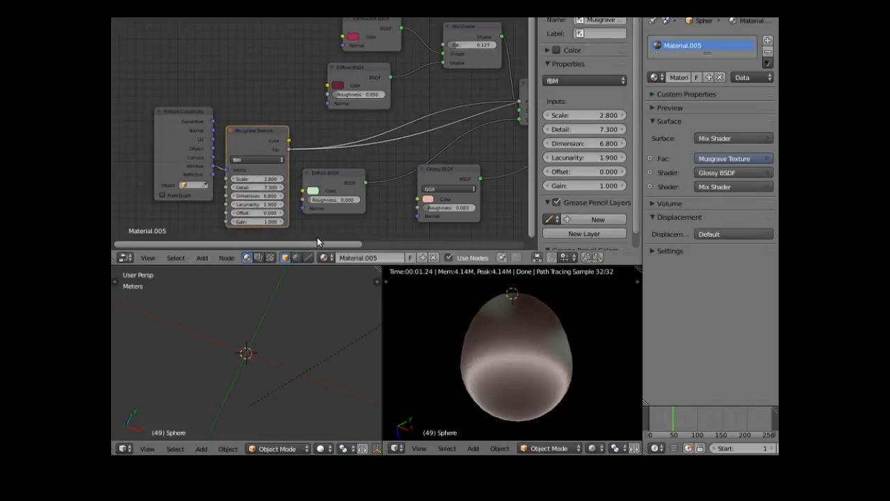
left_click_drag(321, 244, 458, 241)
left_click_drag(488, 67, 508, 69)
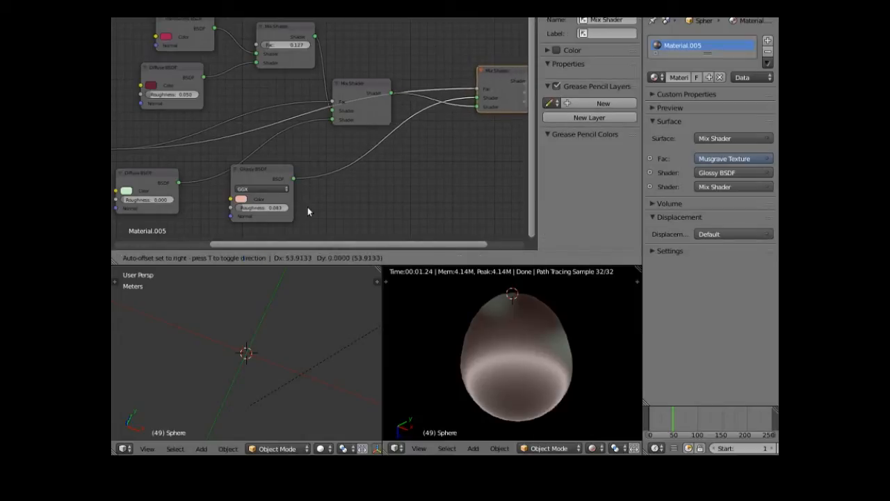
- Insert a Math node on the final Mix Shader's Fac link and set it to Multiply
left_click(253, 274)
left_click(201, 259)
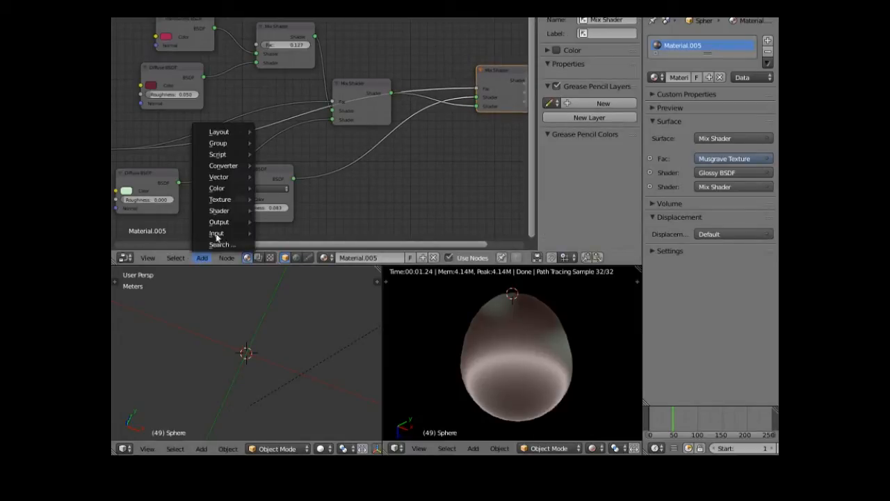
mouse_move(236, 179)
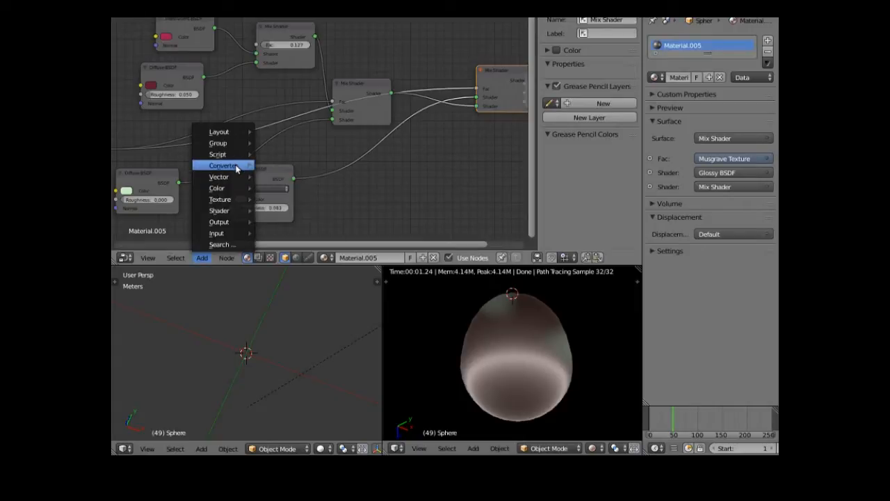
left_click(283, 230)
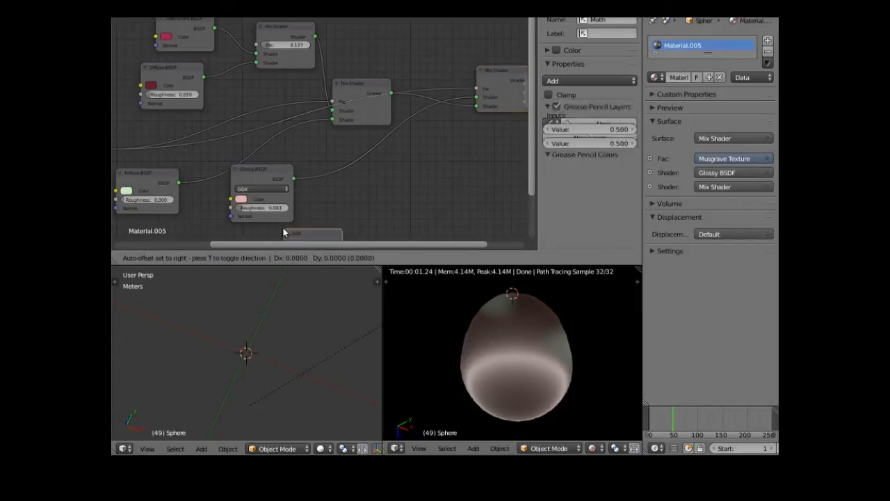
left_click(404, 29)
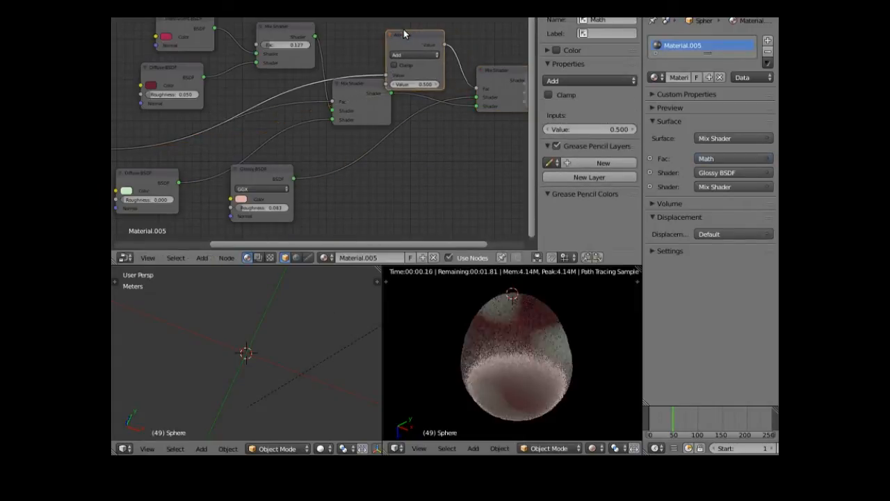
left_click_drag(421, 36, 432, 26)
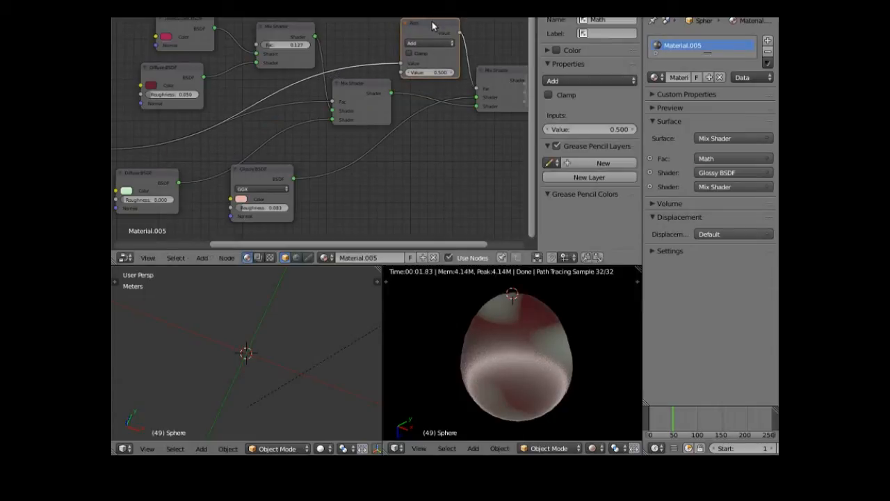
left_click(443, 44)
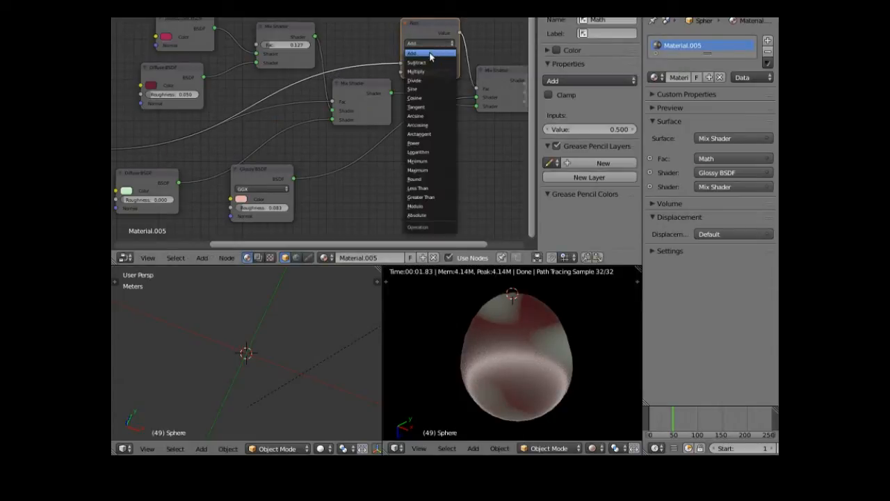
left_click(433, 70)
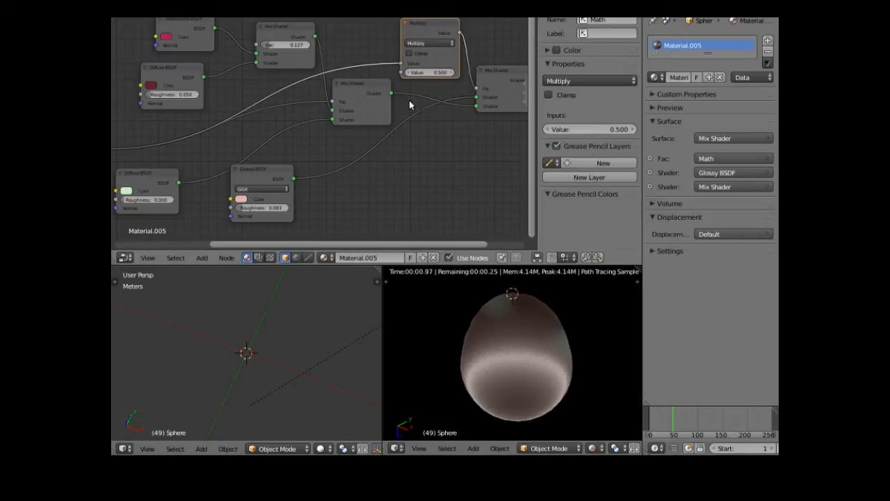
left_click_drag(430, 72, 375, 72)
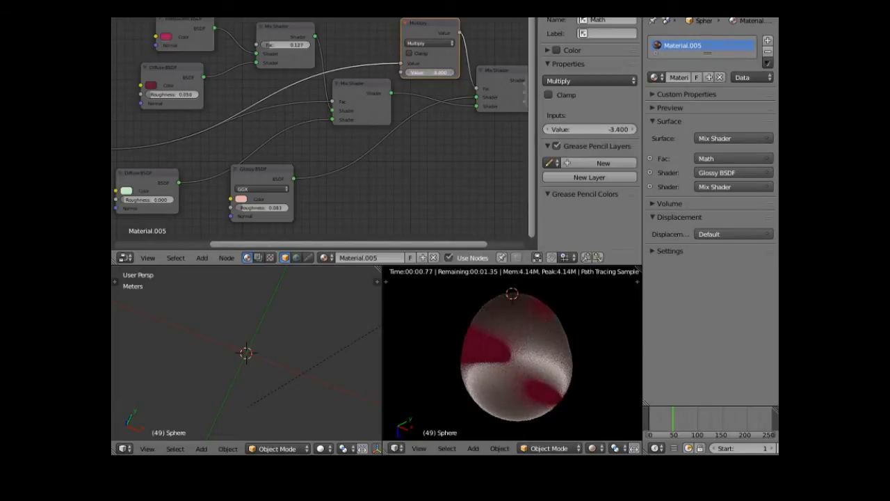
- Swap the final mix's shader inputs, set the Multiply value to -0.300, and Glossy Roughness to 0
left_click_drag(477, 98, 477, 106)
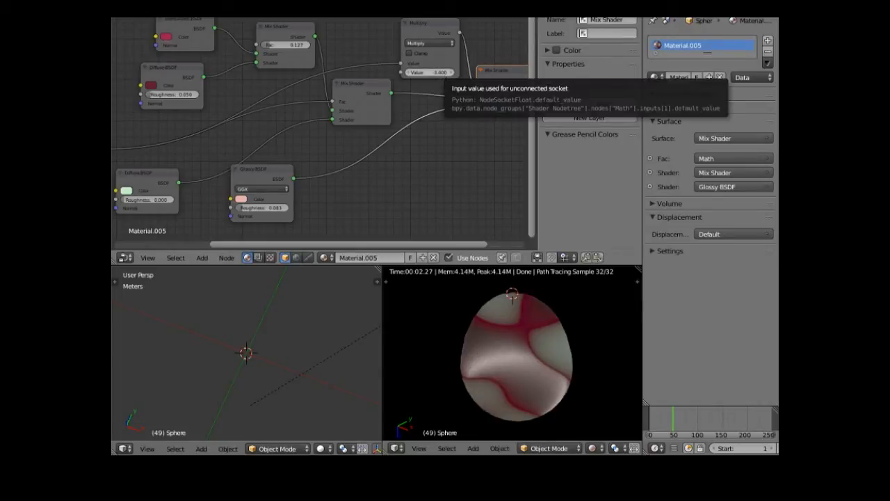
left_click_drag(427, 72, 382, 73)
key("BackSpace")
left_click_drag(431, 72, 440, 74)
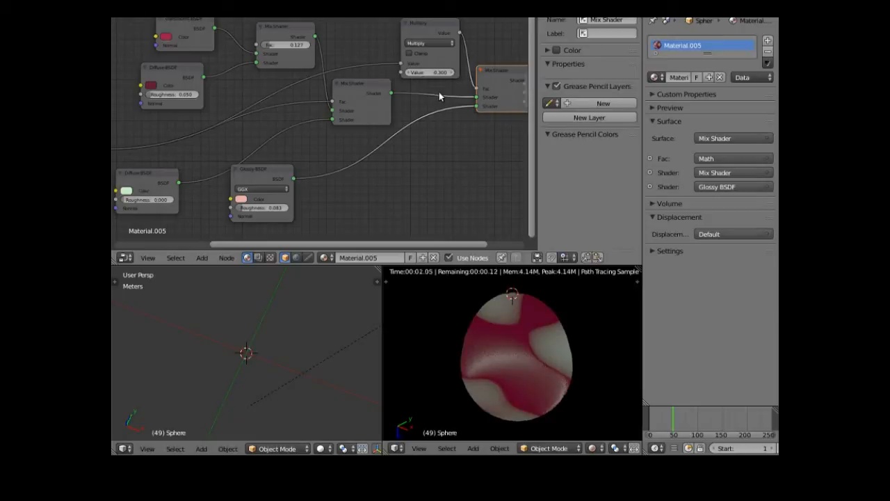
middle_click_drag(462, 358, 457, 304)
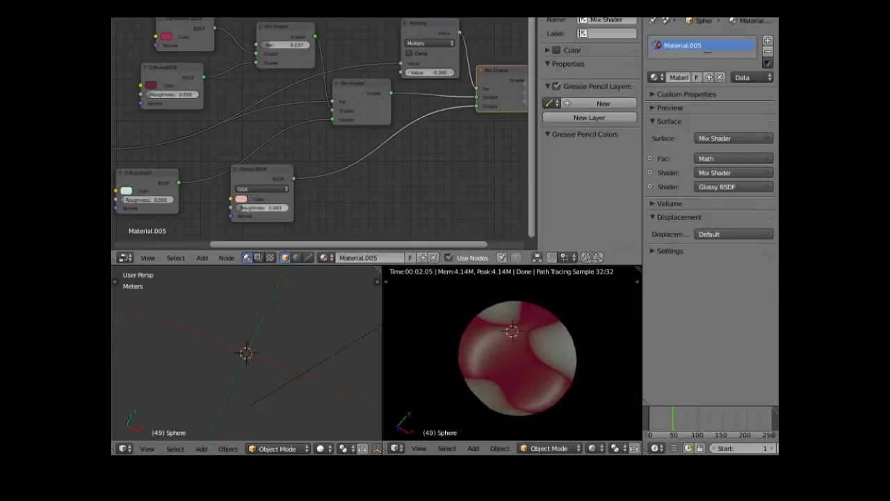
left_click_drag(253, 211, 209, 212)
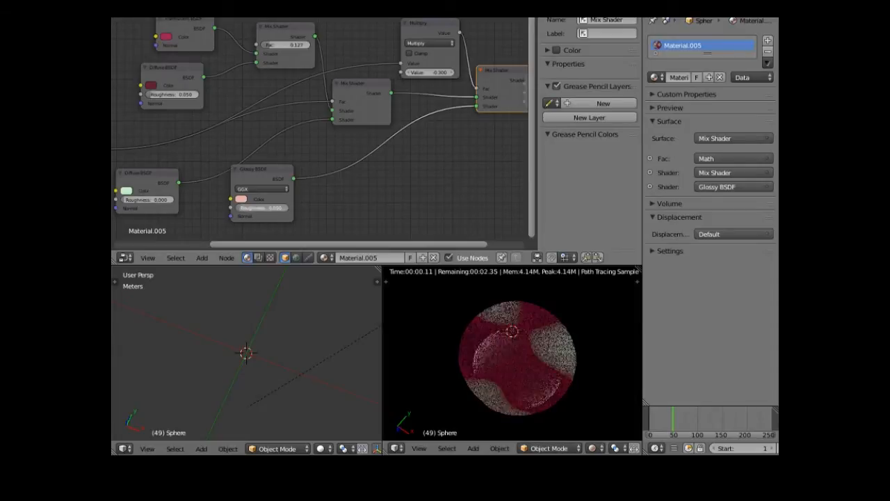
- Enter Glossy roughness 0.001 and move the inner Mix Shader node down-right
left_click_drag(249, 213, 249, 213)
left_click(254, 207)
key("Return")
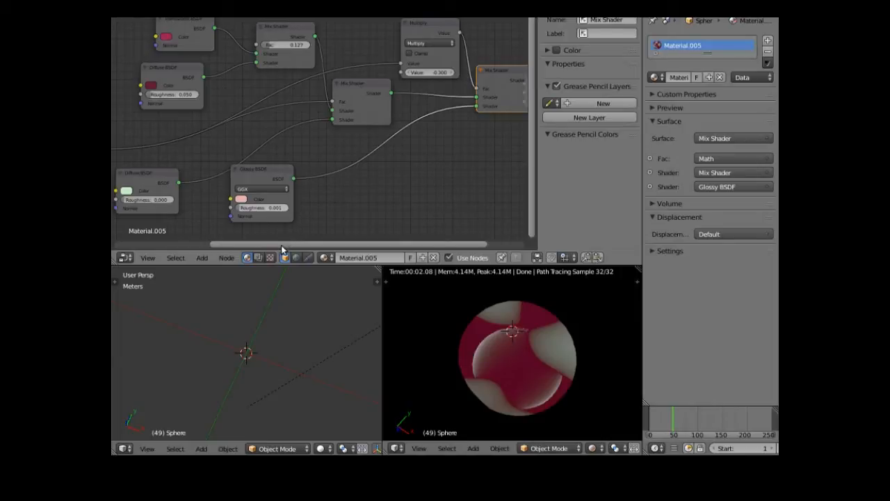
left_click_drag(281, 246, 243, 257)
left_click_drag(417, 81, 438, 103)
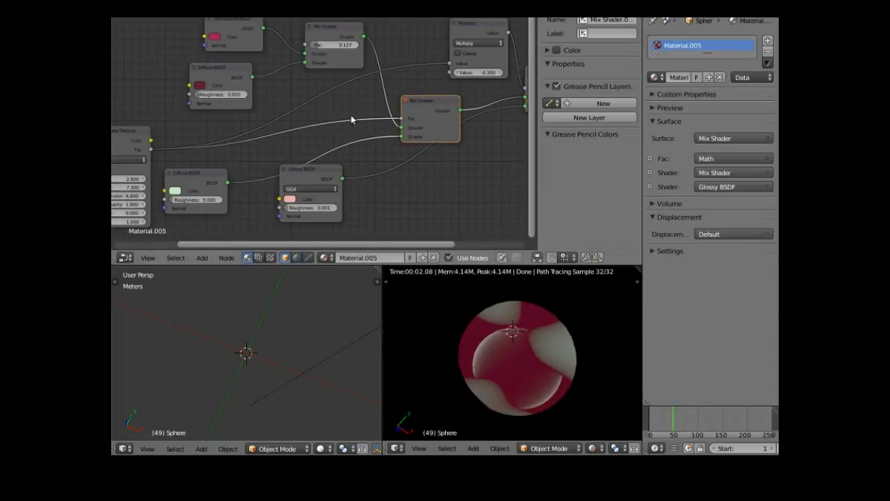
- Insert a Math node on the Musgrave-to-inner-Mix Shader Fac link and set it to Multiply
left_click(202, 258)
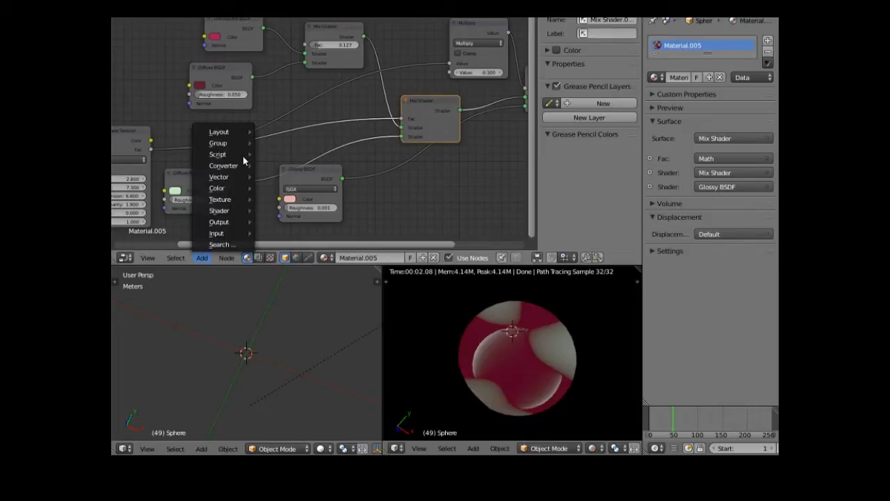
mouse_move(240, 167)
left_click(282, 225)
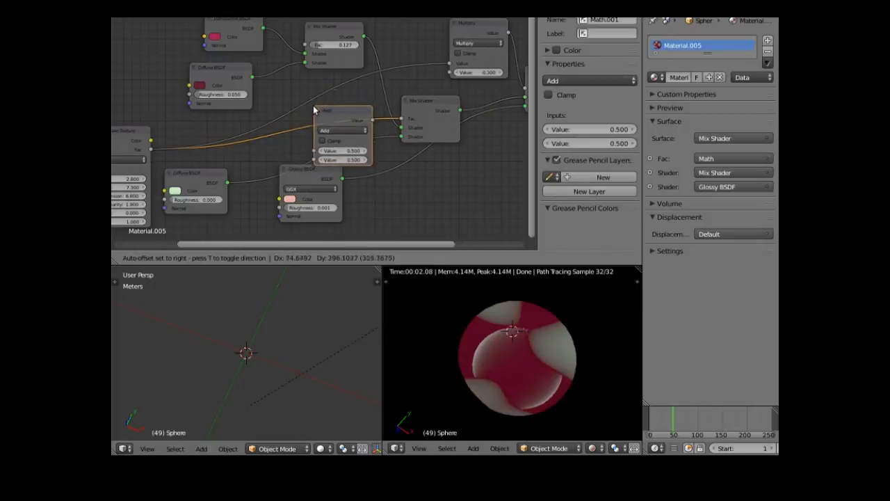
left_click(314, 109)
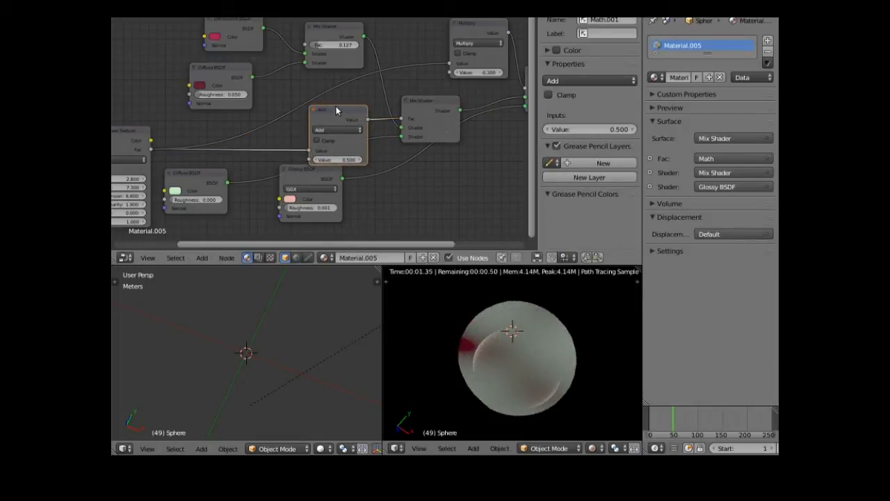
left_click_drag(338, 105, 342, 93)
left_click(363, 119)
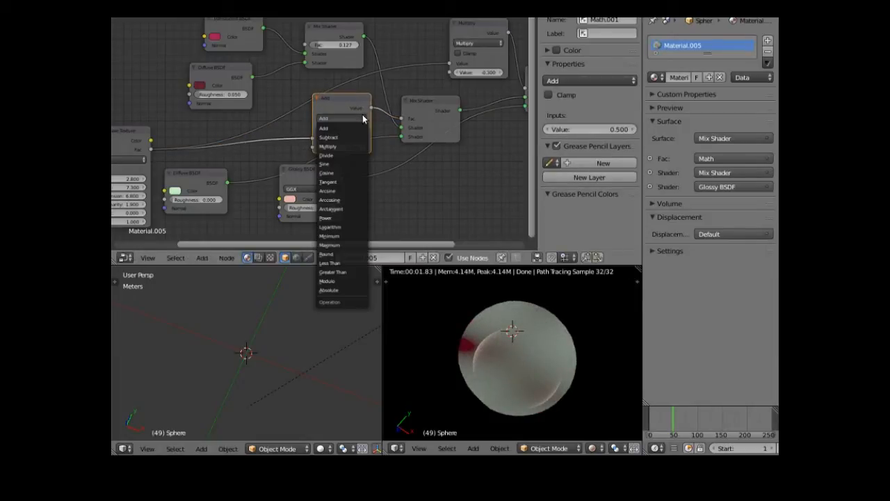
left_click(341, 146)
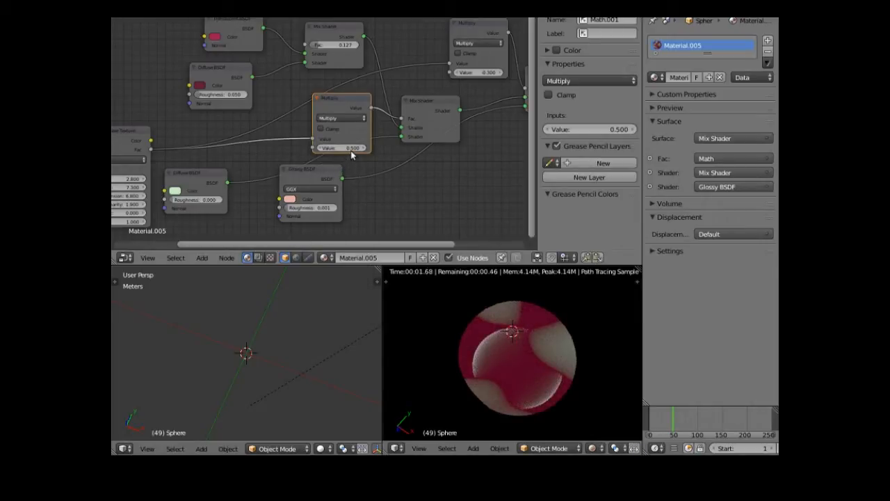
- Set the new Multiply node's value to 0.100
left_click(351, 149)
left_click_drag(350, 149, 309, 149)
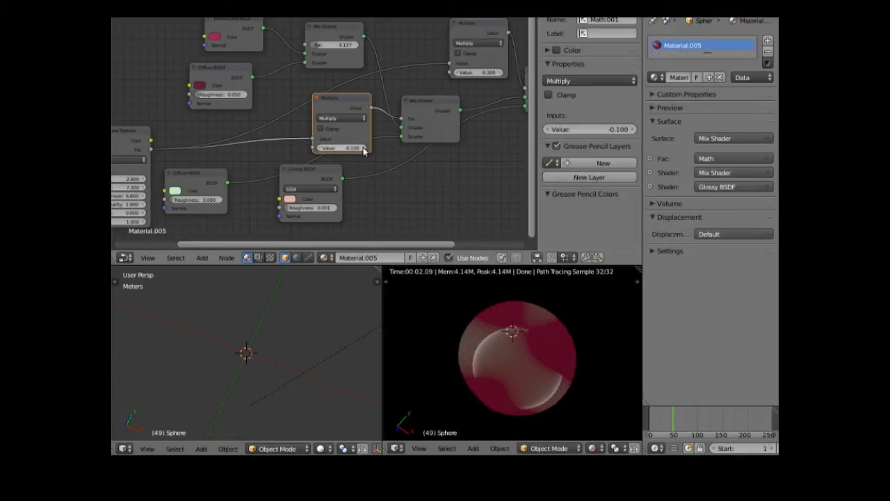
left_click(363, 149)
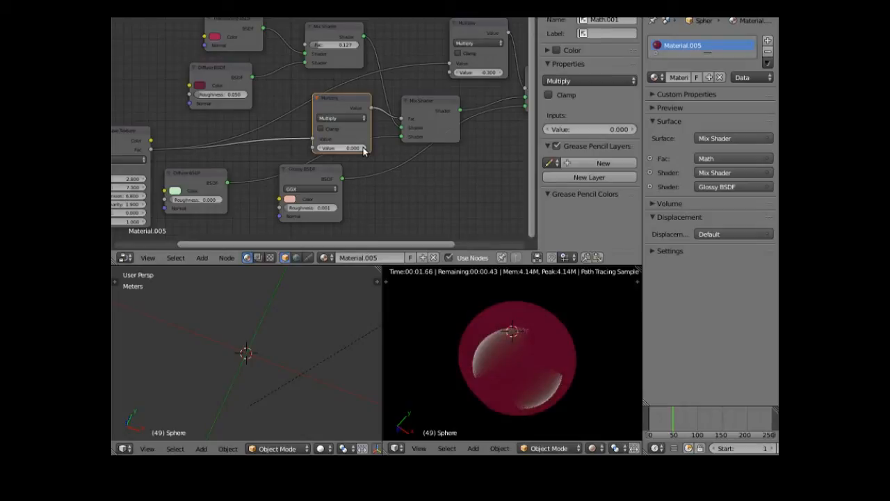
left_click(363, 149)
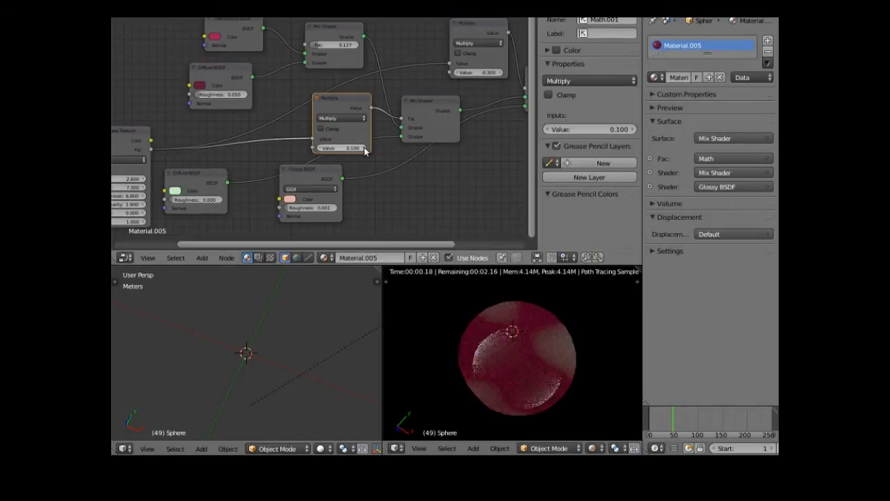
left_click(363, 149)
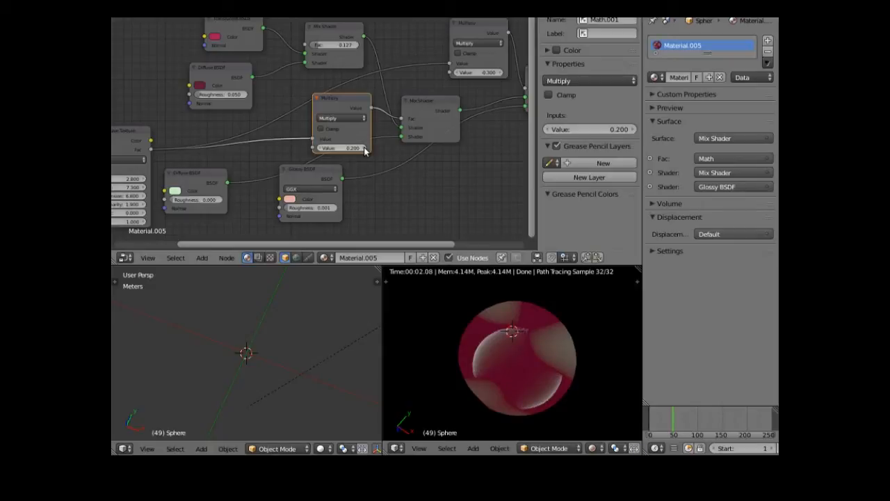
left_click(321, 150)
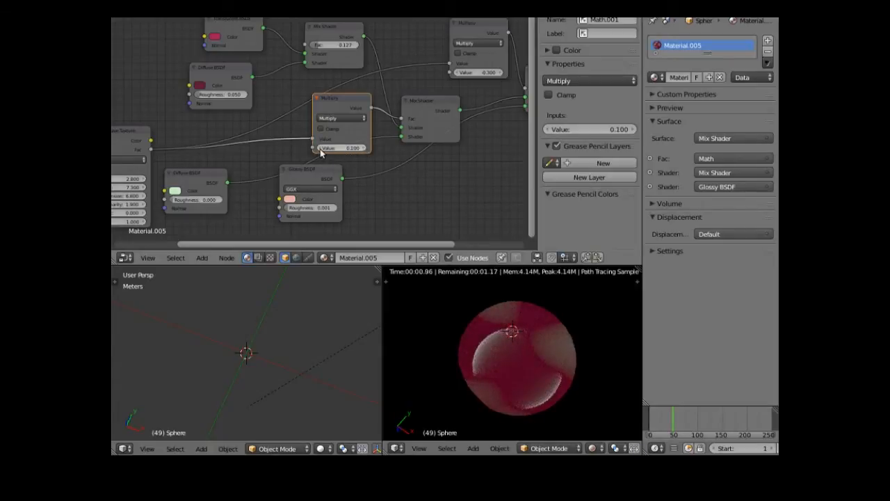
left_click_drag(226, 244, 162, 259)
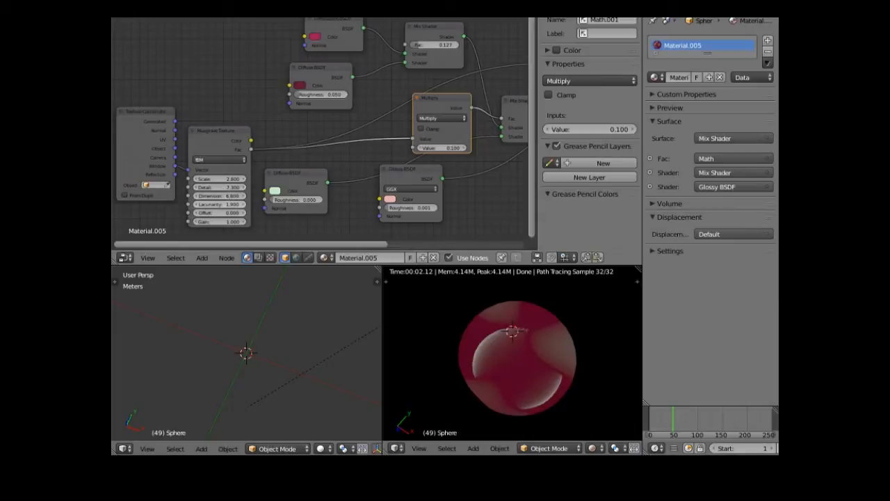
- Raise Musgrave Lacunarity to 3.9, darken the red Diffuse, and mute the green Diffuse to 0.163/0.244/0.163
left_click_drag(224, 205, 224, 207)
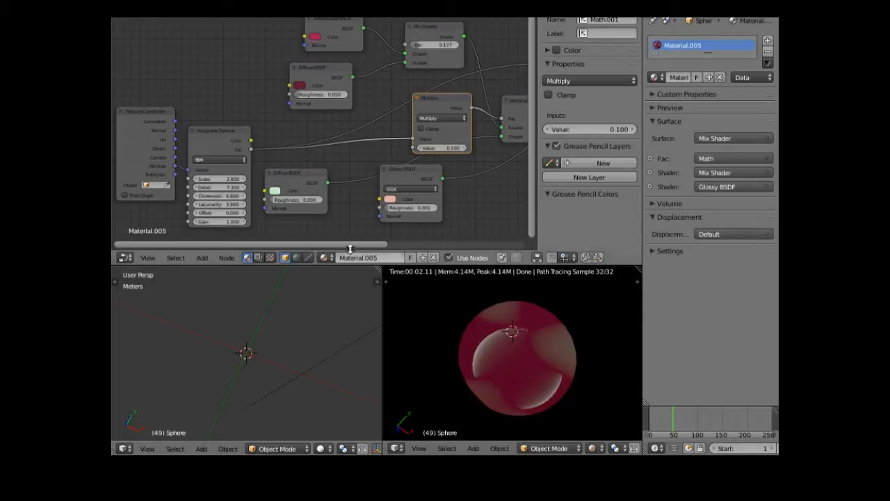
left_click_drag(355, 243, 362, 242)
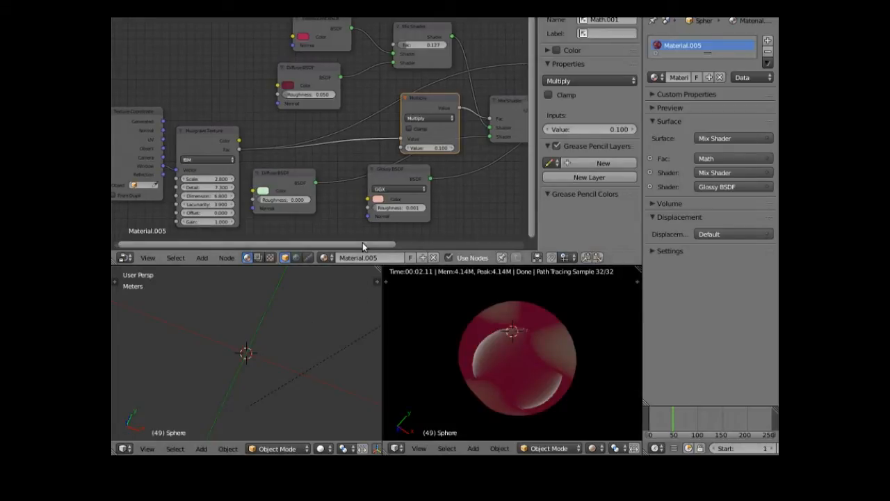
left_click(304, 37)
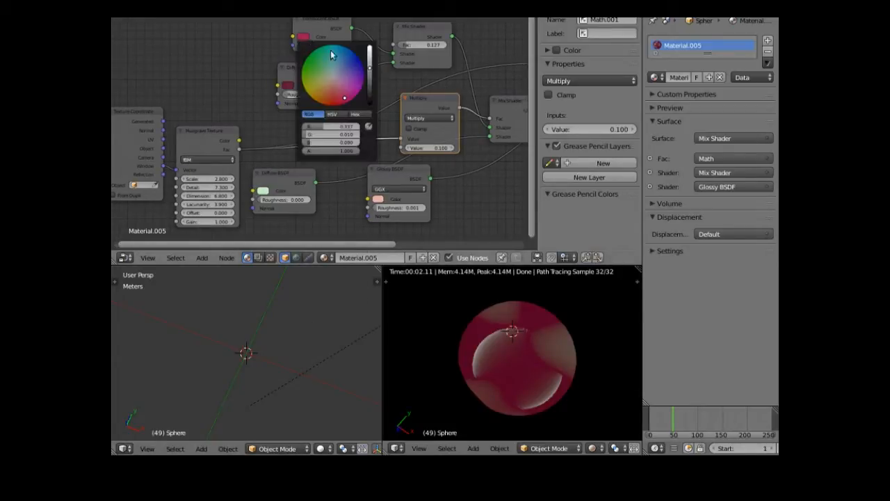
left_click_drag(371, 71, 370, 90)
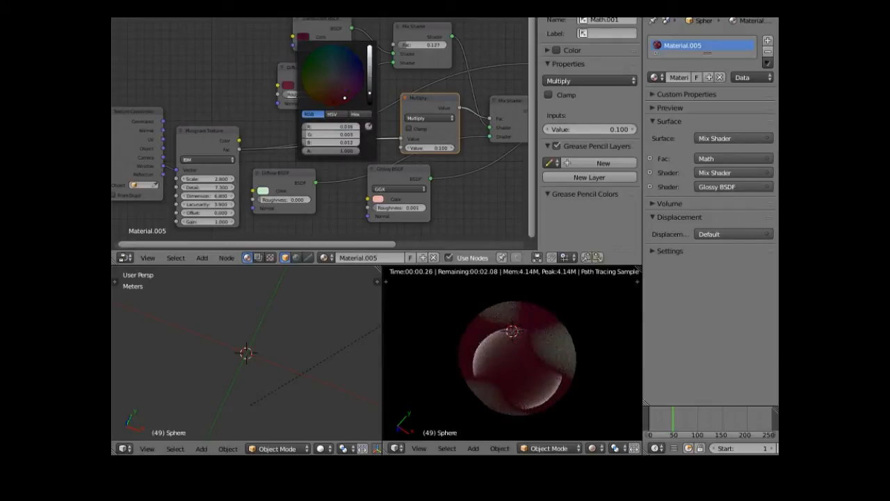
left_click_drag(370, 90, 371, 88)
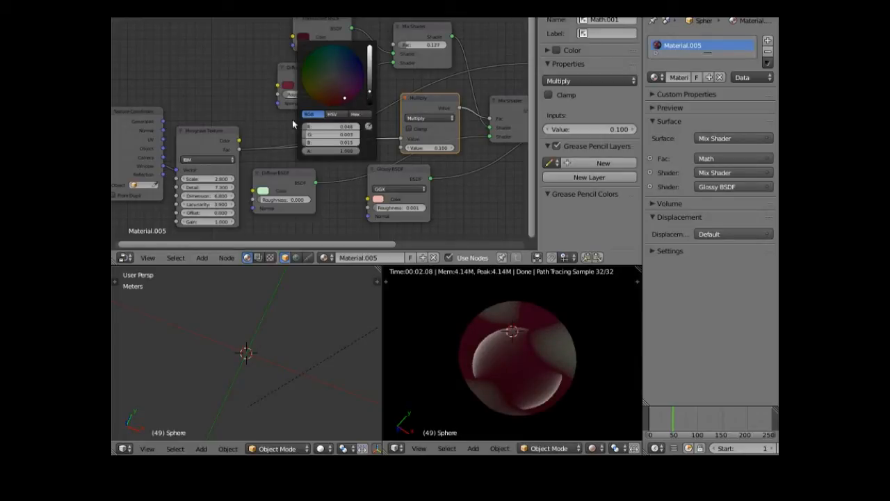
left_click(262, 193)
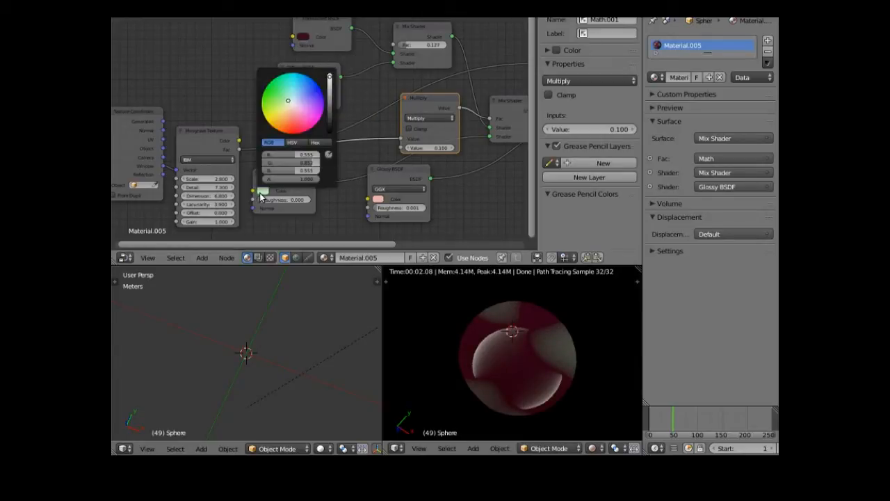
left_click_drag(331, 82, 331, 102)
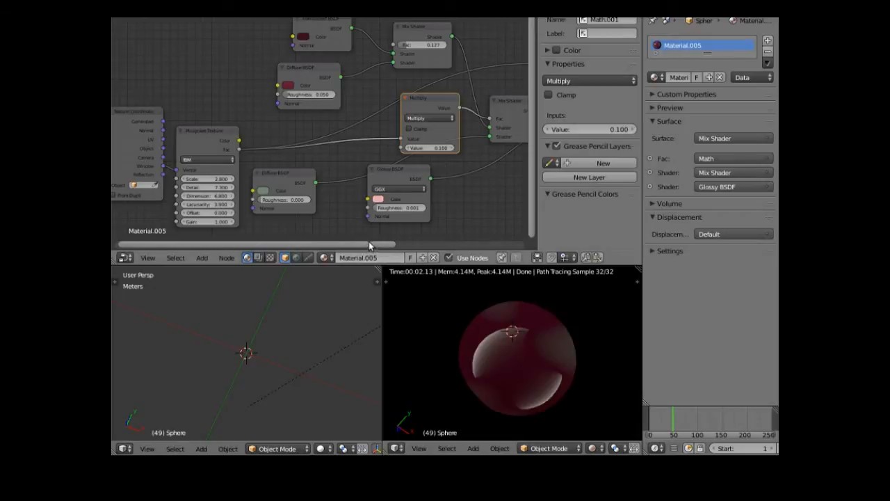
- Pan the node editor and move the Material Output node slightly right and down
left_click_drag(369, 246, 341, 254)
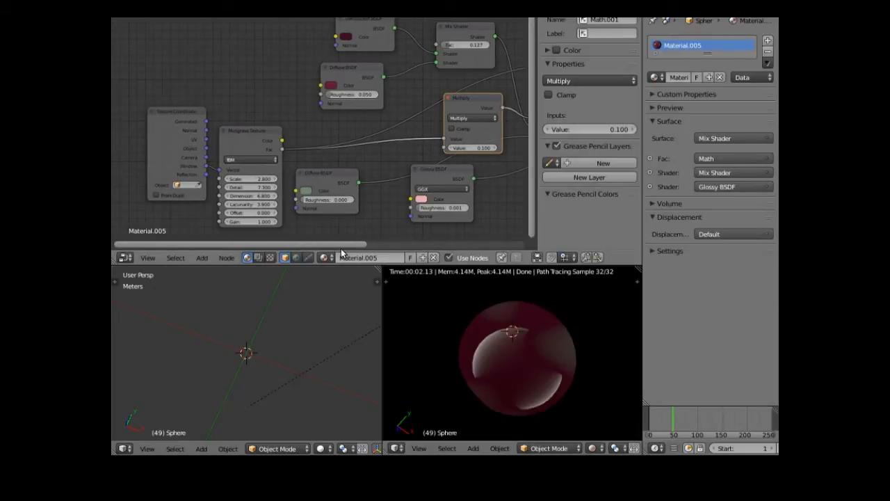
left_click_drag(342, 254, 508, 244)
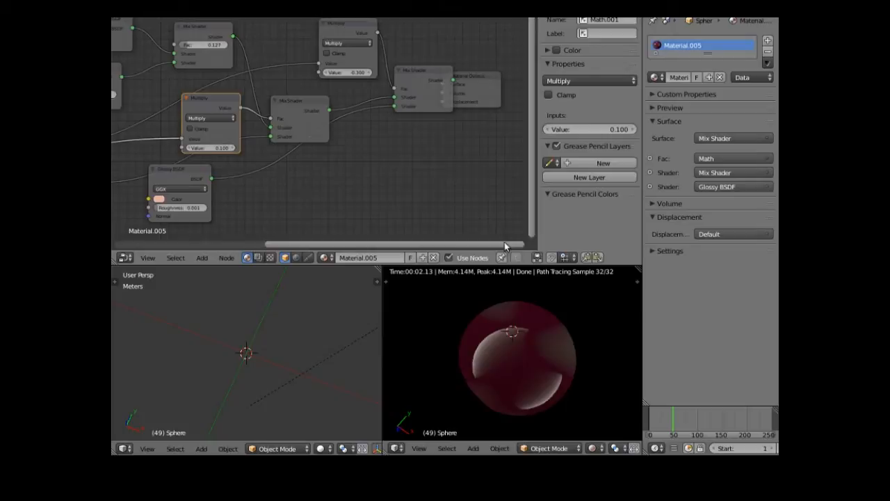
left_click(489, 78)
left_click_drag(489, 78, 517, 90)
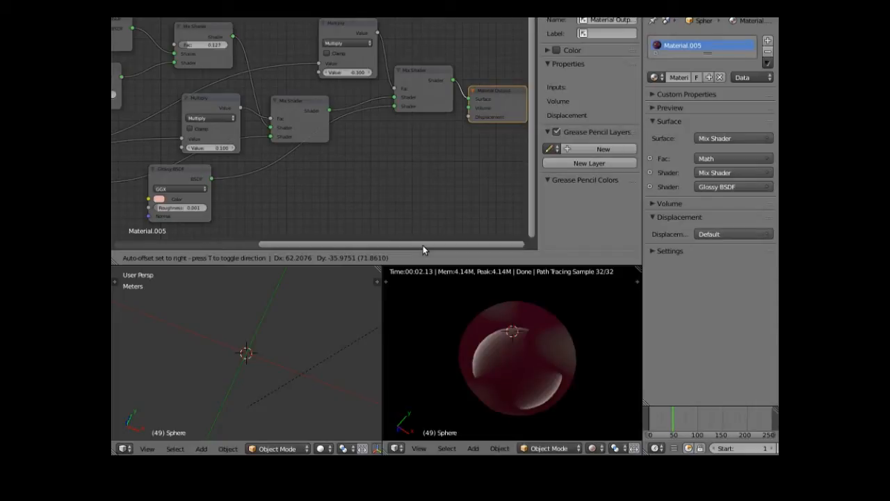
left_click(360, 228)
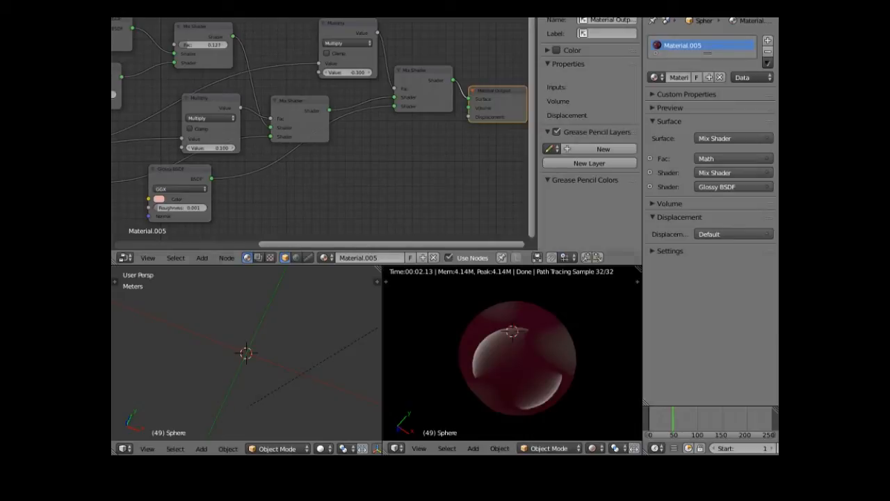
left_click(324, 20)
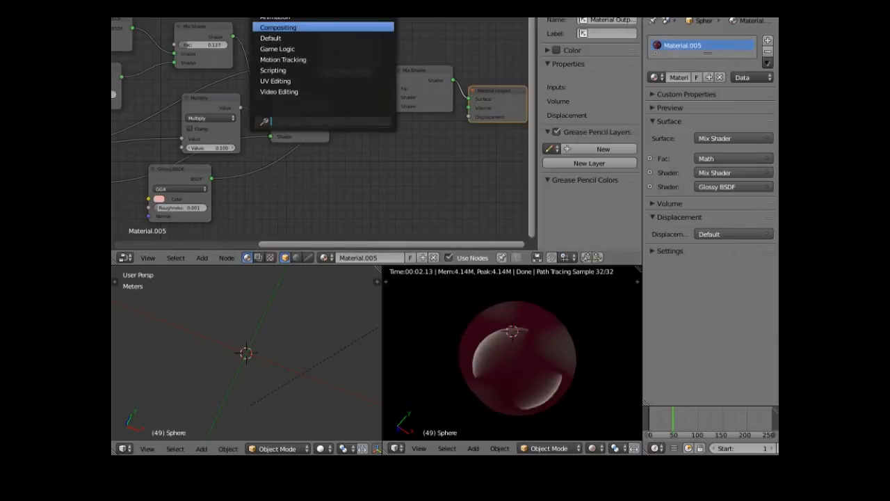
- Return to the Default layout, move the sphere to another layer, and show that layer
left_click(280, 35)
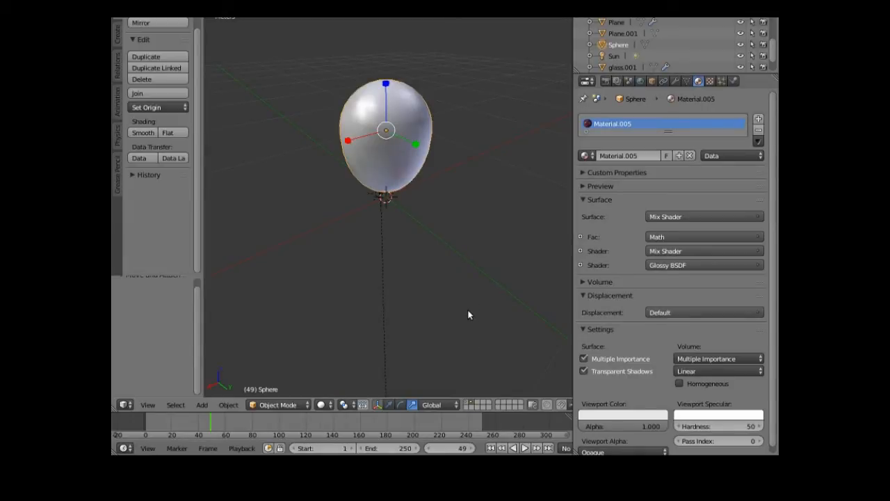
key("m")
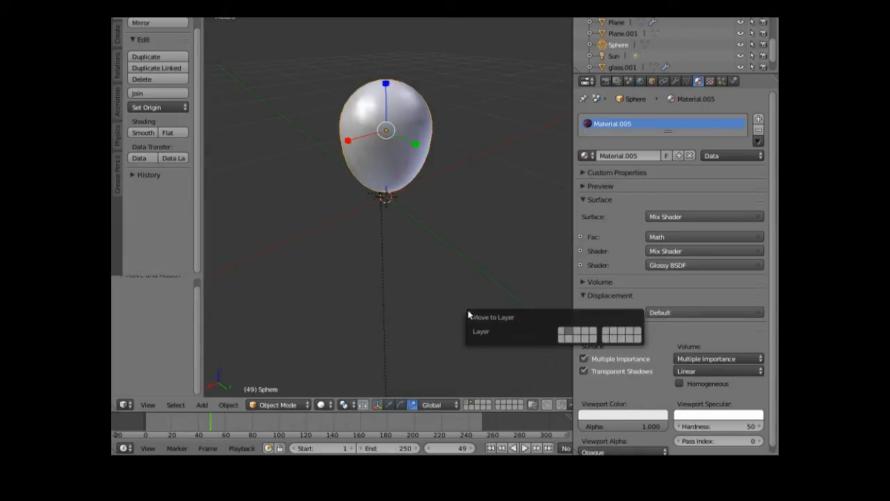
left_click(562, 332)
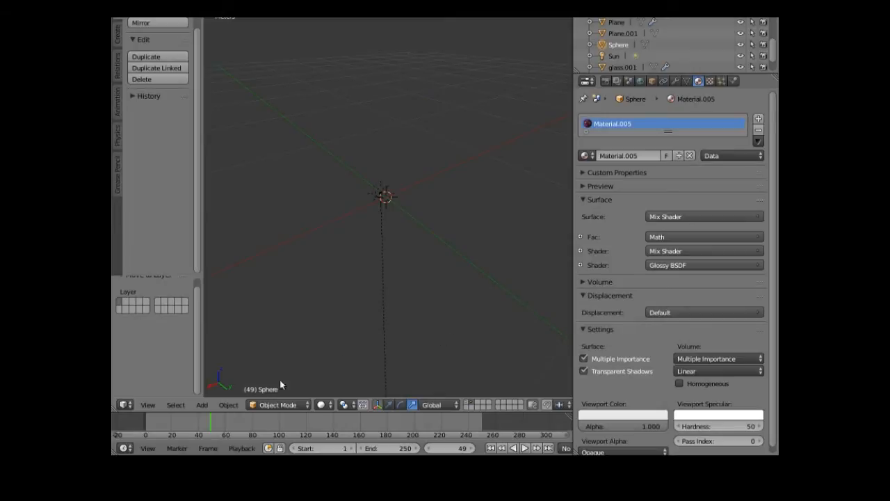
left_click(467, 404)
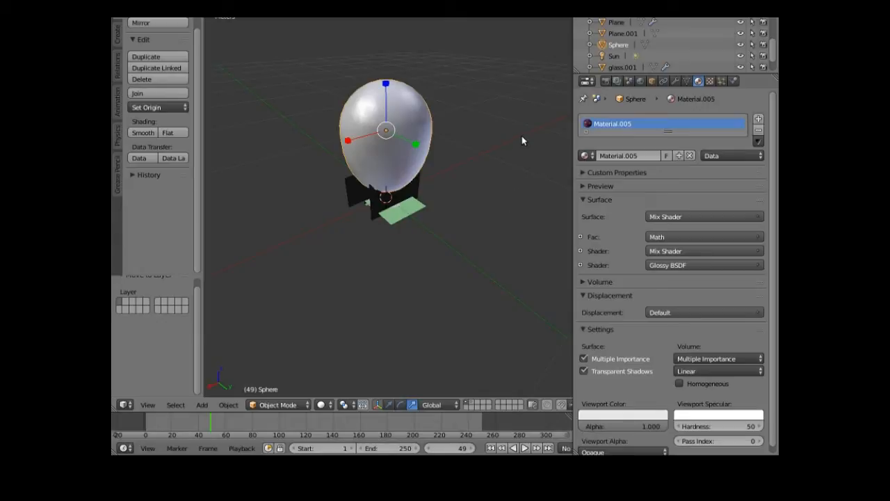
- Scale the sphere down to 0.052 and lower it 36.173 cm along Z
key("s")
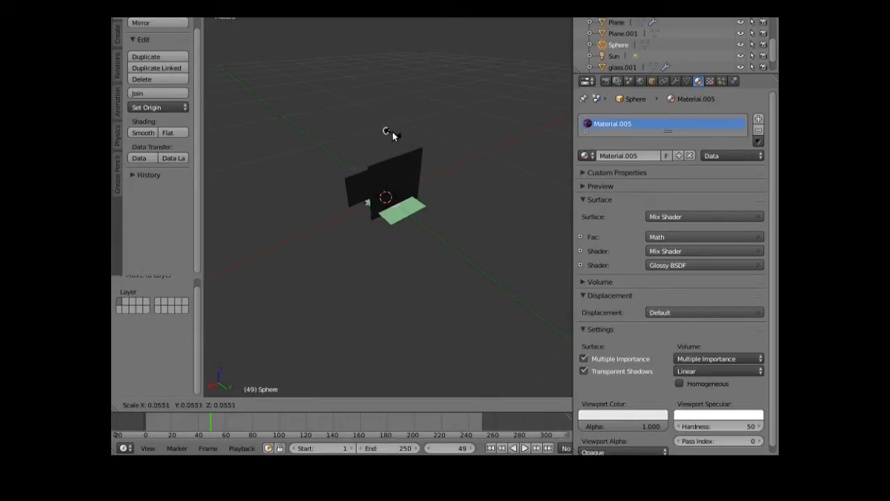
left_click(392, 134)
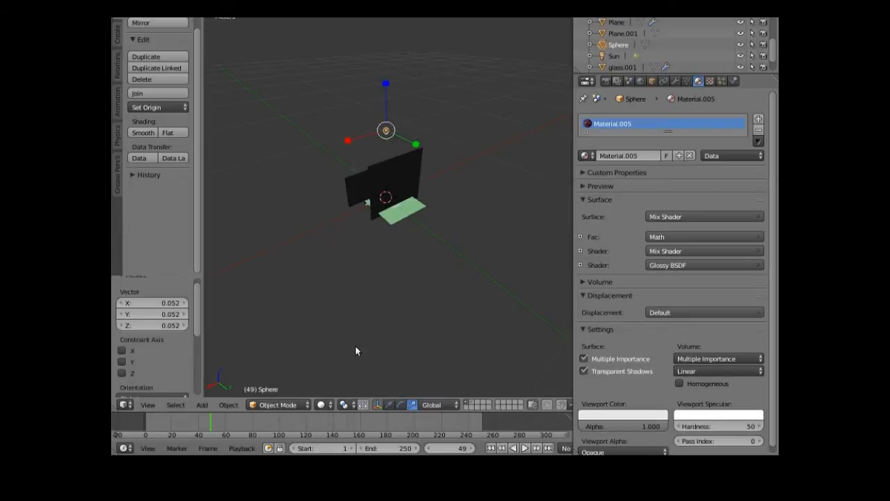
left_click_drag(387, 86, 373, 147)
left_click(348, 251)
middle_click_drag(348, 250, 424, 230)
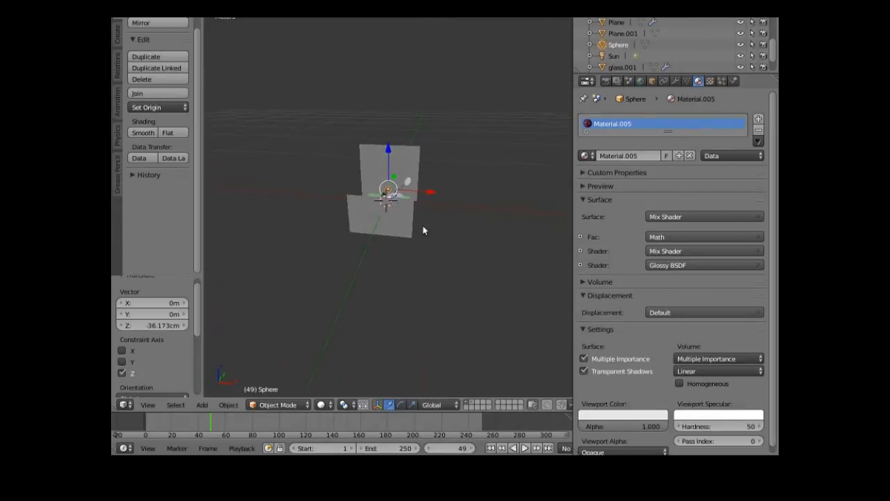
- Select the interior plane and hide it from the viewport via the Outliner
right_click(408, 211)
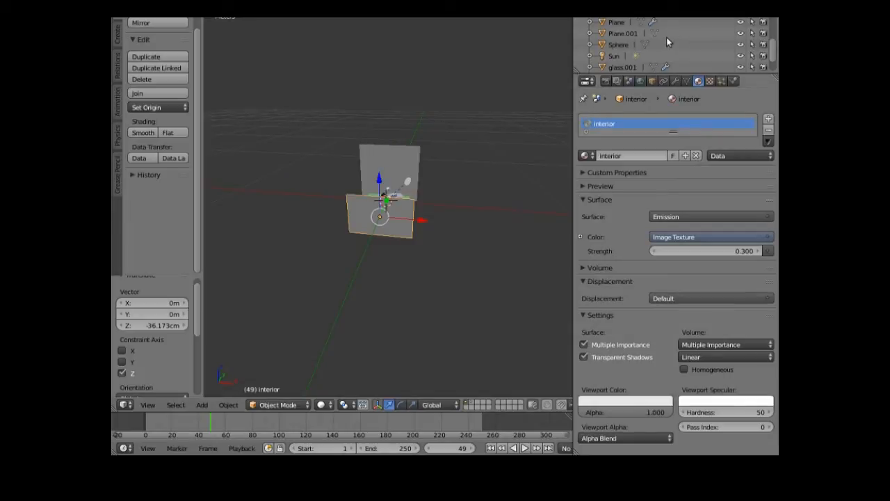
scroll(666, 41, "down", 2)
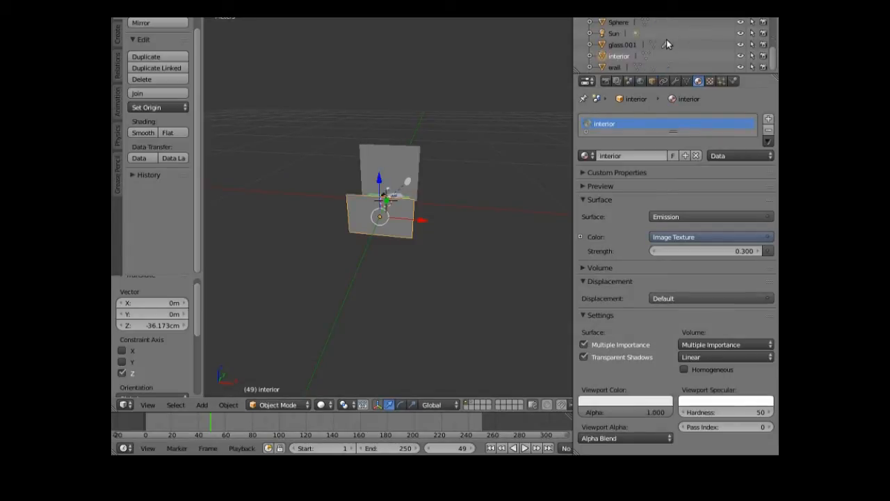
left_click(741, 57)
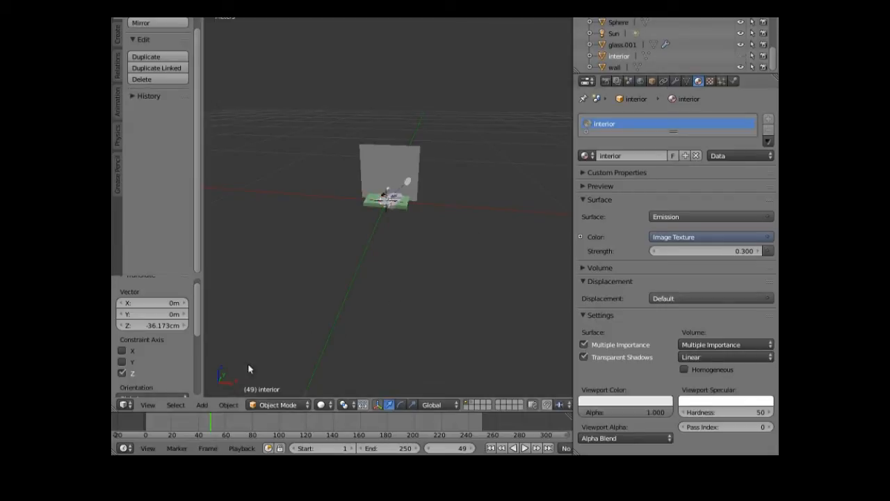
scroll(347, 320, "up", 4)
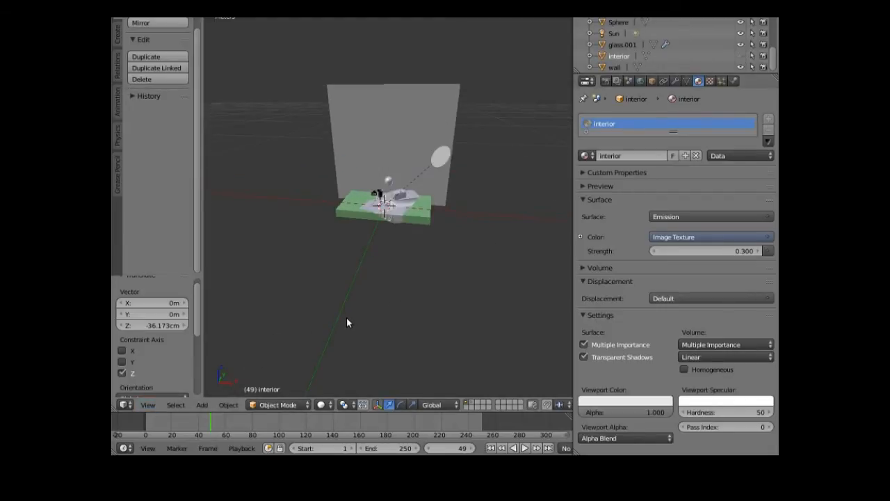
scroll(347, 317, "up", 6)
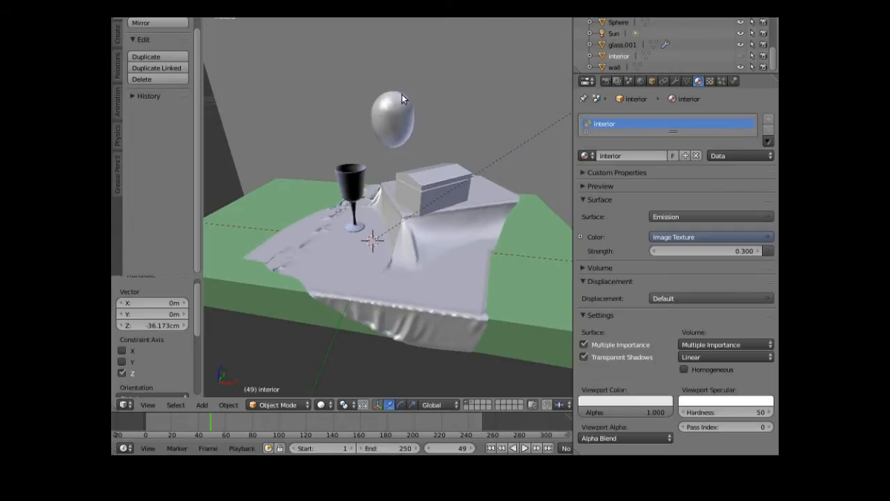
scroll(402, 96, "up", 2)
- Move the sphere onto the tablecloth beside the wine glass and shrink it toward 0.468 scale
key("m")
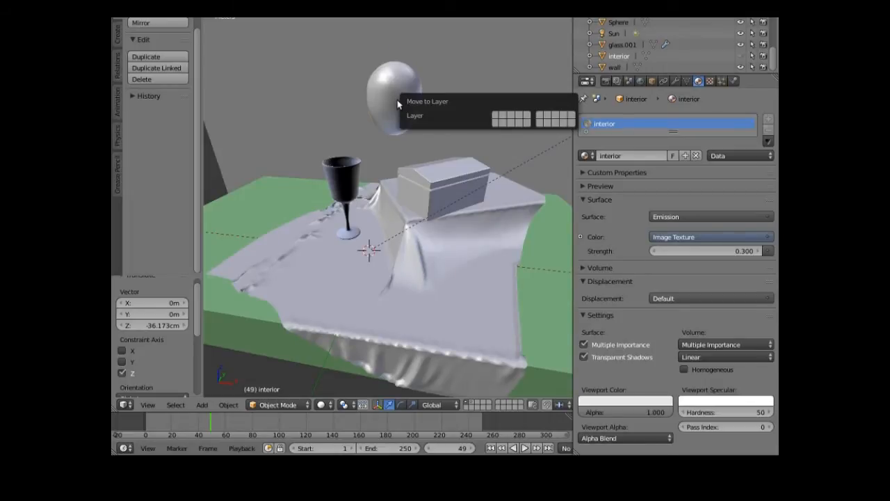
right_click(398, 104)
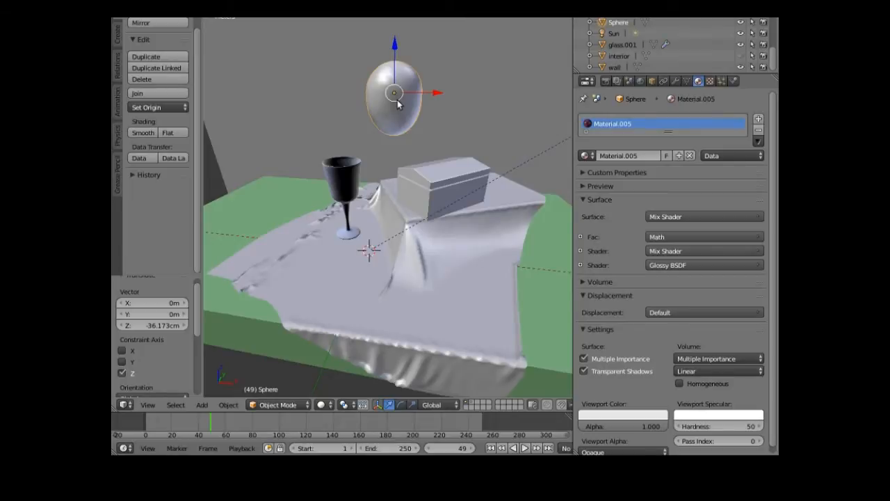
key("g")
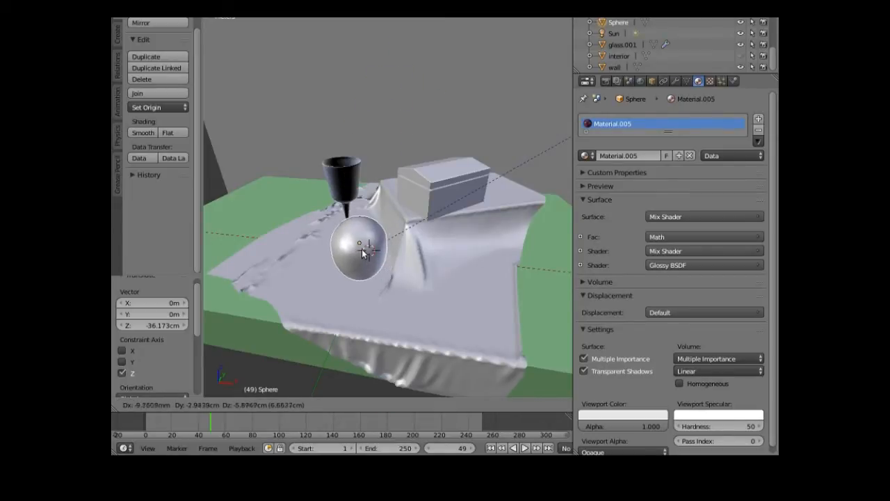
left_click(364, 253)
middle_click_drag(343, 288, 382, 277)
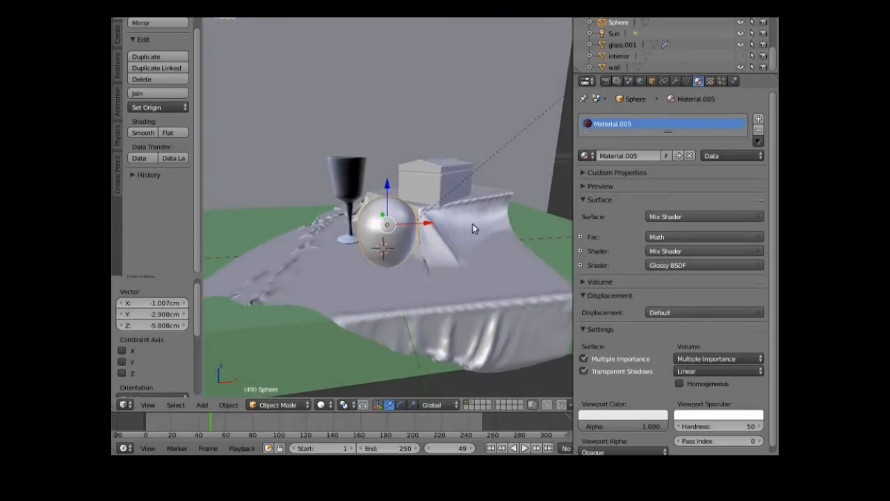
key("s")
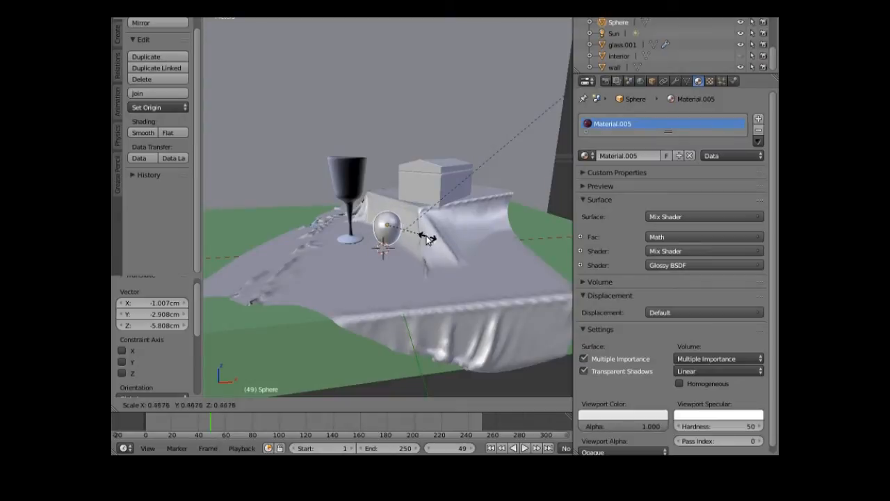
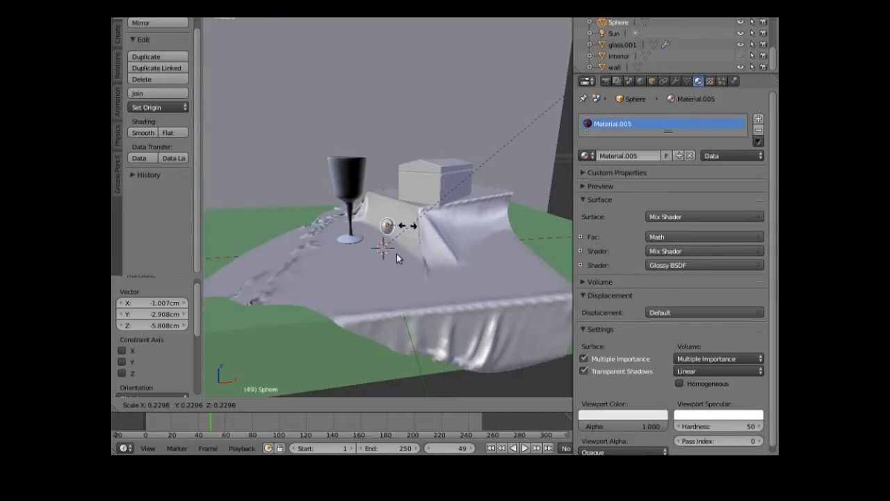
- Finish scaling the sphere beside the glass to 0.230 and show its modifier settings
left_click(388, 191)
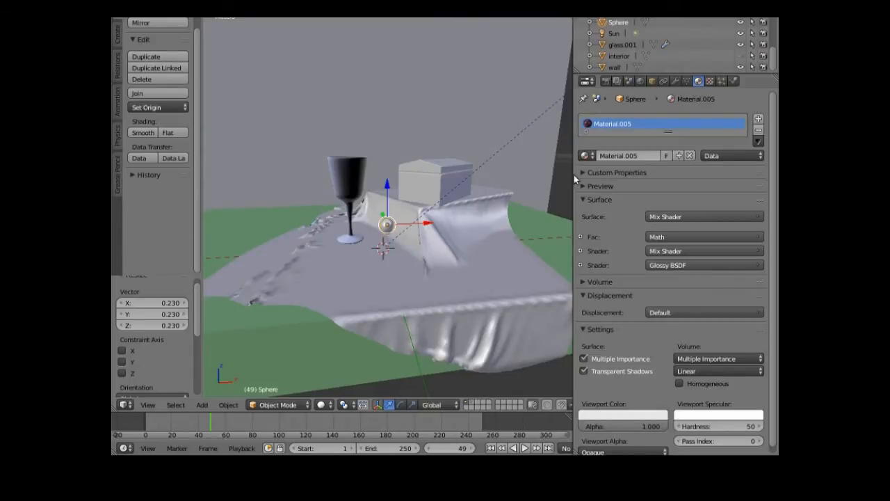
left_click(676, 81)
- Add and apply an Array modifier with relative offset X 1.4, Z -0.1 and count 7
left_click(615, 121)
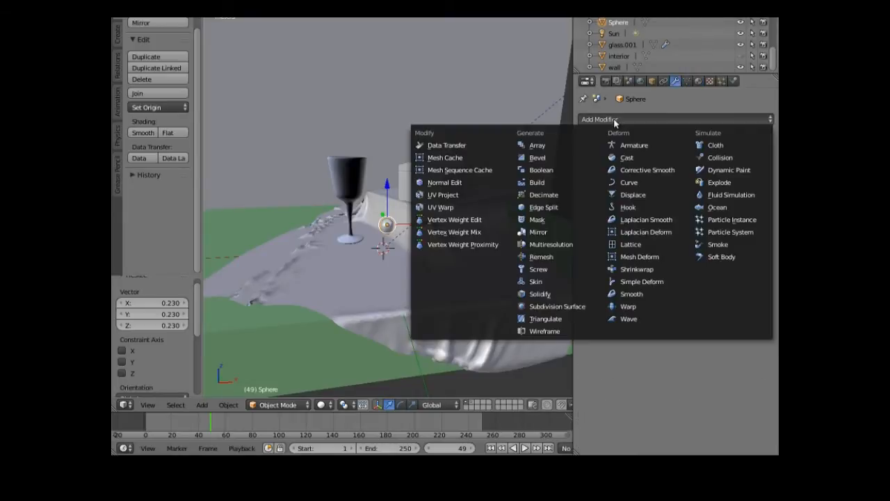
left_click(549, 146)
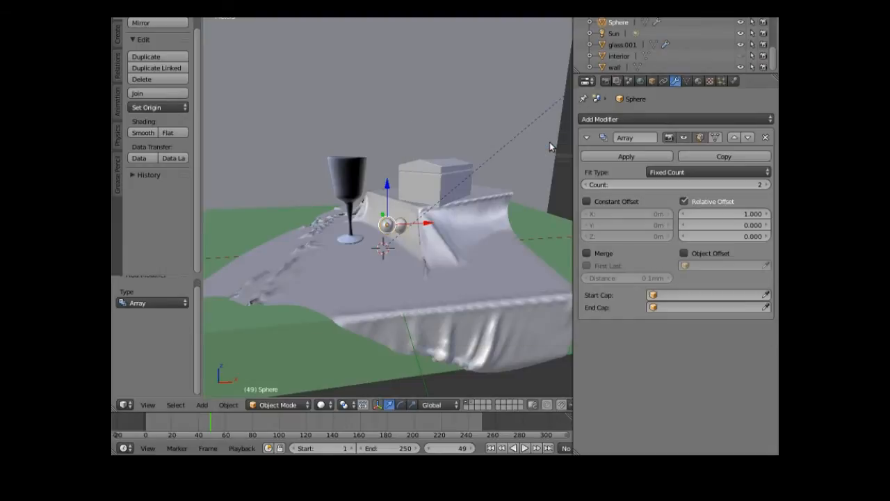
left_click(769, 214)
left_click(769, 214)
left_click(769, 214)
left_click(768, 213)
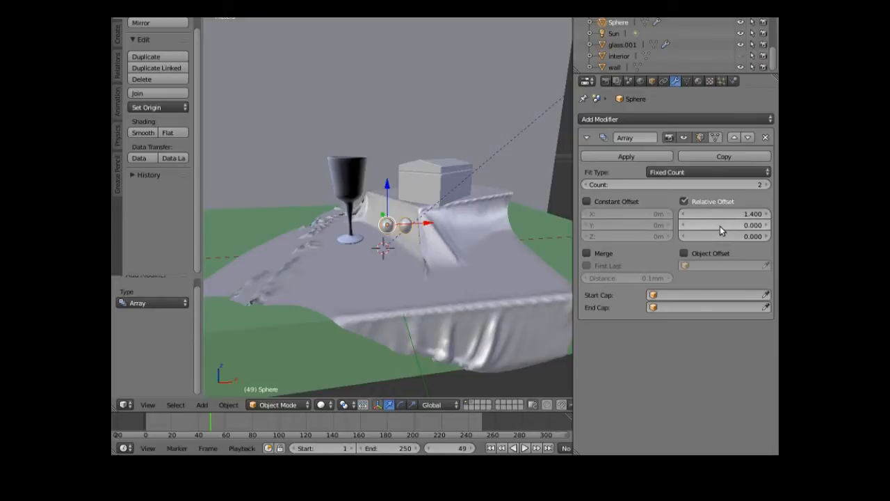
left_click_drag(712, 236, 762, 236)
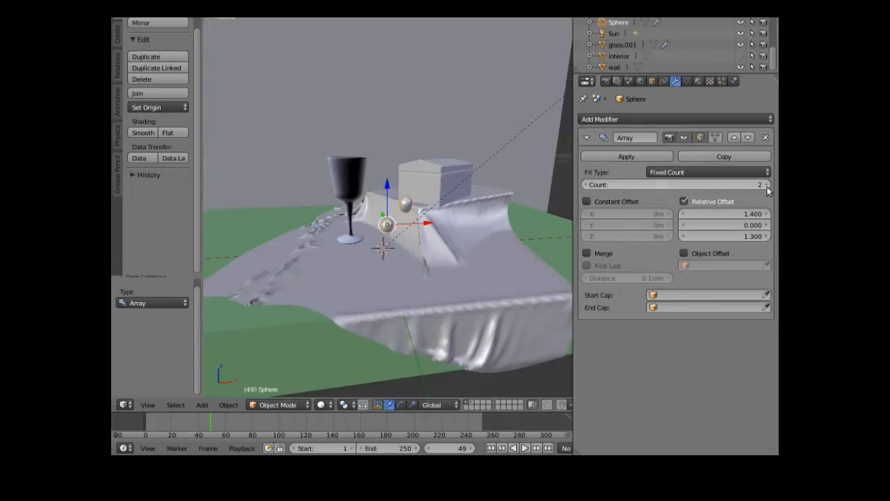
left_click_drag(758, 185, 767, 188)
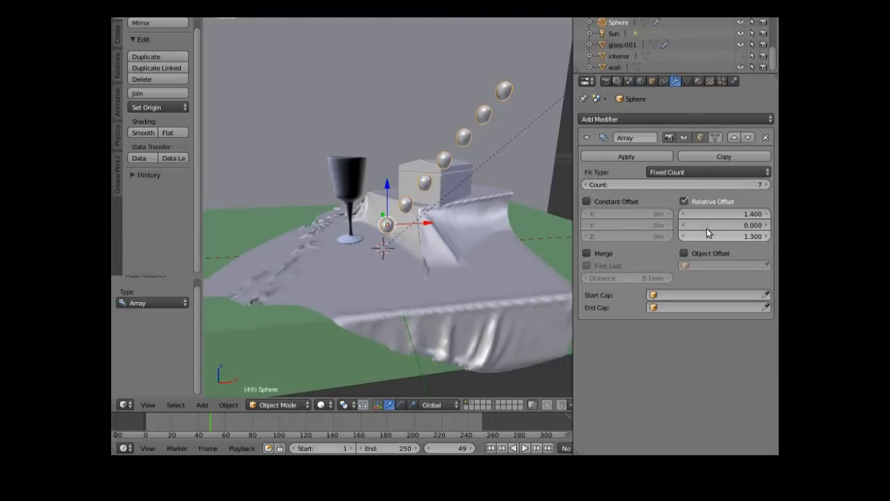
left_click_drag(726, 236, 678, 236)
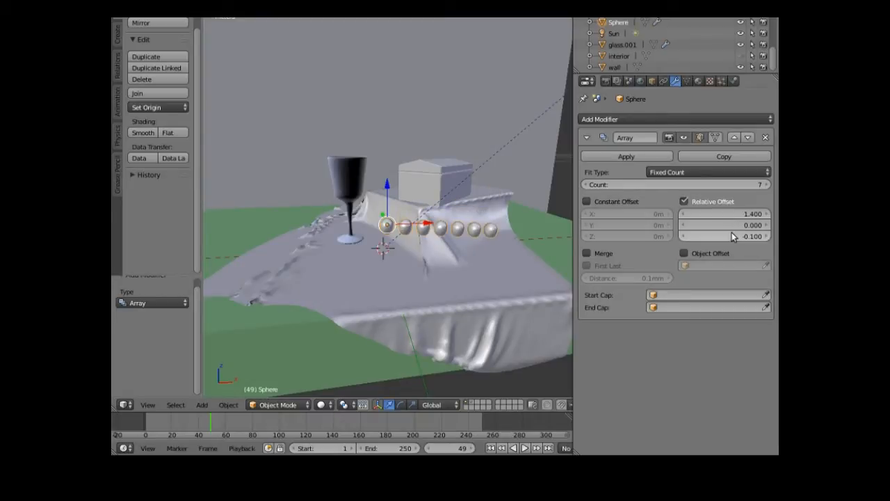
left_click(628, 157)
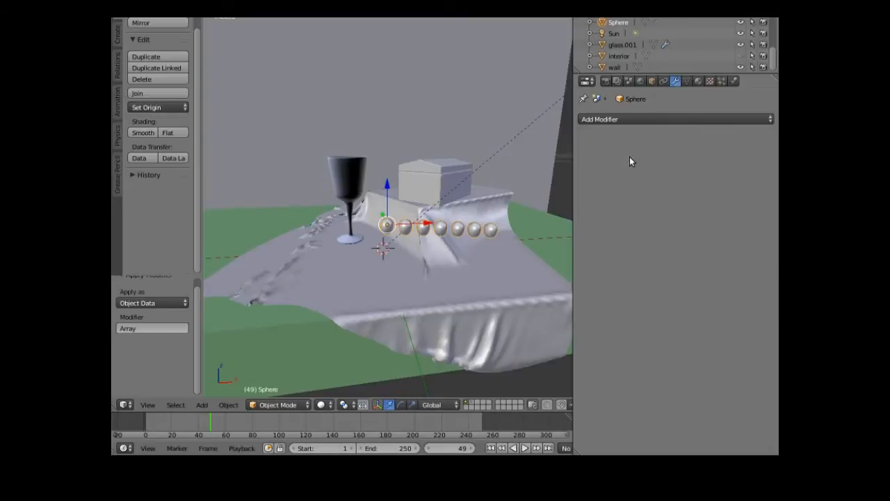
- Add a second Array modifier with X offset reset to 0 and Y offset 1.2
left_click(613, 121)
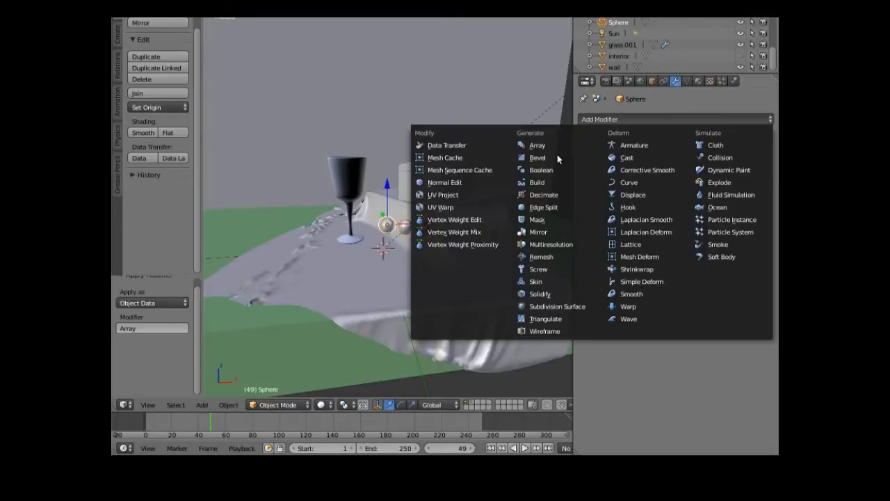
left_click(544, 146)
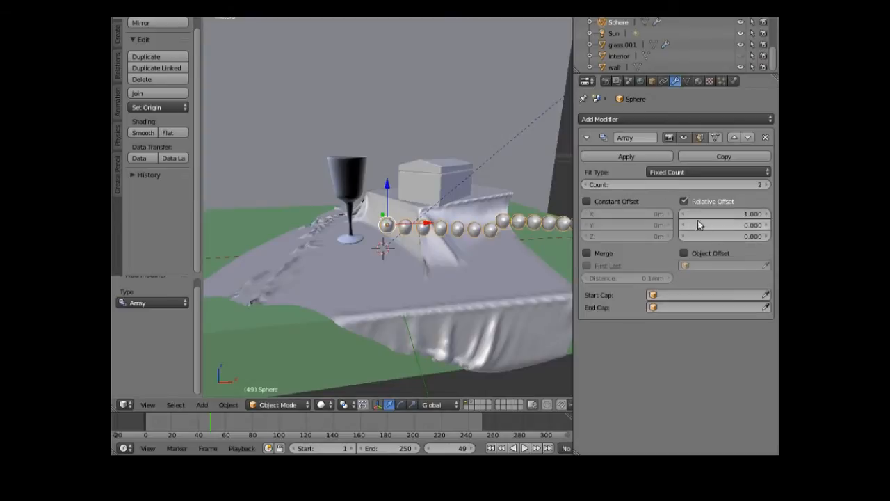
left_click_drag(720, 214, 688, 214)
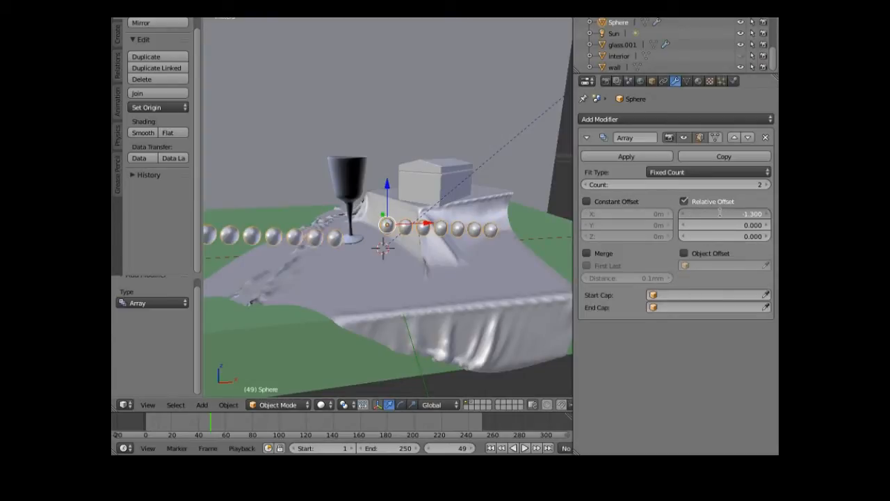
key("BackSpace")
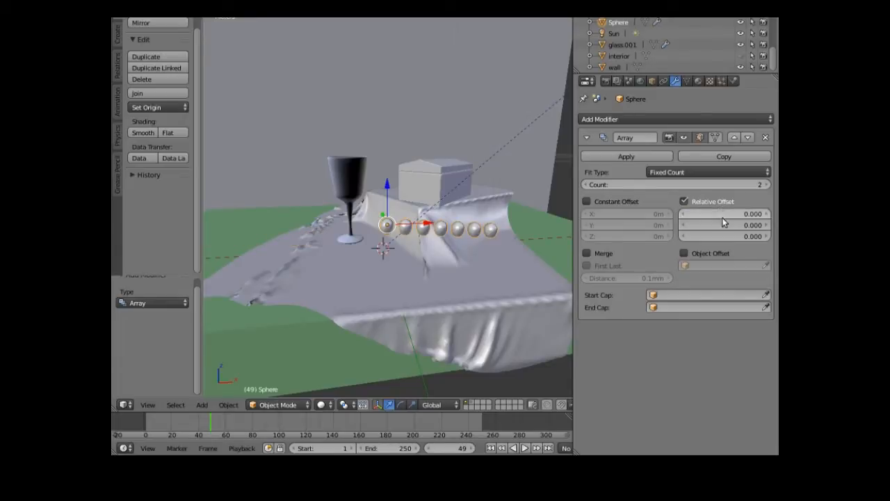
left_click_drag(720, 230, 717, 224)
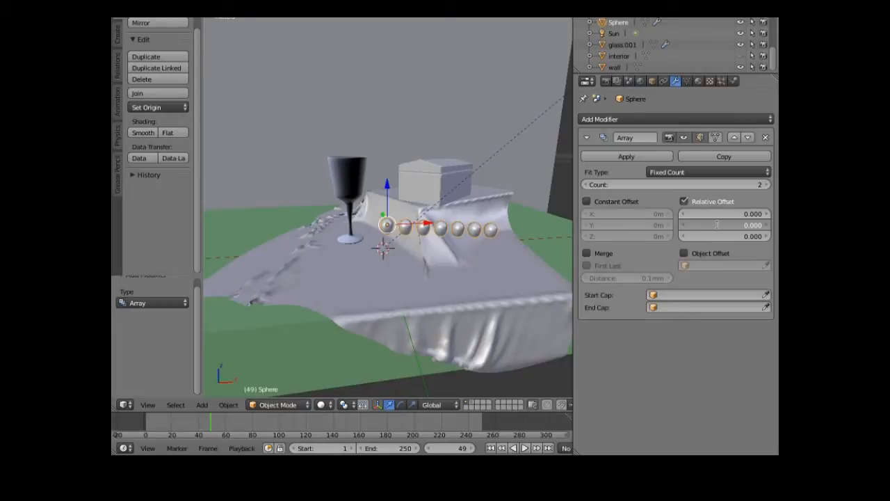
type("1.2")
key("Return")
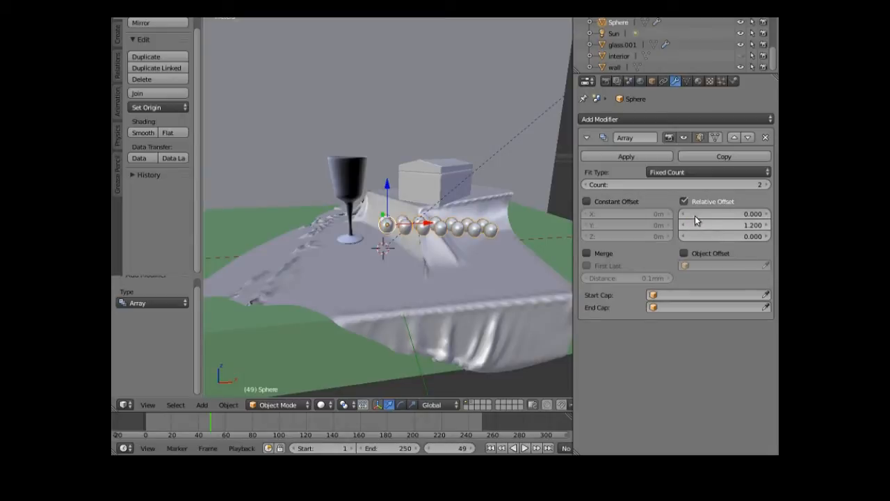
- Raise the array count to 4, apply it, then lower and slide the grid along X
left_click(768, 185)
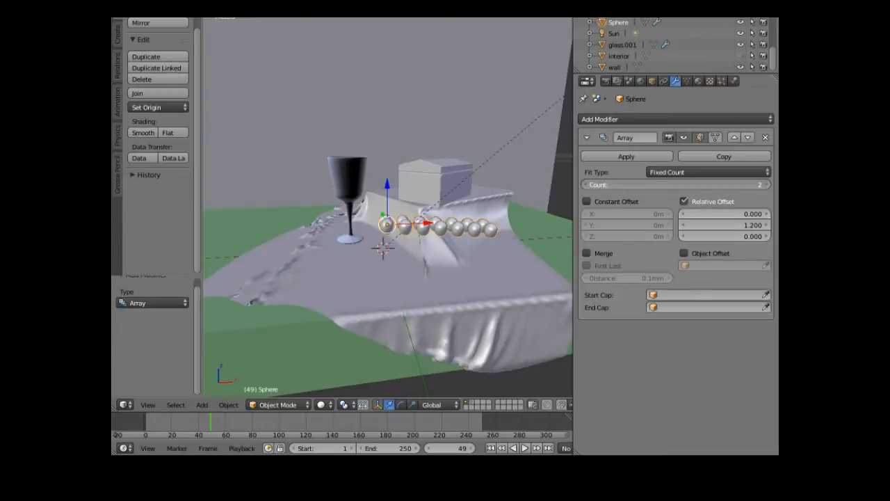
left_click(768, 185)
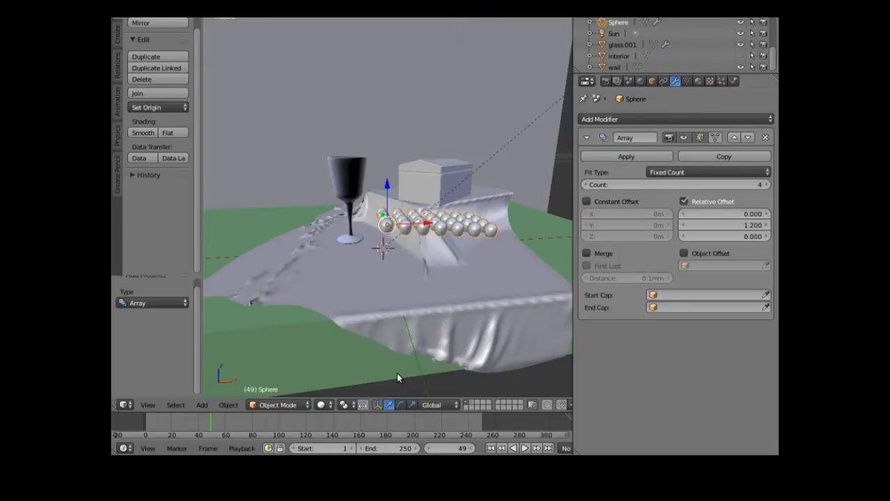
left_click(642, 158)
left_click_drag(387, 189, 387, 189)
left_click_drag(426, 233, 418, 355)
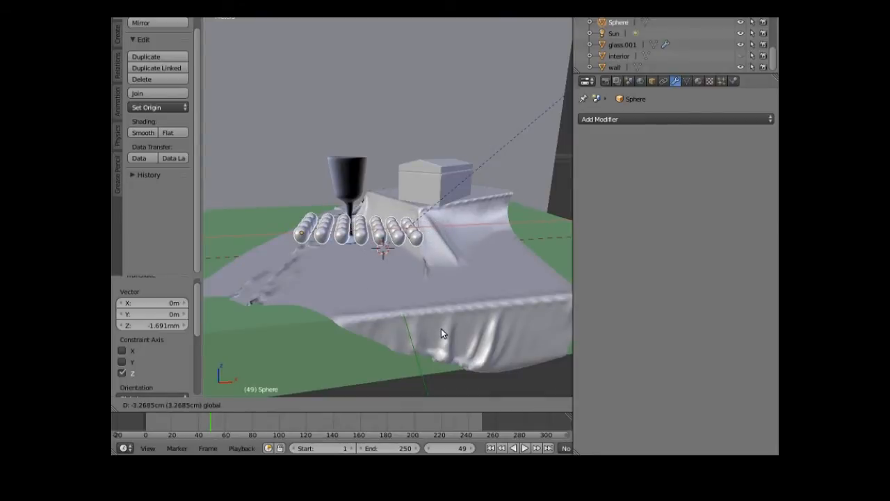
- Separate the sphere grid by loose parts into individual sphere objects
left_click_drag(438, 327, 438, 327)
key("space")
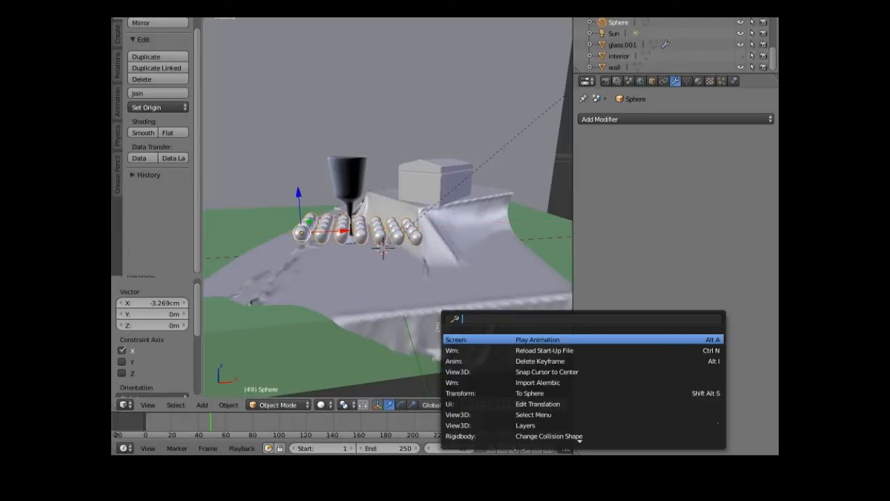
type("se")
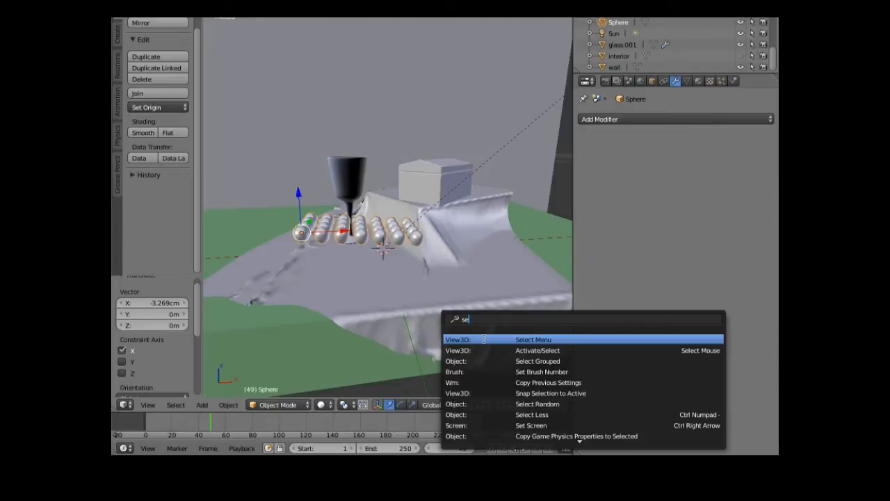
type("p")
key("Return")
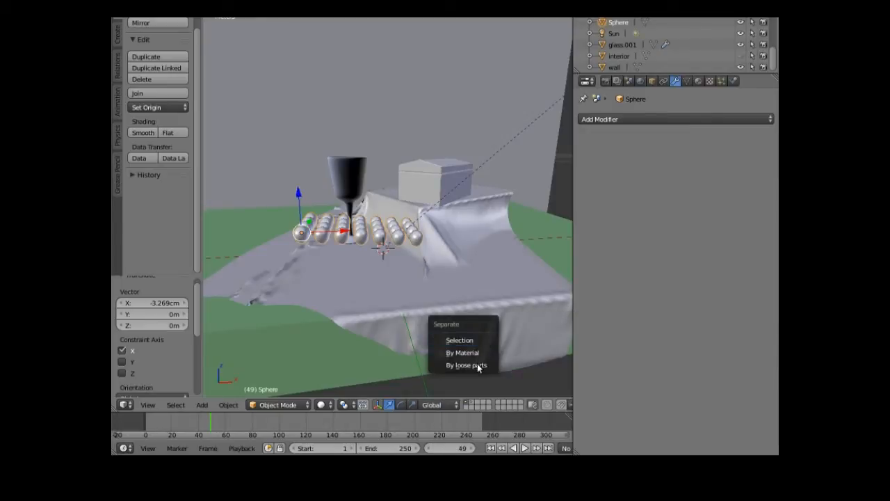
left_click(476, 365)
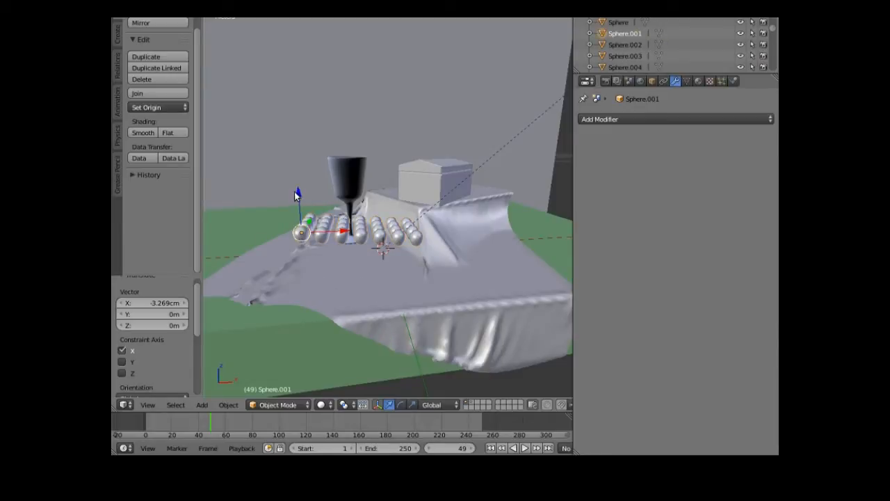
mouse_move(295, 195)
left_mouse_down()
mouse_move(294, 205)
mouse_move(296, 195)
left_mouse_up()
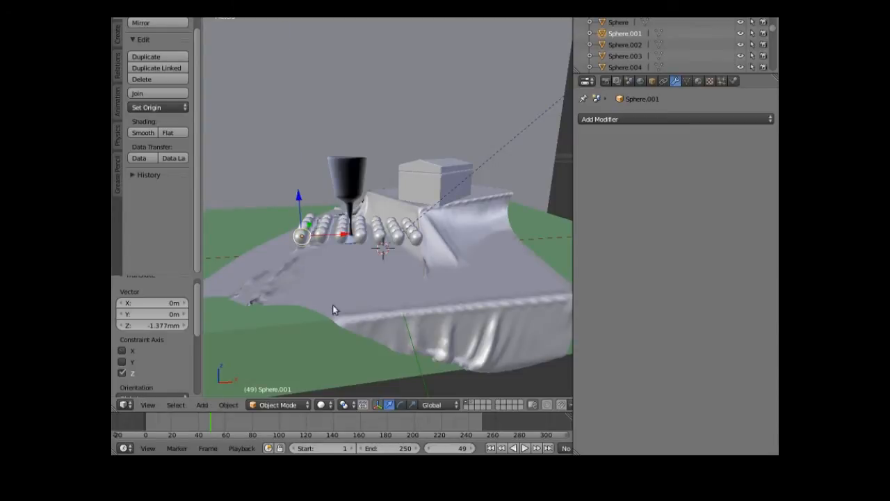
- Zoom and orbit the view to inspect the separated sphere grid from above
scroll(331, 315, "up", 2)
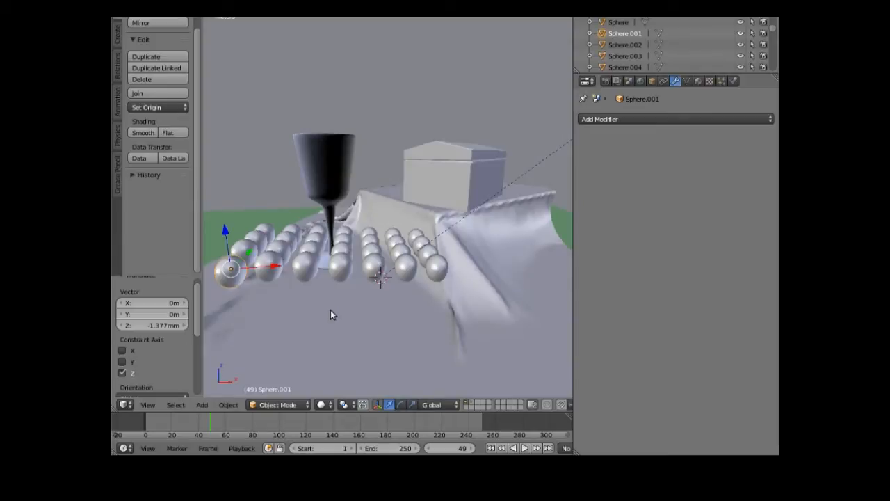
scroll(330, 315, "down", 2)
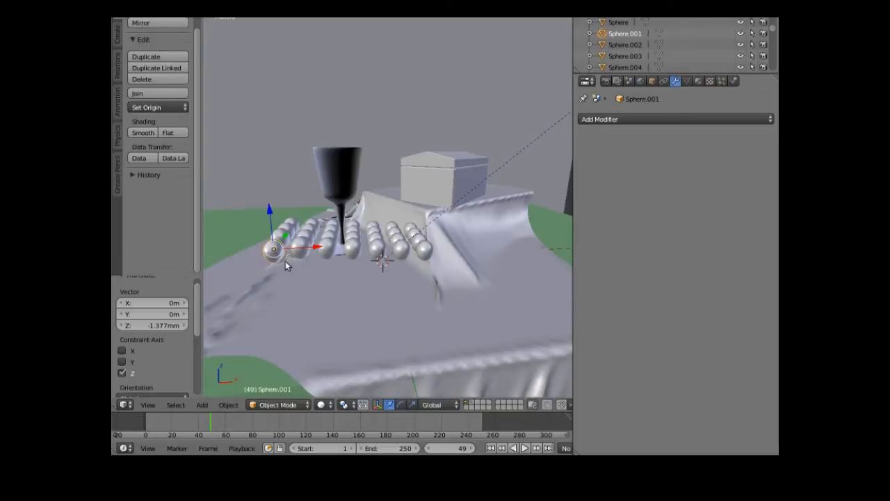
middle_click_drag(274, 277, 283, 318)
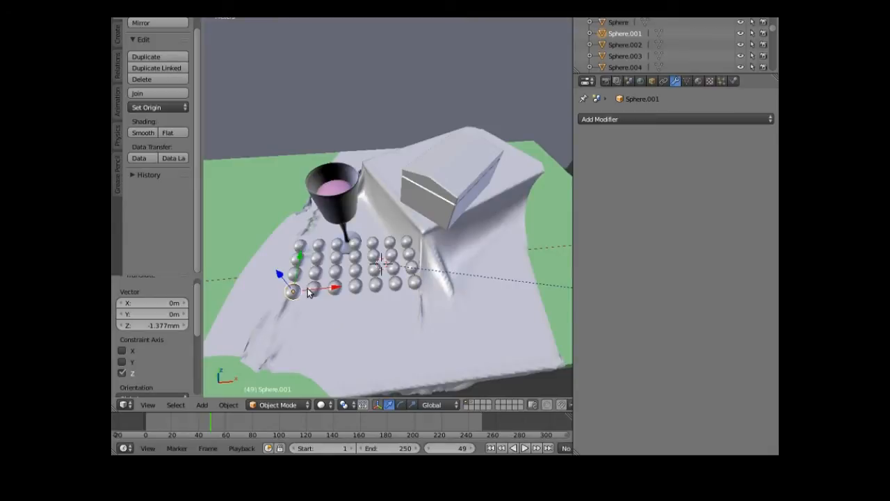
- Add every separate sphere in the grid to the selection, row by row
right_click(338, 289, "shift")
right_click(355, 285, "shift")
right_click(376, 284, "shift")
right_click(395, 282, "shift")
right_click(413, 283, "shift")
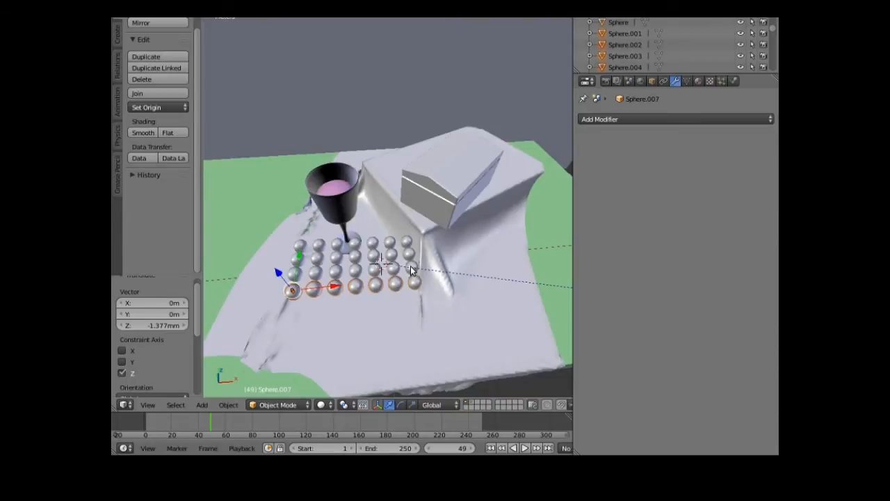
right_click(376, 270, "shift")
right_click(313, 279, "shift")
right_click(292, 262, "shift")
right_click(304, 249, "shift")
right_click(337, 257, "shift")
right_click(374, 257, "shift")
right_click(392, 245, "shift")
right_click(409, 251, "shift")
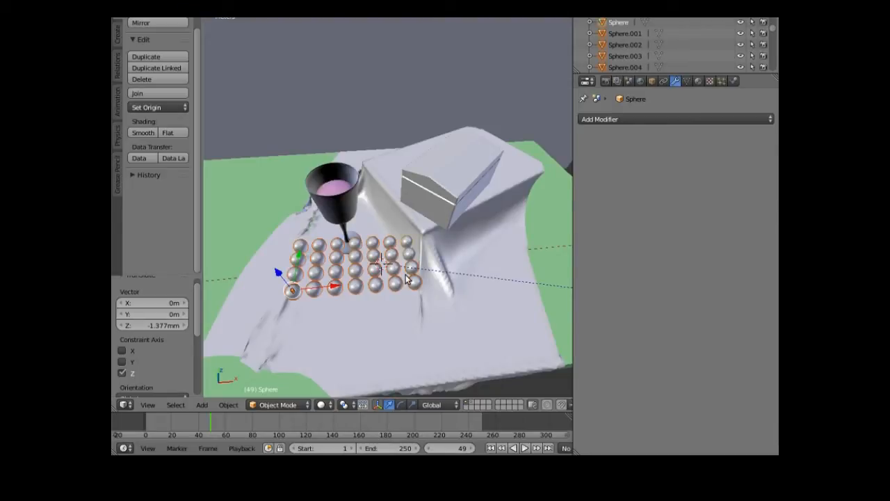
right_click(407, 280, "shift")
- Move the selected spheres to an empty layer and display only that layer
key("m")
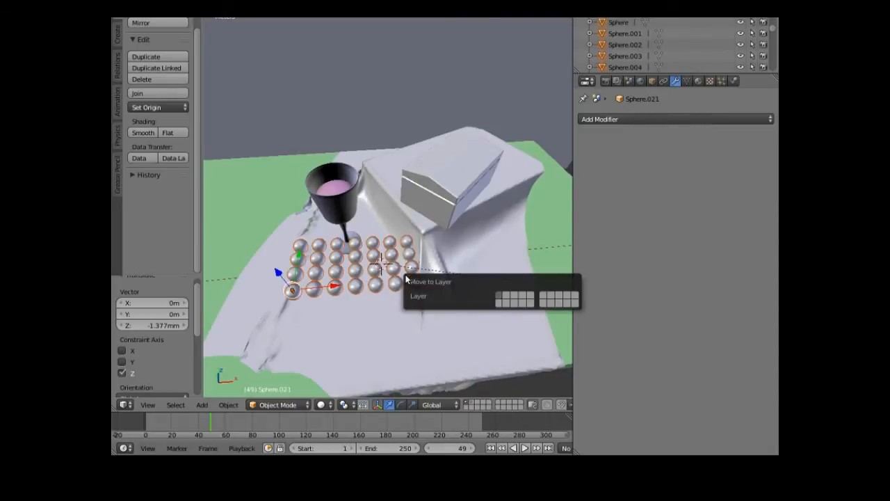
left_click(508, 299)
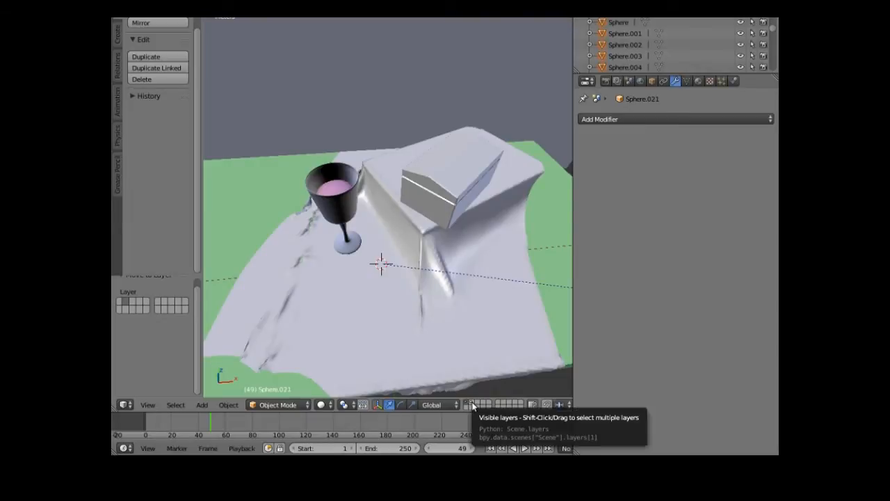
left_click(472, 405)
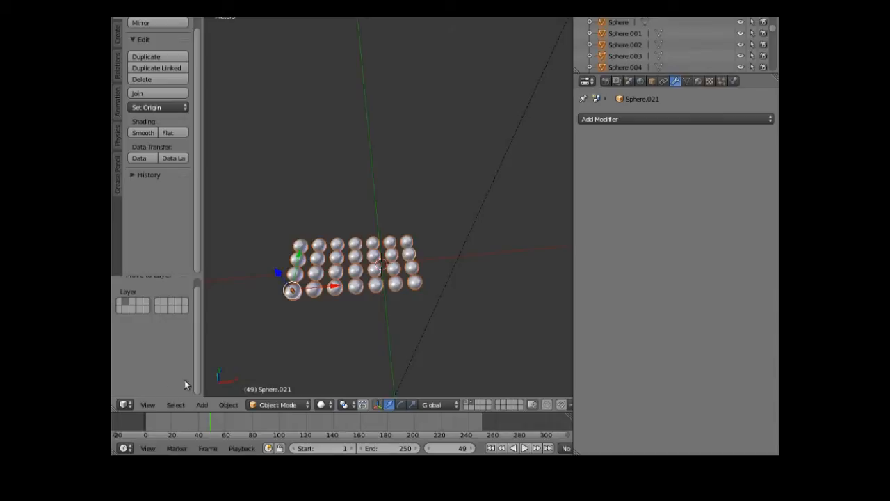
- Switch to front view, enable the rotate manipulator, and orbit to look down on the grid
left_click(148, 405)
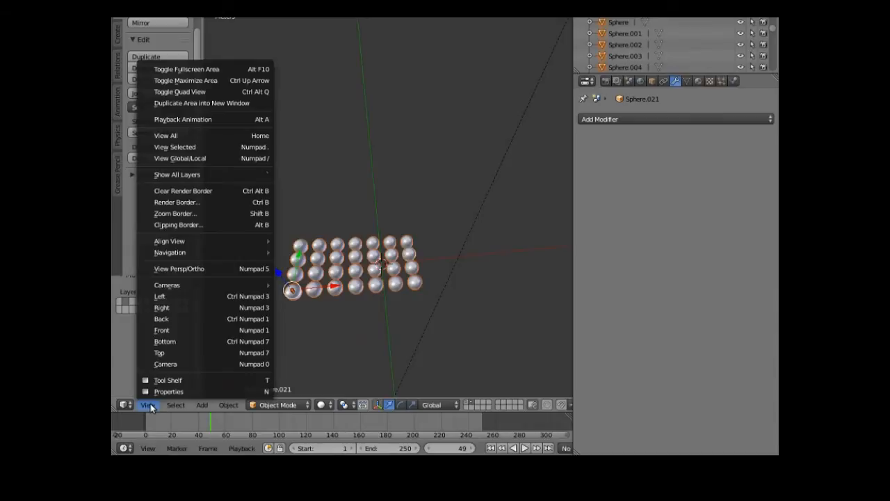
left_click(170, 330)
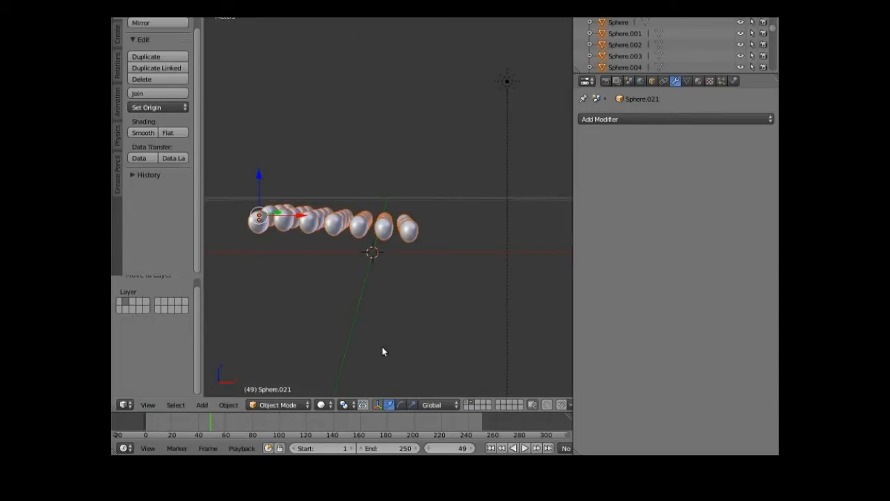
left_click(401, 405)
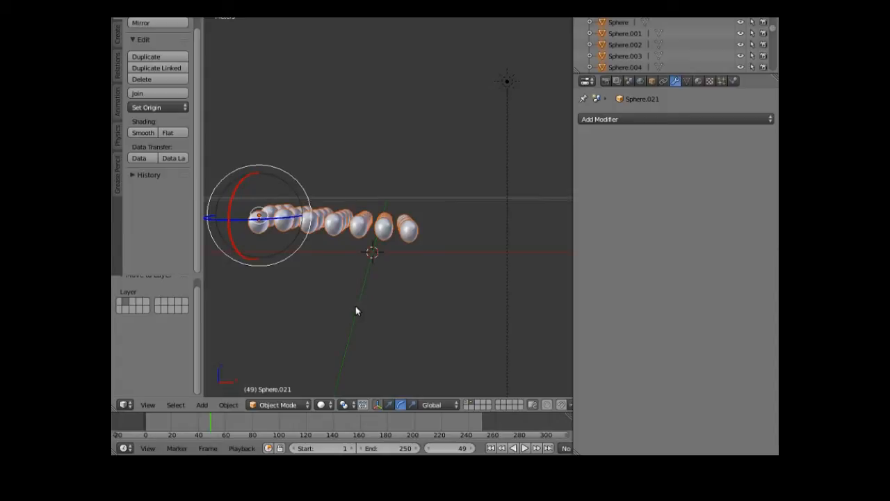
middle_click_drag(356, 311, 386, 334)
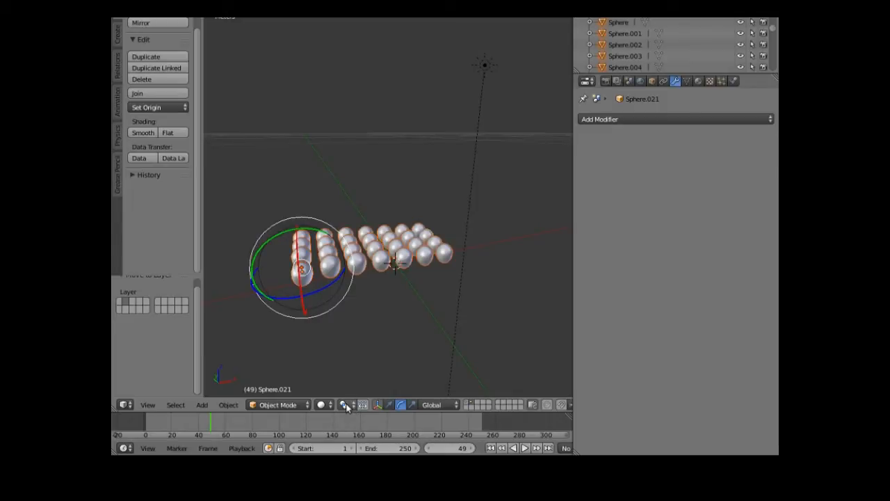
- Set each sphere's origin to its own geometry centre
left_click(230, 405)
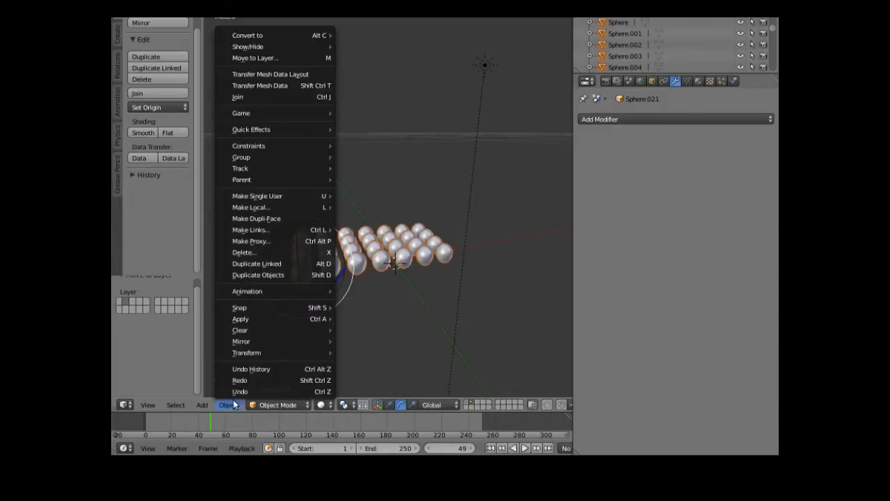
mouse_move(288, 351)
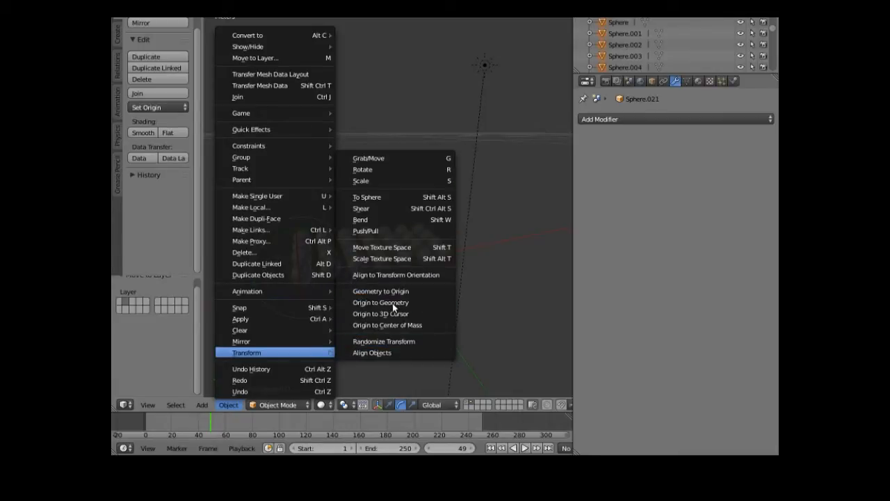
left_click(393, 303)
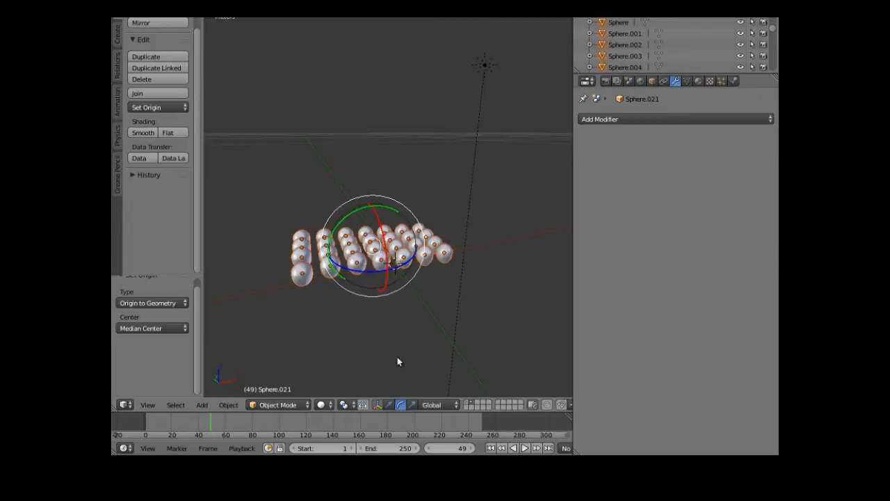
- Box-select a block of spheres and rotate them about Y into an upright spiral column
right_click(306, 279)
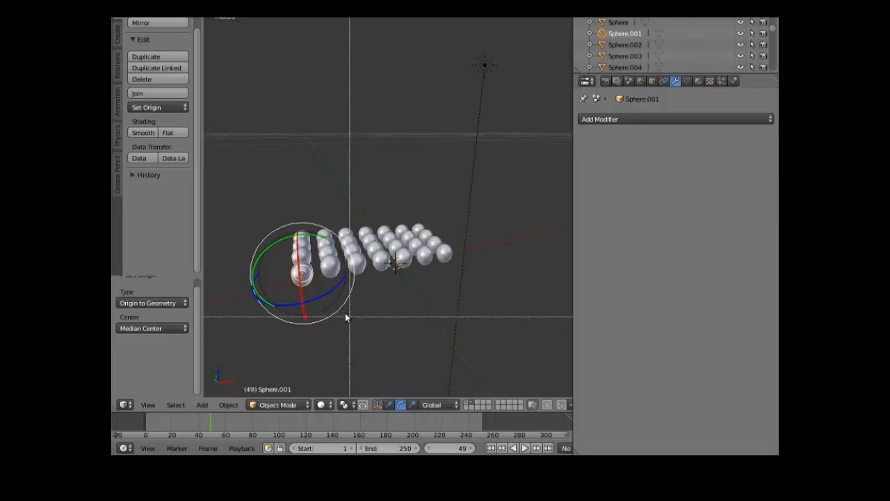
key("b")
left_click_drag(285, 304, 447, 200)
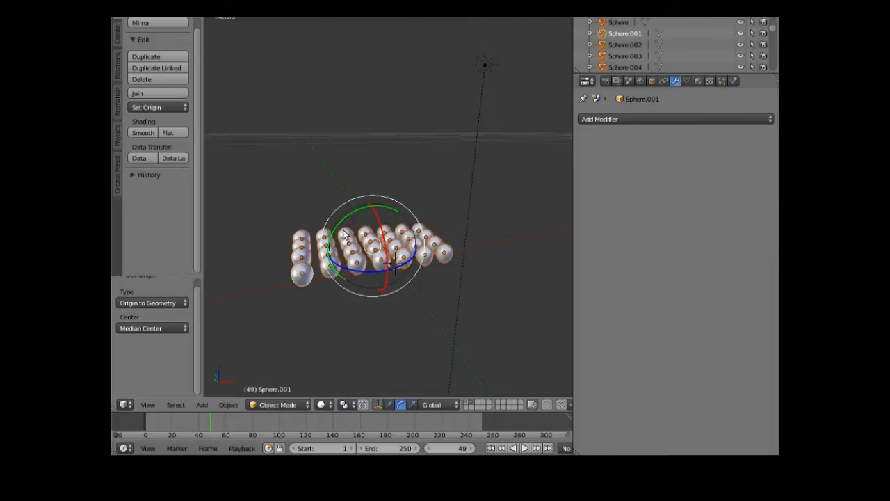
left_click_drag(345, 222, 336, 293)
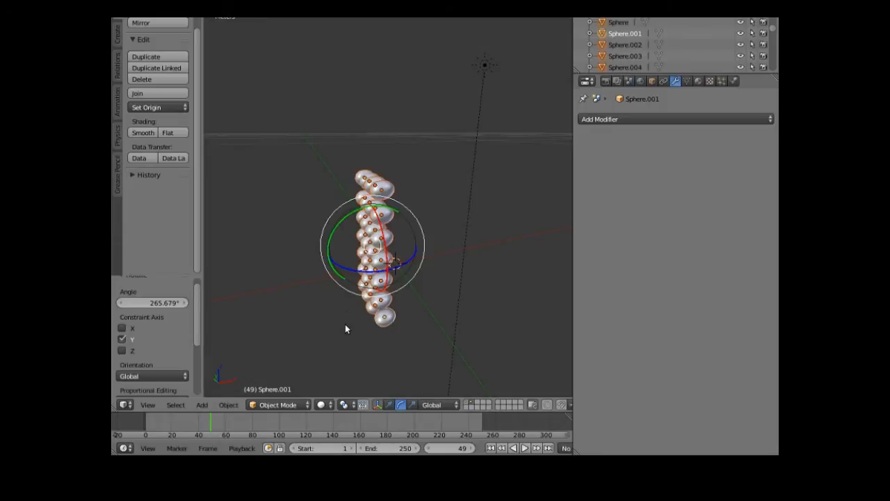
middle_click_drag(343, 323, 381, 295)
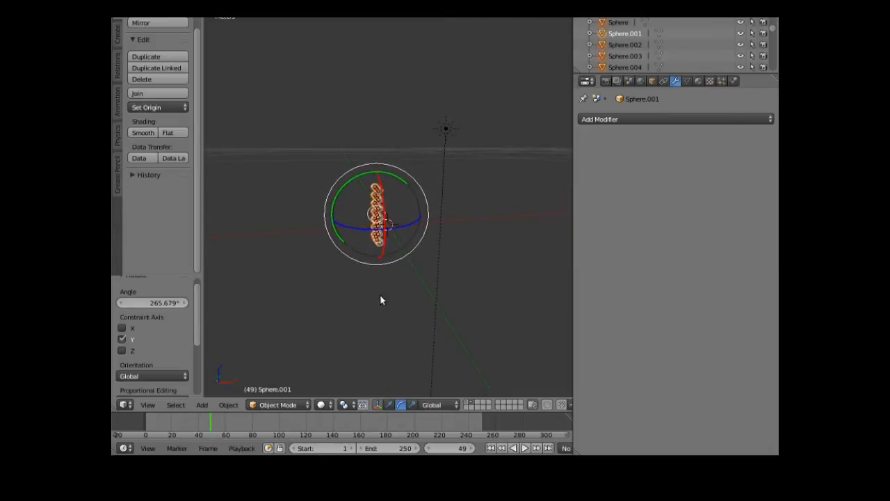
middle_click_drag(380, 295, 379, 290)
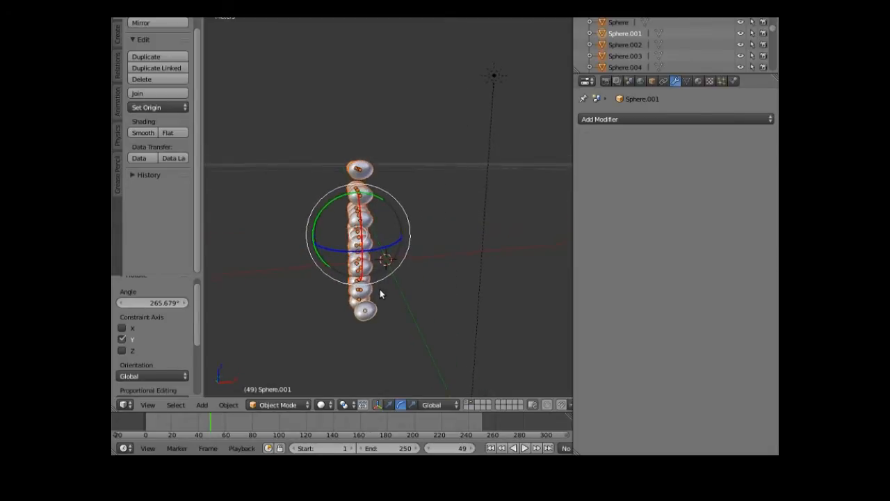
middle_click_drag(344, 327, 384, 323)
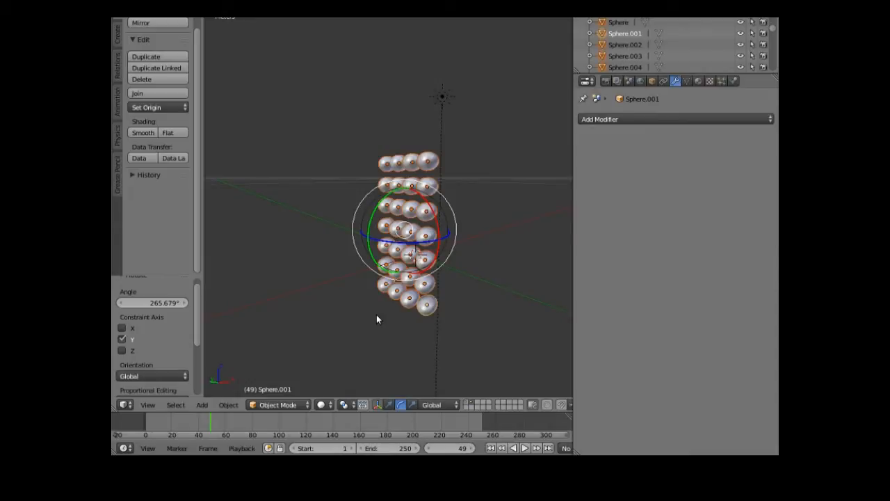
- Shrink the top-row spheres to 0.940 and some lower-row spheres to 0.860
right_click(412, 211)
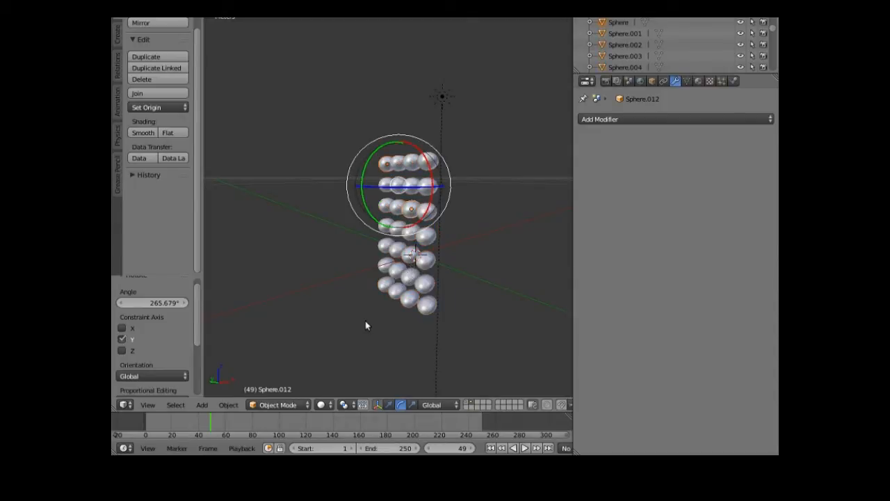
key("s")
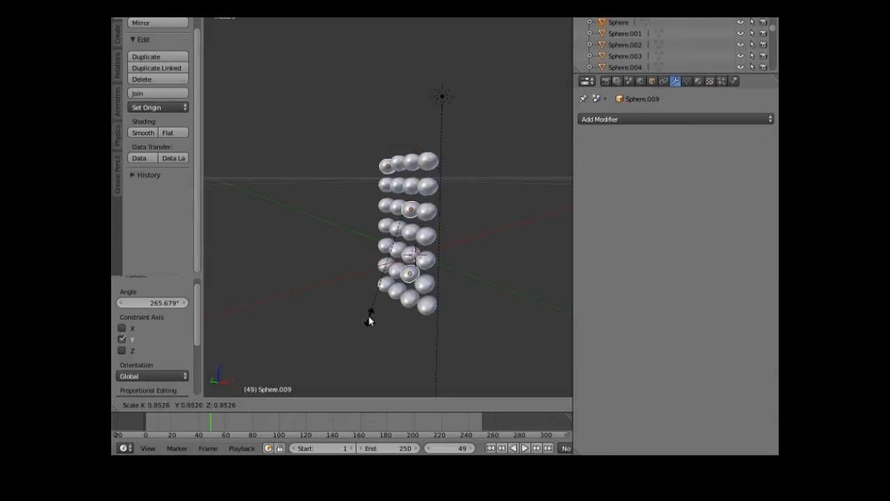
left_click(369, 315)
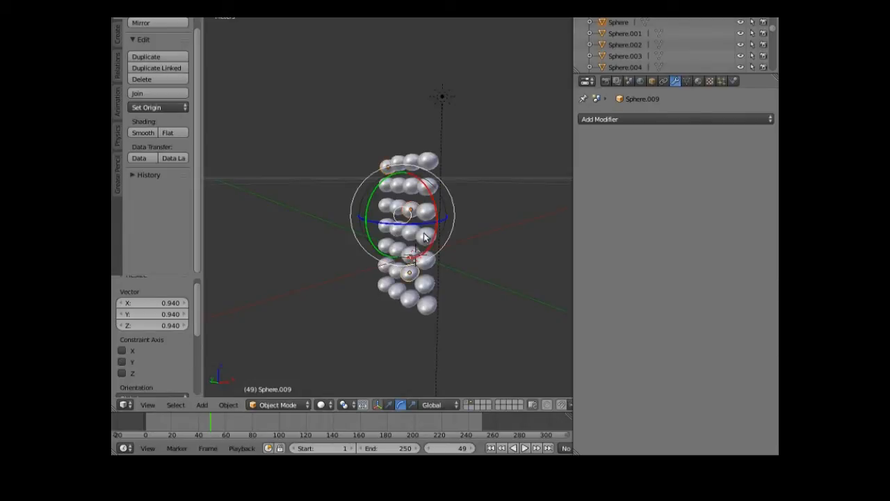
right_click(383, 268)
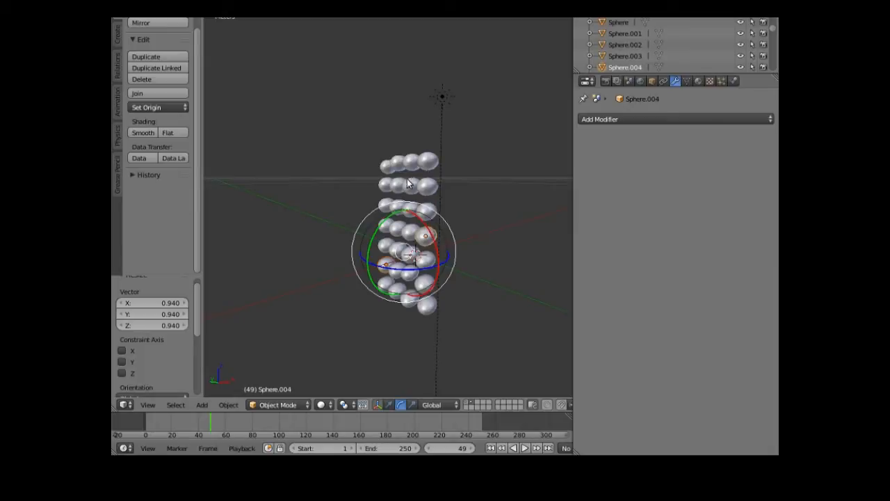
right_click(396, 295)
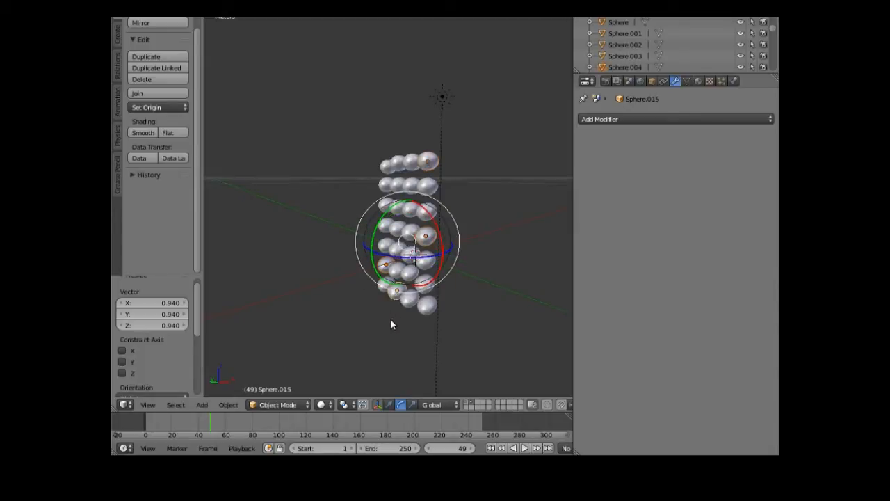
key("s")
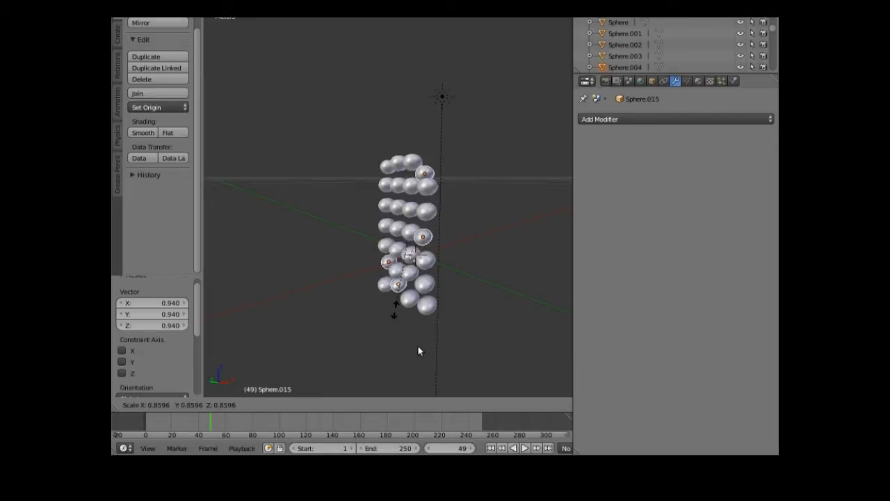
left_click(402, 303)
right_click(387, 287)
- Nudge individual spheres along X, Y and Z to tighten them into a bunch
left_click(390, 406)
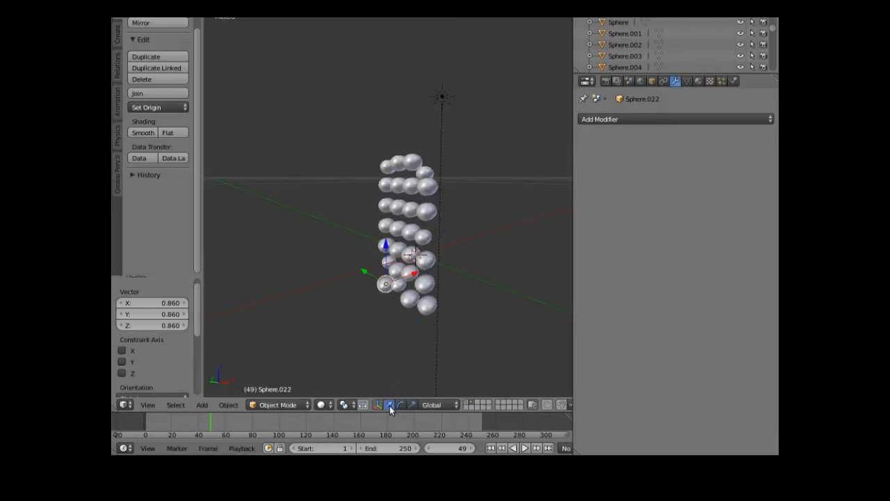
left_click_drag(413, 278, 388, 293)
right_click(400, 274)
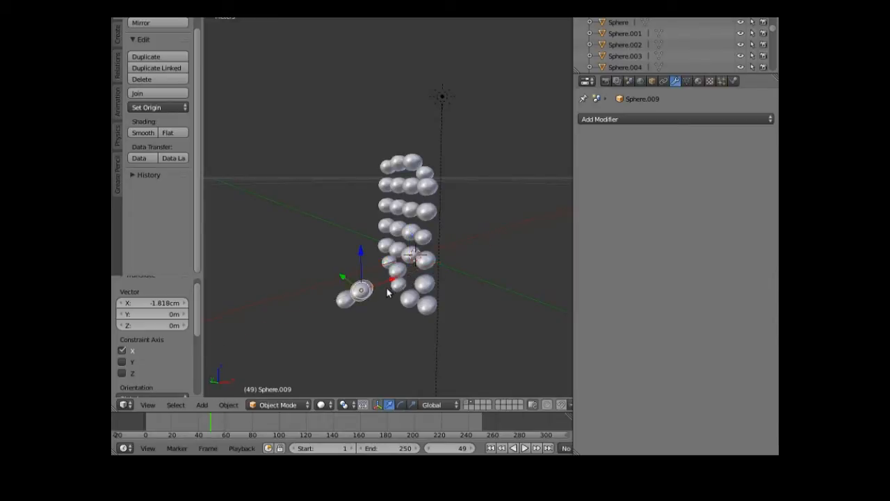
middle_click_drag(359, 330, 420, 292)
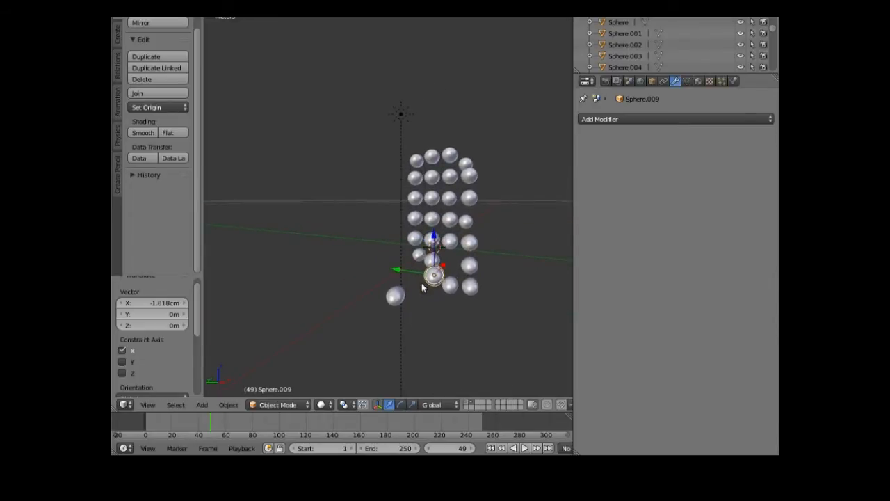
key("g")
key("y")
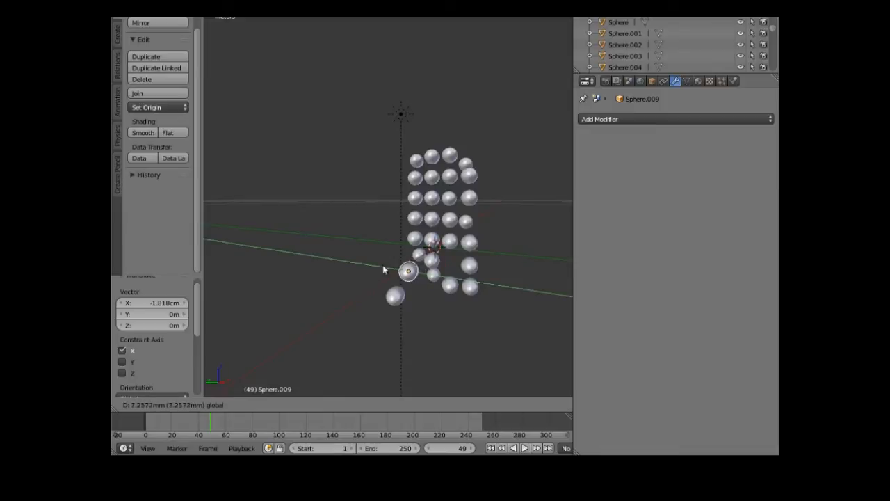
left_click(412, 242)
key("g")
key("z")
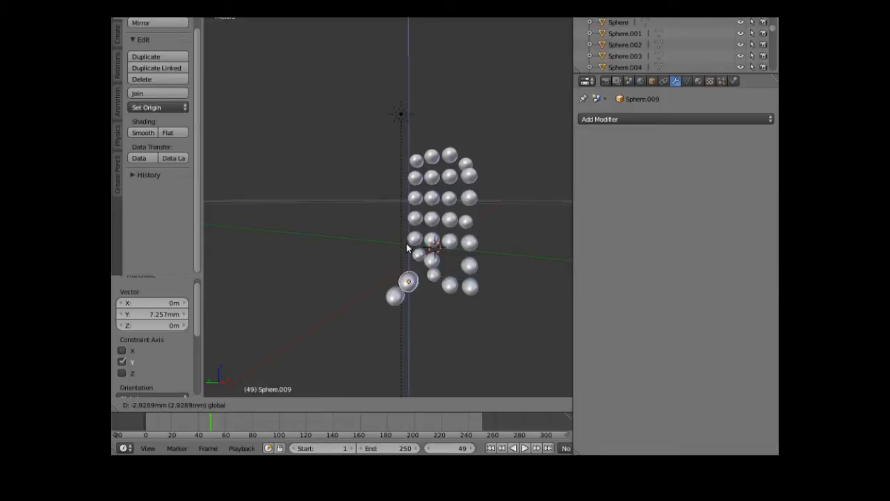
left_click(407, 264)
middle_click_drag(401, 313, 426, 363)
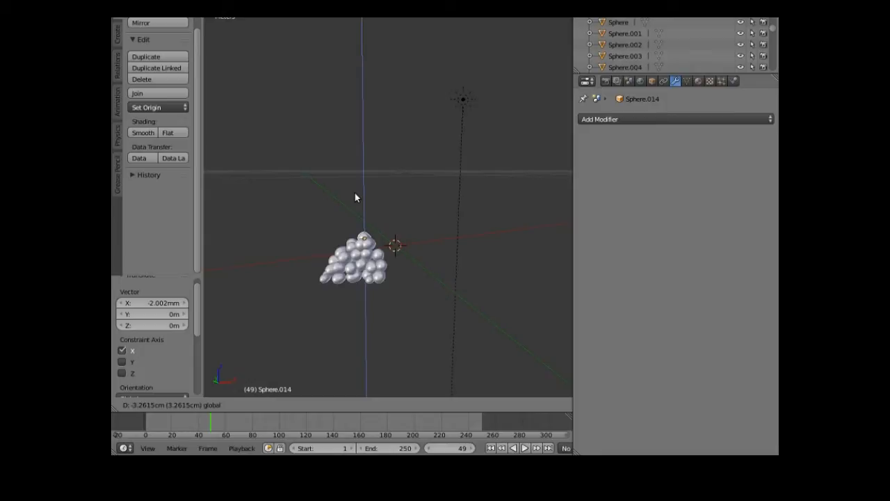
middle_click_drag(363, 328, 397, 304)
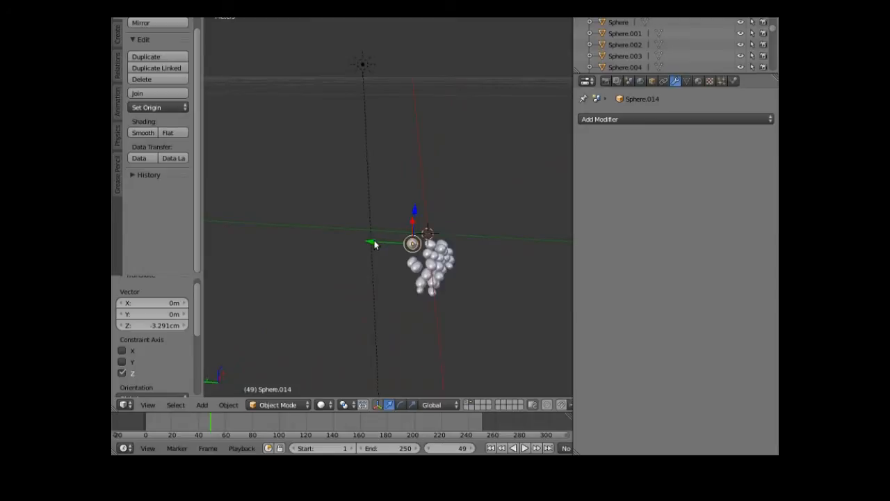
- Shift the whole sphere cluster slightly along Y and lower it along Z
left_click_drag(375, 243, 382, 247)
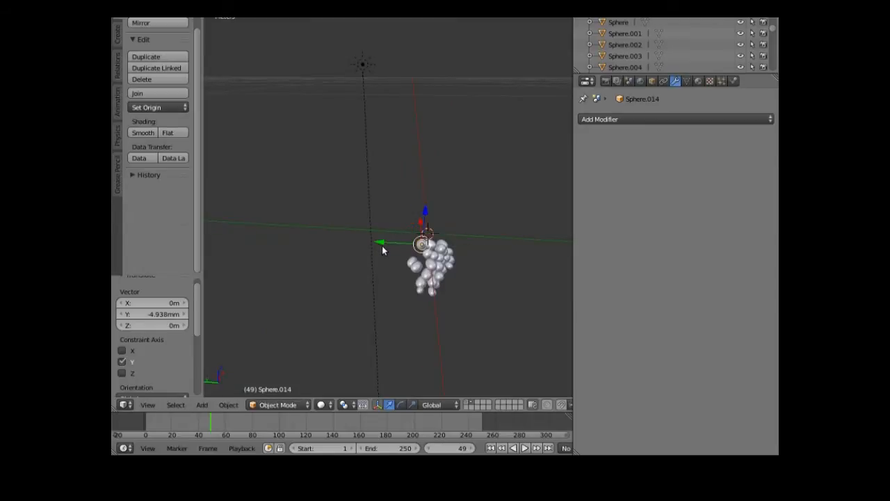
left_click_drag(426, 215, 428, 220)
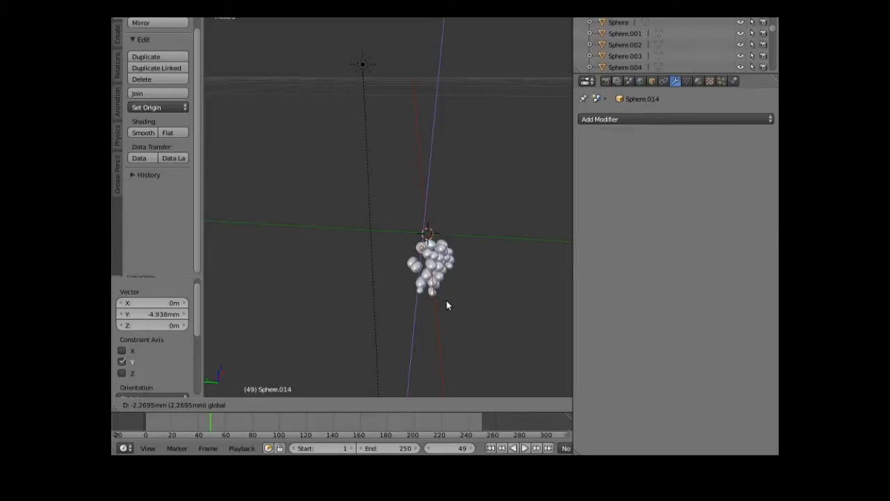
left_click_drag(414, 288, 488, 211)
key("b")
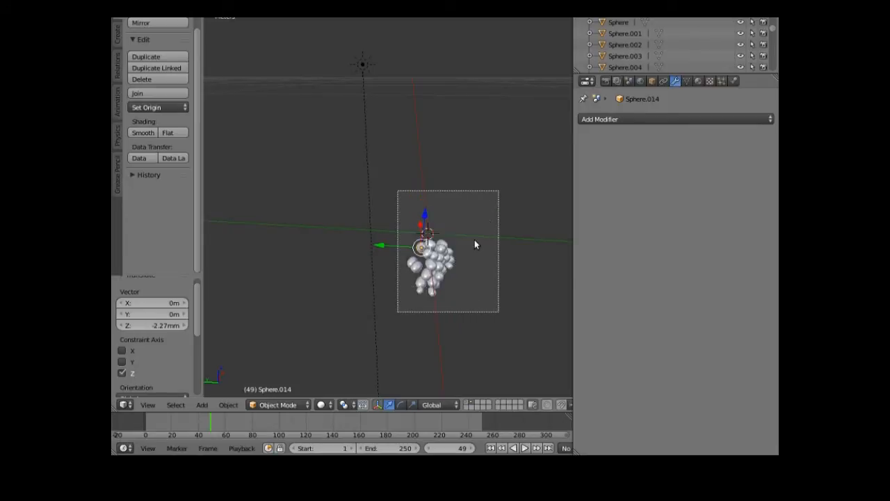
- Move the sphere cluster to another layer and also show the wine glass and tablecloth layer
key("m")
left_click(568, 264)
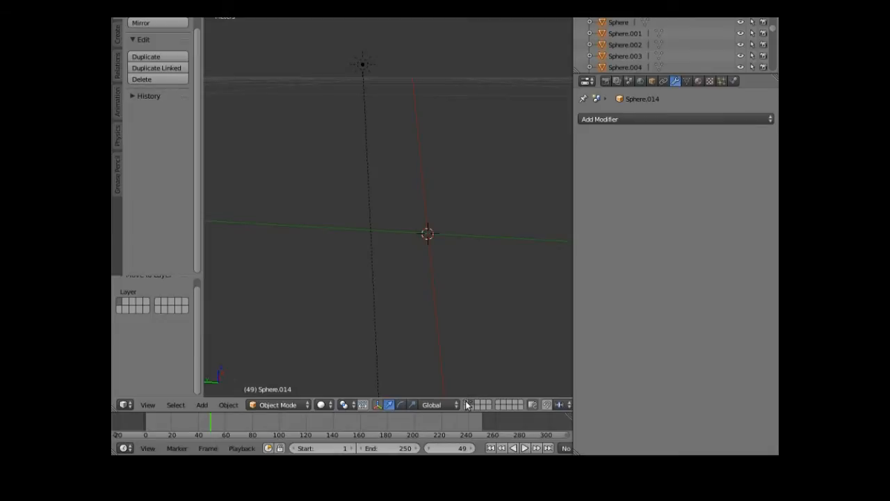
left_click(467, 404)
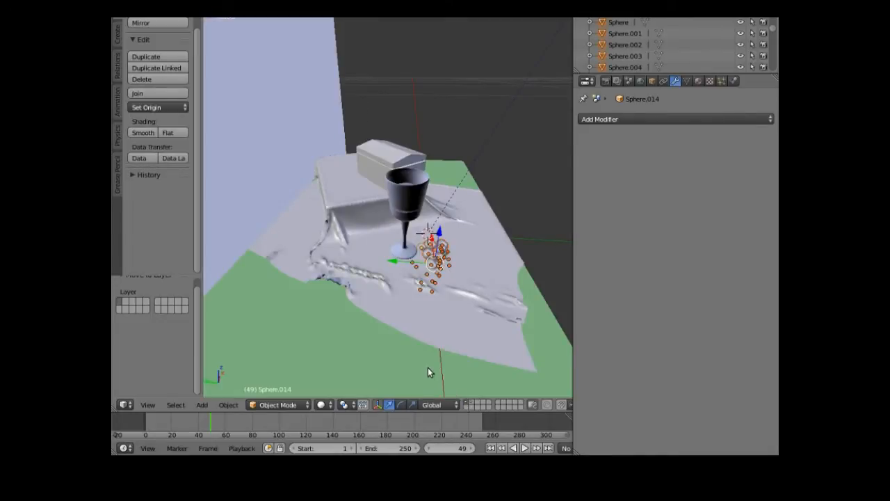
middle_click_drag(427, 366, 340, 340)
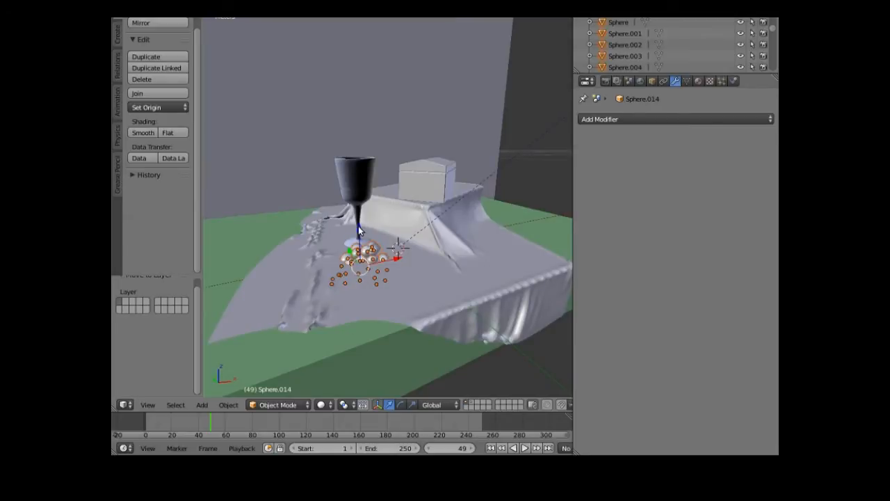
- Raise the grape spheres 1.264 cm along Z so the bunch sits higher
key("g")
key("z")
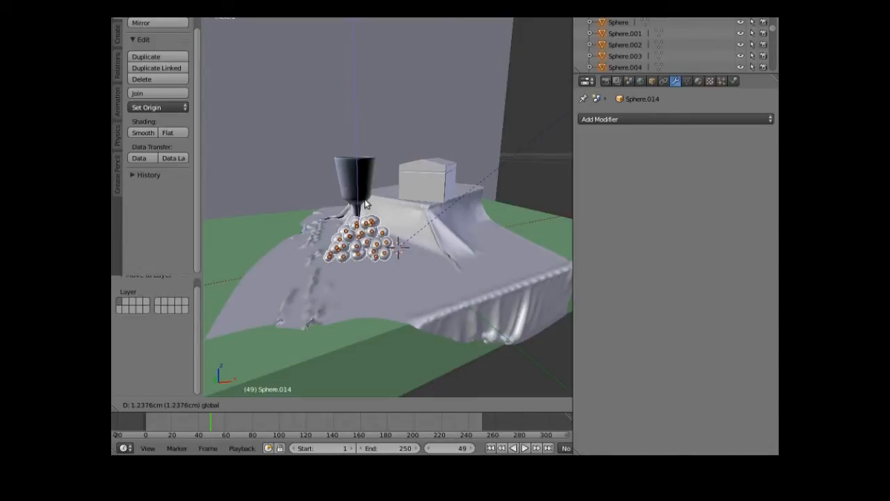
left_click(367, 202)
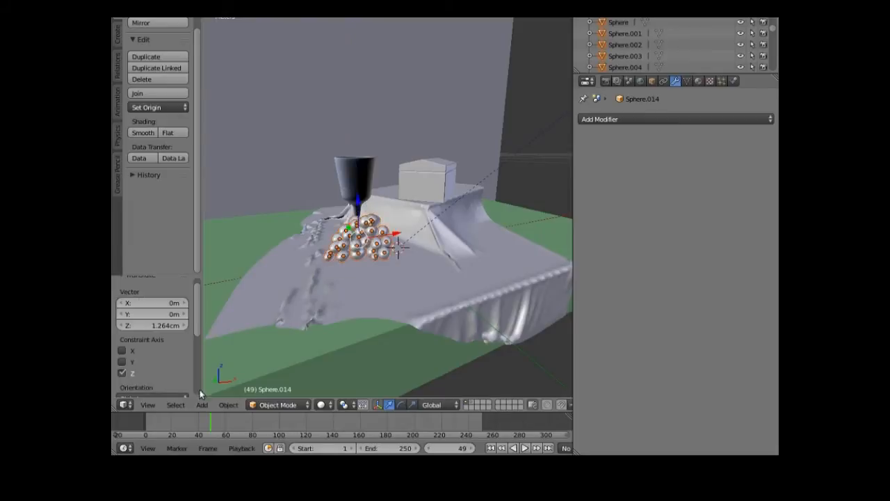
left_click(147, 405)
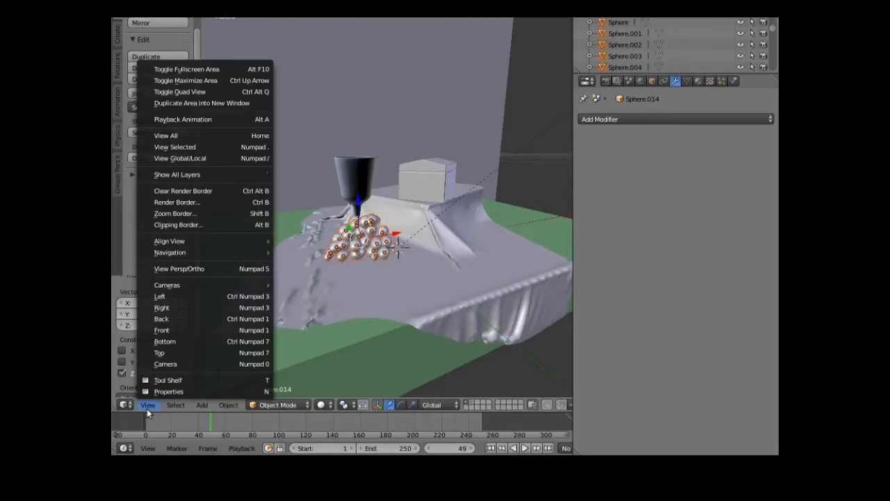
- From the top view, rotate the grape bunch -34° and slide it -1.653 cm along Y, then view through the camera
left_click(174, 350)
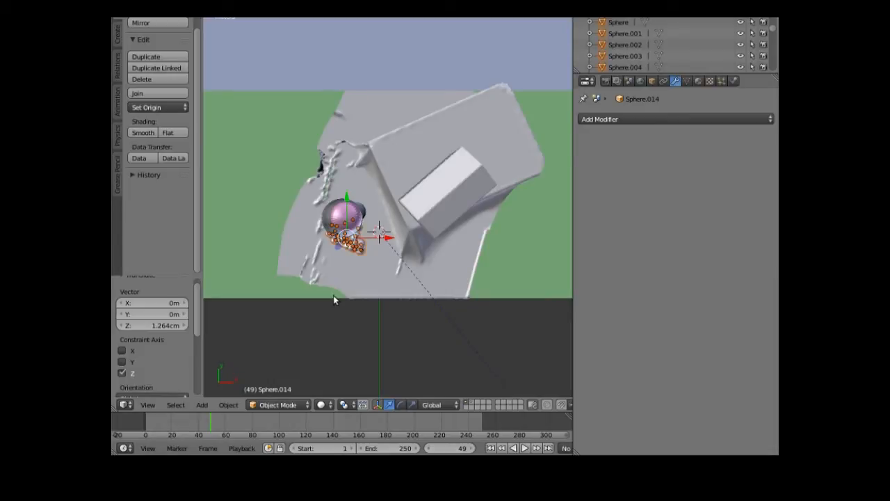
key("r")
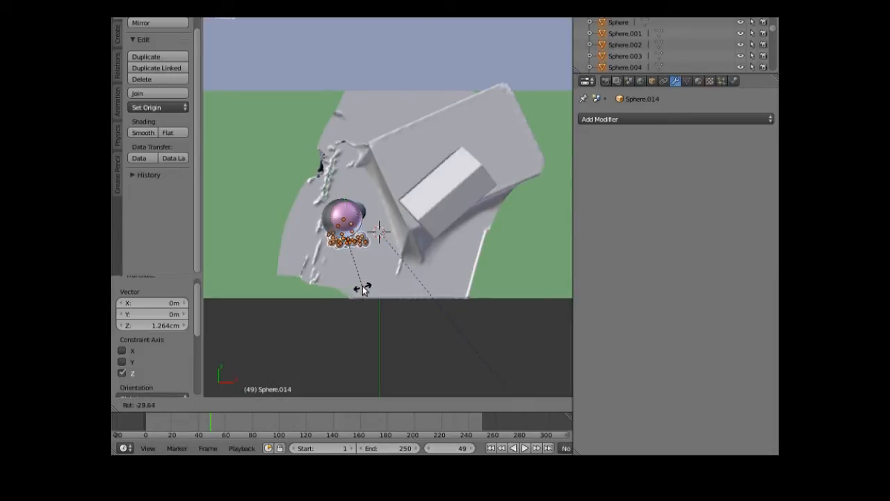
left_click(367, 287)
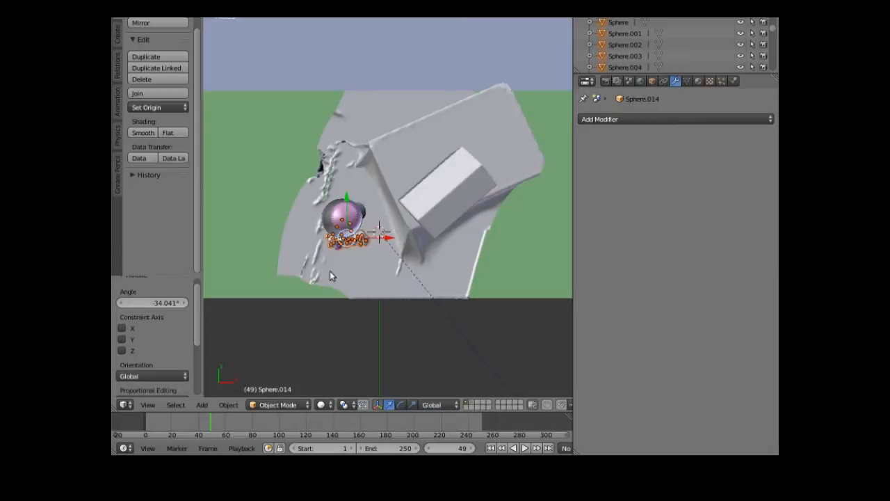
left_click_drag(346, 194, 352, 223)
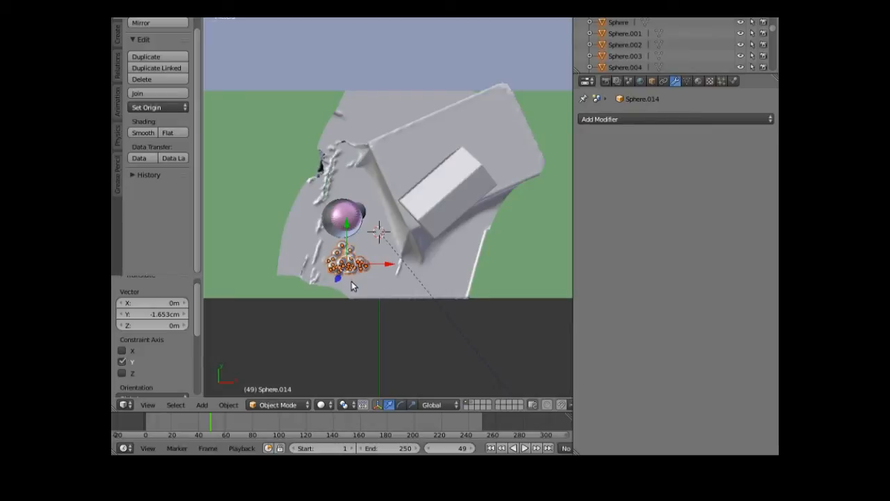
left_click(149, 406)
left_click(177, 363)
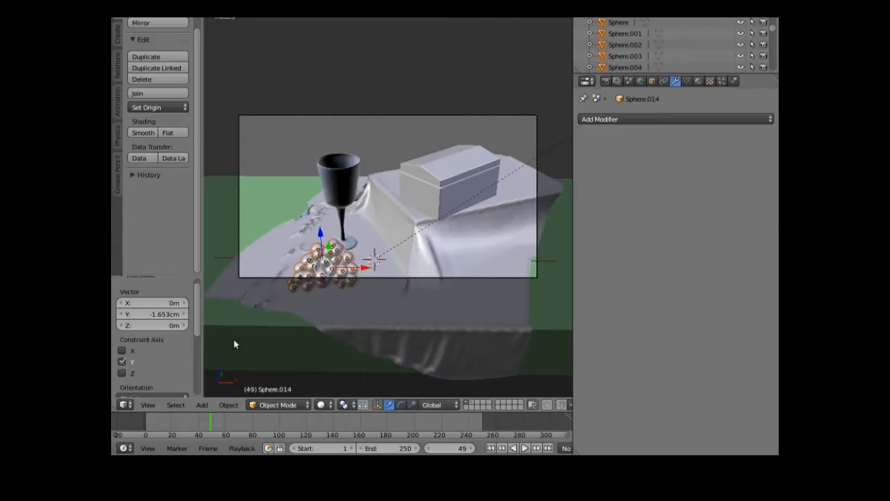
- Orbit closer and join all the grape spheres into a single object
scroll(220, 159, "down", 3)
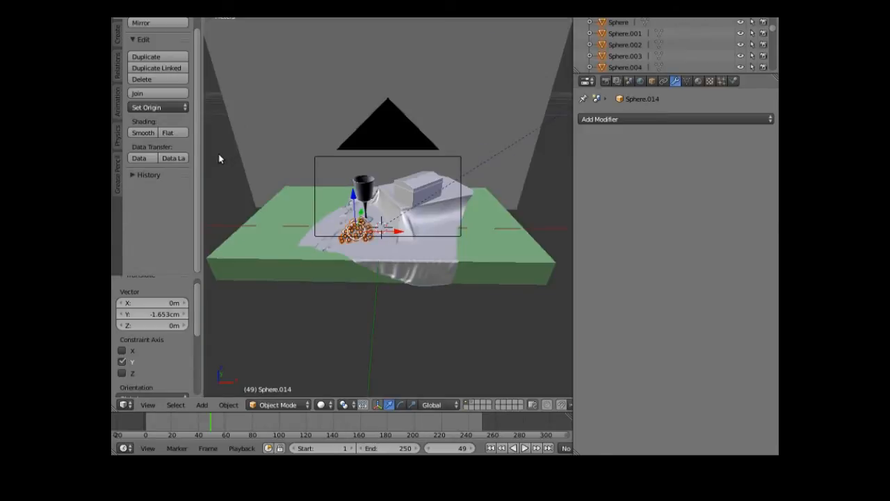
middle_click_drag(219, 159, 310, 242)
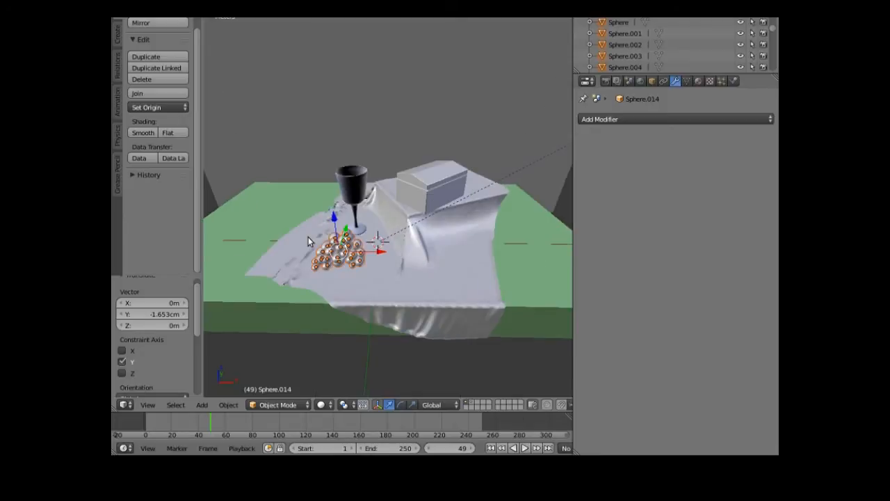
scroll(308, 241, "up", 3)
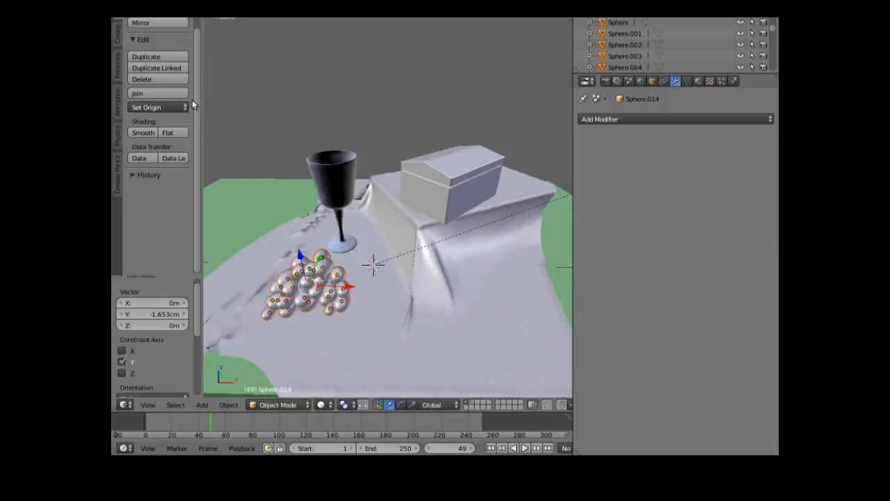
left_click(158, 91)
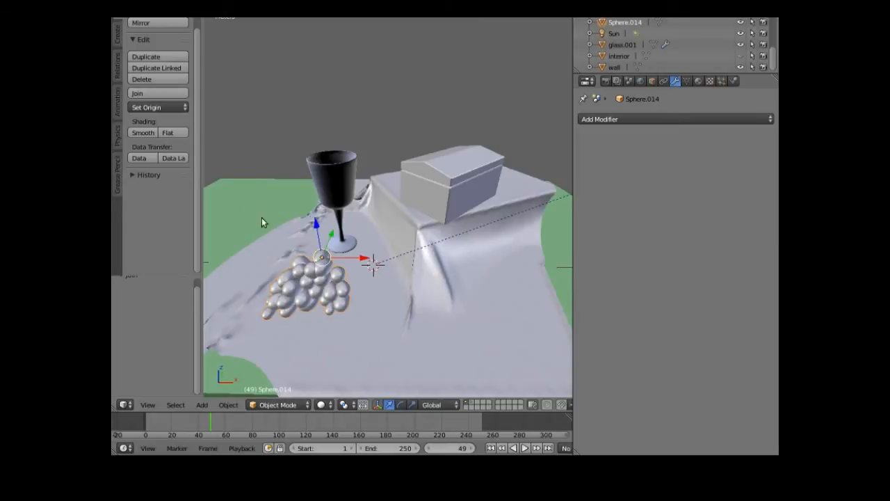
- Shift the grape bunch 7.881 mm along X beside the glass stem, then switch to Firefox
left_click_drag(364, 259, 381, 285)
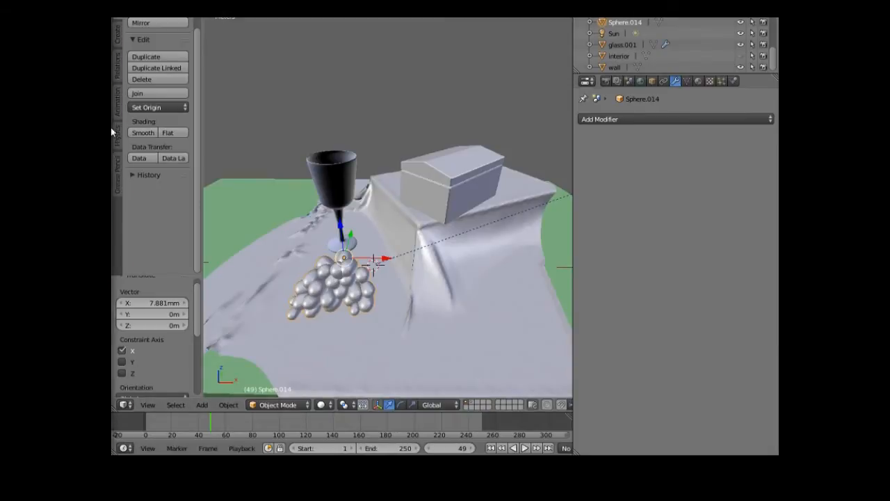
mouse_move(112, 128)
left_click(126, 44)
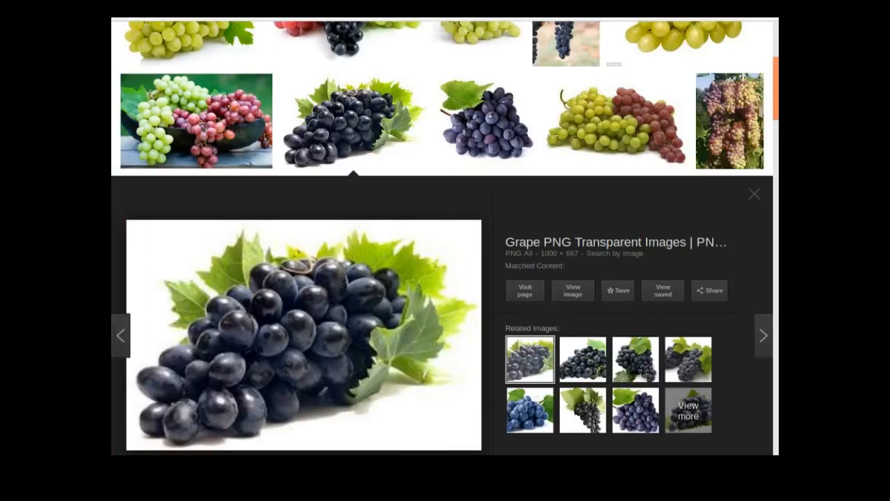
- Switch to the 'vine leaf' Google Images tab and scroll through the green leaf thumbnails
key("ctrl+Tab")
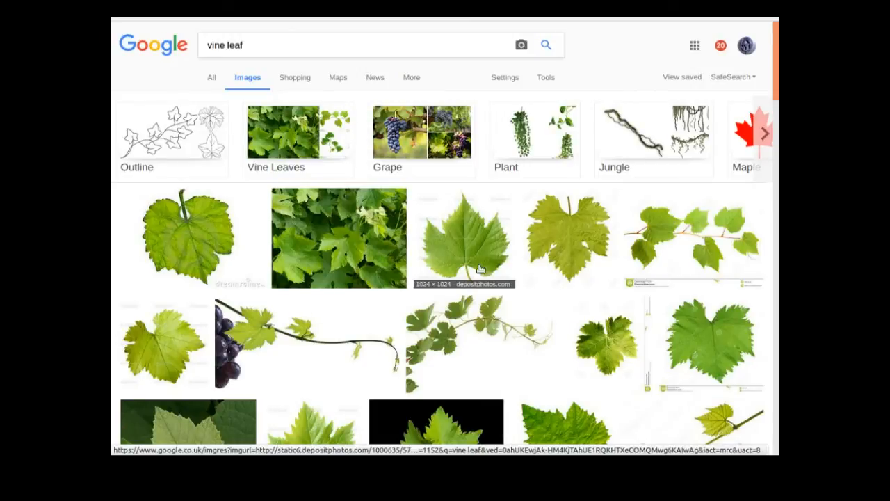
scroll(491, 316, "down", 3)
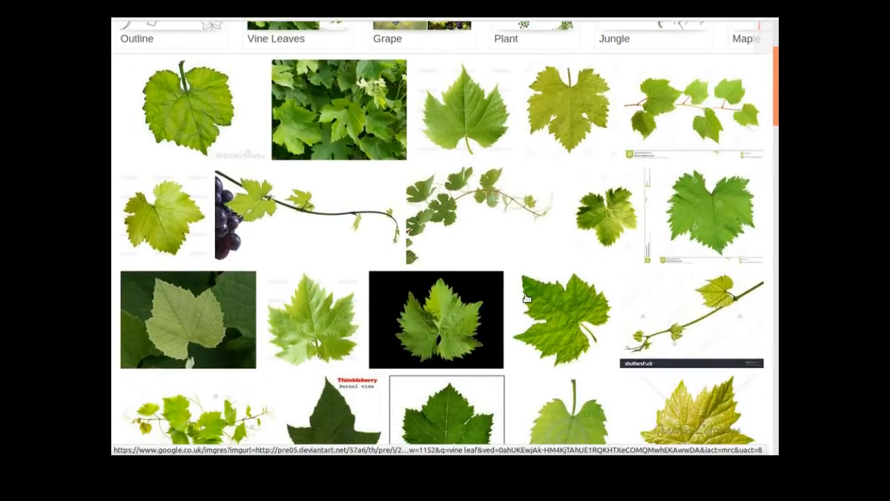
scroll(527, 298, "down", 2)
scroll(521, 294, "down", 2)
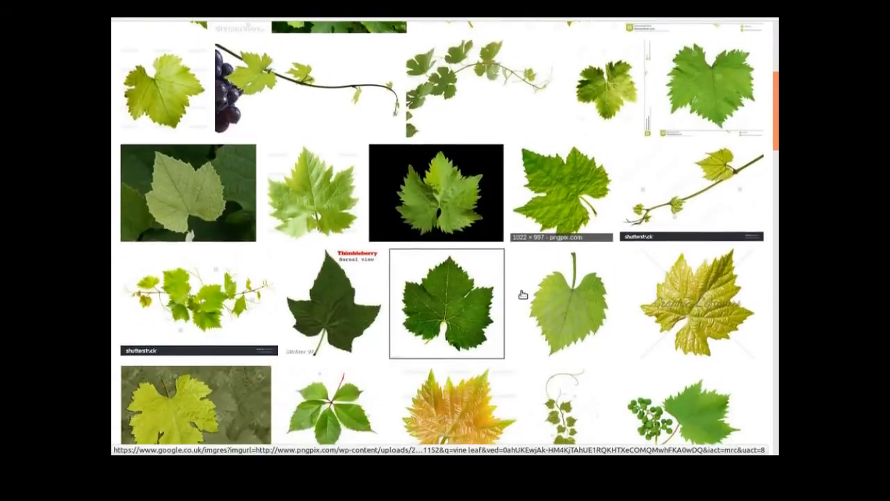
scroll(523, 296, "down", 1)
scroll(523, 295, "up", 6)
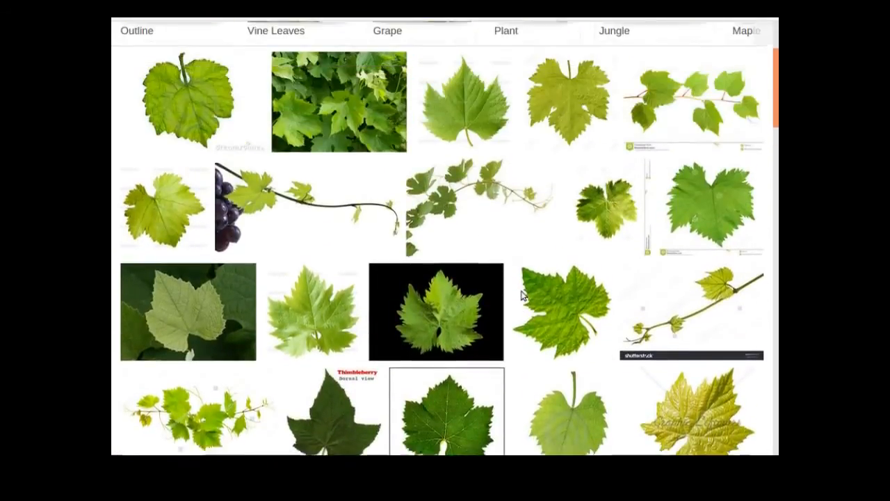
scroll(523, 295, "up", 2)
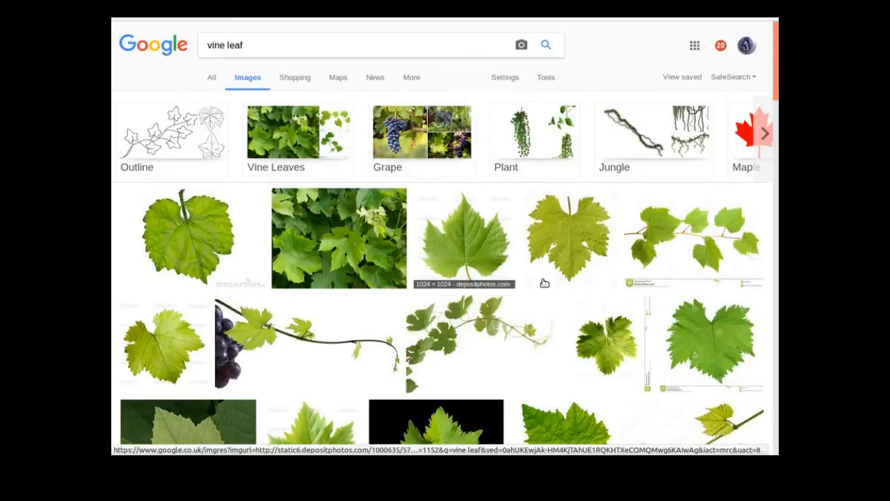
scroll(522, 296, "down", 2)
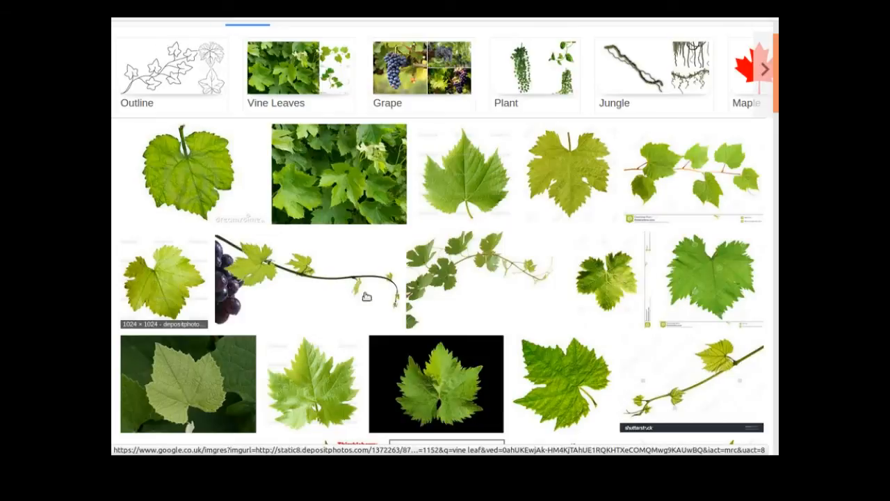
- Save the full-size PngPix grape vine leaf PNG to the Desktop, then launch GIMP
left_click(547, 377)
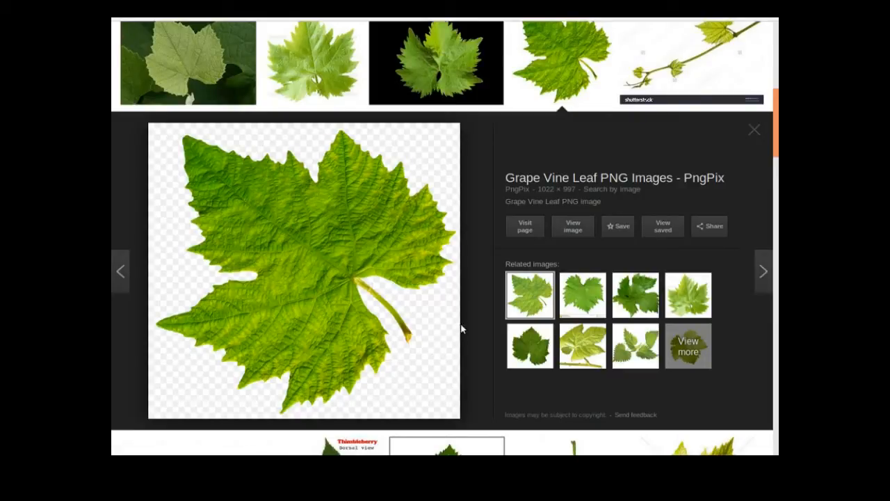
left_click(569, 233)
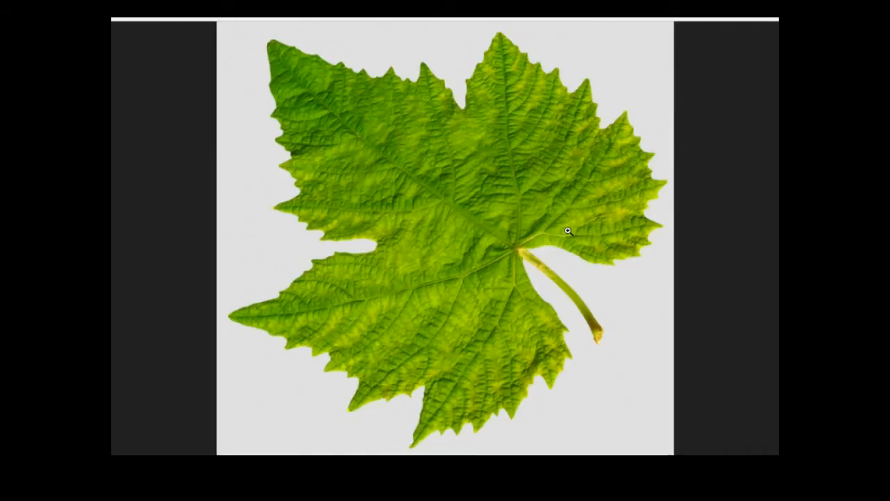
right_click(399, 296)
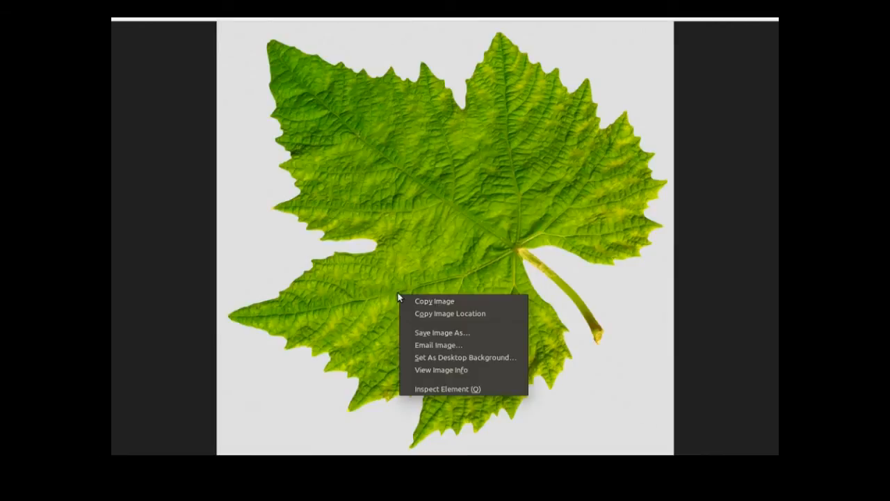
left_click(438, 334)
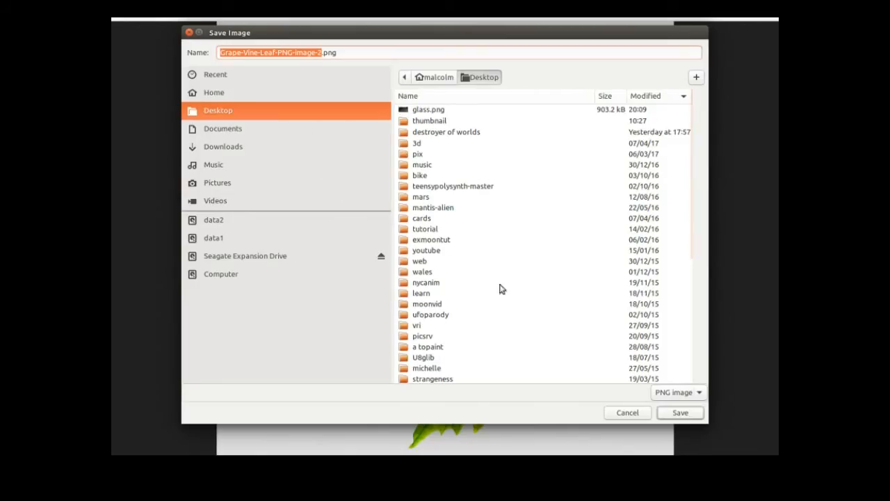
left_click(680, 414)
mouse_move(119, 84)
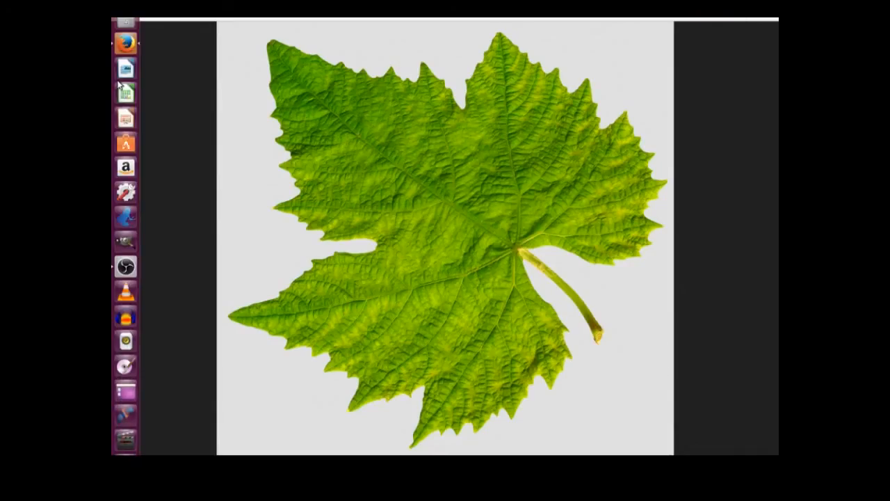
left_click(125, 244)
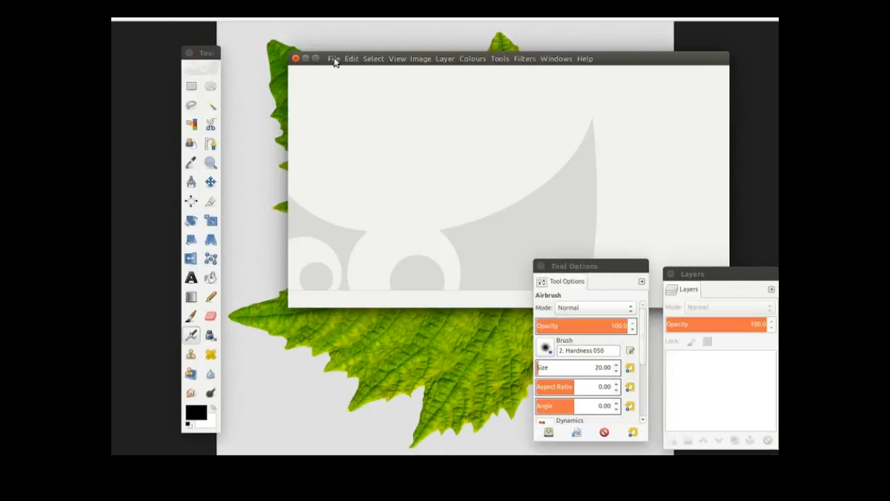
left_click(334, 60)
left_click(352, 93)
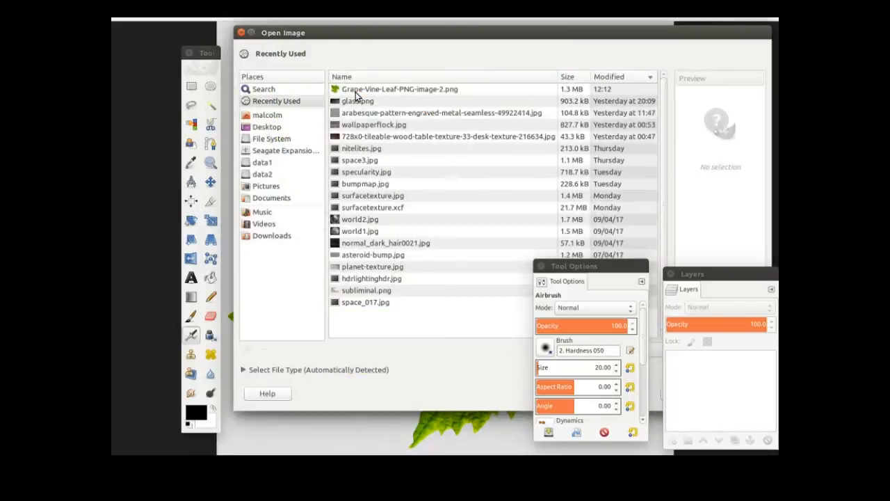
left_click(364, 89)
double_click(364, 91)
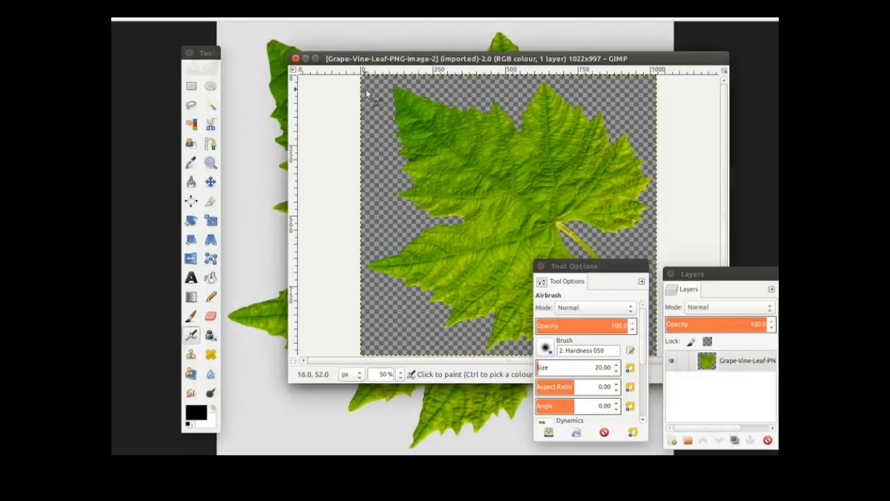
left_click_drag(661, 57, 568, 41)
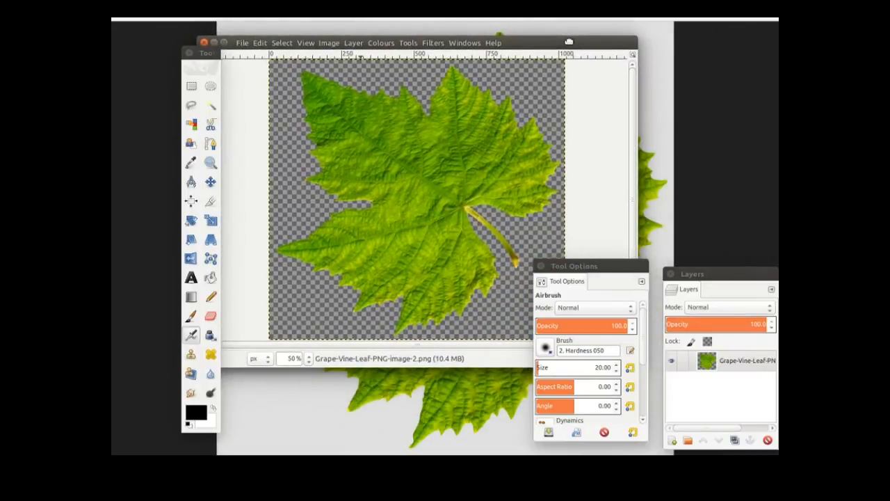
left_click(203, 48)
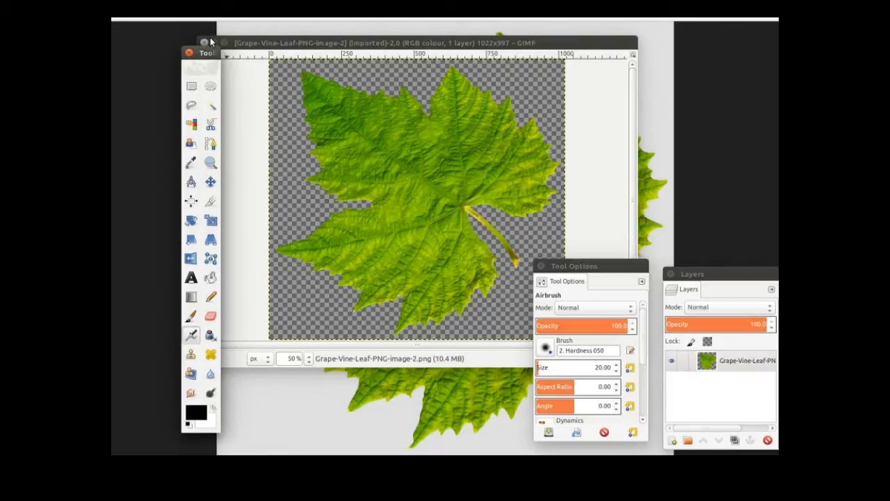
left_click(205, 43)
left_click(204, 43)
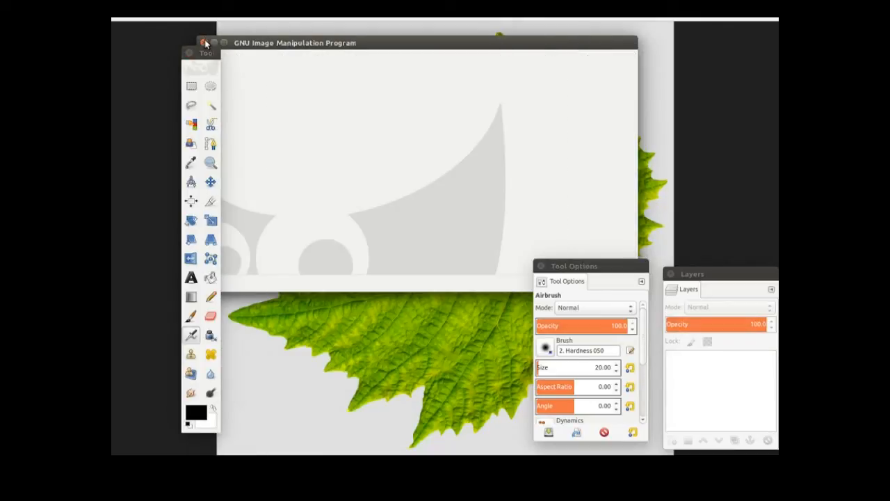
- Quit GIMP and import Grape-Vine-Leaf-PNG-image-2.png from the Desktop as an image plane
left_click(205, 43)
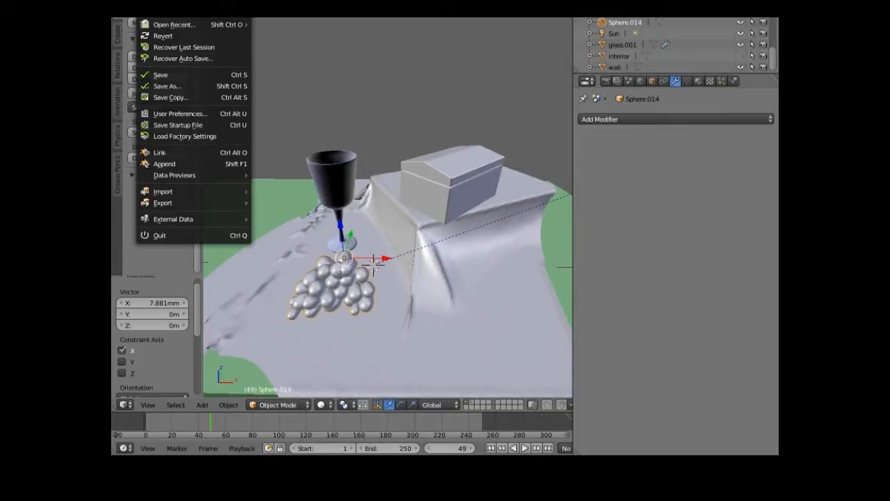
mouse_move(188, 193)
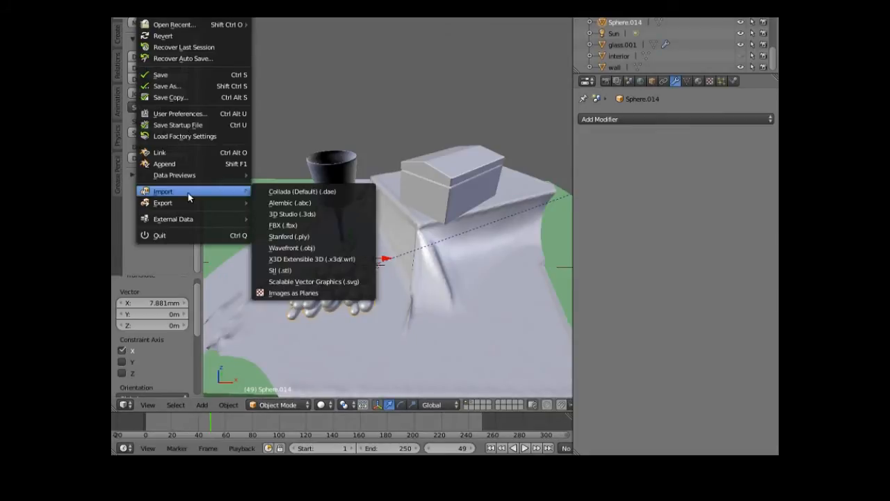
left_click(290, 295)
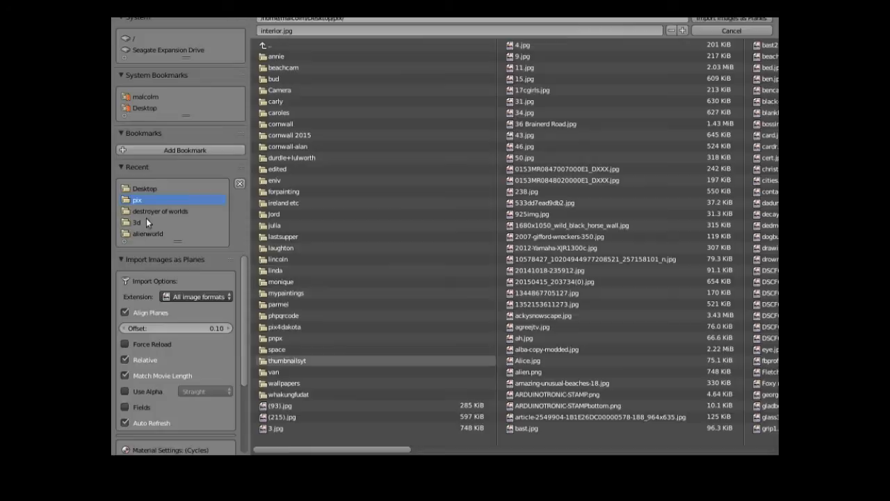
left_click(153, 188)
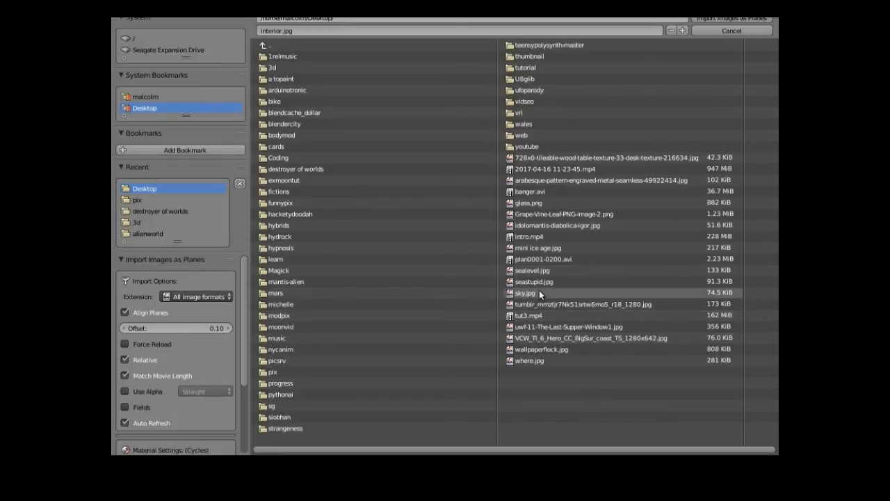
left_click(557, 214)
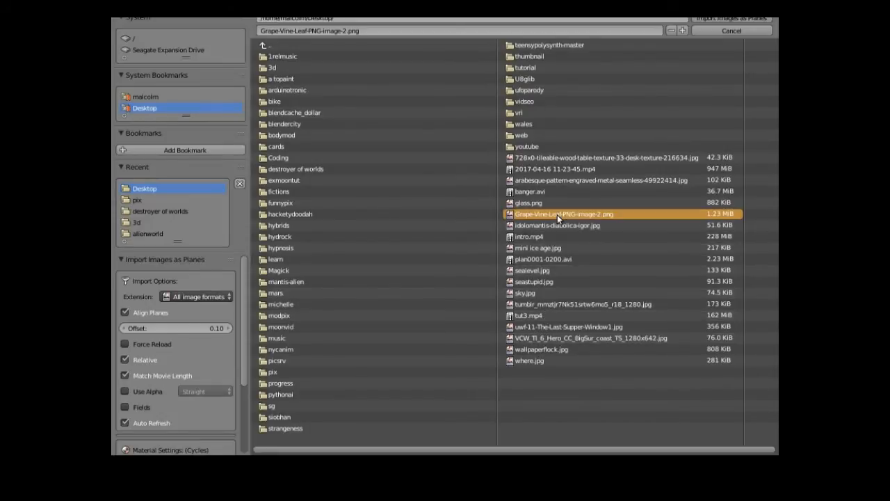
double_click(557, 215)
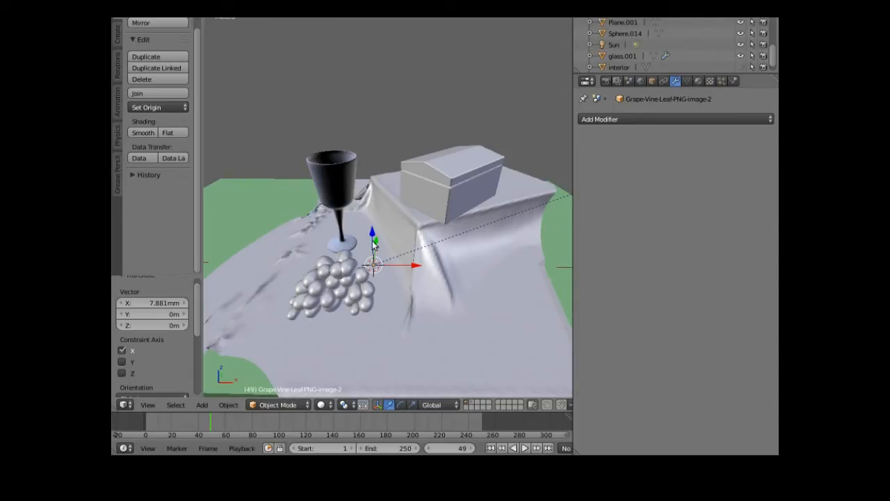
- Raise the leaf plane 9.858 mm, move it -3.728 cm along Y, and enter Edit Mode
left_click_drag(373, 240, 387, 273)
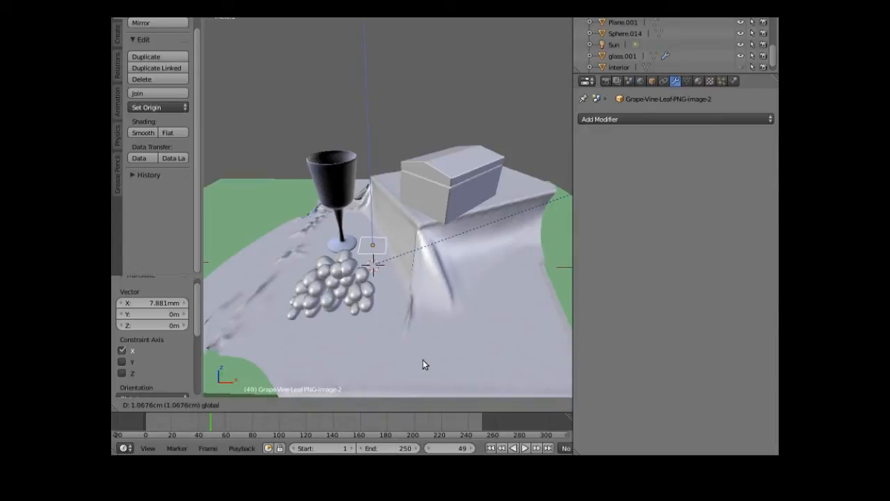
left_click(324, 387)
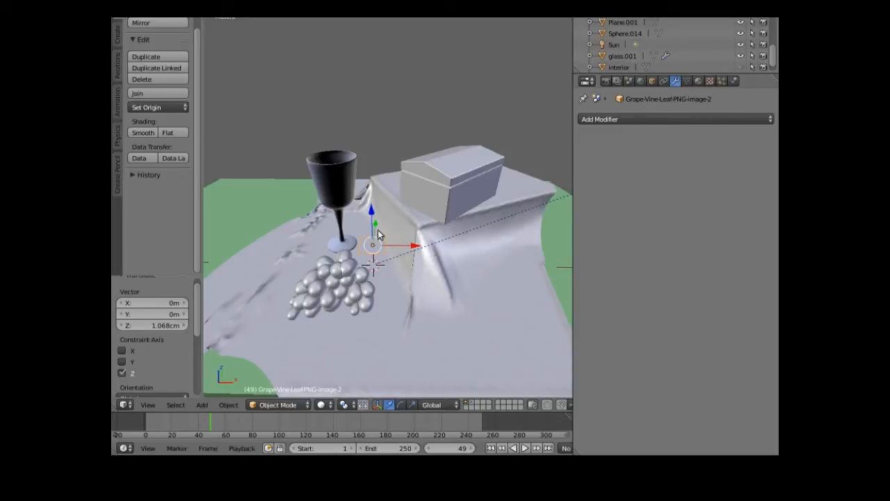
left_click_drag(376, 228, 358, 288)
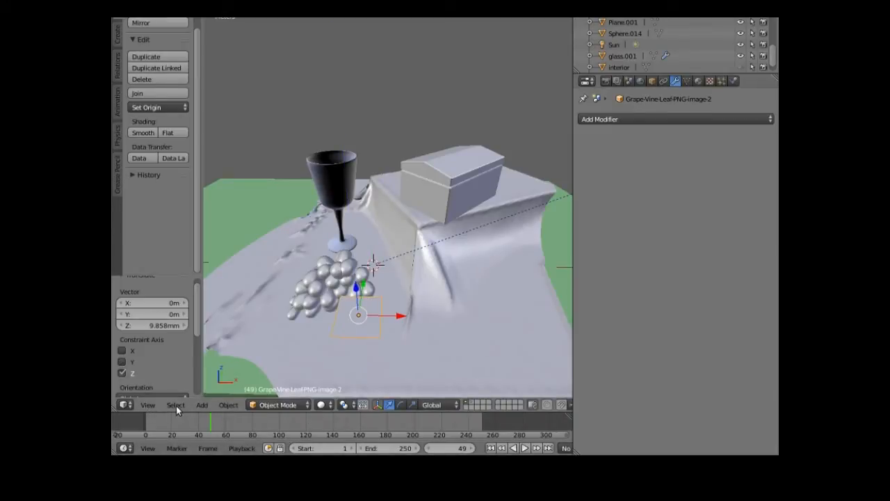
left_click(282, 408)
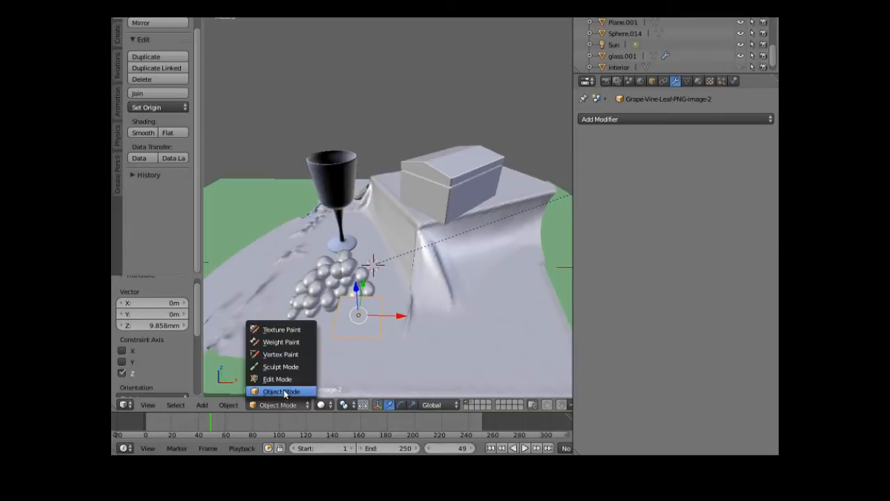
left_click(281, 379)
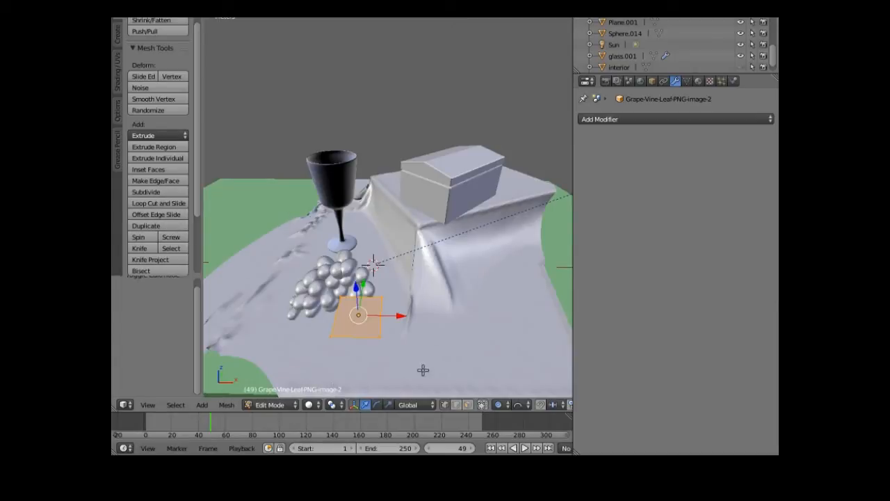
- Switch the viewport to Texture shading and orbit to see the leaf plane
left_click(308, 405)
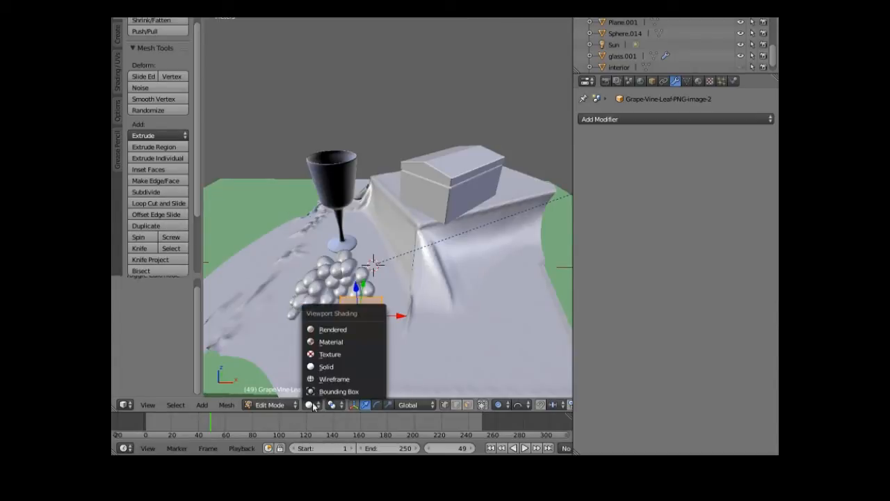
left_click(336, 355)
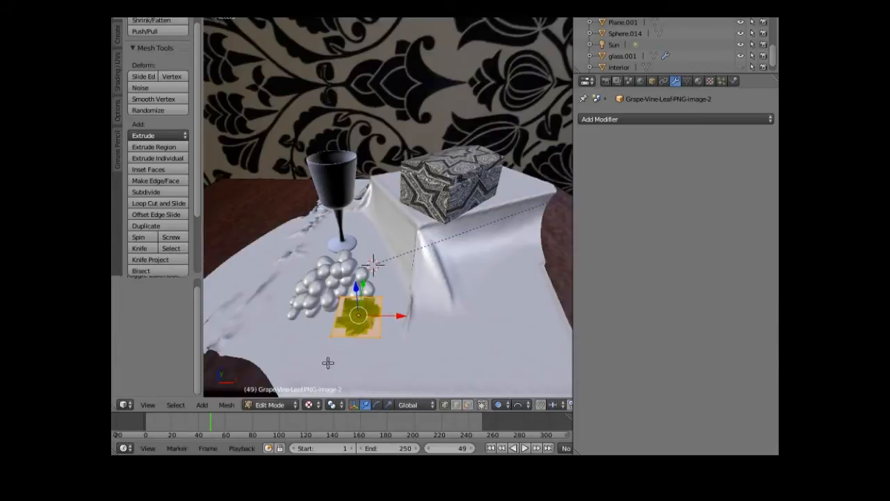
scroll(327, 380, "up", 3)
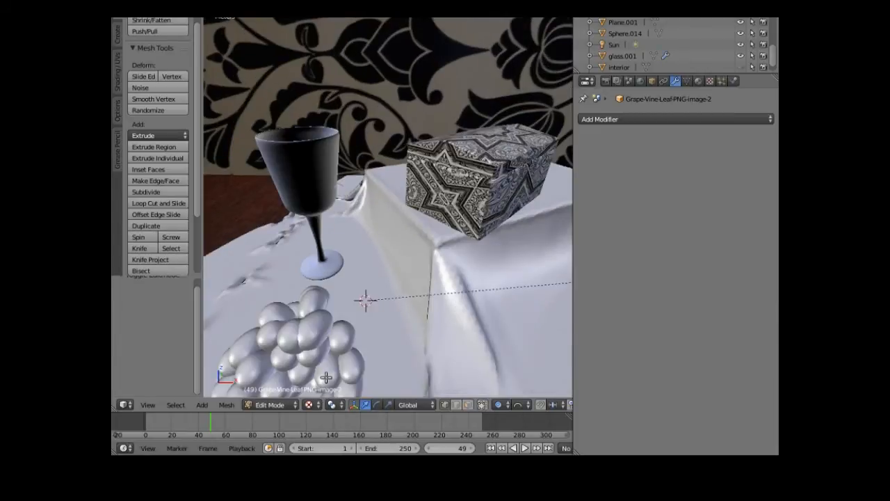
scroll(327, 377, "down", 3)
middle_click_drag(326, 376, 339, 384)
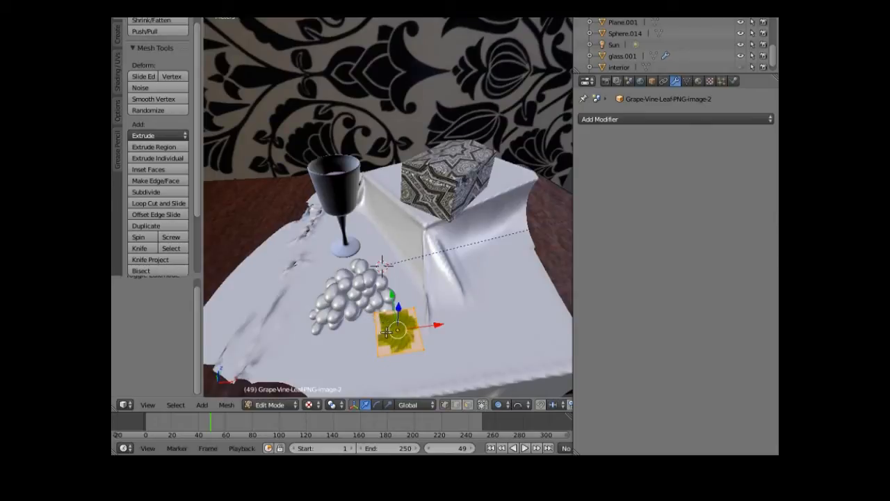
- Subdivide the leaf plane's mesh and preview it in Rendered shading
left_click(150, 193)
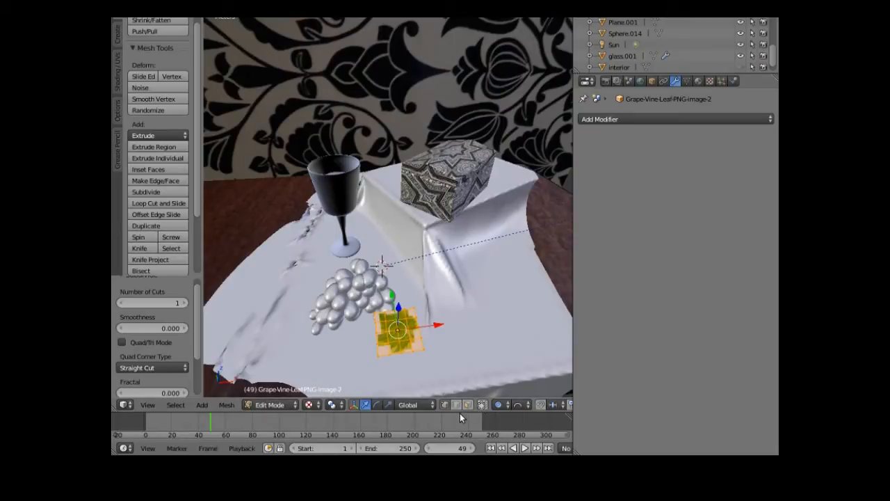
left_click(310, 405)
left_click(332, 329)
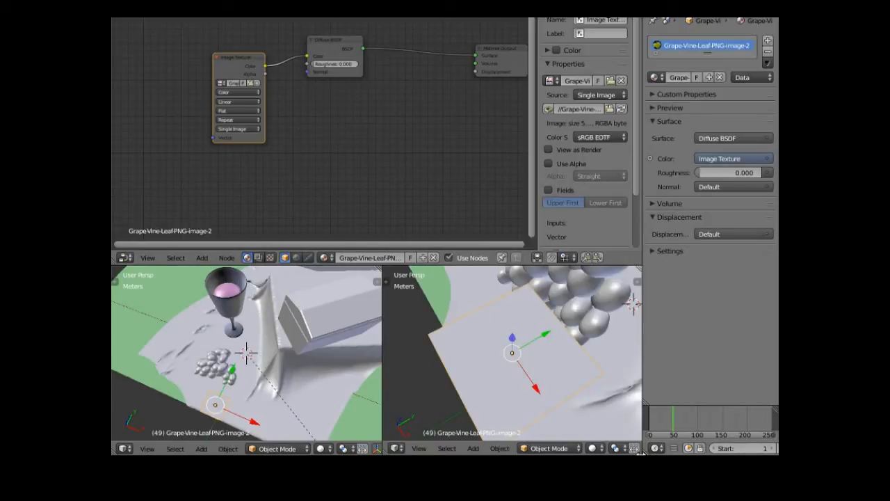
- Set the second viewport to Rendered shading and move the Image Texture and Diffuse BSDF nodes left
left_click(593, 449)
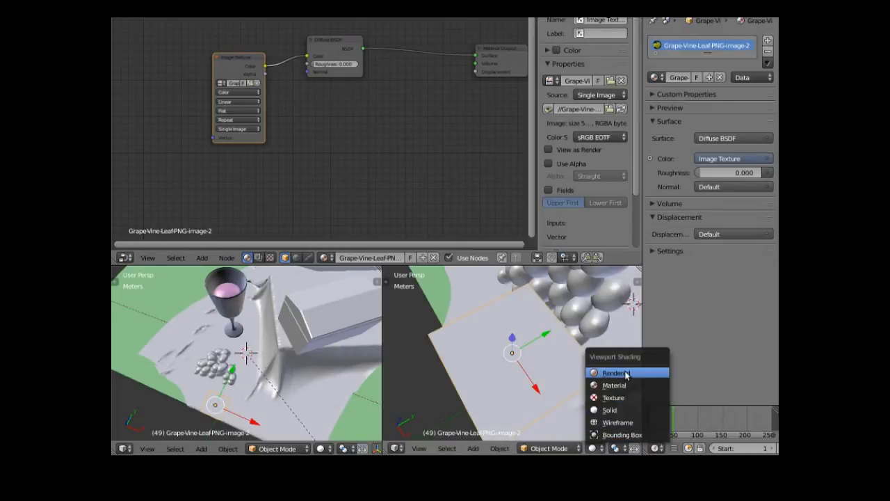
left_click(616, 373)
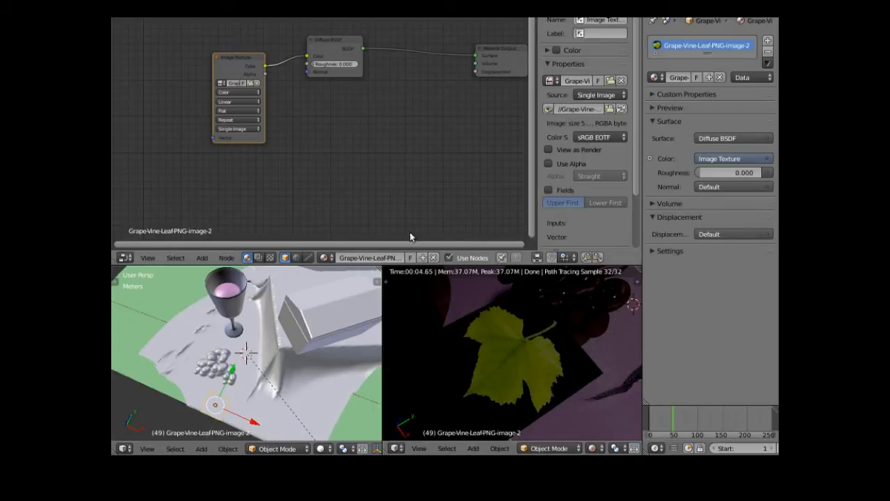
left_click_drag(236, 58, 213, 46)
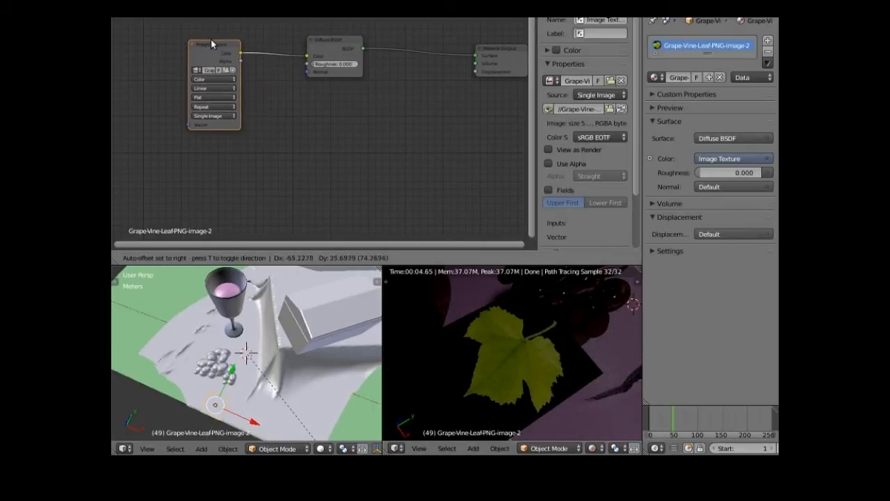
left_click_drag(334, 39, 312, 39)
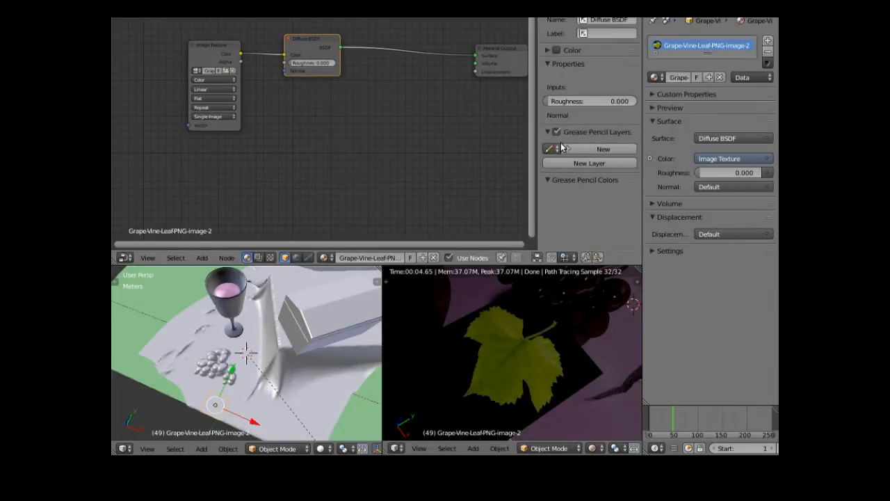
key("n")
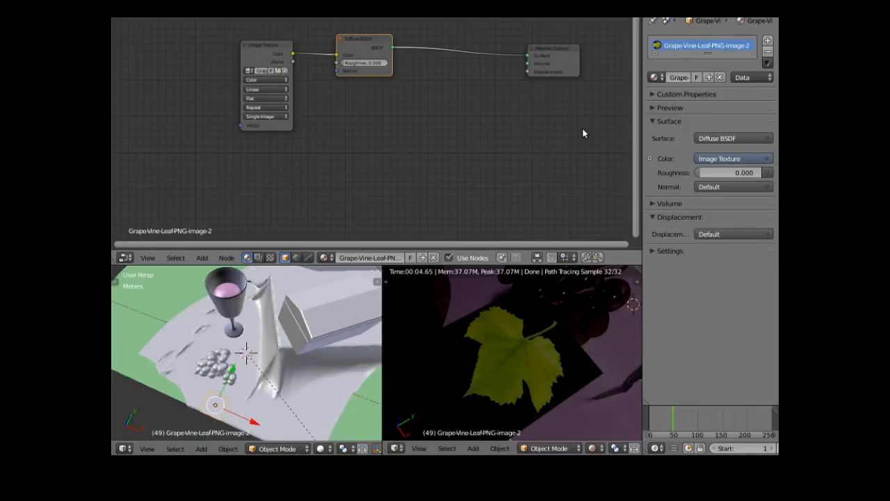
key("n")
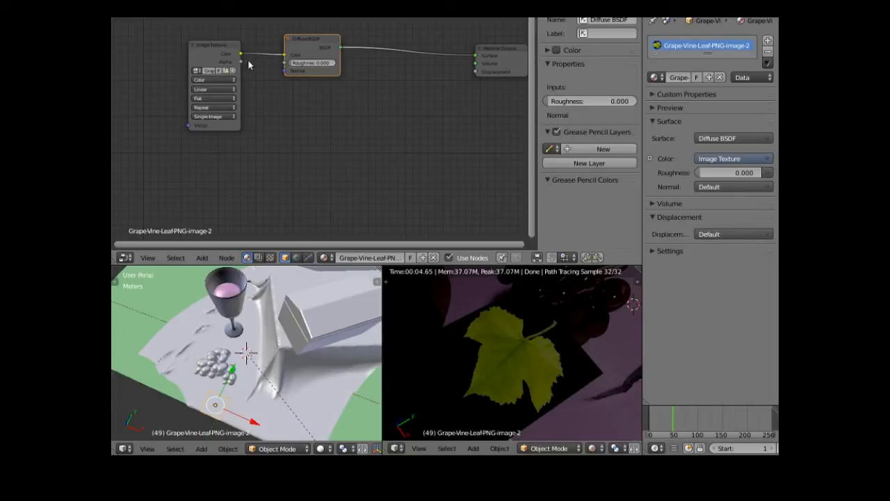
- On the Image Texture node, enable Use Alpha with Premultiplied alpha mode
left_click(205, 57)
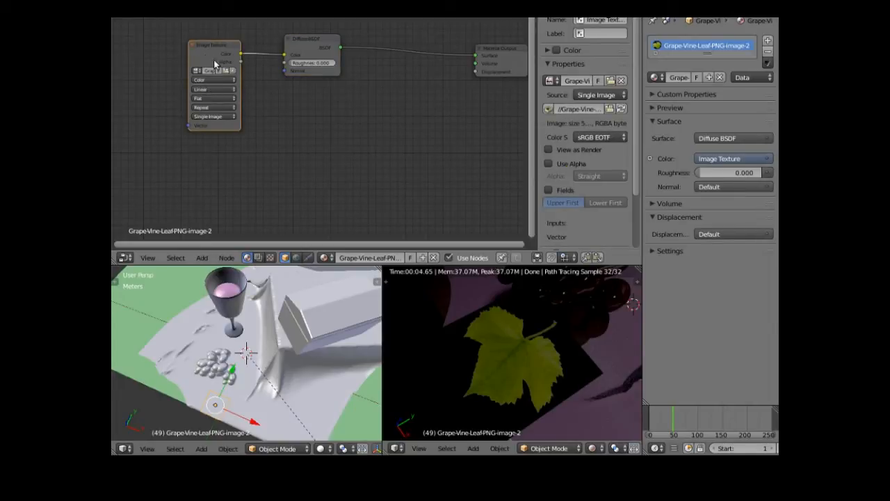
left_click(548, 163)
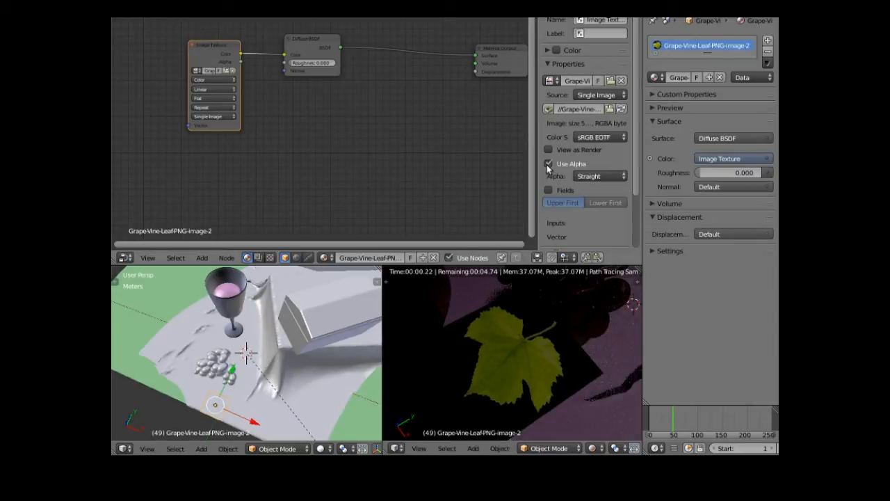
left_click(623, 177)
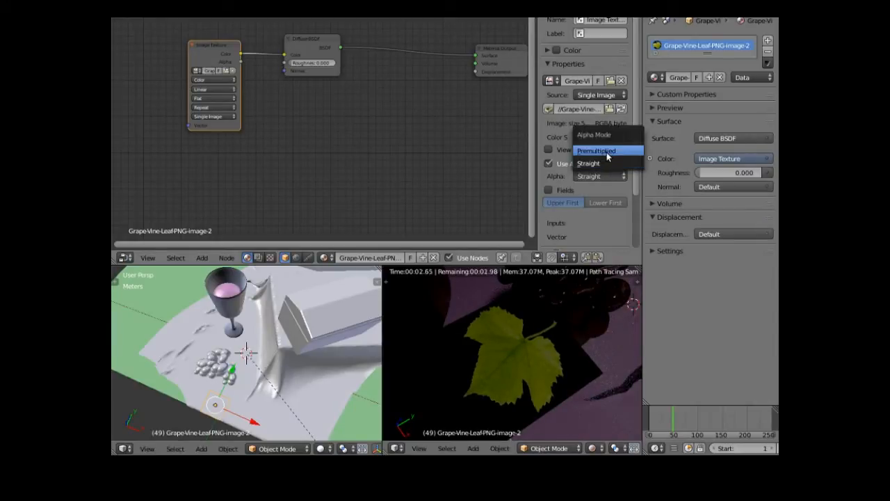
left_click(607, 152)
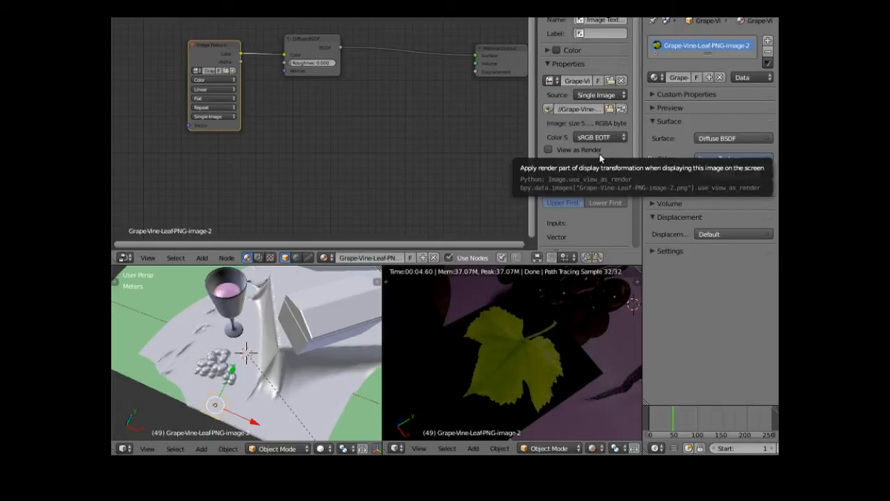
- Insert a Mix Shader node between the Diffuse BSDF and the material output
left_click(202, 258)
mouse_move(222, 202)
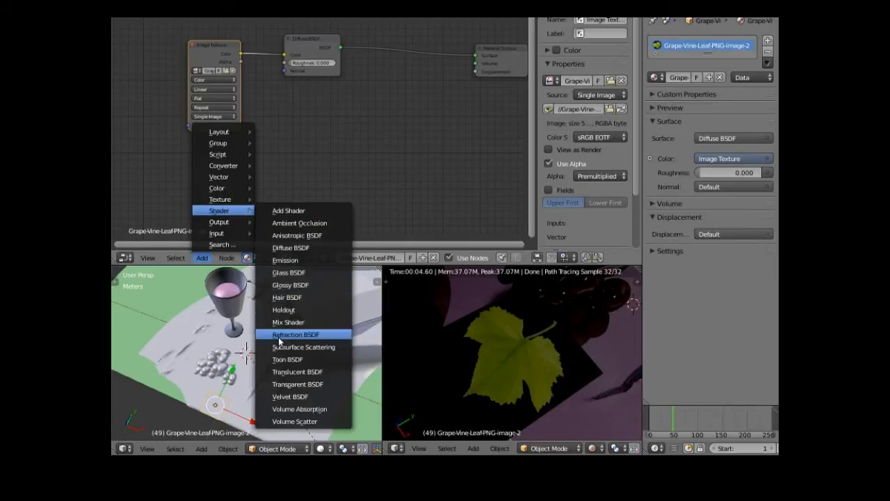
left_click(288, 323)
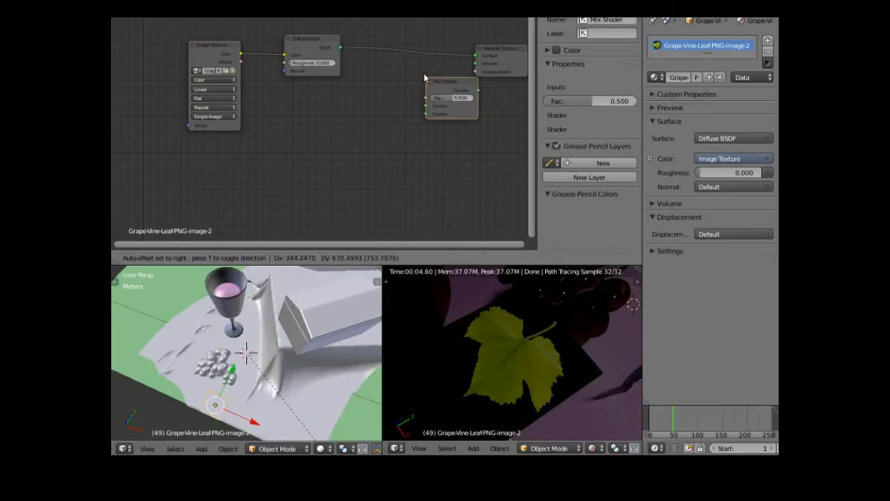
left_click(392, 42)
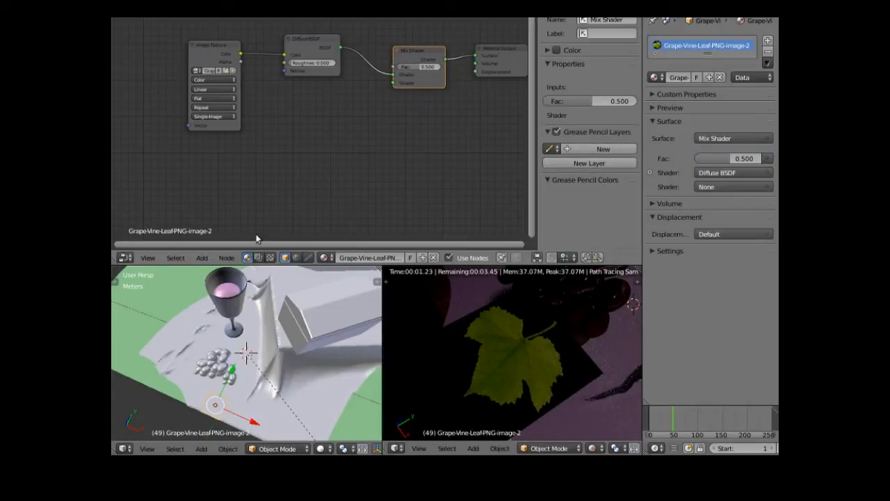
- Add a Transparent BSDF node below Diffuse and connect it into the Mix Shader
left_click(200, 258)
mouse_move(241, 212)
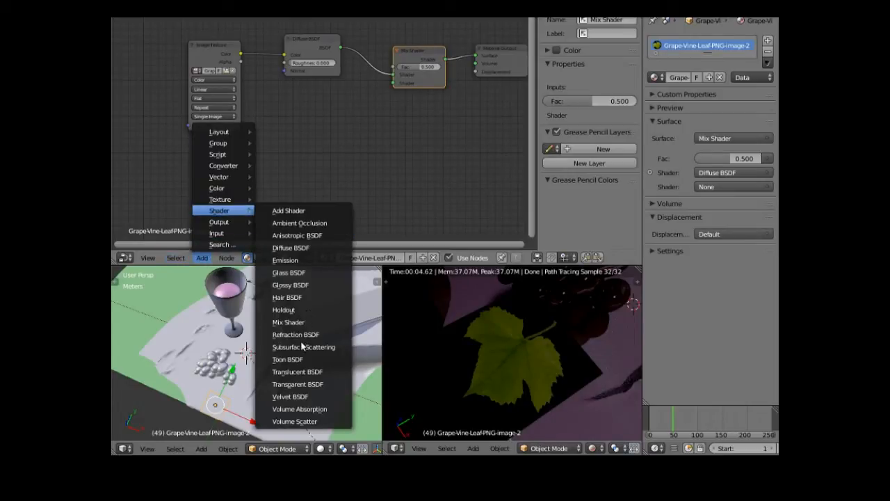
left_click(298, 384)
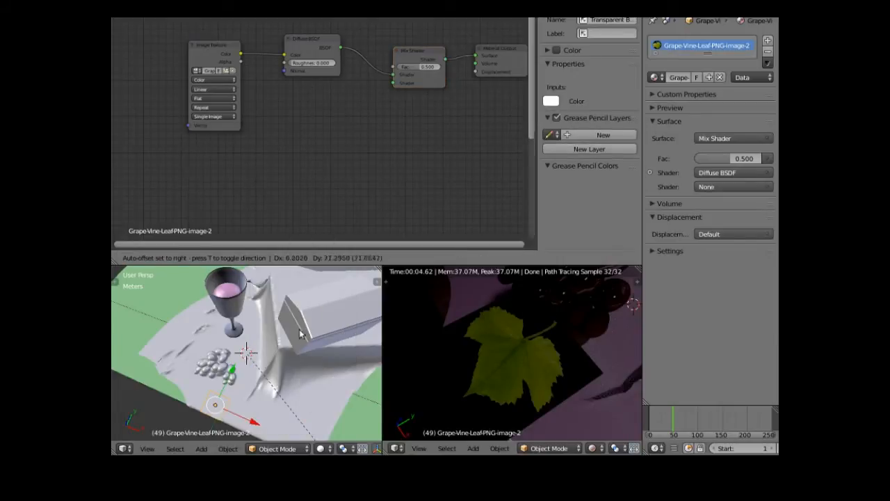
left_click(303, 128)
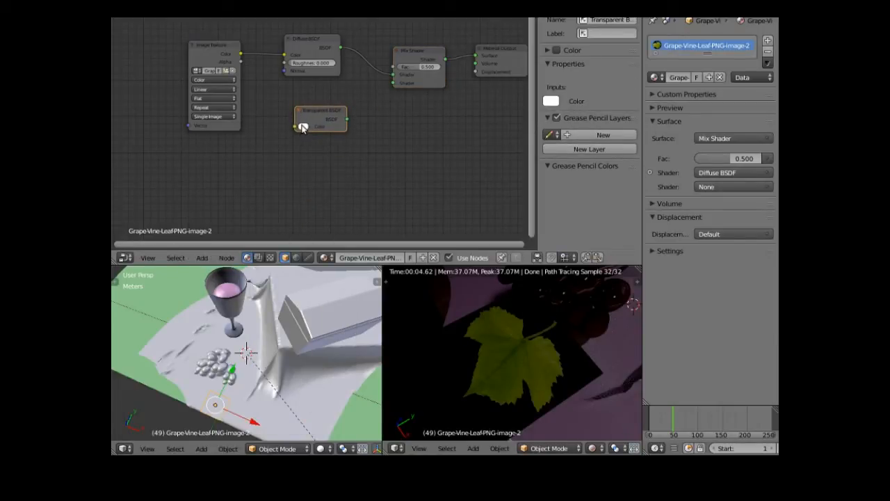
left_click(303, 128)
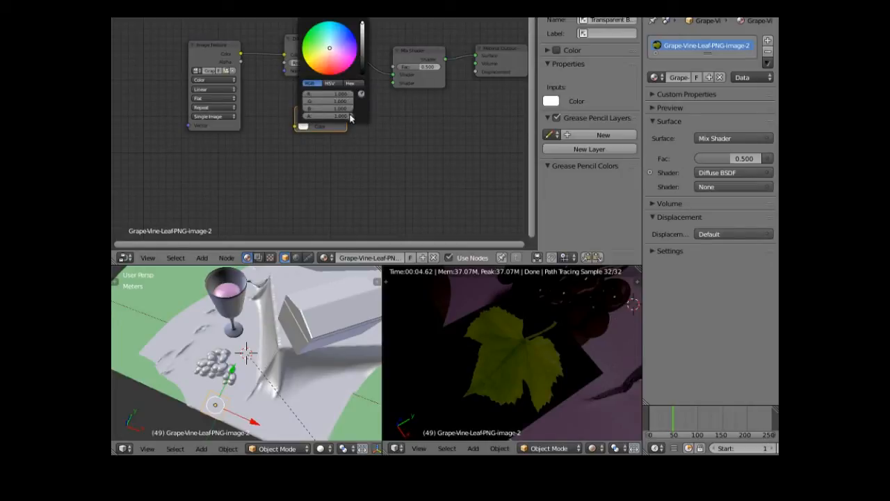
left_click_drag(348, 120, 422, 78)
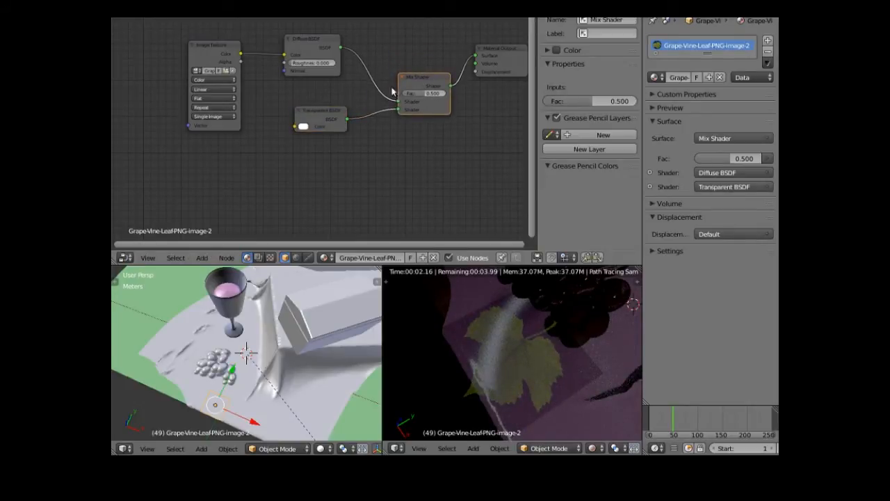
left_click_drag(332, 117, 321, 144)
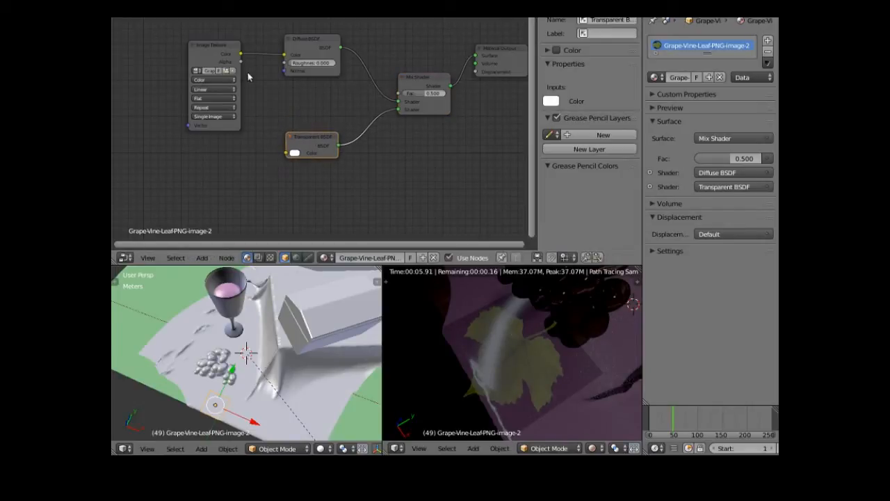
- Link the image Alpha to the Mix Shader Fac and swap the shaders so Transparent comes first
left_click_drag(241, 62, 398, 98)
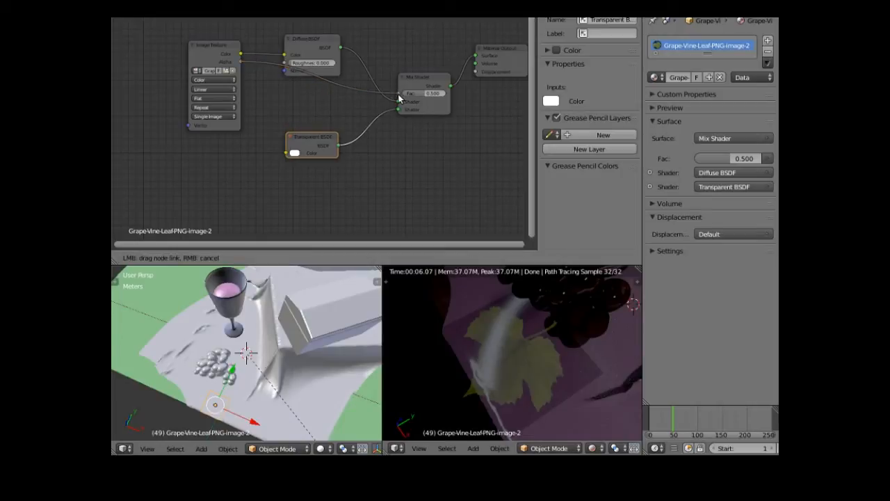
left_click_drag(398, 98, 399, 95)
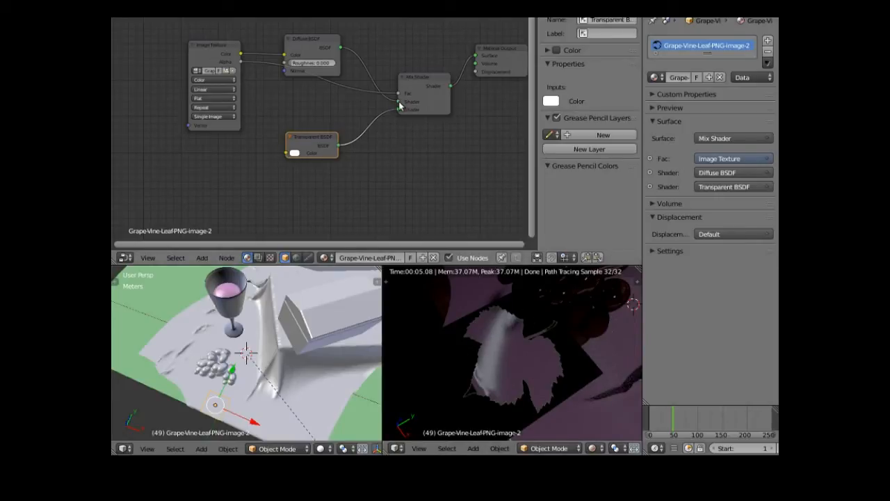
left_click_drag(398, 108, 398, 102)
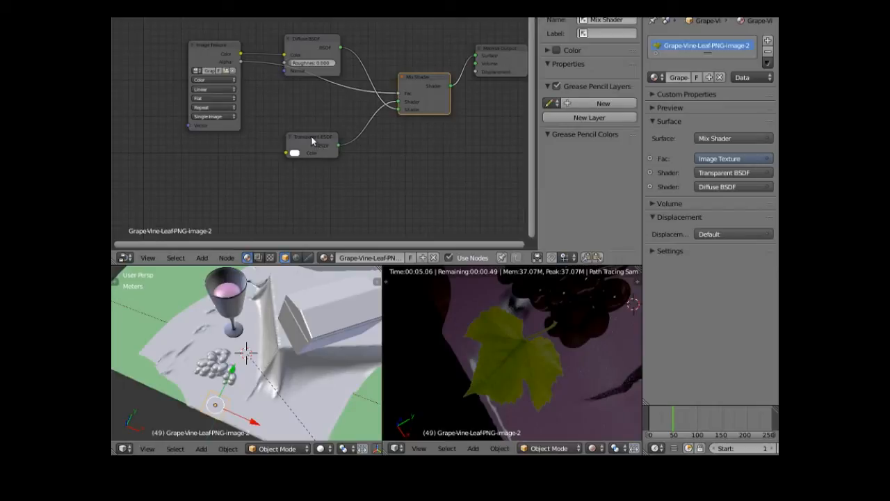
left_click_drag(313, 137, 311, 96)
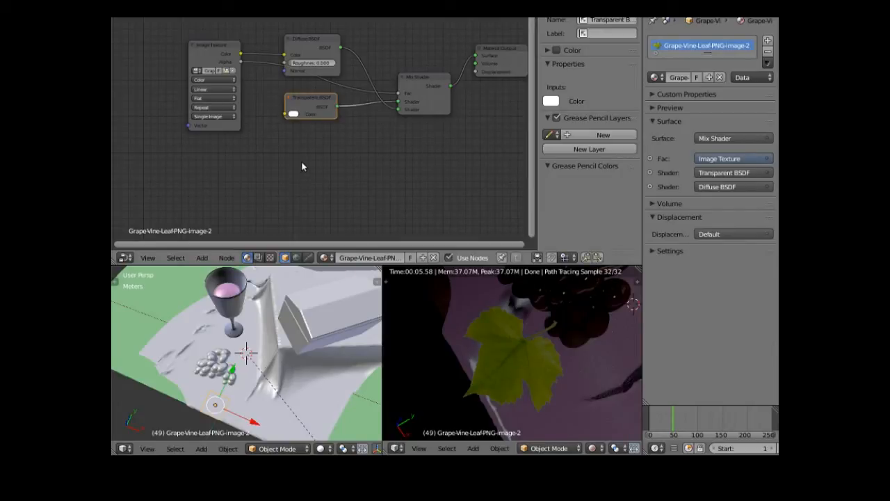
- Add a Bump node and a Math node to the leaf material below the shaders
left_click(201, 258)
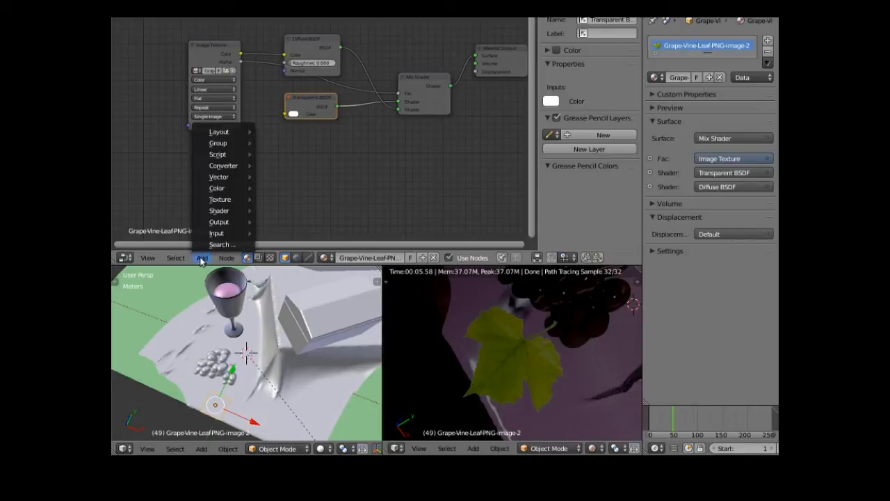
mouse_move(237, 177)
left_click(281, 179)
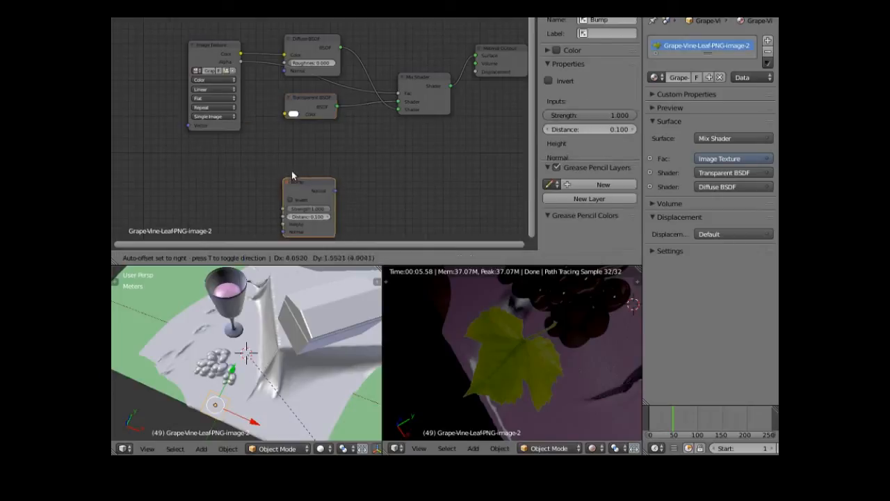
left_click(339, 142)
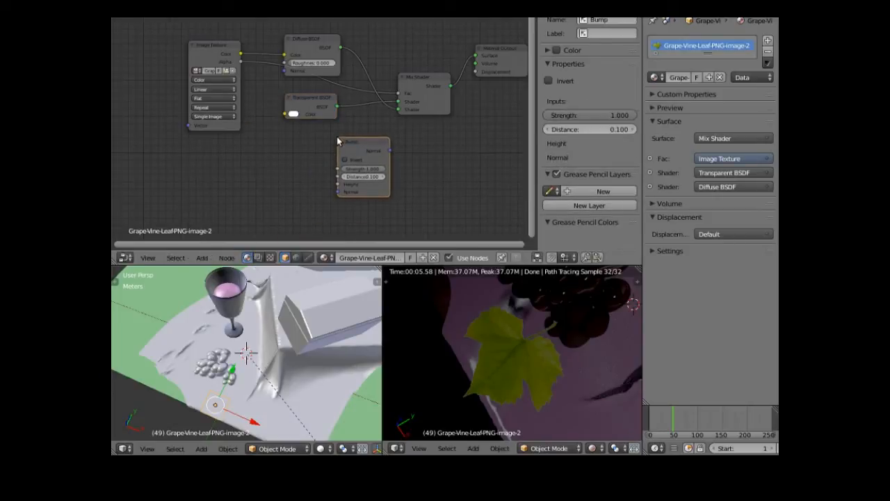
left_click(202, 258)
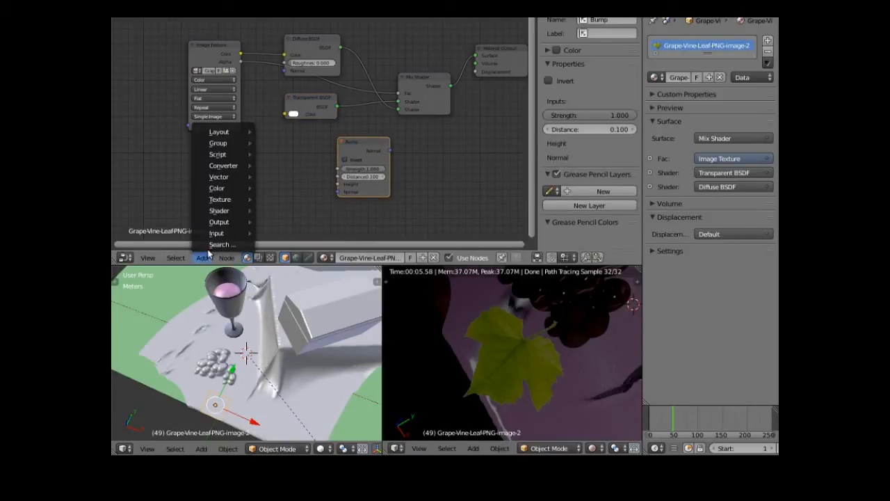
mouse_move(231, 205)
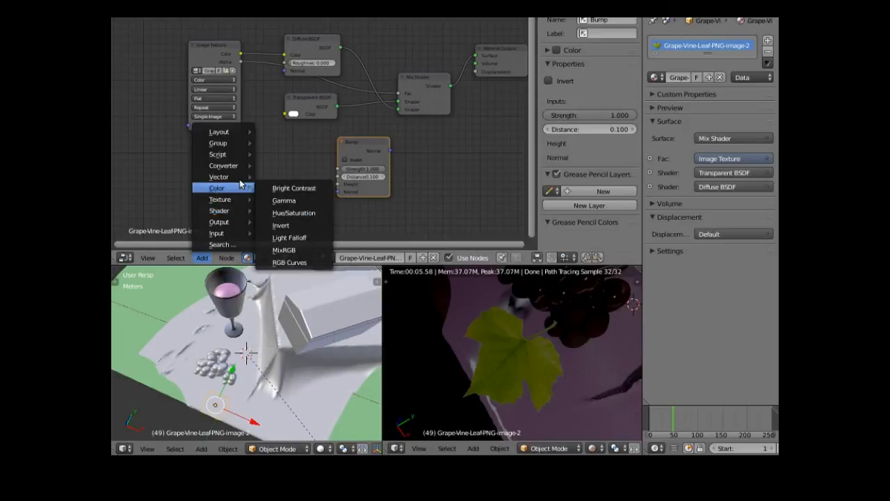
mouse_move(251, 167)
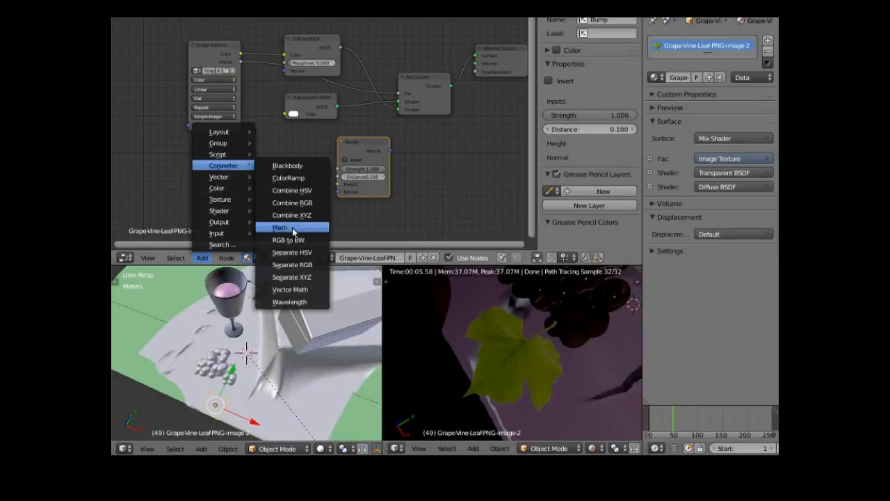
left_click(291, 227)
left_click(414, 132)
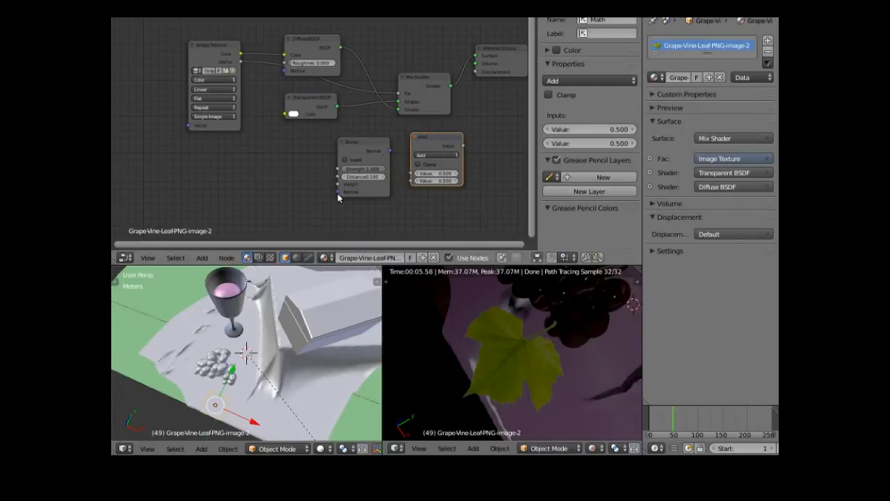
- Wire image Color into Bump Height, Bump through a Multiply Math into Displacement; set strength 0.445, multiplier 0.200
left_click_drag(338, 192, 290, 165)
left_click_drag(267, 111, 241, 57)
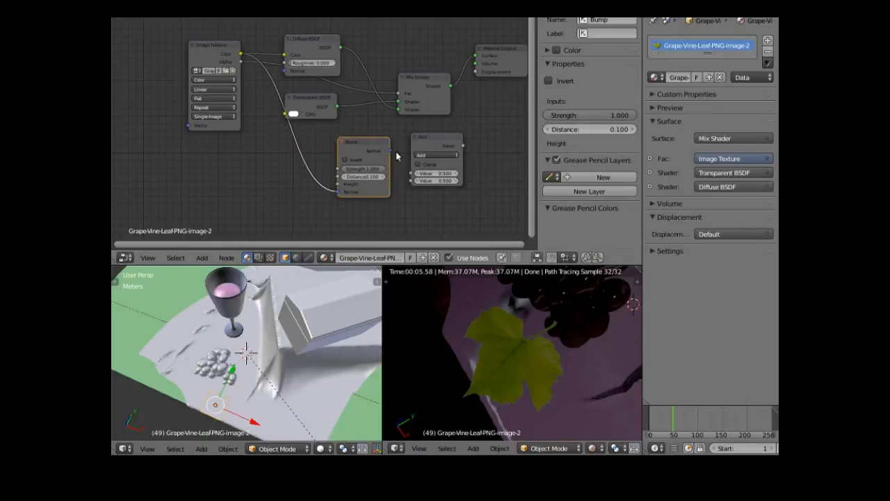
left_click_drag(391, 154, 412, 180)
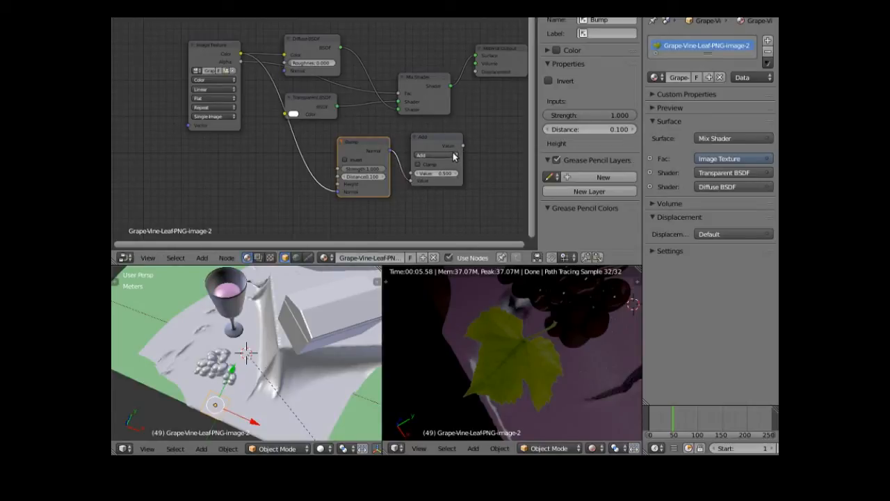
left_click(454, 156)
left_click(438, 130)
left_click_drag(464, 145, 475, 72)
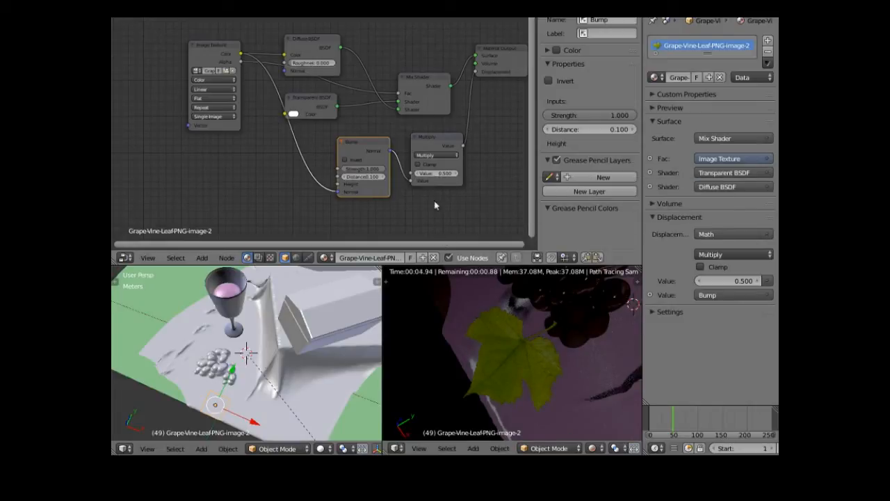
left_click_drag(358, 168, 320, 168)
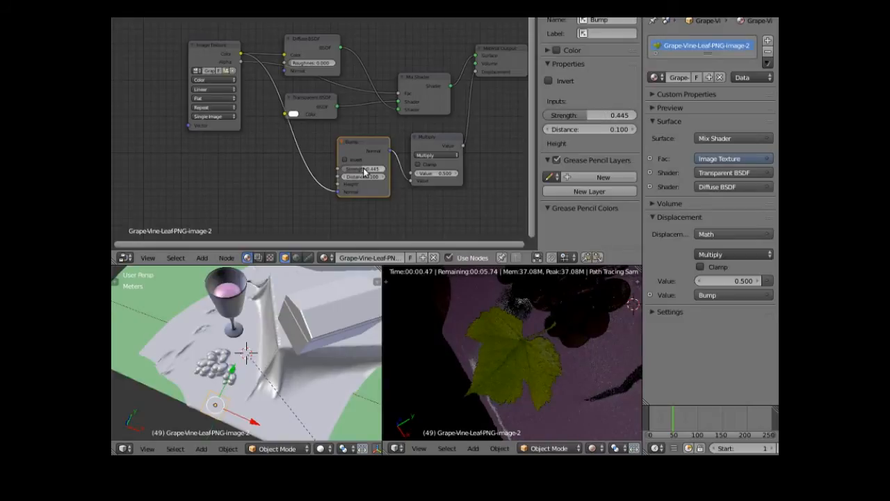
mouse_move(450, 177)
left_mouse_down()
mouse_move(411, 177)
mouse_move(451, 176)
left_mouse_up()
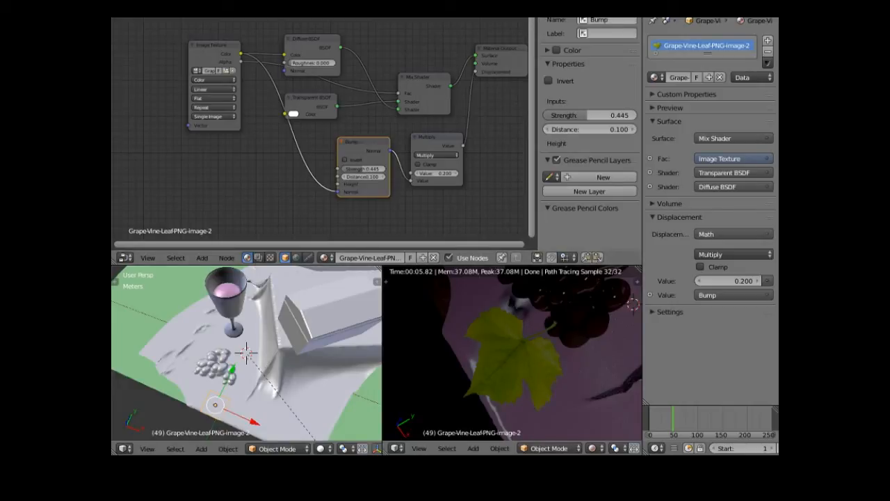
- Switch to the Default layout with Texture shading and nudge the leaf plane 8.608 mm along Y
left_click(278, 10)
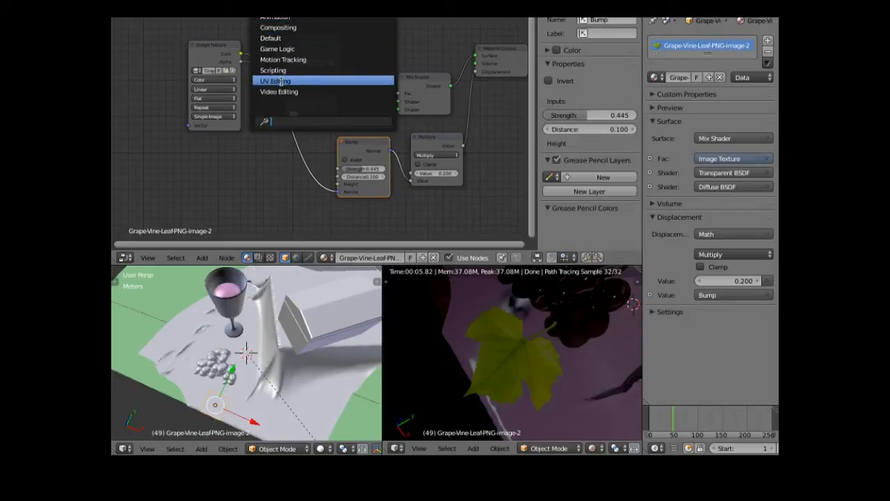
left_click(289, 38)
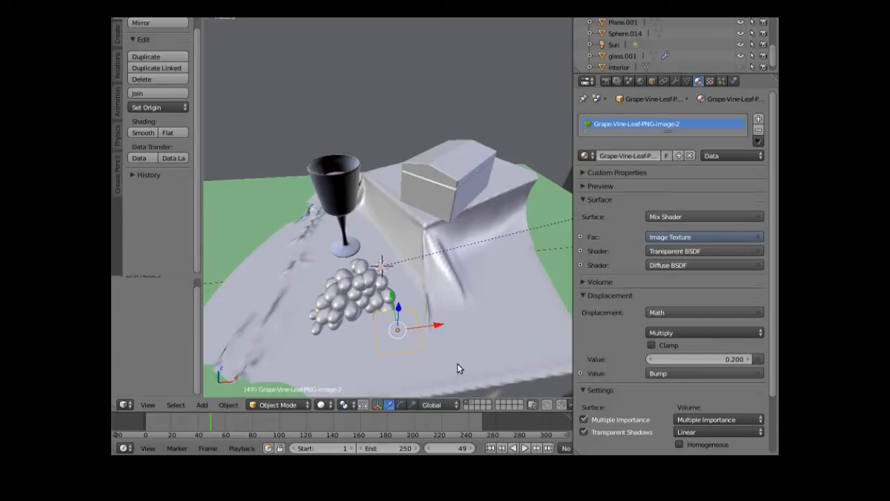
left_click(326, 406)
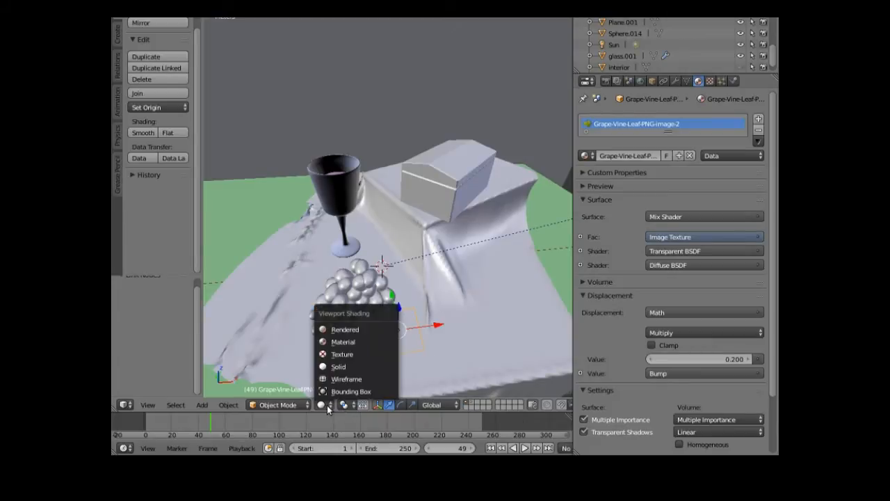
left_click(352, 354)
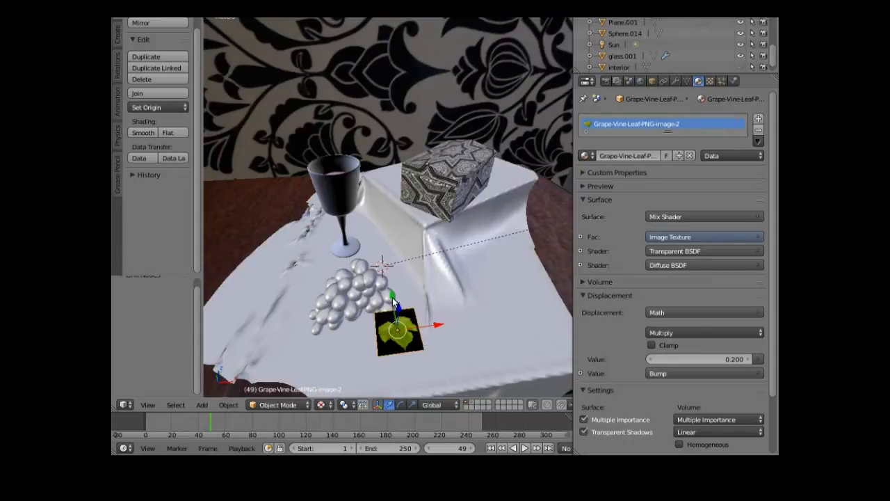
left_click_drag(391, 293, 391, 264)
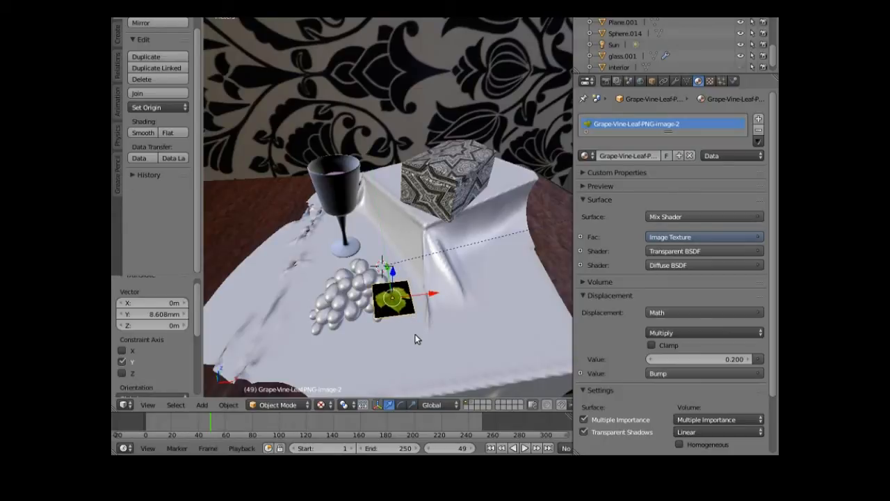
- Tilt the leaf plane about Y and turn it about the vertical Z axis
left_click(401, 404)
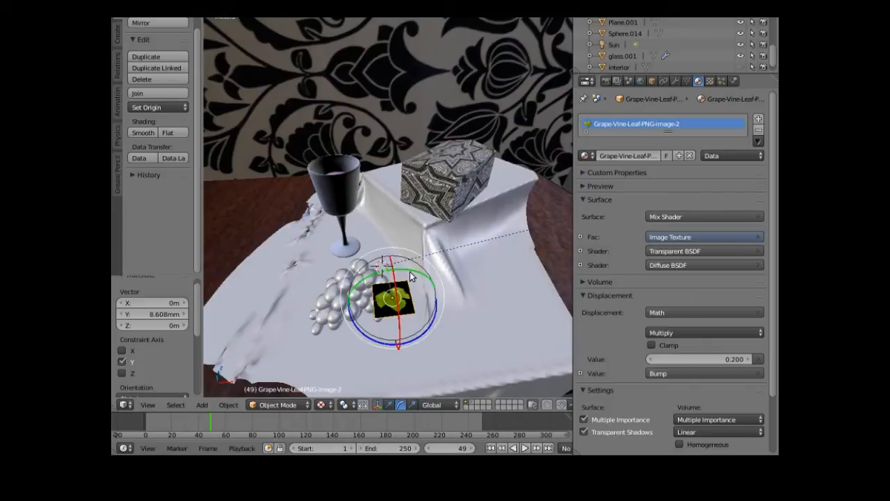
left_click_drag(410, 269, 374, 282)
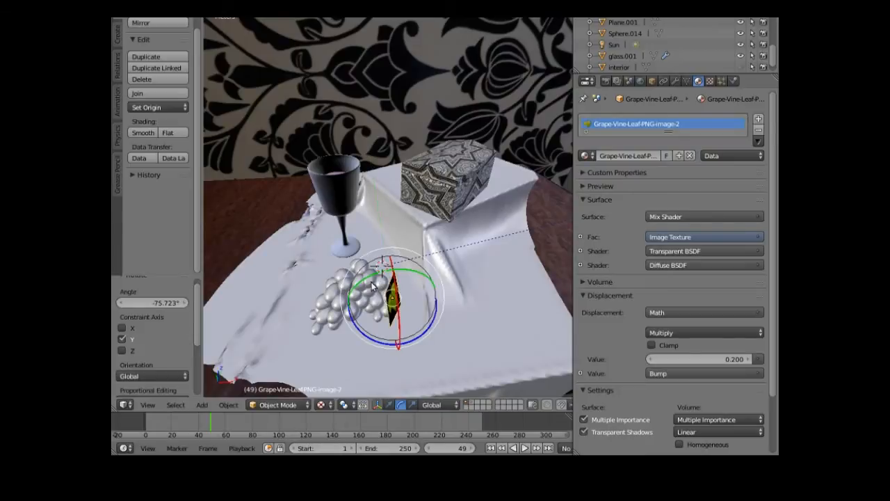
left_click_drag(410, 341, 430, 320)
- Move the leaf down along Z and along Y until it sits next to the grapes
left_click(392, 408)
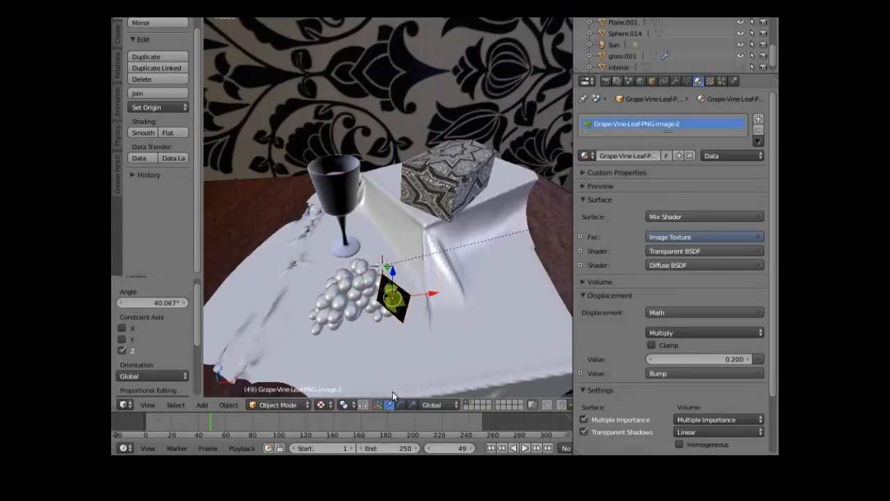
left_click_drag(398, 279, 390, 261)
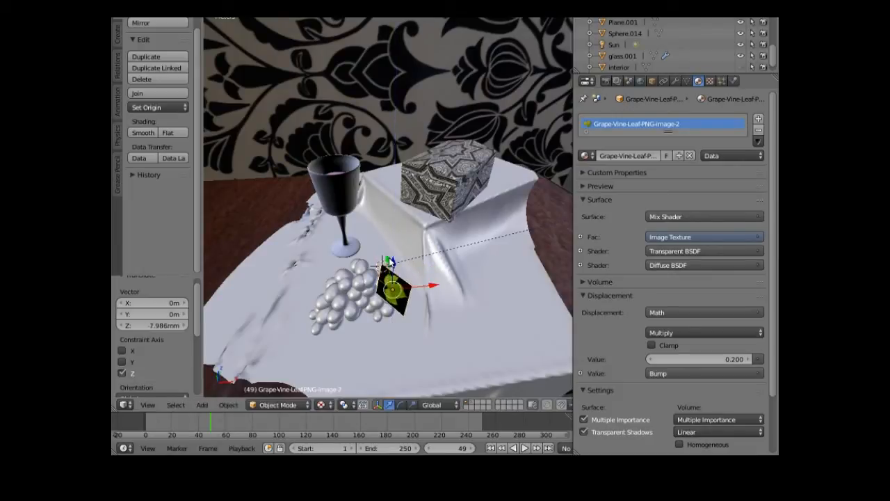
middle_click_drag(317, 365, 390, 240)
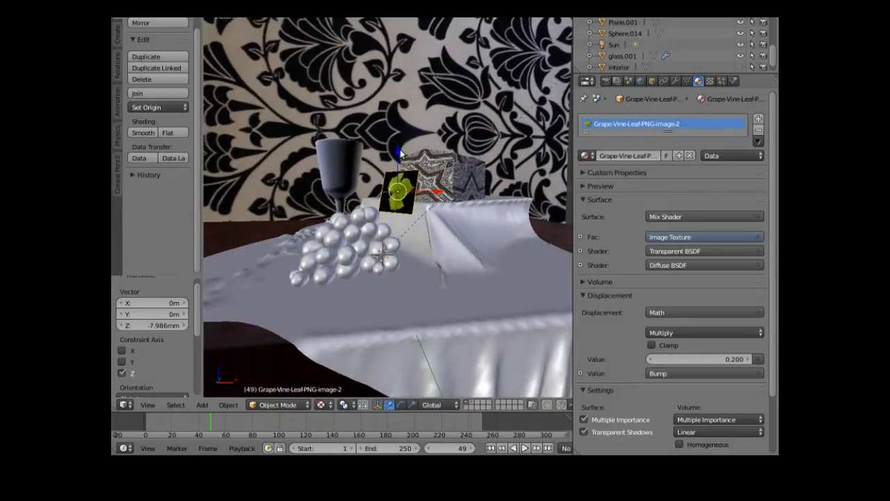
left_click_drag(400, 153, 401, 204)
middle_click_drag(401, 204, 370, 320)
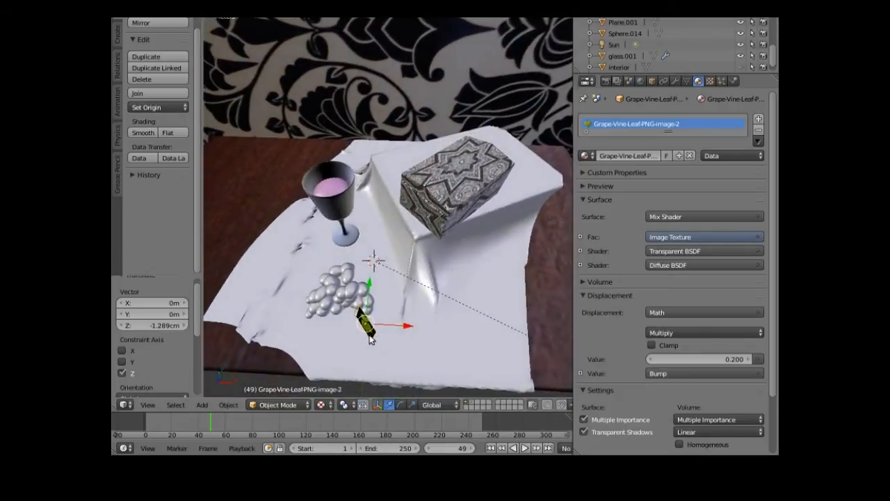
left_click_drag(367, 286, 374, 259)
middle_click_drag(361, 344, 383, 293)
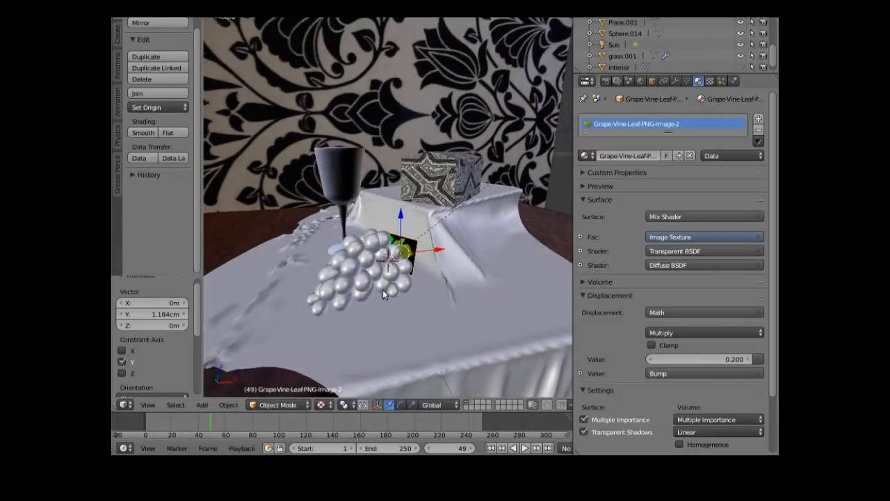
- Rotate the leaf upright, scale it to about 1.835, and shift it 3.398 mm along X
left_click(401, 404)
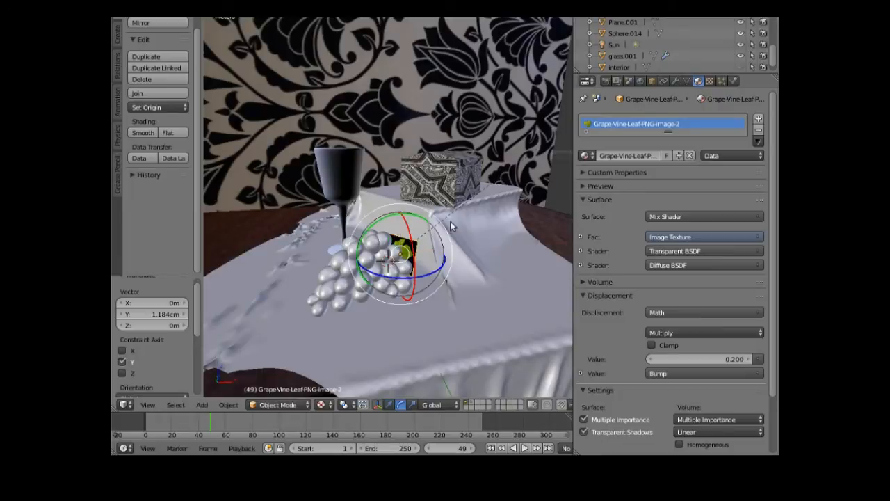
left_click_drag(433, 224, 425, 275)
key("s")
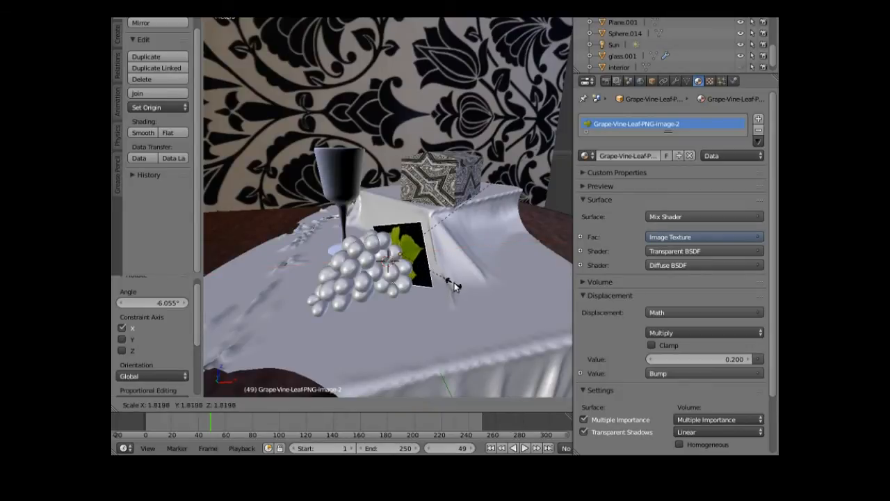
left_click(455, 286)
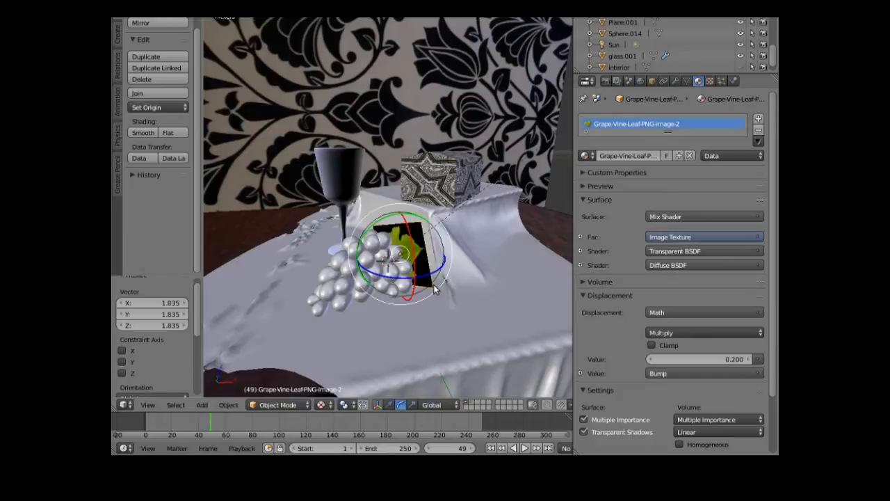
left_click(390, 405)
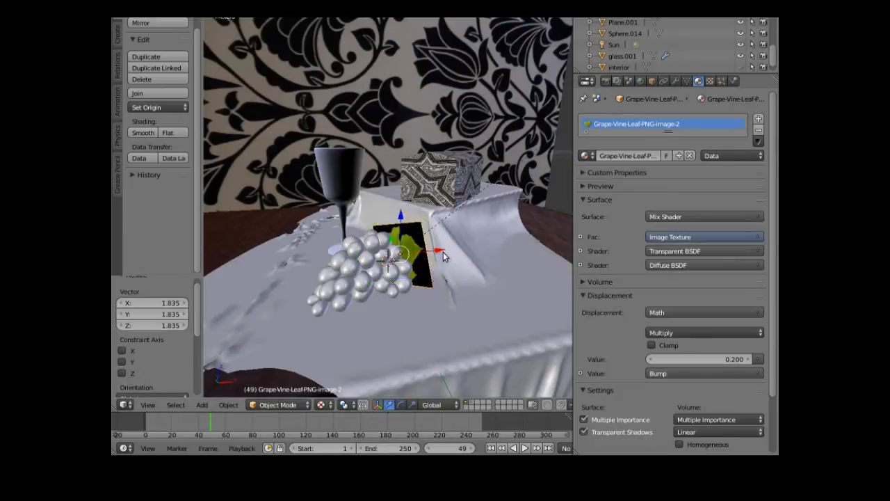
left_click_drag(443, 253, 453, 253)
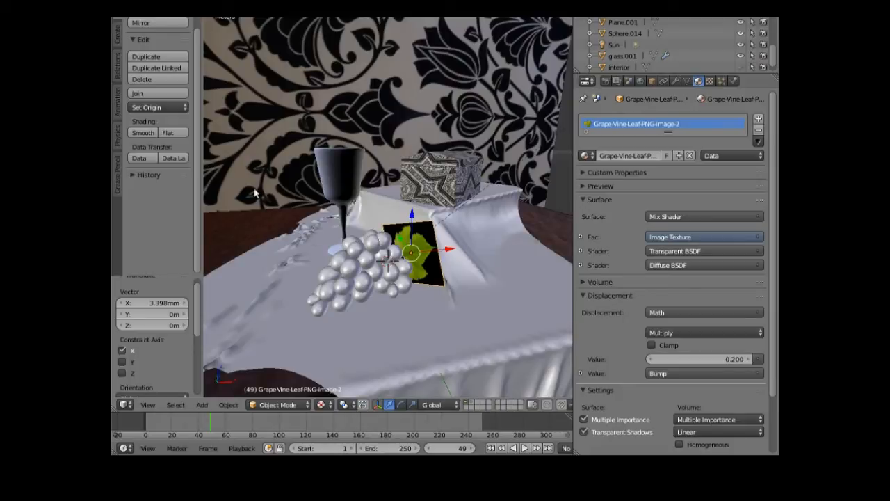
- Duplicate the leaf plane in place and lift the copy up along Z
left_click(169, 54)
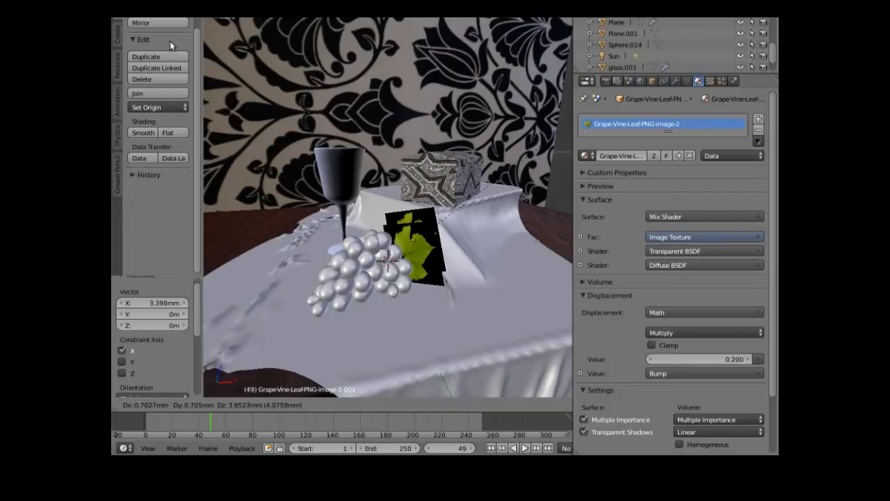
key("Escape")
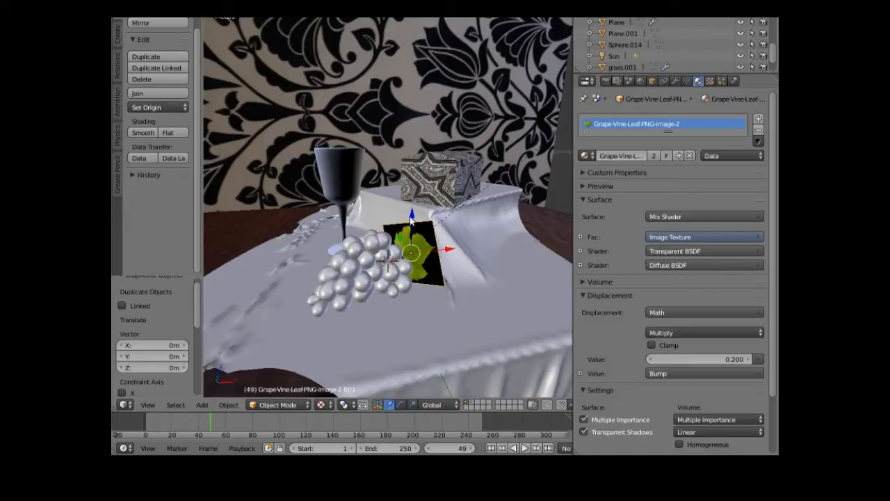
left_click_drag(413, 214, 406, 185)
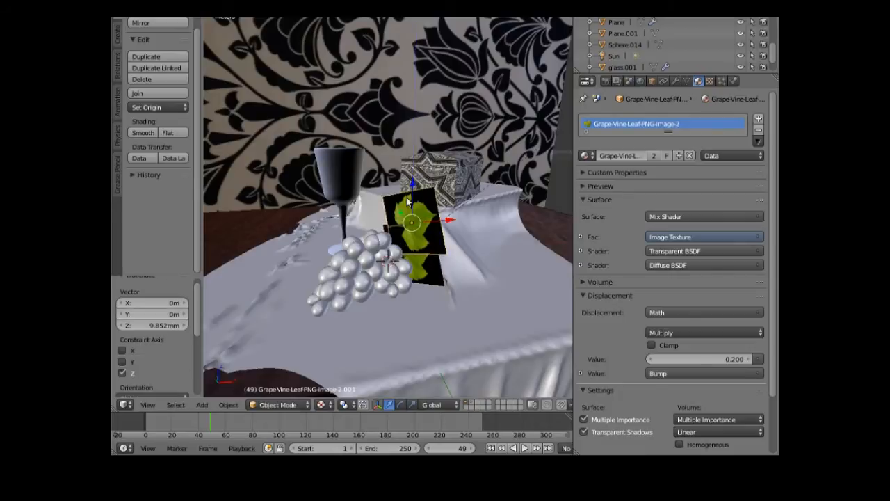
left_click_drag(448, 220, 432, 224)
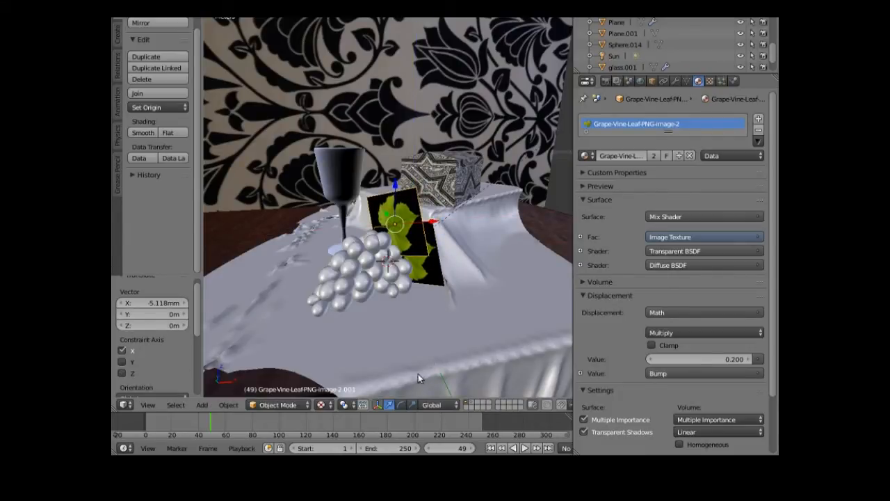
- Tilt the leaf copy around X and turn it around Z
left_click(401, 404)
left_click_drag(398, 187, 347, 202)
left_click_drag(383, 245, 402, 246)
left_click_drag(404, 201, 407, 220)
key("ctrl+space")
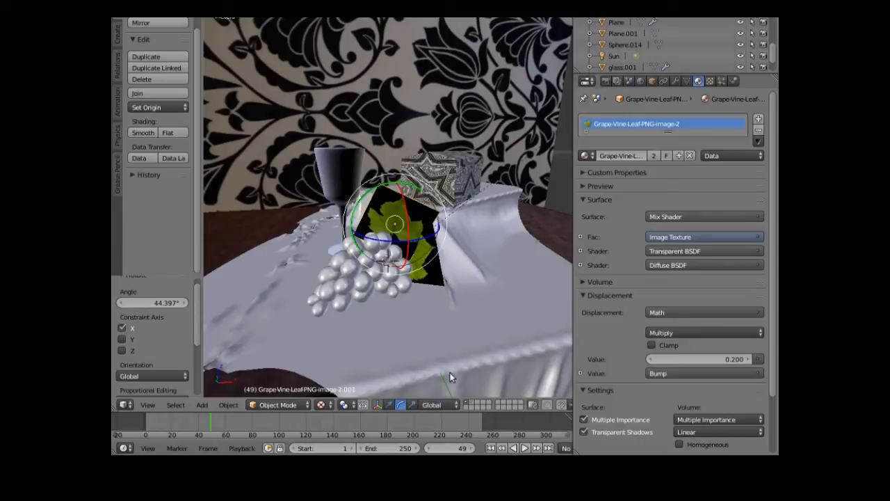
- Lower the copy slightly, slide it -3.552 mm along X, and enter Edit Mode
left_click(389, 404)
left_click_drag(397, 187, 393, 190)
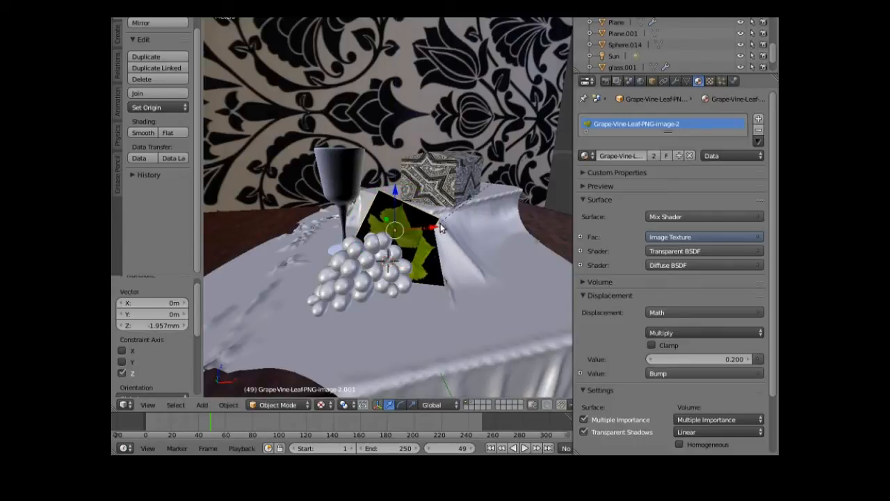
left_click_drag(436, 228, 424, 226)
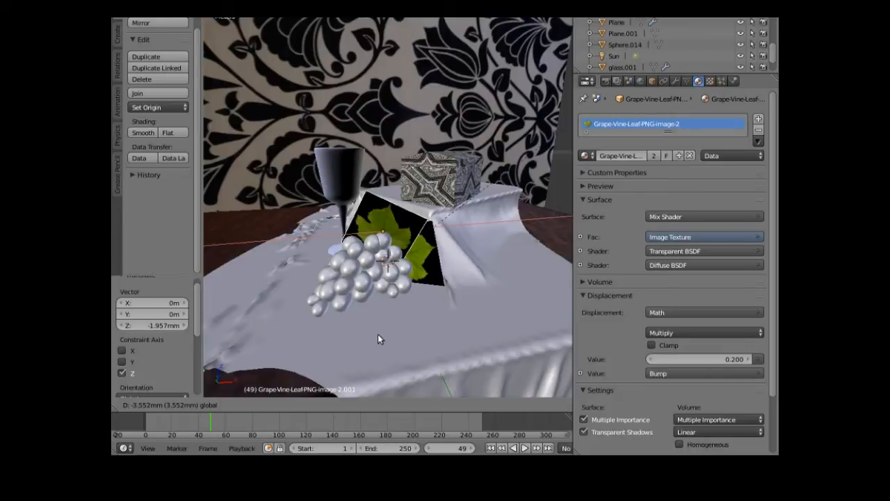
left_click(312, 393)
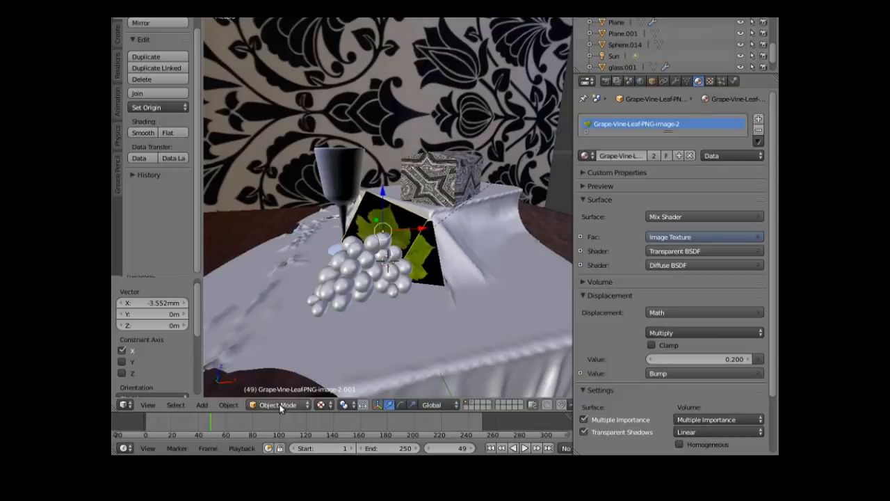
left_click(282, 405)
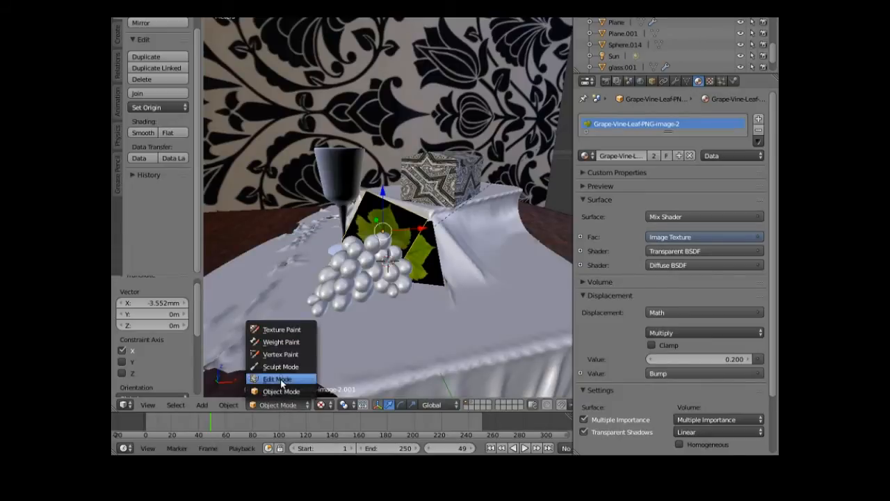
left_click(281, 379)
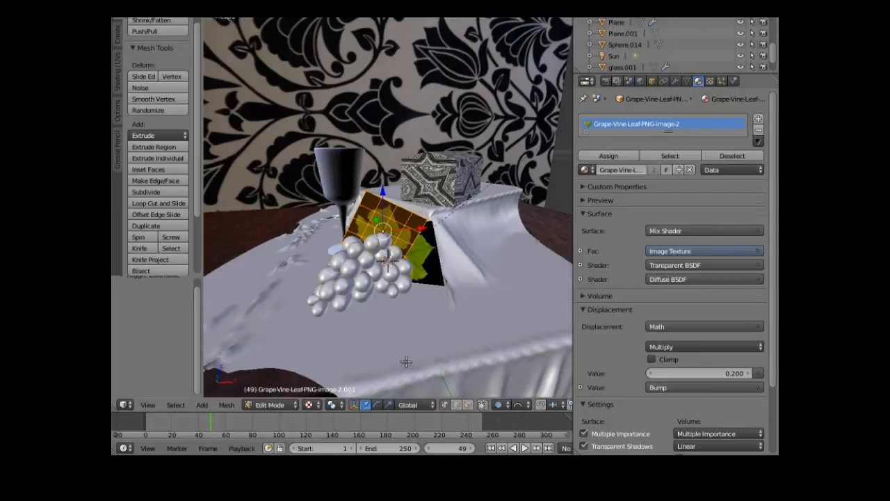
- Select a corner vertex and pull it with soft falloff to bend the leaf copy
scroll(385, 343, "up", 2)
scroll(386, 343, "up", 5)
scroll(385, 343, "down", 5)
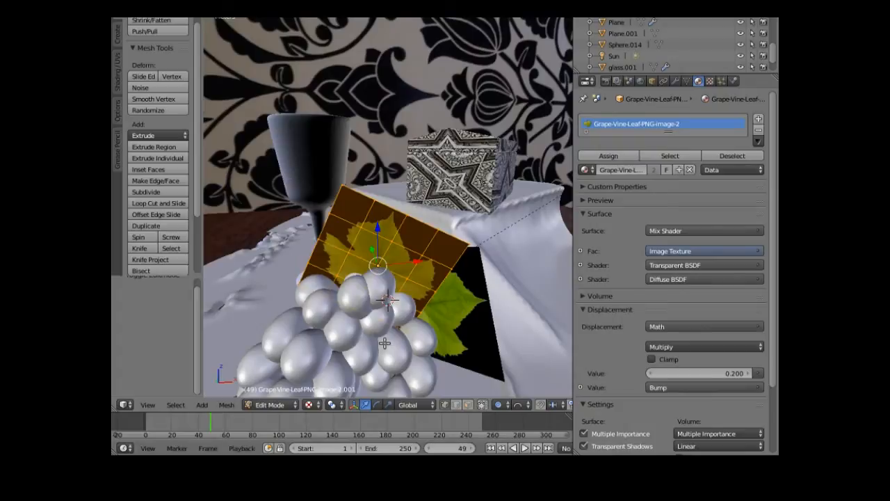
right_click(360, 189)
scroll(359, 190, "down", 3)
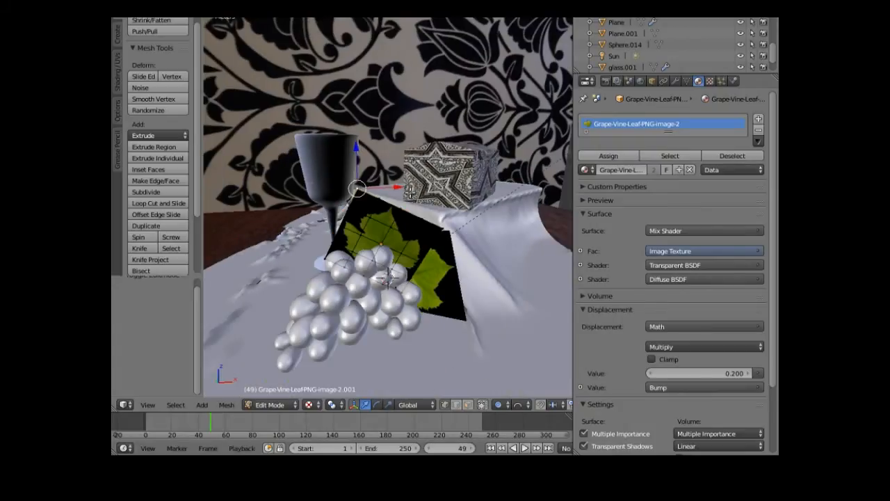
middle_click_drag(388, 333, 358, 245)
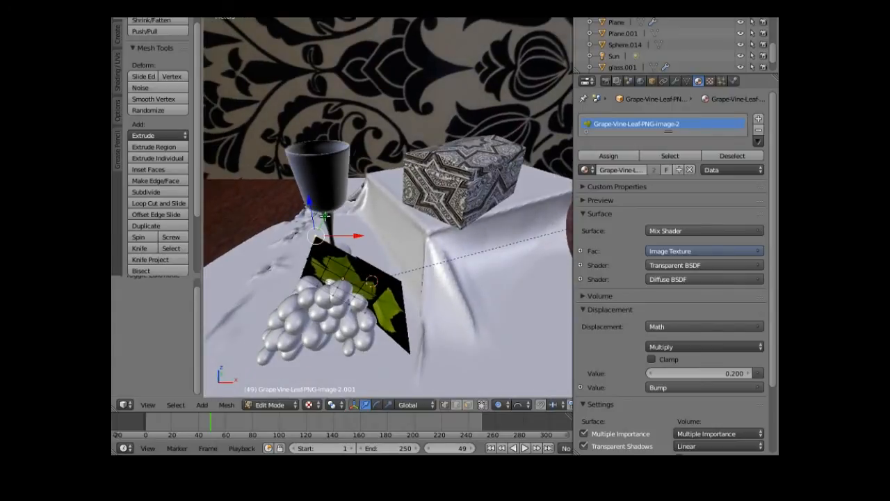
key("g")
left_click(326, 213)
- Switch to solid shading, undo, restore textured shading and shift the selected points along Y
key("shift+z")
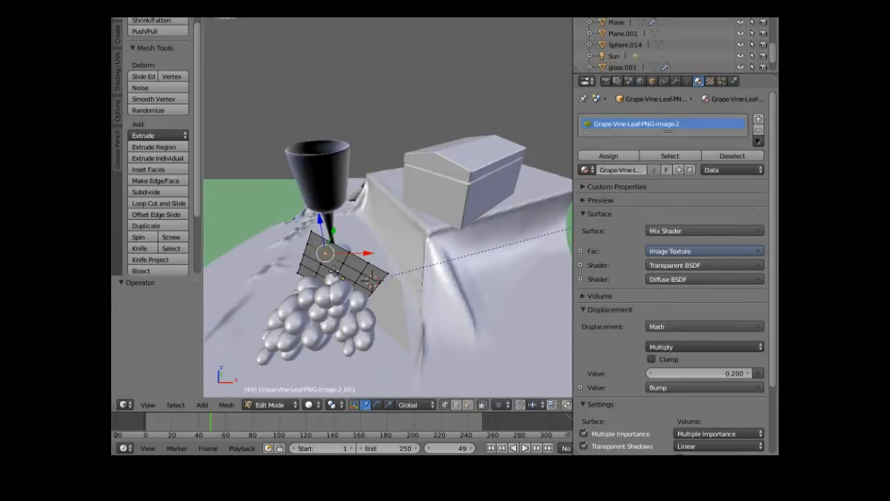
key("ctrl+z")
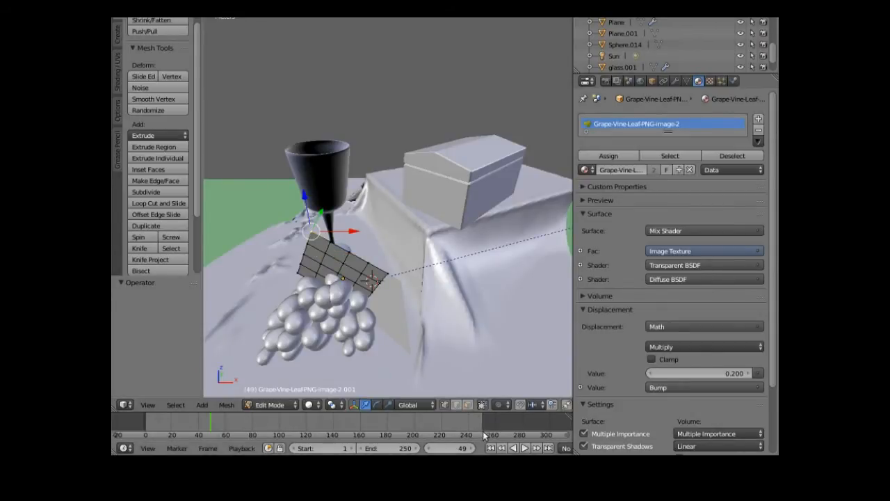
left_click(335, 405)
left_click(341, 355)
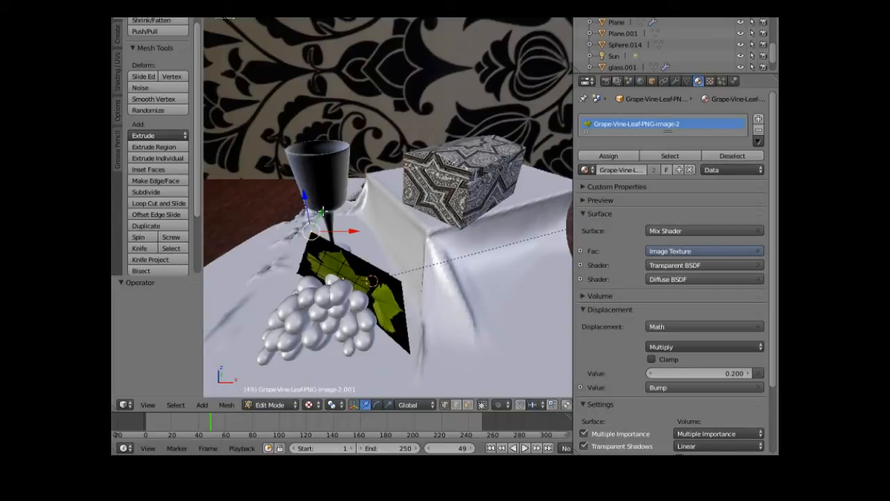
left_click_drag(322, 210, 340, 220)
- Select two more leaf vertices and drag each into a new position
right_click(331, 241)
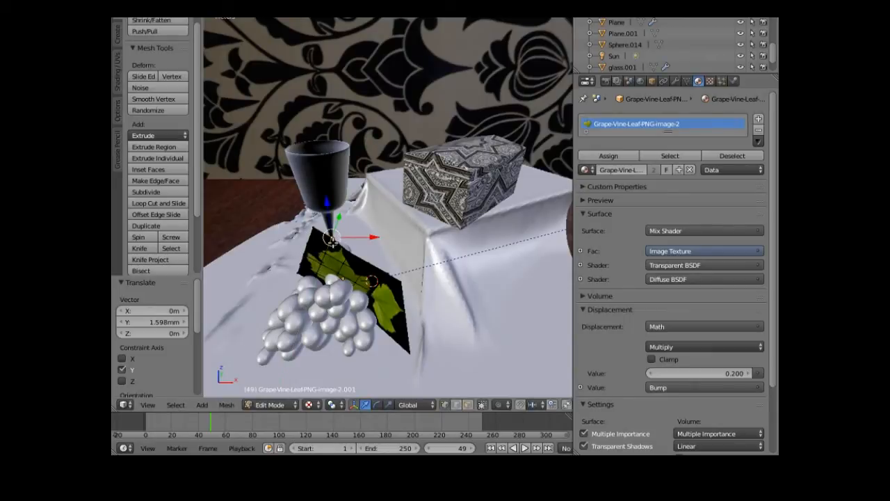
mouse_move(331, 238)
left_mouse_down()
mouse_move(305, 256)
mouse_move(315, 232)
left_mouse_up()
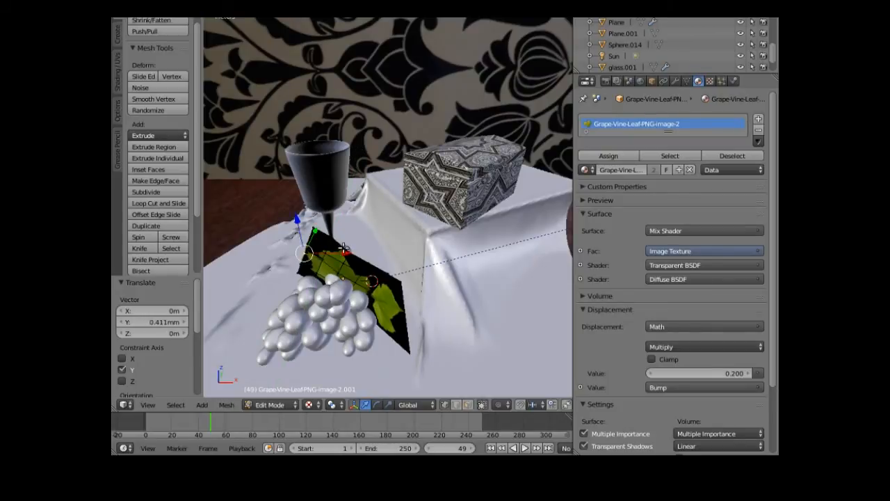
right_click(353, 235)
left_click_drag(353, 234, 350, 212)
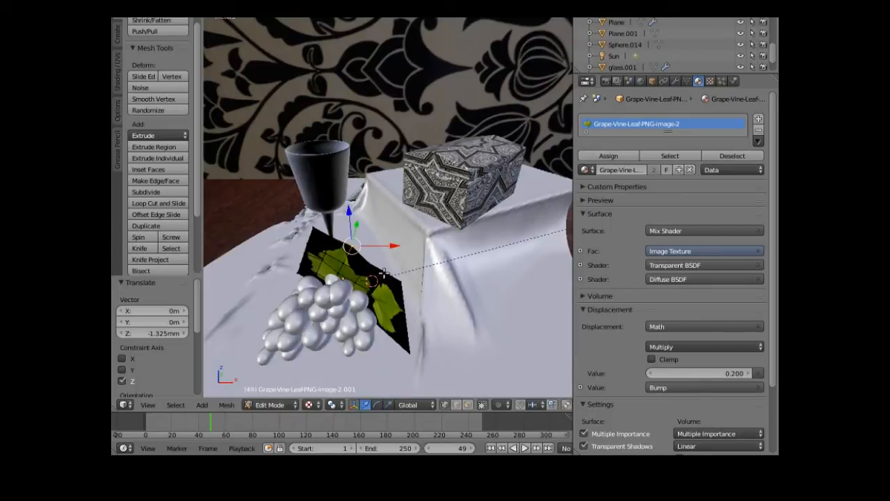
- Move the vertex 0.998 mm up along Z and 1.412 mm along Y
key("g")
key("z")
left_click(390, 239)
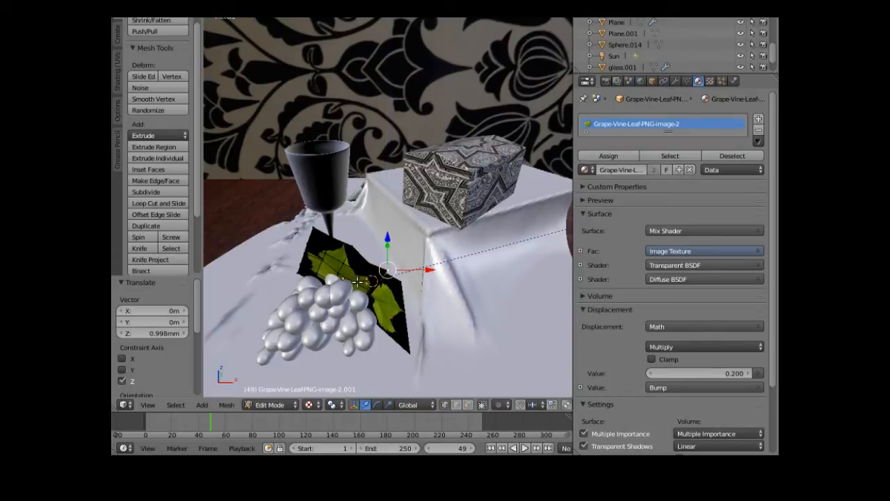
key("g")
key("y")
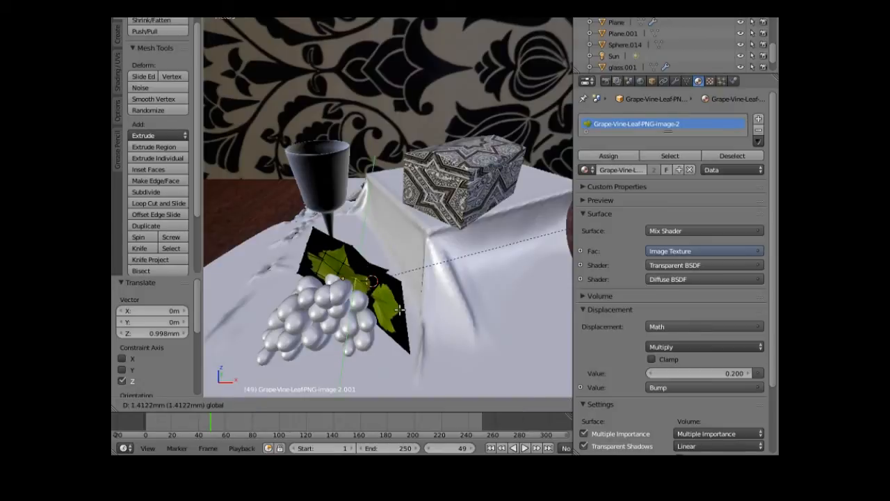
left_click(390, 276)
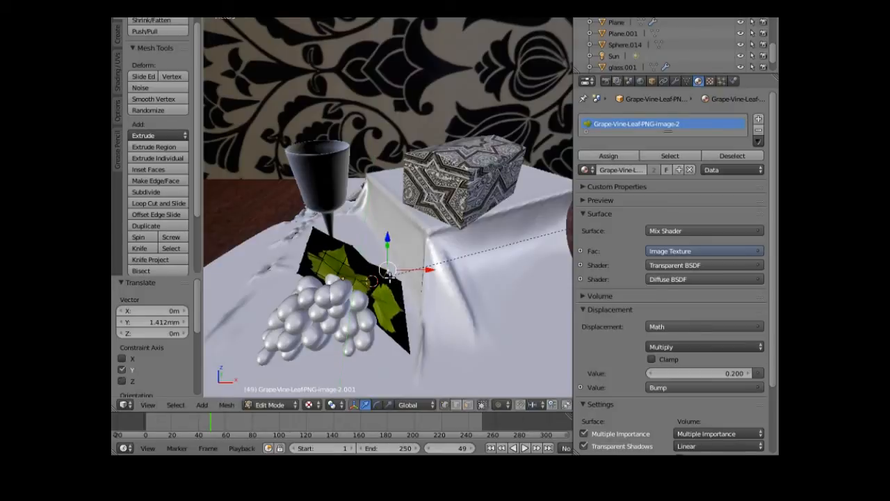
left_click(279, 406)
- Return to Object Mode, select the original vine leaf and enter its Edit Mode
left_click(281, 392)
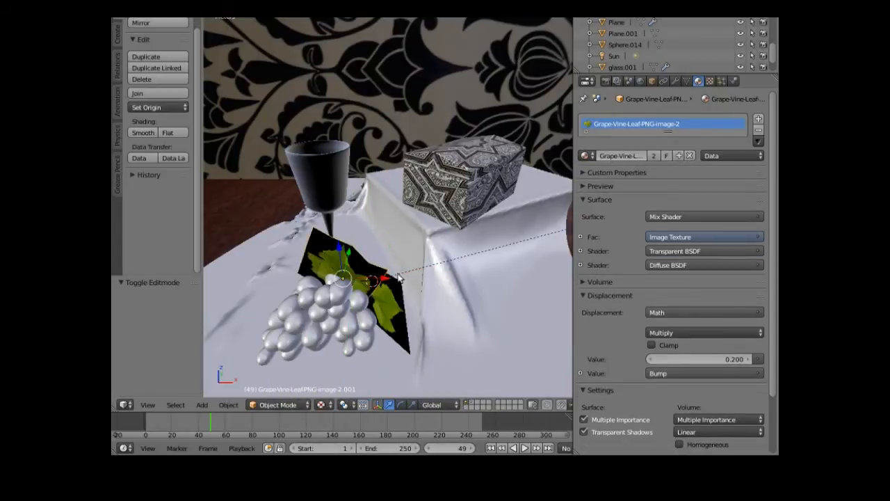
right_click(402, 314)
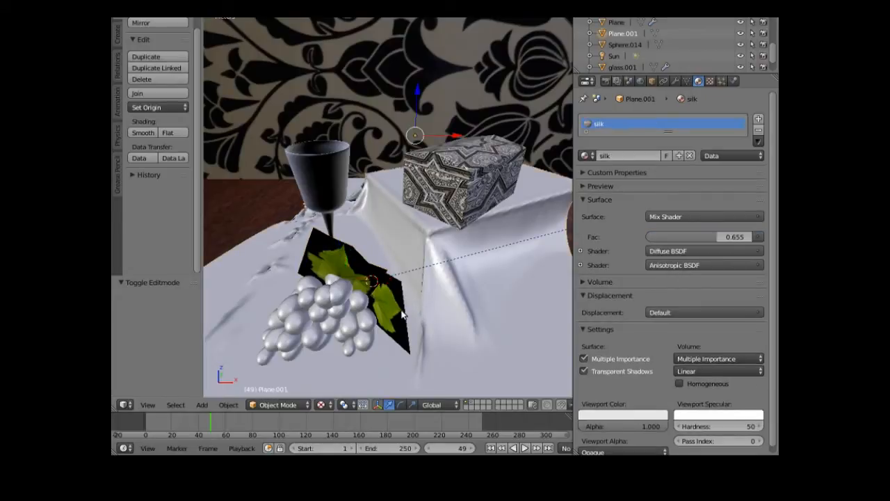
right_click(397, 308)
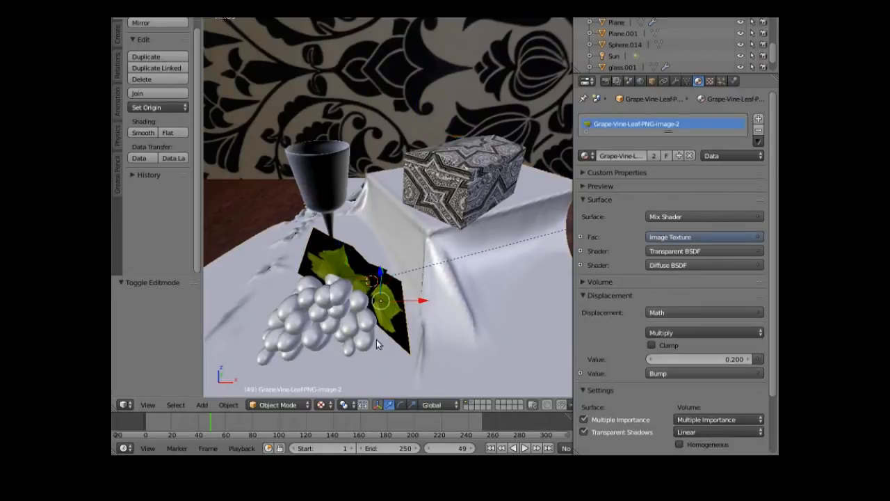
left_click(297, 406)
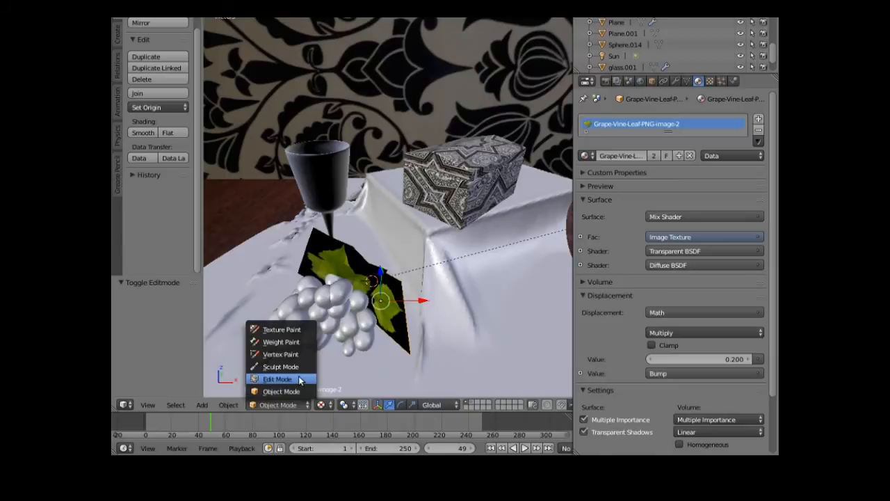
left_click(297, 379)
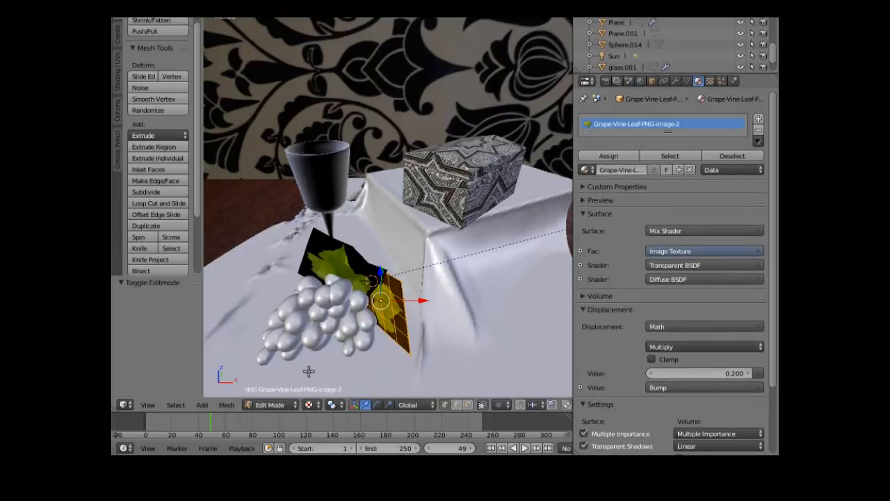
- Select leaf points and shift them about -1.157 mm on X and 1.098 mm along Y
right_click(401, 292)
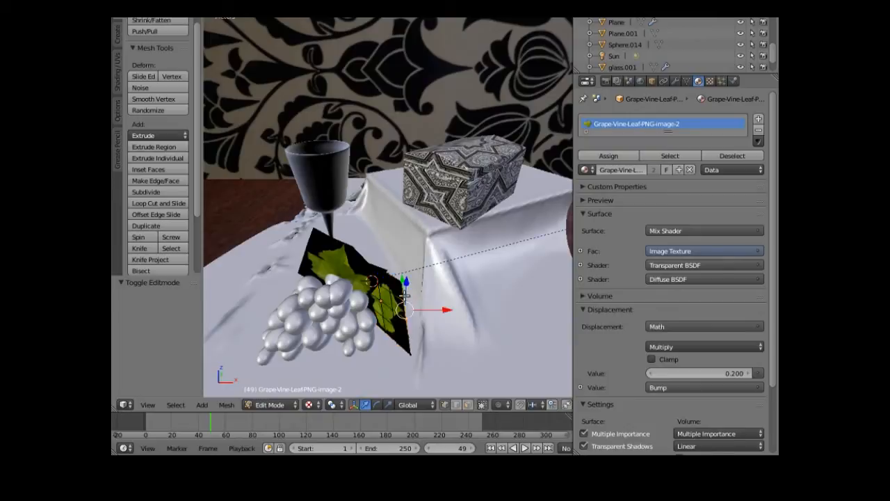
right_click(407, 351)
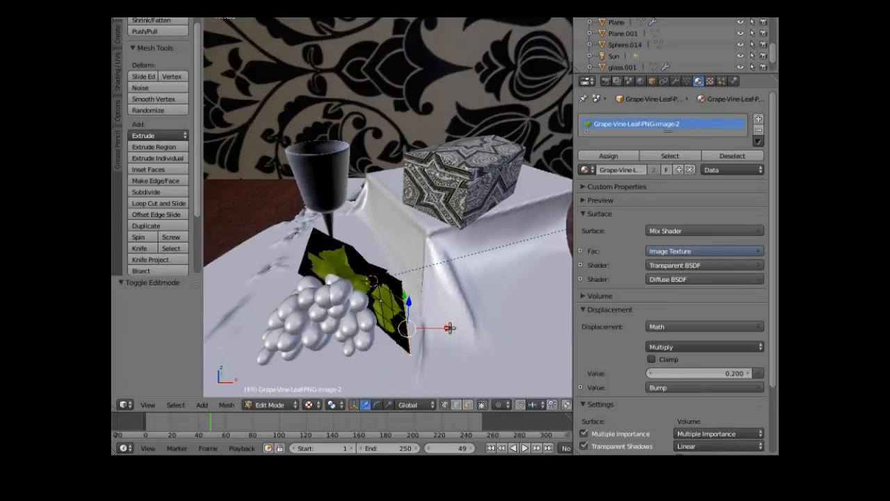
left_click_drag(409, 298, 436, 327)
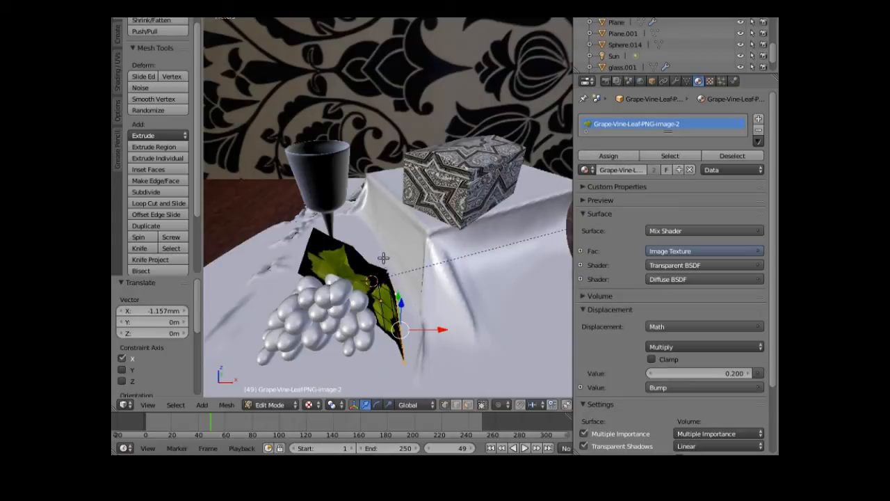
key("g")
key("y")
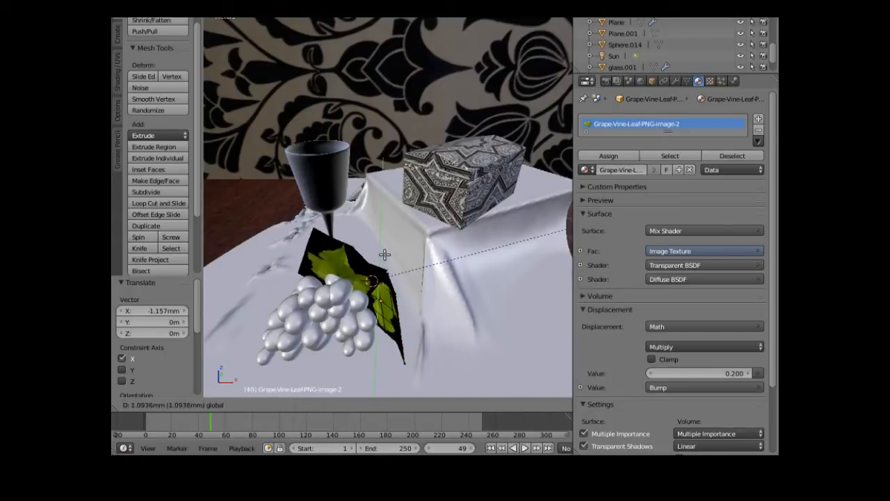
left_click(384, 255)
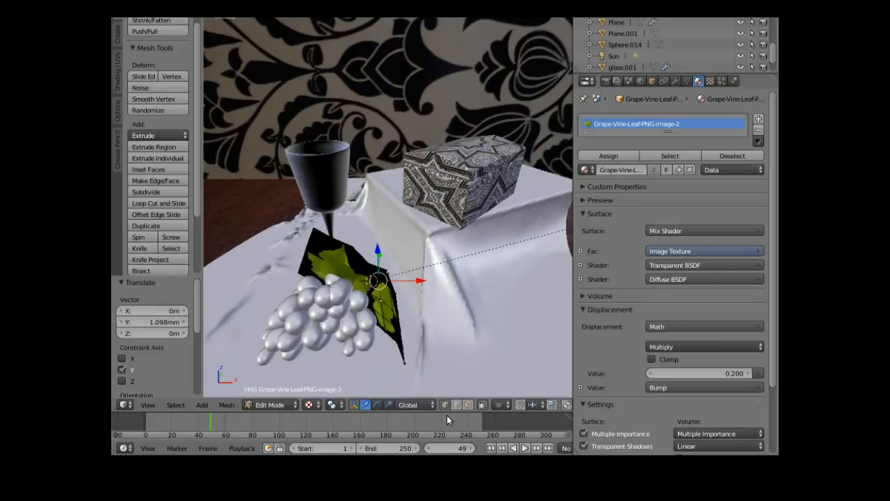
left_click(332, 406)
- Check the scene in Rendered viewport shading, then switch back to Solid shading
left_click(344, 329)
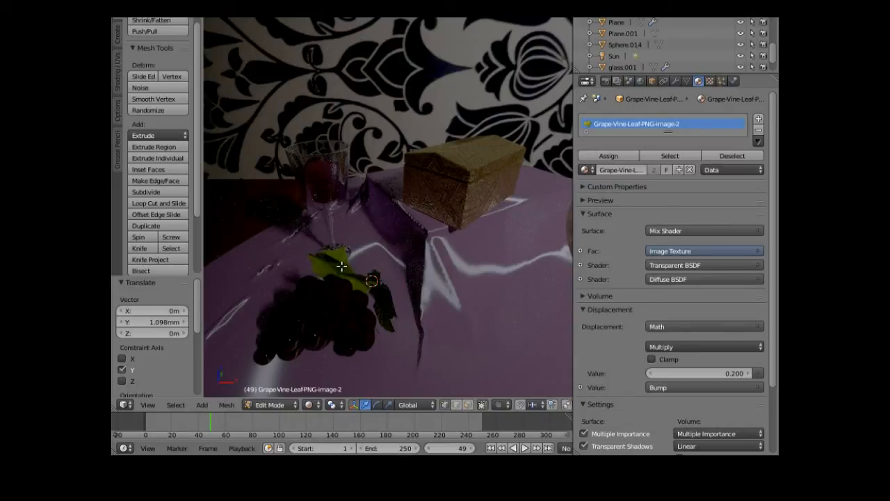
left_click(309, 405)
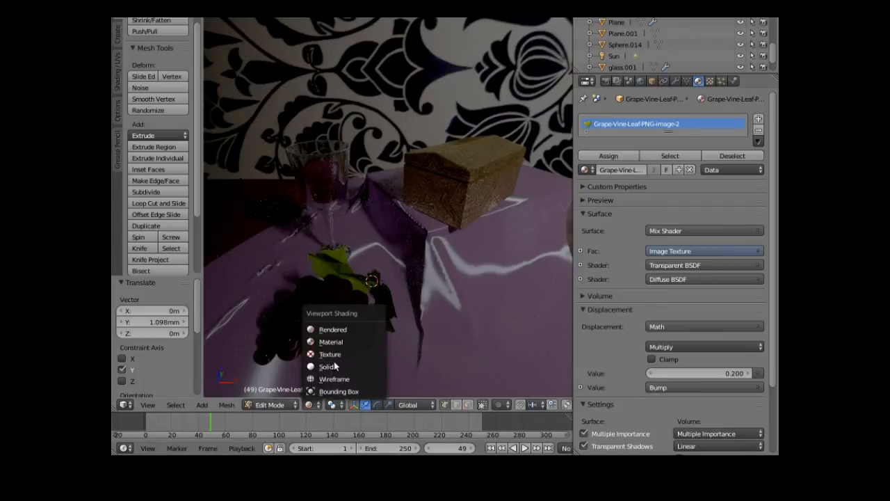
left_click(333, 329)
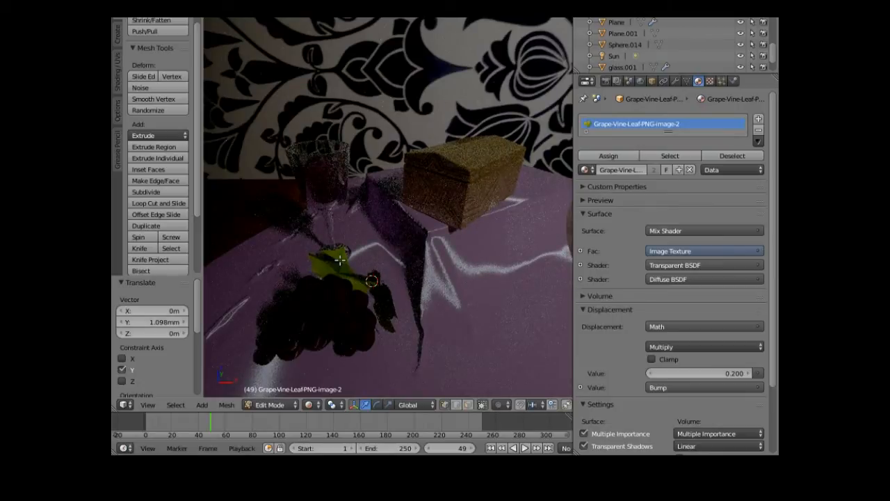
left_click(311, 404)
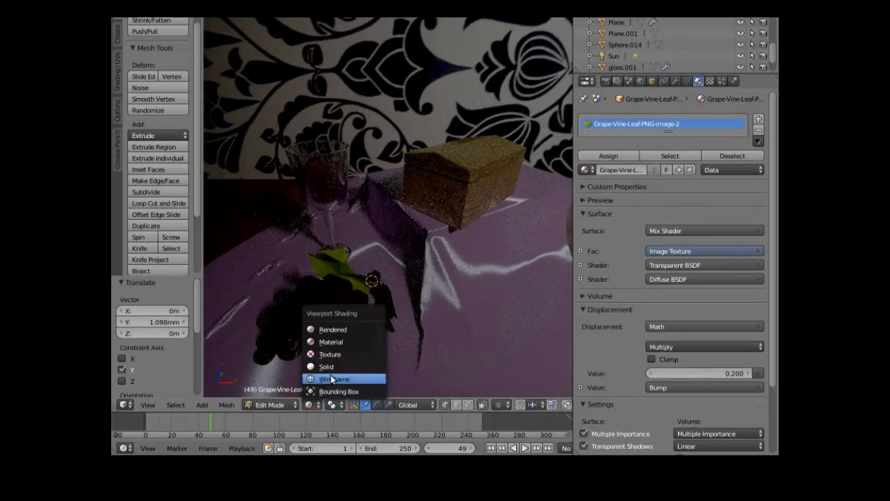
key("Return")
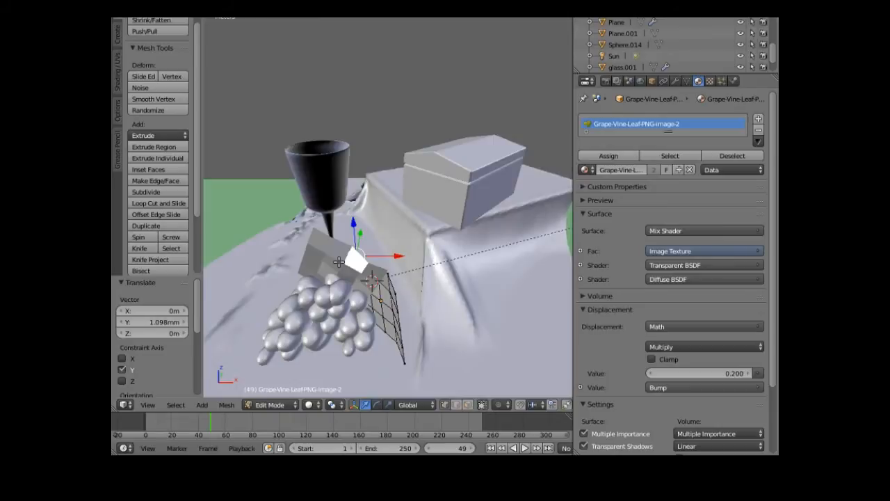
- In Object Mode, give the copied leaf a Subdivision Surface modifier and smooth shading
left_click(278, 406)
left_click(279, 392)
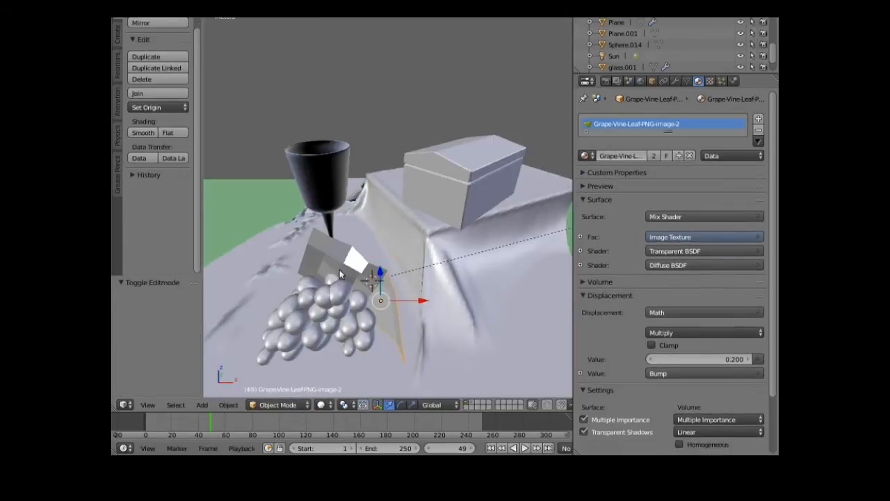
right_click(344, 263)
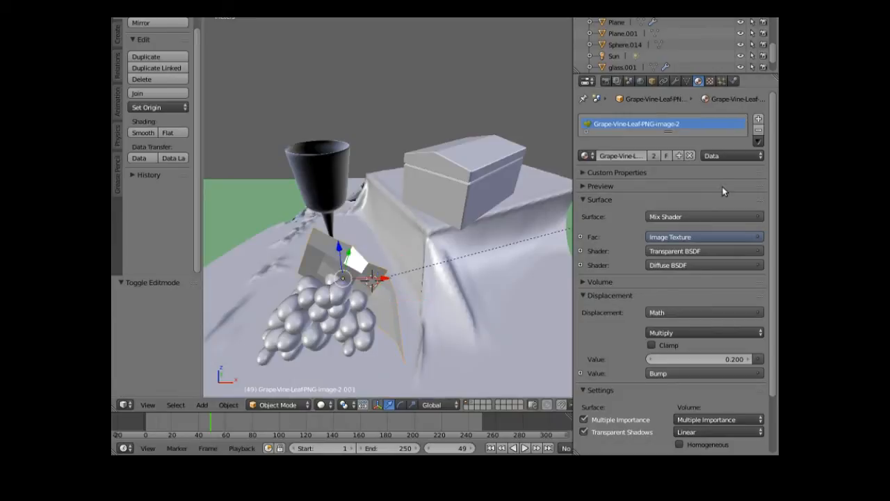
left_click(676, 81)
left_click(631, 117)
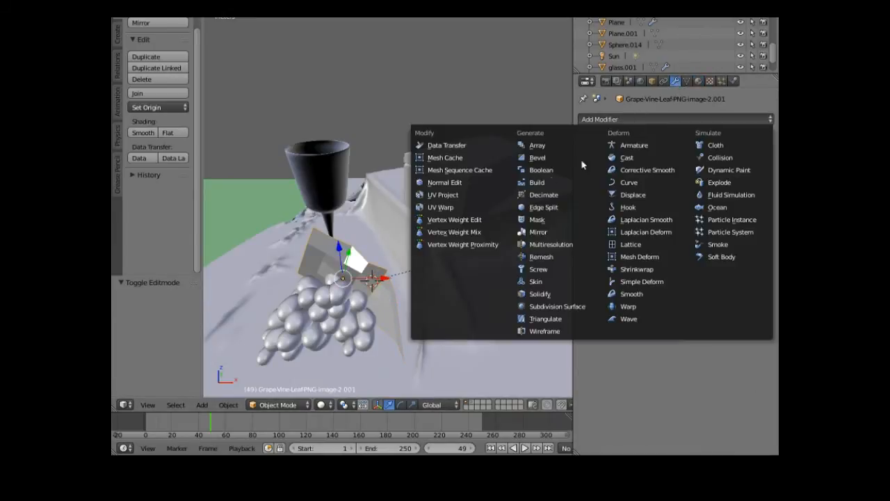
left_click(559, 307)
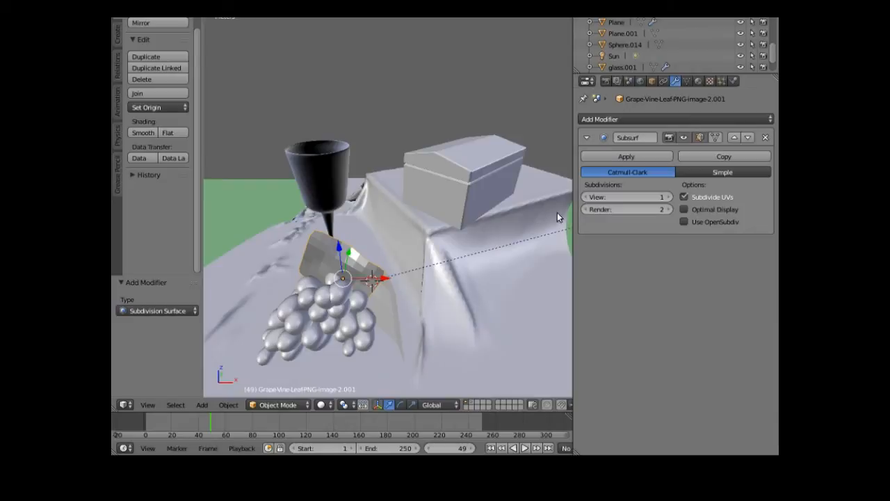
left_click(143, 133)
- Add Subdivision Surface and smooth shading to the original leaf, with View subdivisions set to 2
right_click(392, 313)
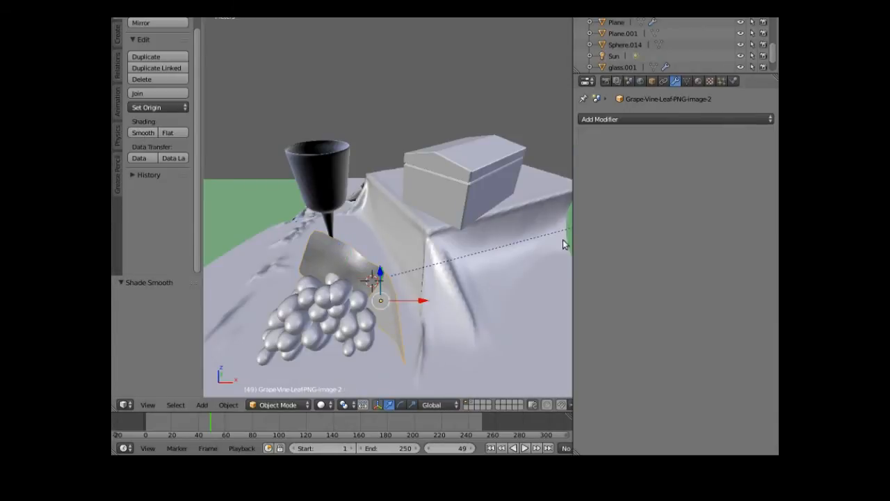
left_click(676, 119)
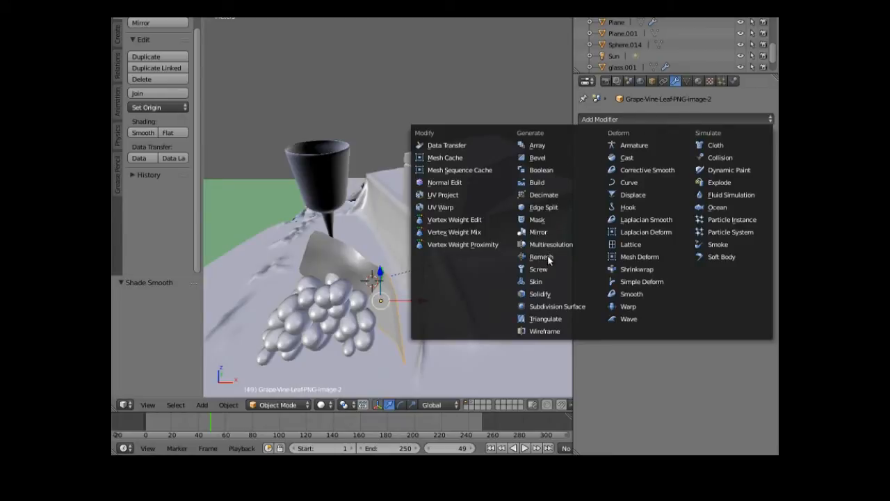
left_click(551, 306)
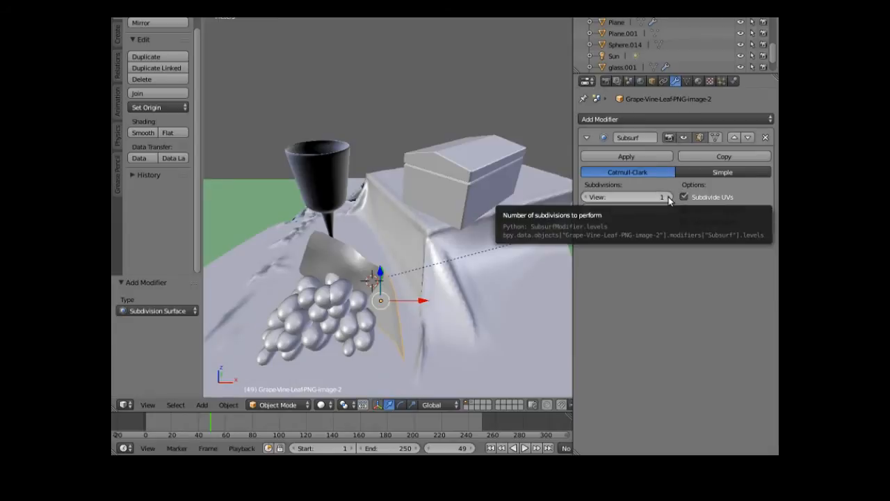
left_click(142, 133)
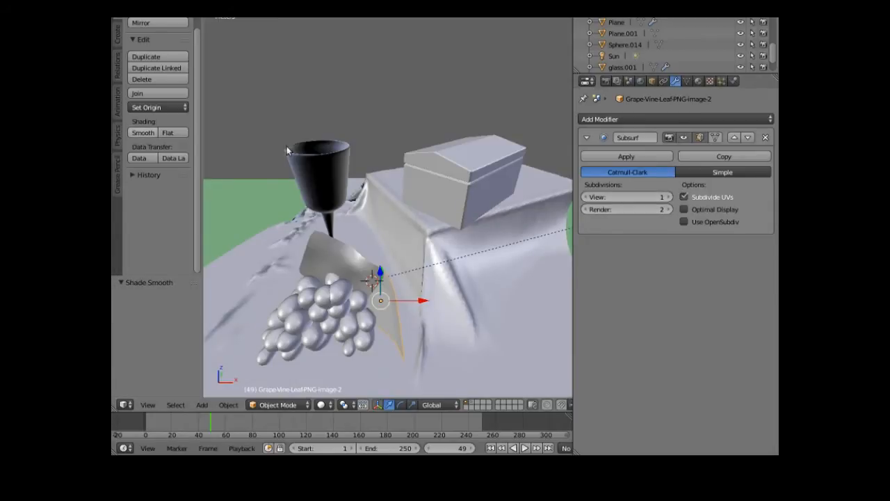
left_click(671, 197)
key("shift+d")
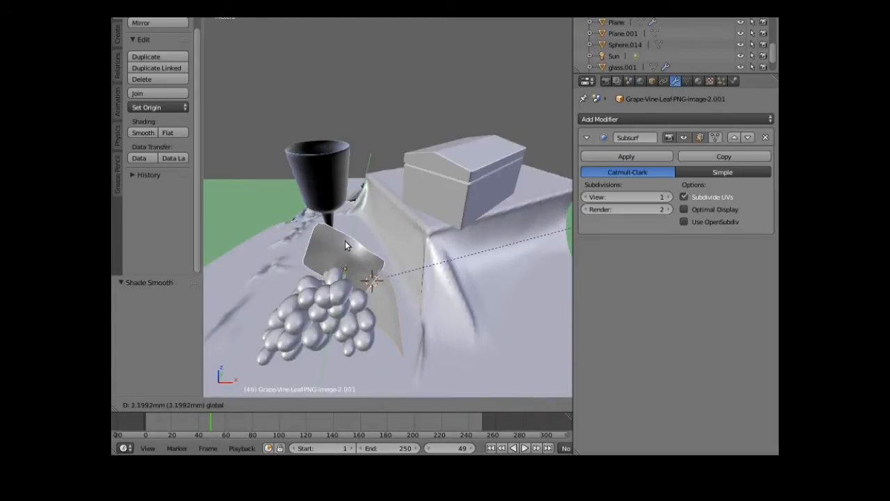
- Place the duplicated leaf and turn it slightly about the vertical axis
left_click(345, 240)
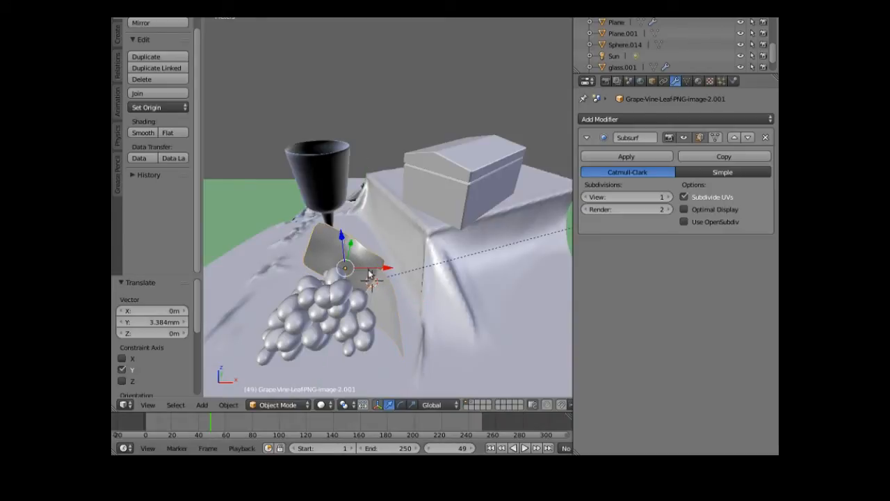
left_click(401, 405)
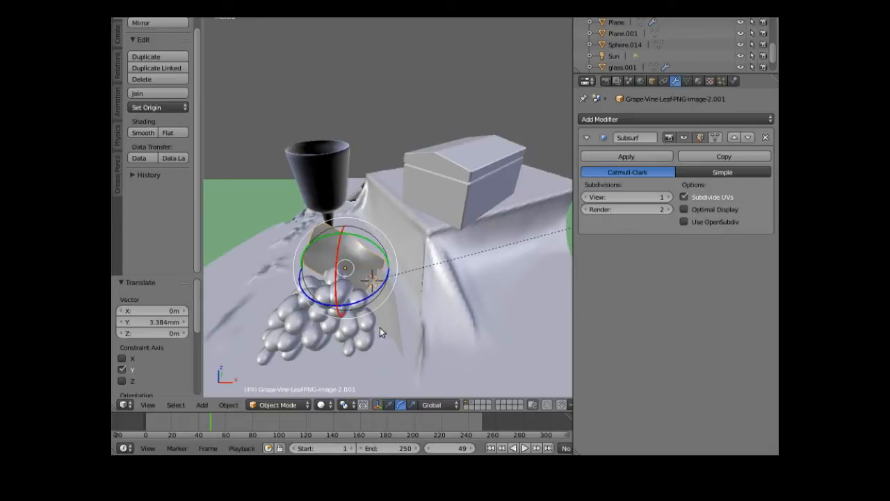
mouse_move(375, 290)
left_mouse_down()
mouse_move(372, 285)
mouse_move(372, 295)
left_mouse_up()
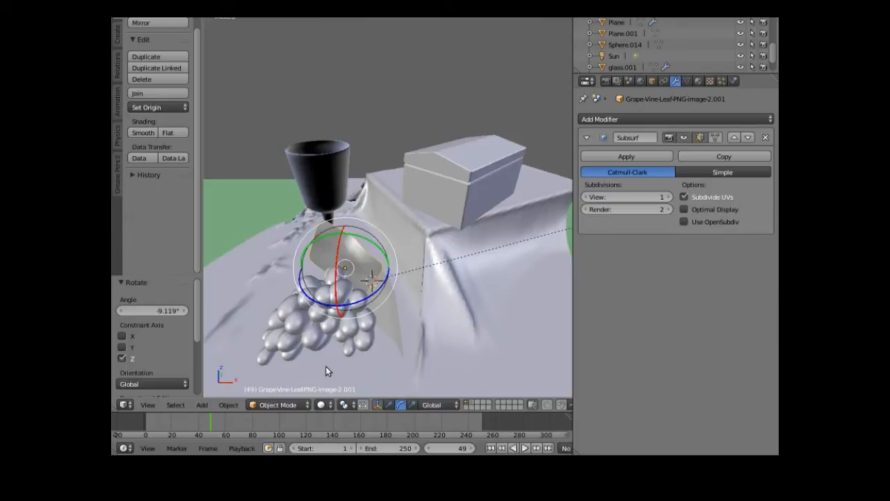
- Select both leaves and the grape bunch and join them into Sphere.014
right_click(390, 322)
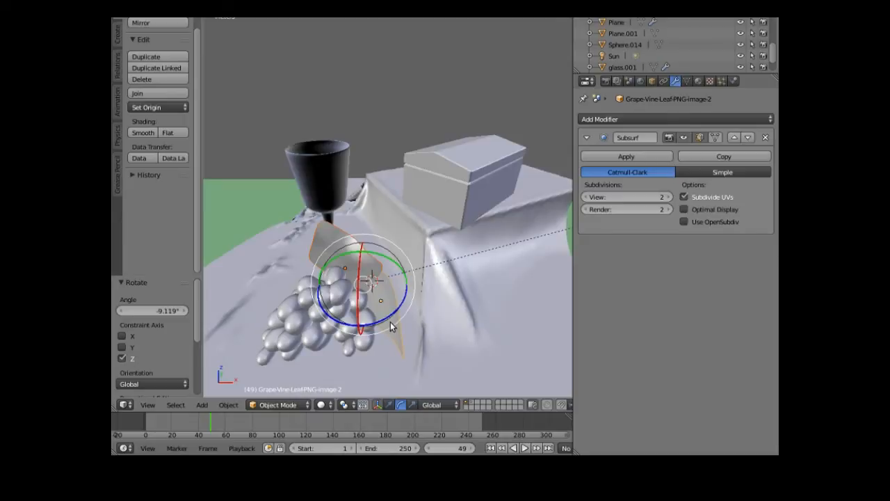
right_click(300, 326)
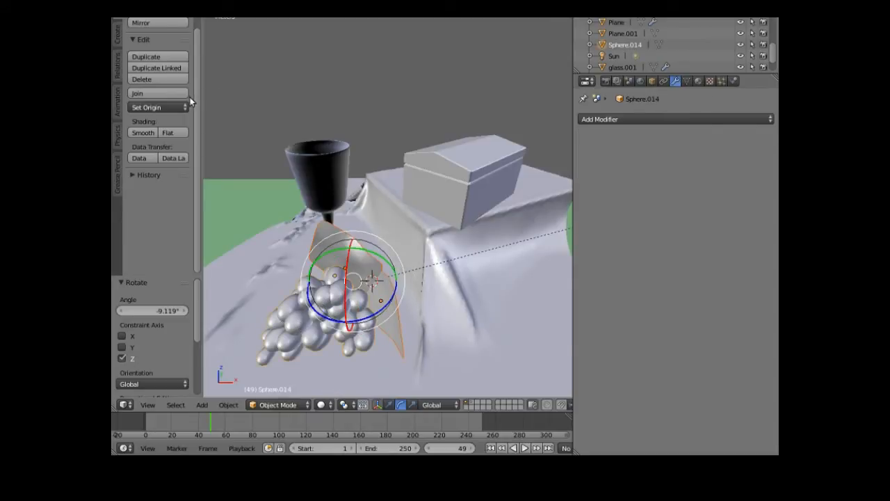
left_click(159, 94)
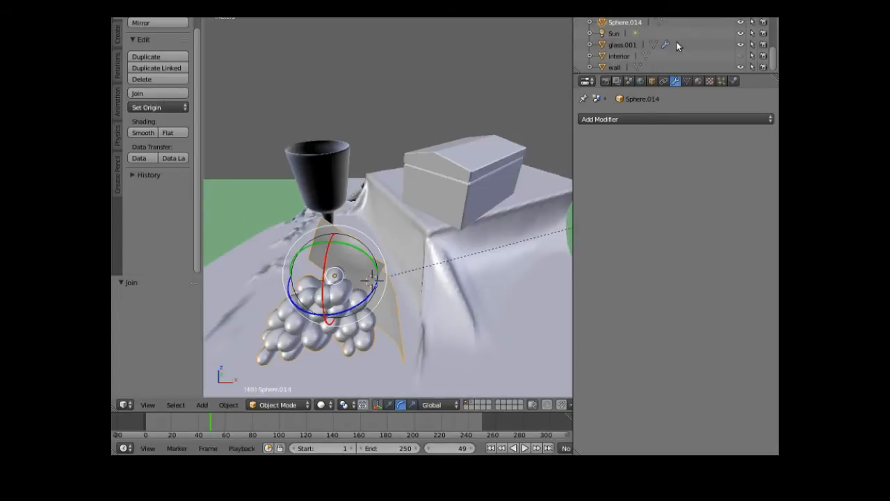
- Rename the joined Sphere.014 object to 'grapes' in the Object properties
left_click(651, 81)
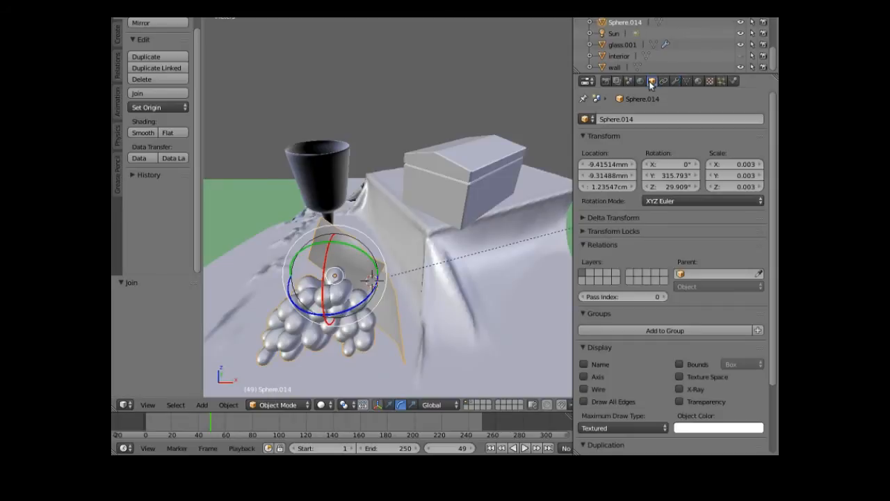
double_click(612, 118)
type("grapes")
key("Return")
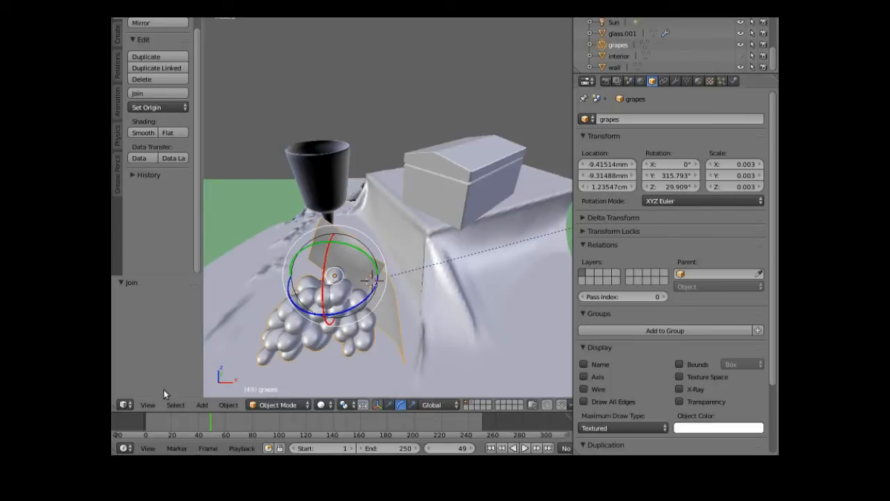
- View through the camera and move the grapes up along Z and left along X
left_click(151, 405)
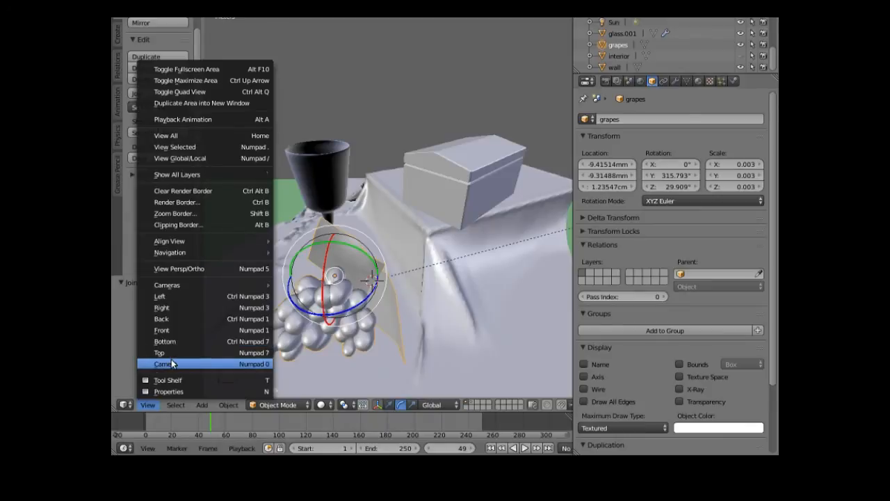
left_click(171, 359)
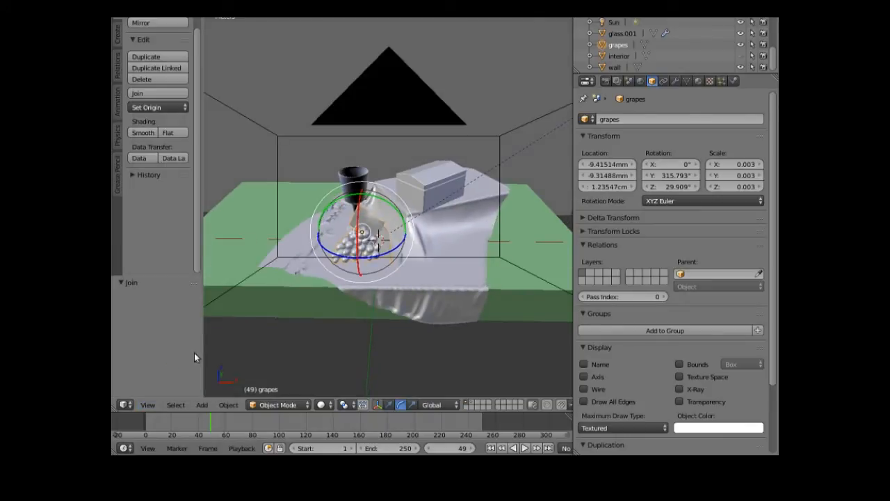
scroll(320, 265, "up", 2)
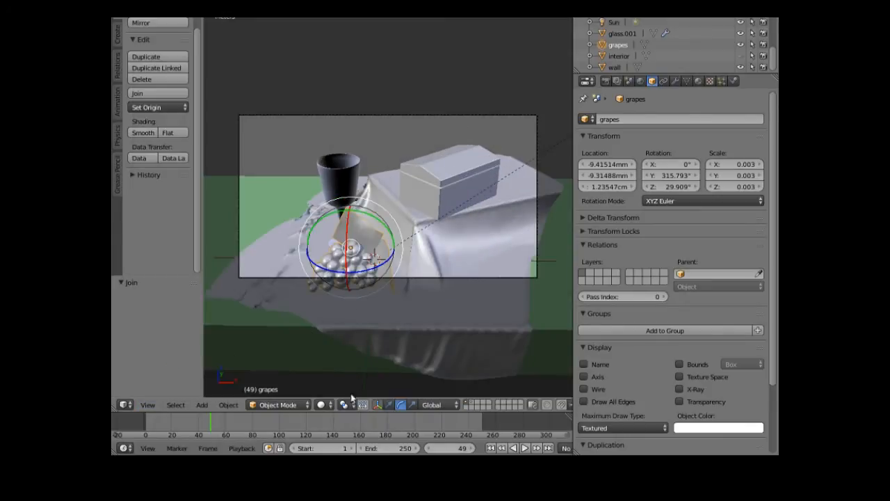
left_click(389, 404)
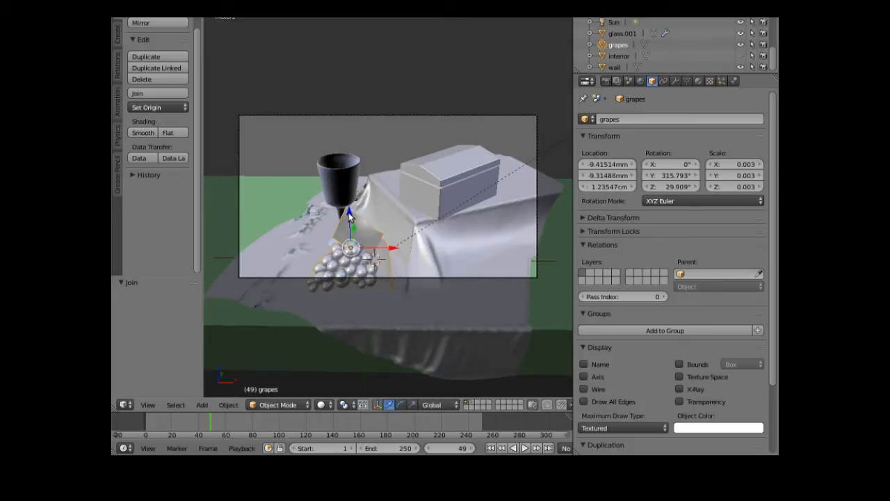
left_click_drag(349, 213, 337, 189)
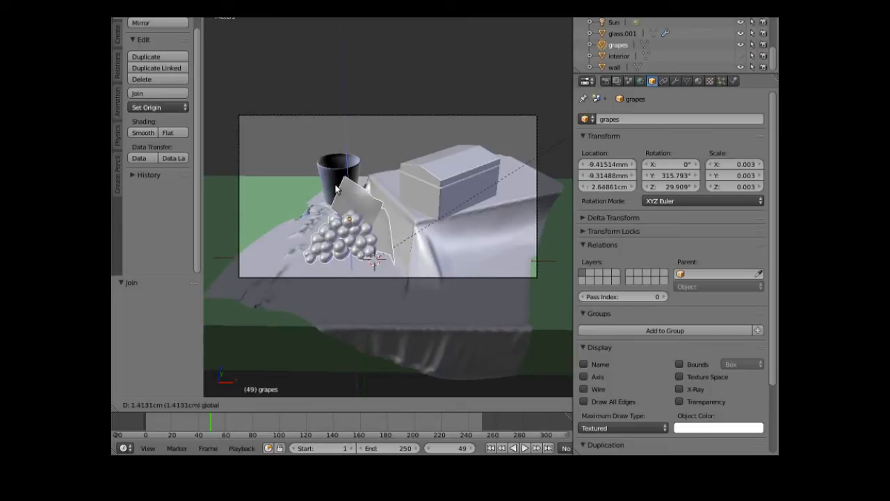
left_click_drag(336, 188, 334, 191)
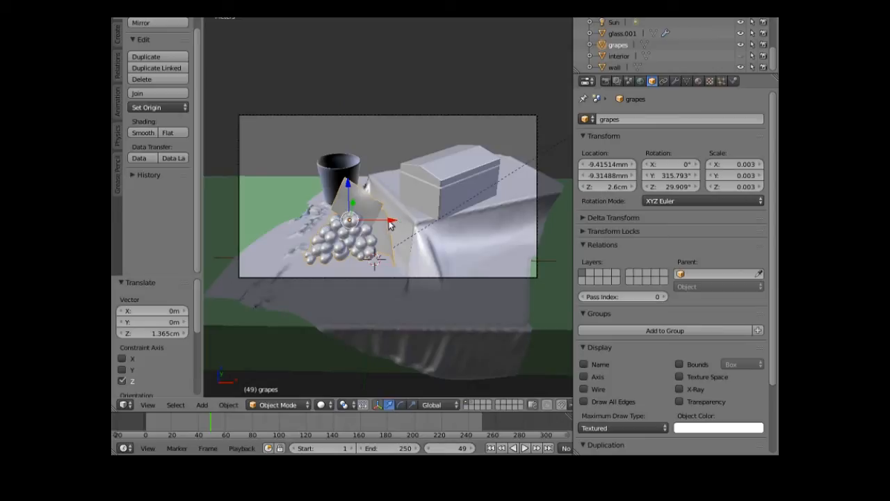
left_click_drag(391, 224, 298, 265)
key("KP_0")
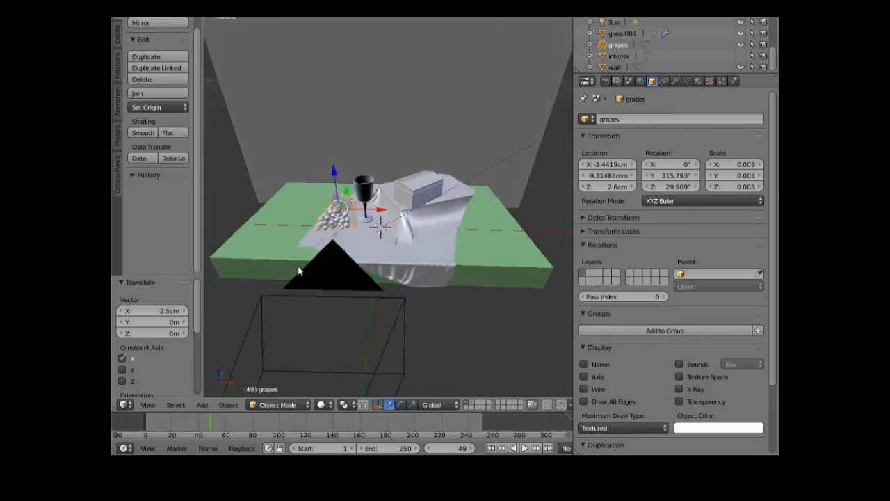
- Shift the grapes along Y and lower them onto the tablecloth
middle_click_drag(297, 279, 352, 221)
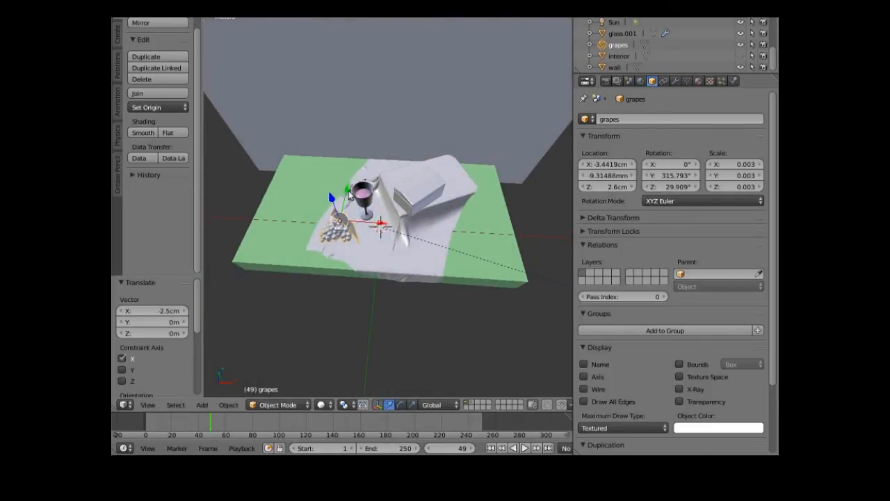
key("g")
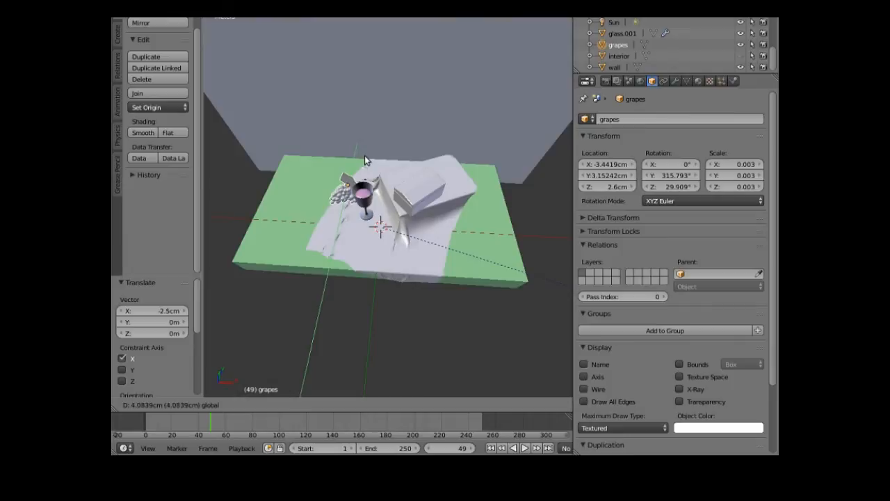
left_click(361, 156)
middle_click_drag(323, 229, 340, 159)
left_click_drag(347, 150, 357, 319)
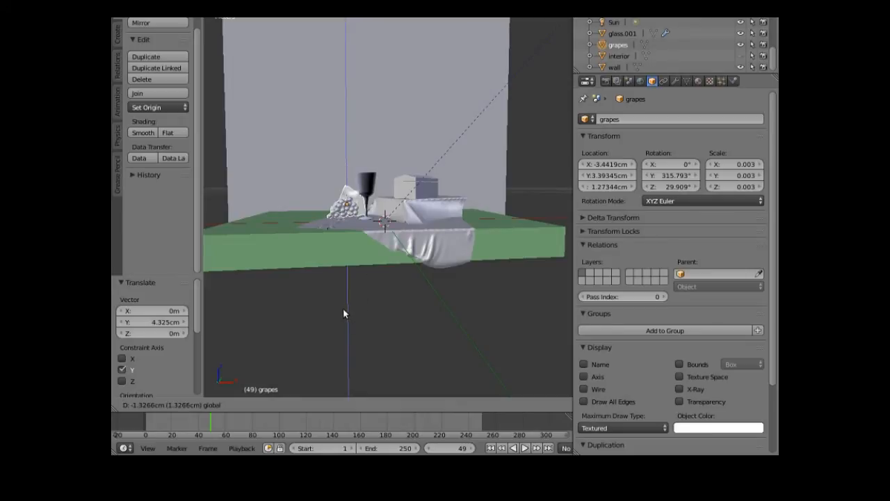
left_click_drag(373, 385, 401, 404)
- Tilt the grapes slightly about Y and settle them at Z 1.21646 cm
left_click(401, 405)
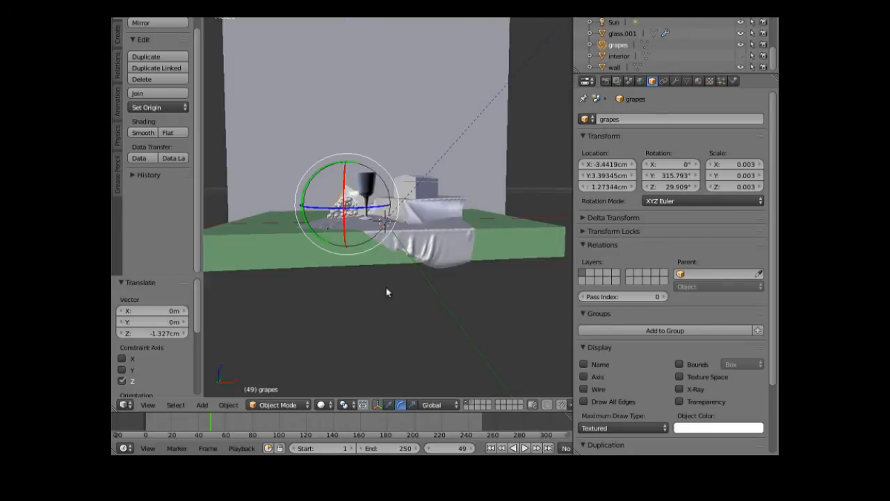
left_click_drag(351, 167, 356, 167)
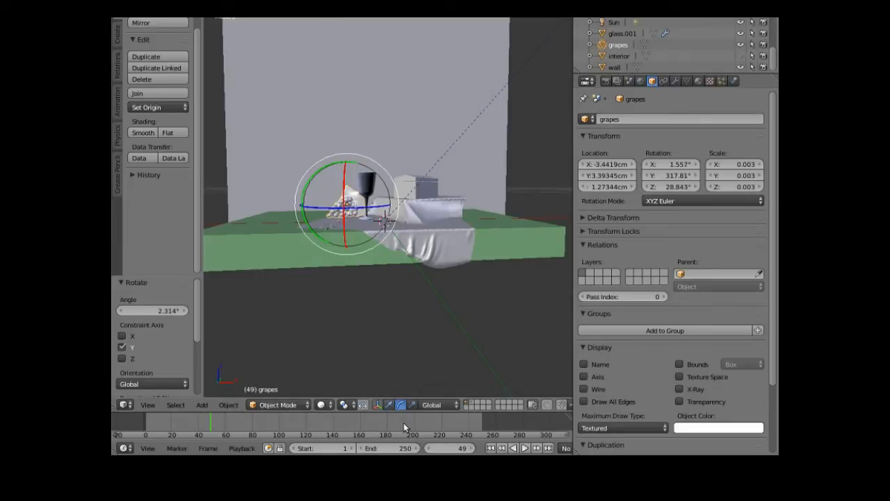
left_click(389, 404)
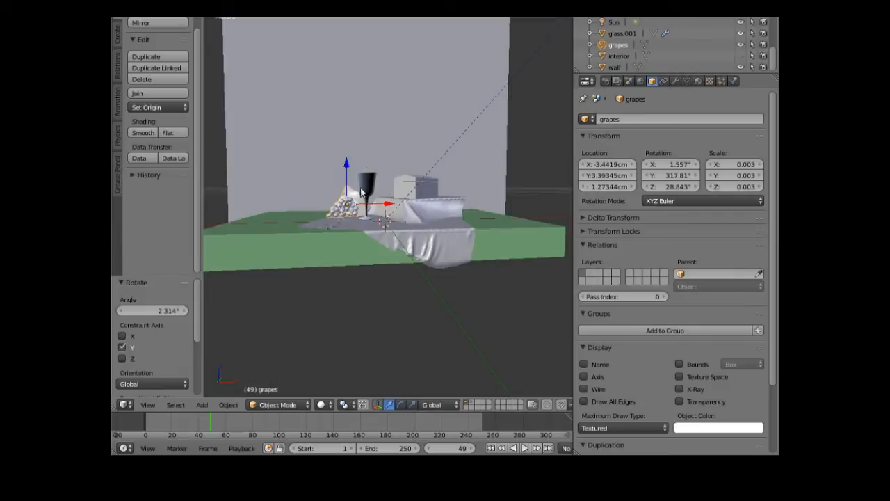
left_click_drag(347, 160, 347, 161)
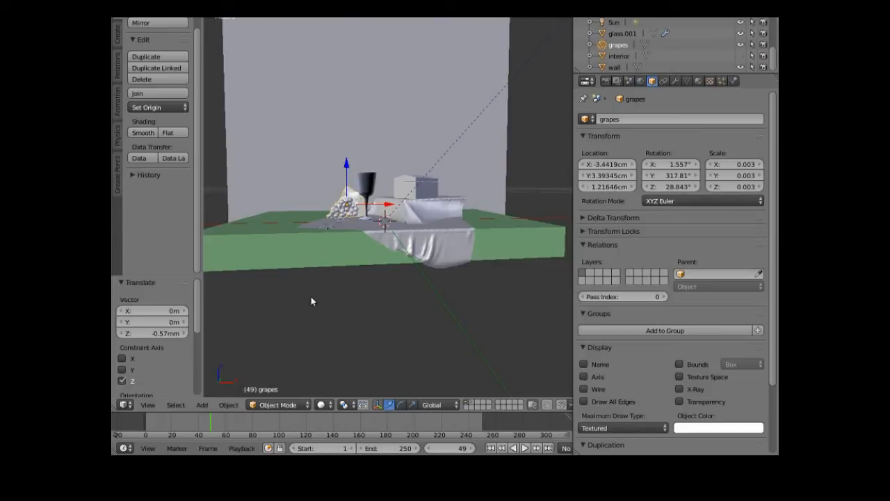
left_click(148, 405)
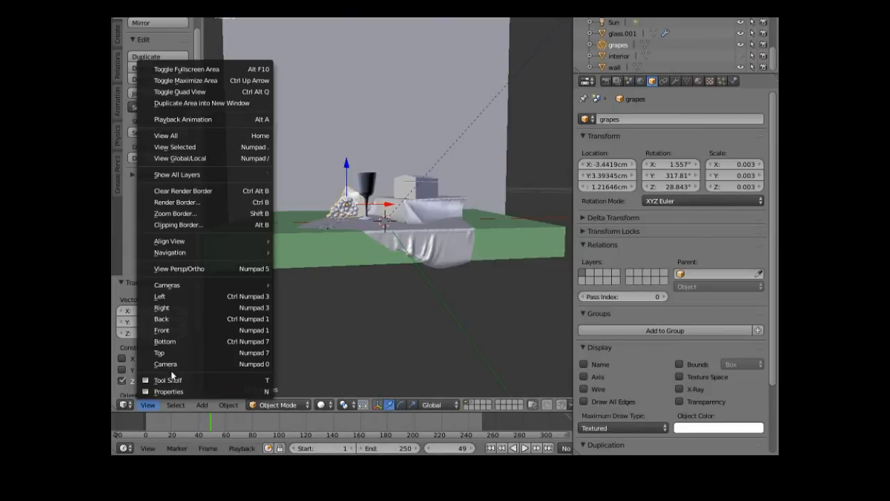
- In camera view, shift the grapes slightly right along X and turn them about 15° around Z
left_click(166, 364)
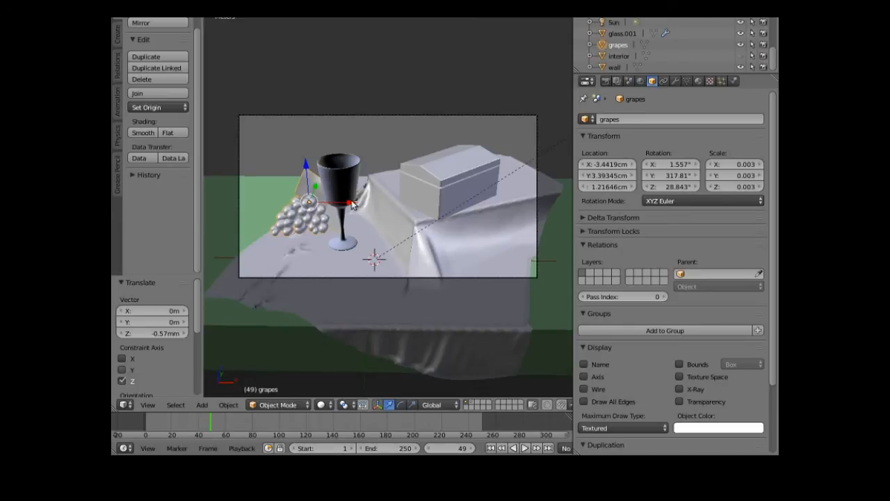
left_click_drag(353, 203, 360, 203)
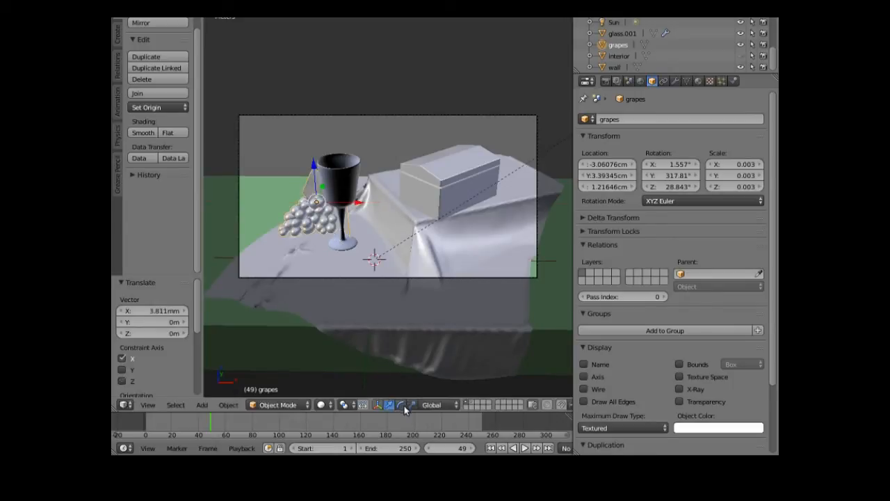
left_click(401, 405)
left_click_drag(324, 221, 326, 216)
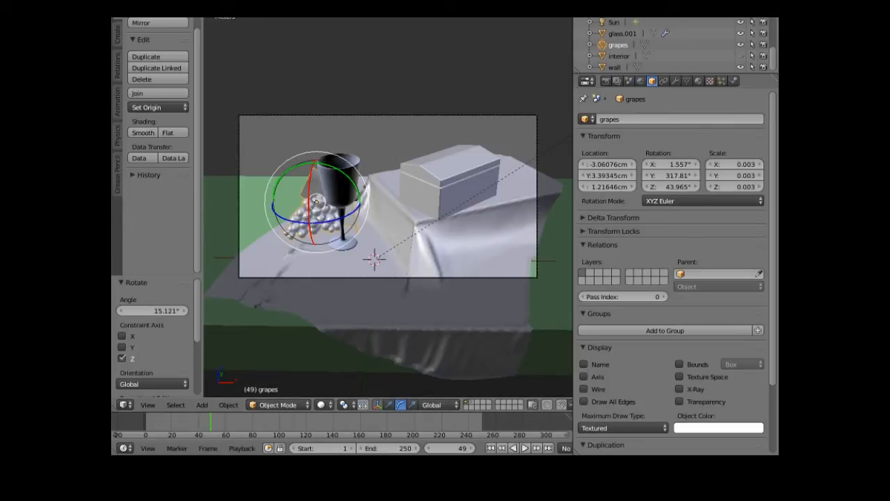
left_click(170, 8)
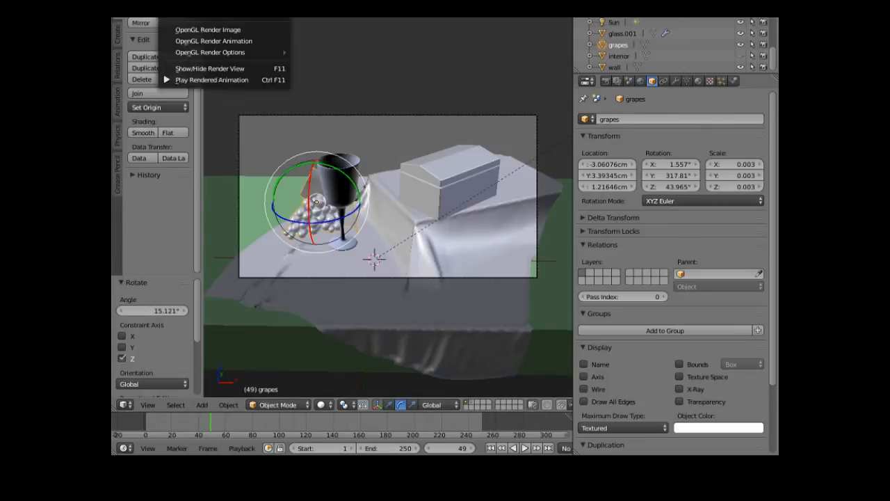
- Show the finished render of the grapes beside the wine glass and bring up the grapes' Material.005 settings
left_click(202, 11)
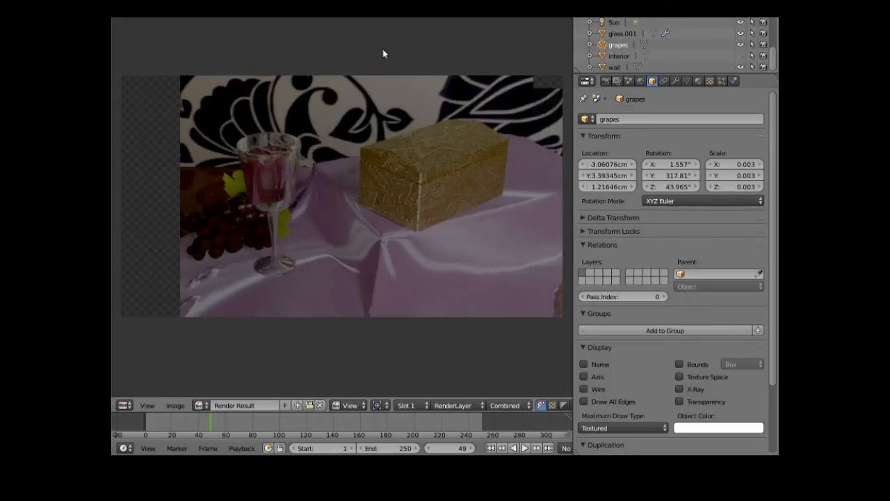
left_click(699, 81)
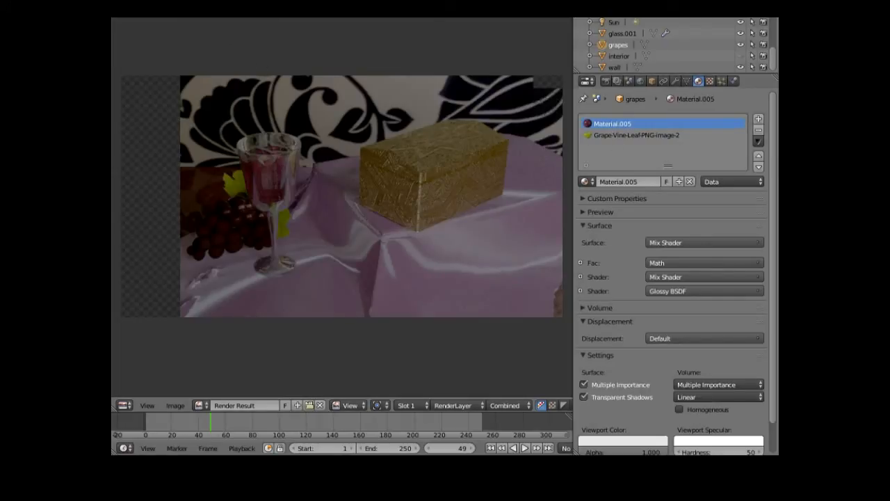
left_click(288, 16)
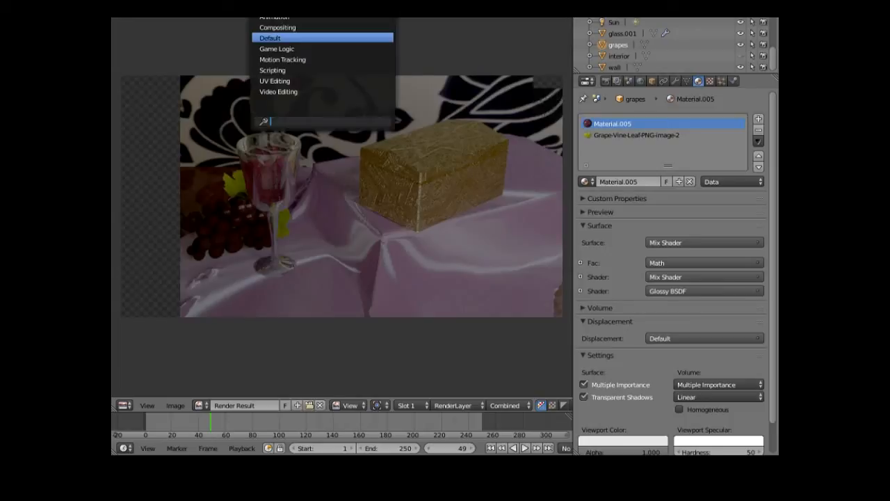
- Switch to the Compositing layout and frame the live rendered preview on the grapes
left_click(293, 28)
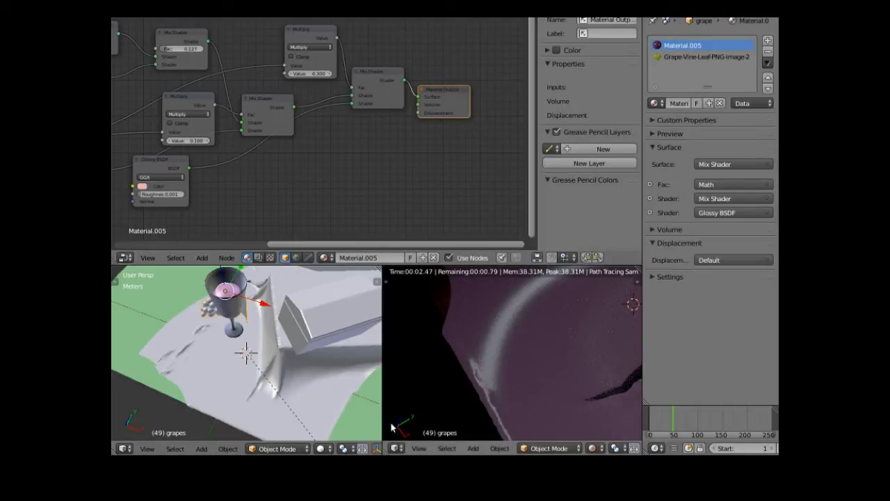
left_click(418, 448)
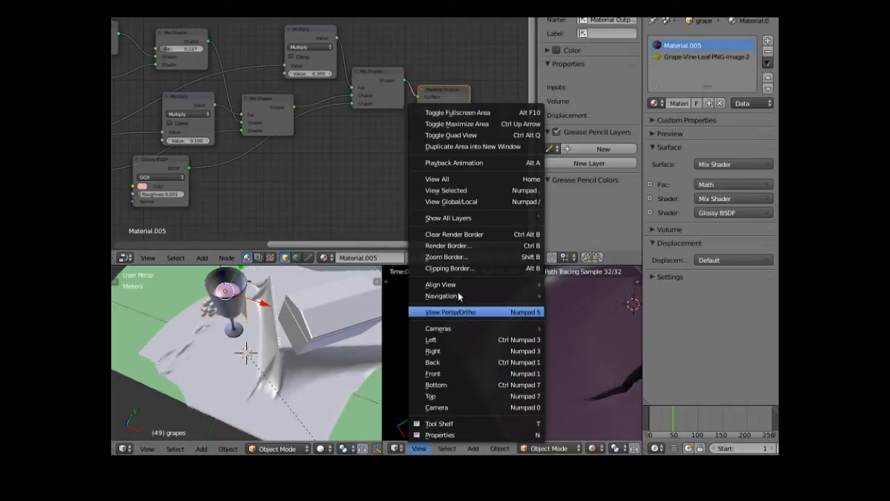
left_click(457, 190)
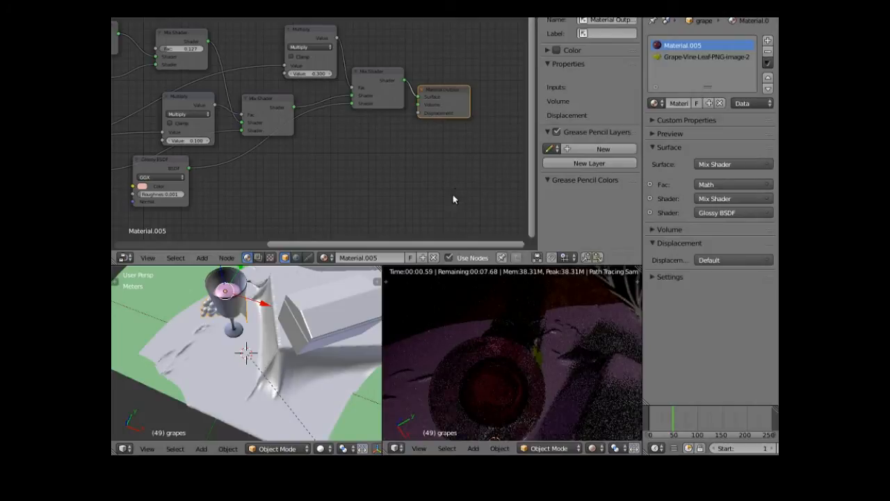
scroll(477, 363, "down", 3)
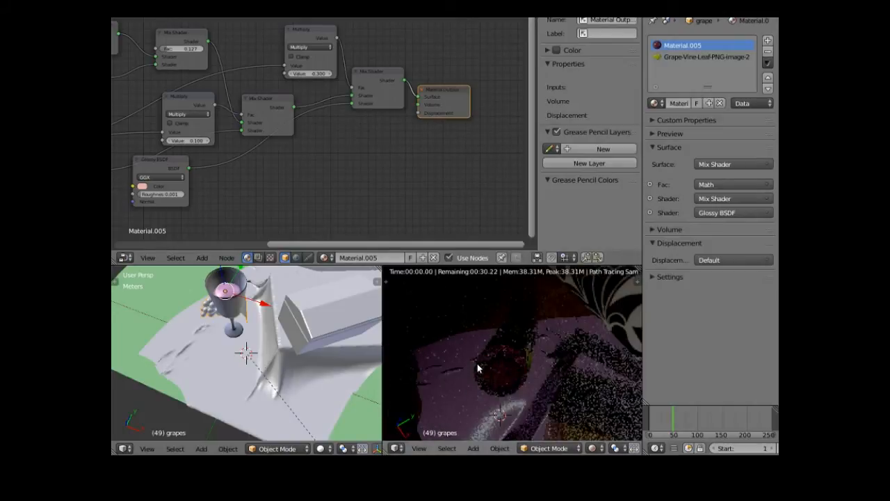
scroll(489, 388, "down", 2)
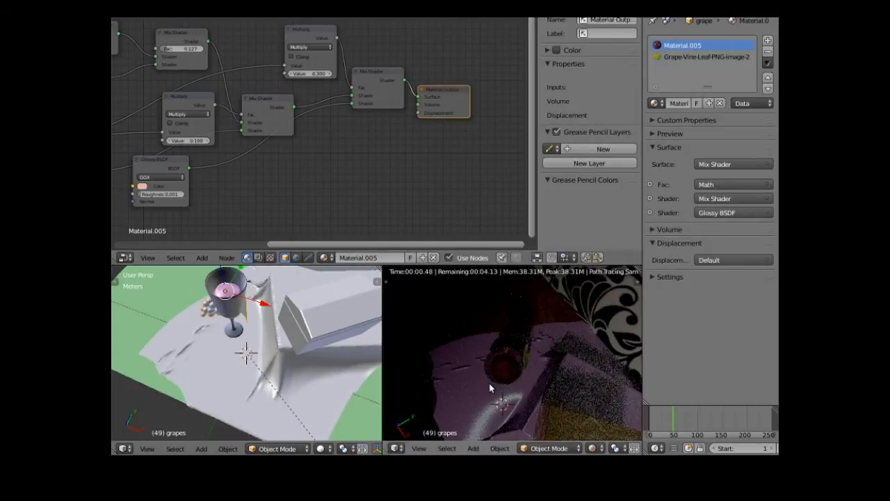
- Orbit and zoom the rendered preview toward the wallpaper and cloth, placing the 3D cursor in the scene
mouse_move(480, 392)
middle_mouse_down()
mouse_move(477, 368)
mouse_move(444, 333)
mouse_move(599, 364)
middle_mouse_up()
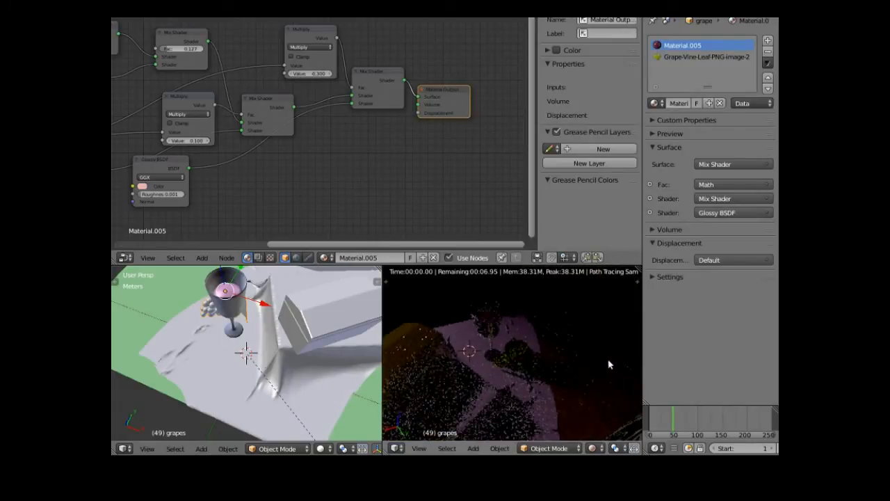
mouse_move(592, 397)
middle_mouse_down()
mouse_move(485, 382)
mouse_move(636, 368)
mouse_move(591, 364)
middle_mouse_up()
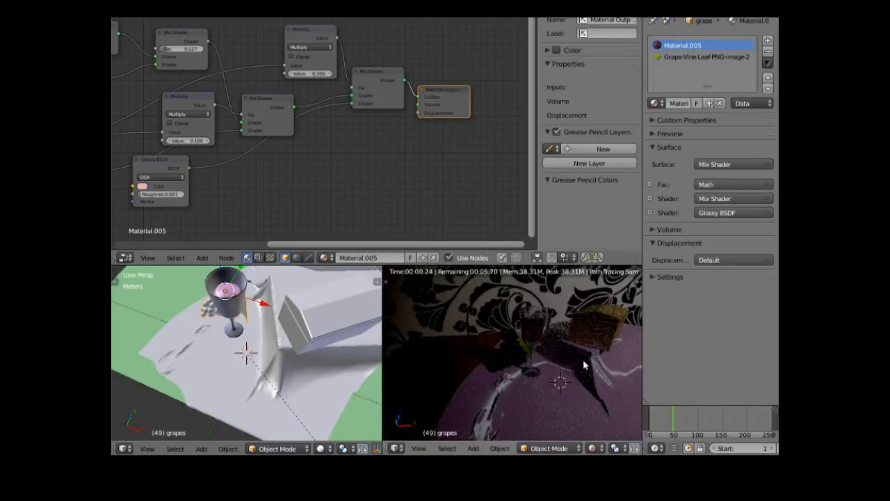
scroll(504, 413, "up", 5)
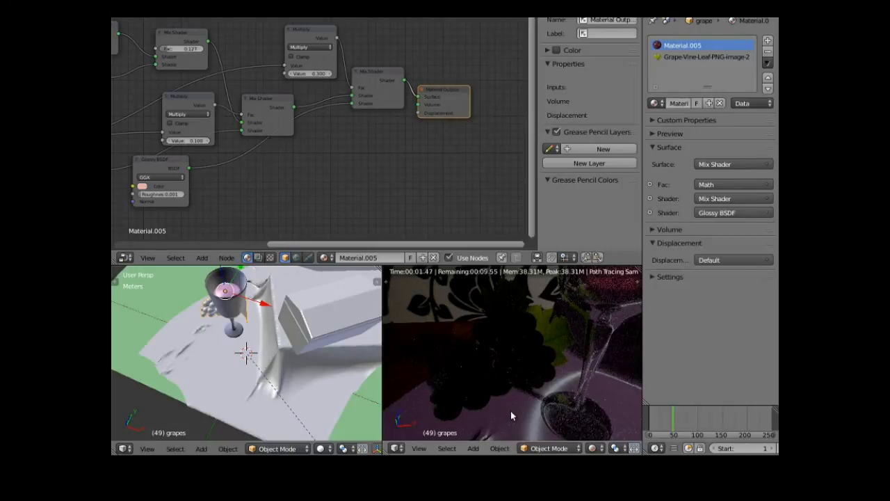
middle_click_drag(511, 411, 513, 412)
left_click(500, 346)
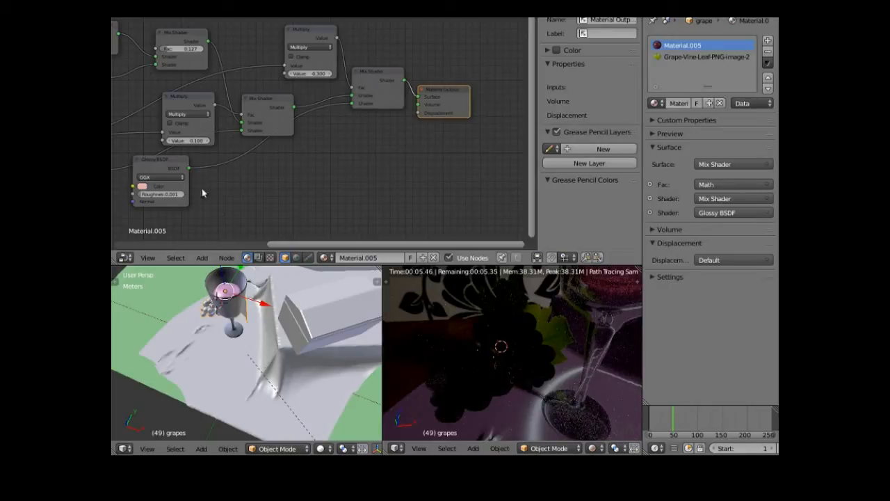
left_click_drag(278, 244, 188, 244)
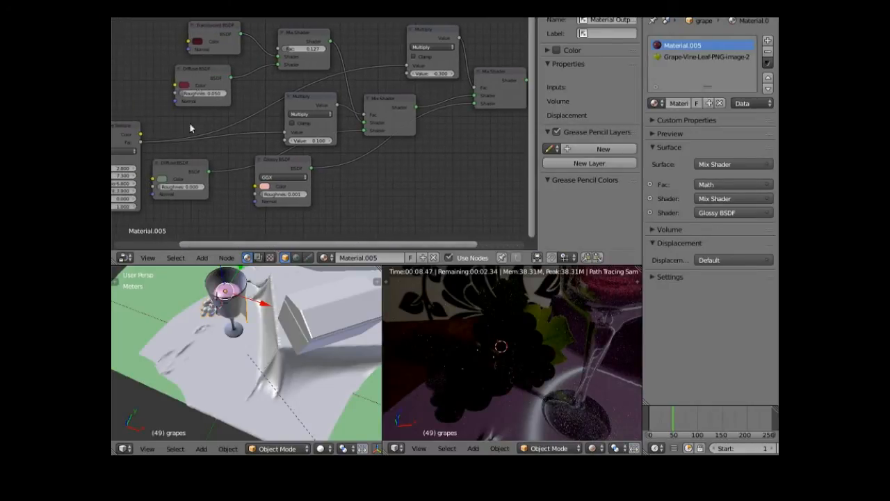
- Brighten the Translucent BSDF colour to a wine red of about RGB 0.274, 0.009, 0.074
left_click(197, 44)
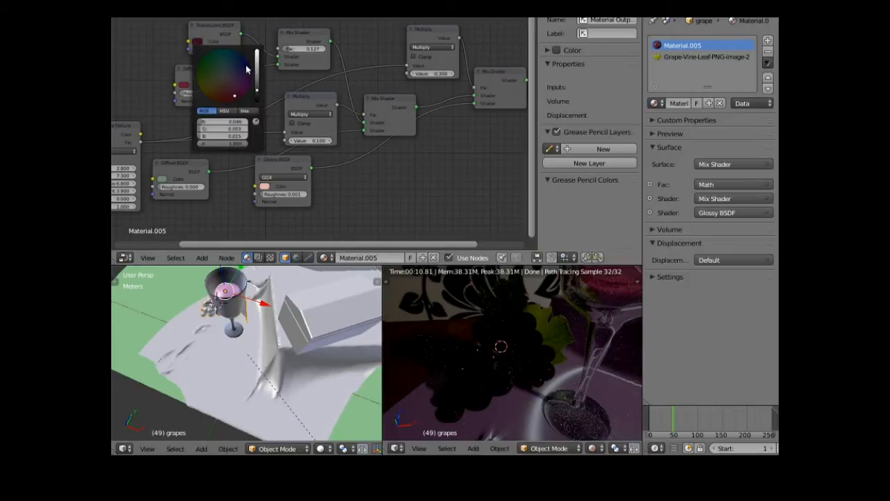
left_click(257, 89)
left_click_drag(257, 89, 258, 73)
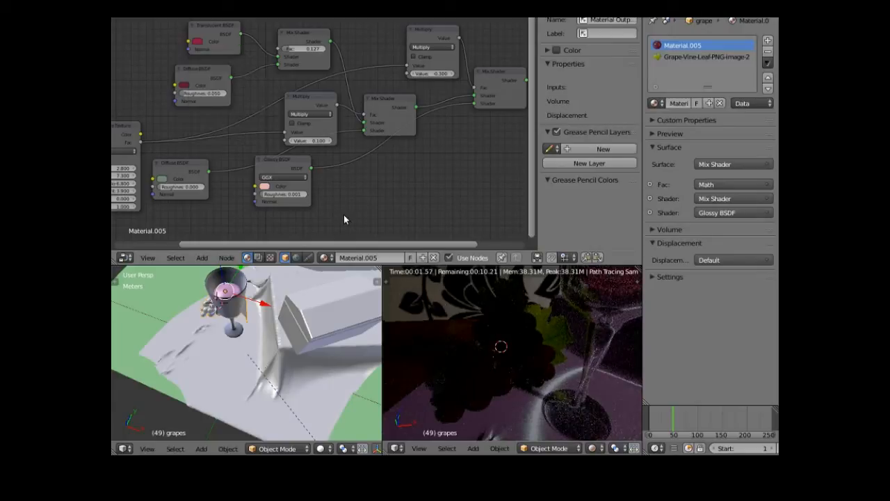
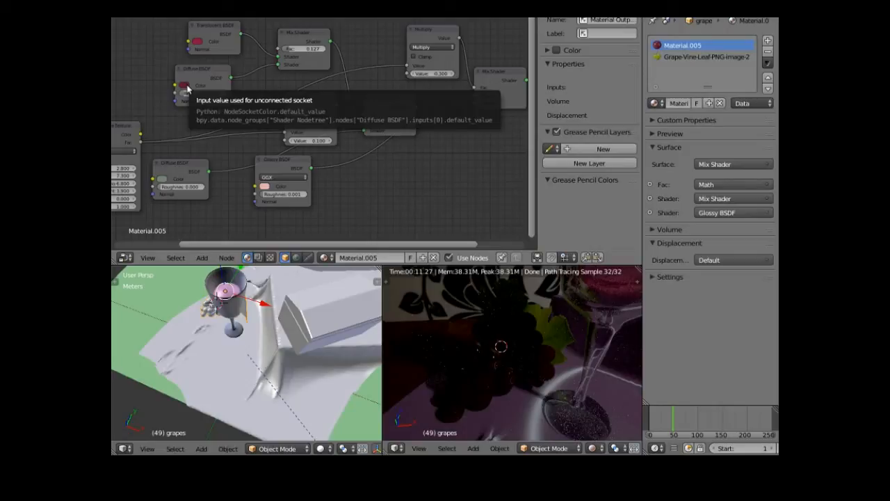
- Brighten the grapes' deep red Diffuse BSDF colour by raising its value
left_click(186, 87)
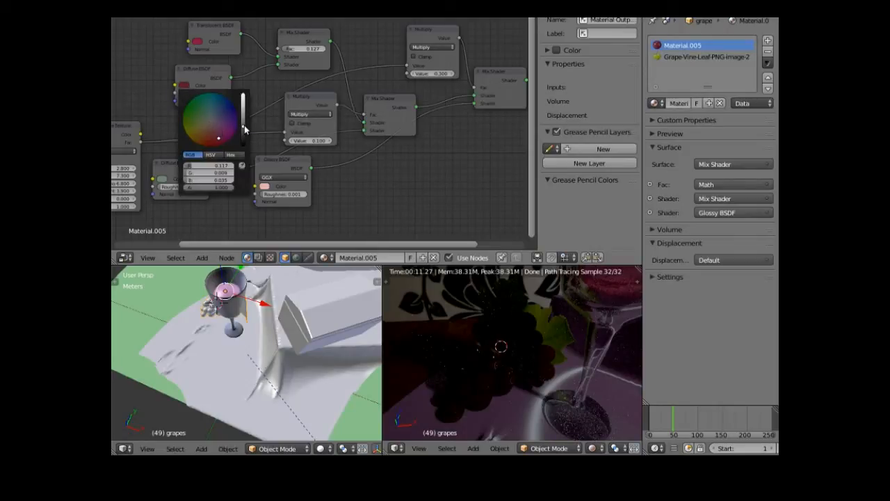
left_click_drag(244, 129, 244, 112)
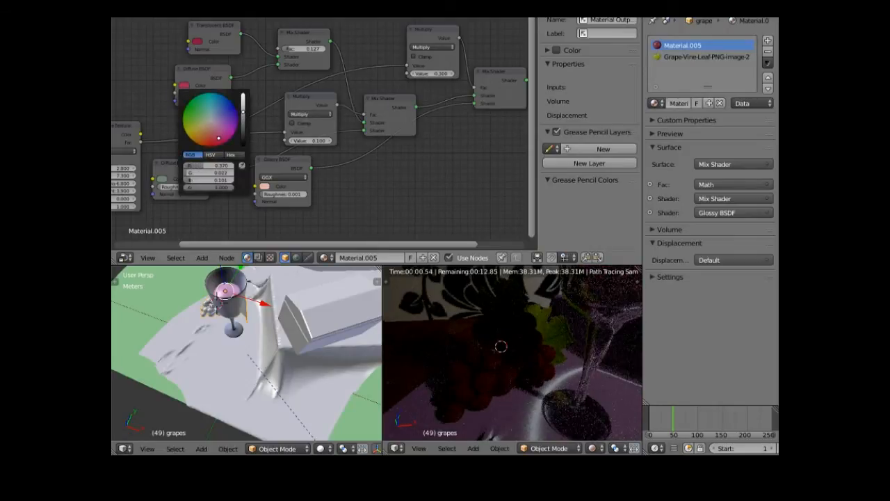
left_click_drag(244, 111, 243, 109)
- Set the top Mix Shader factor to 1, then lower it to about 0.27
left_click(289, 52)
type("1")
key("Return")
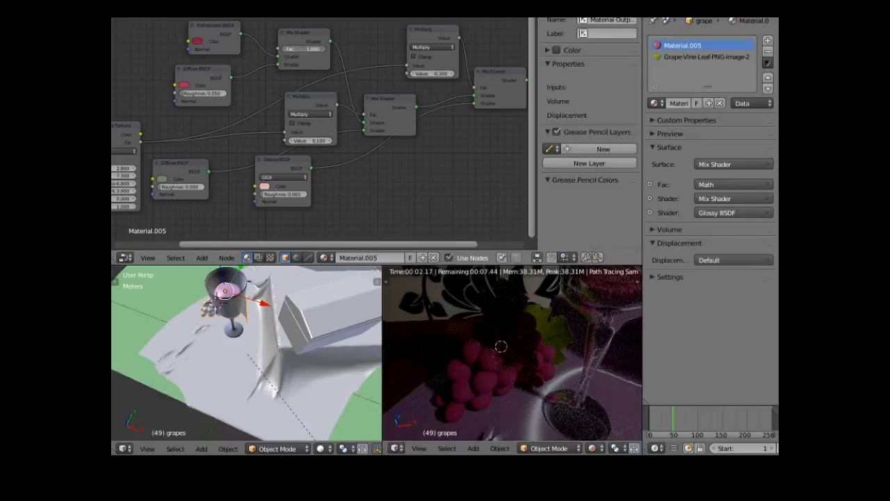
left_click_drag(302, 48, 262, 48)
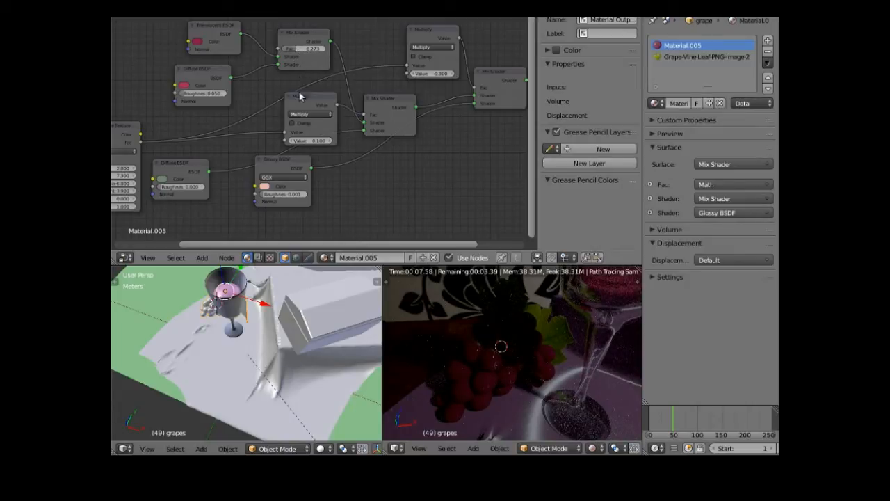
- Set Glossy roughness to 0.093, green Diffuse roughness to 0.200, and the Multiply value to 1.000
left_click_drag(297, 161, 363, 166)
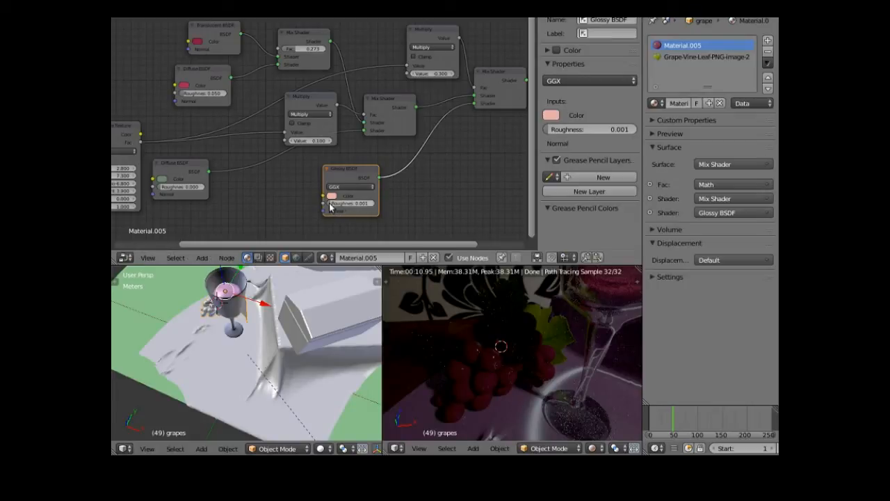
left_click_drag(331, 207, 336, 206)
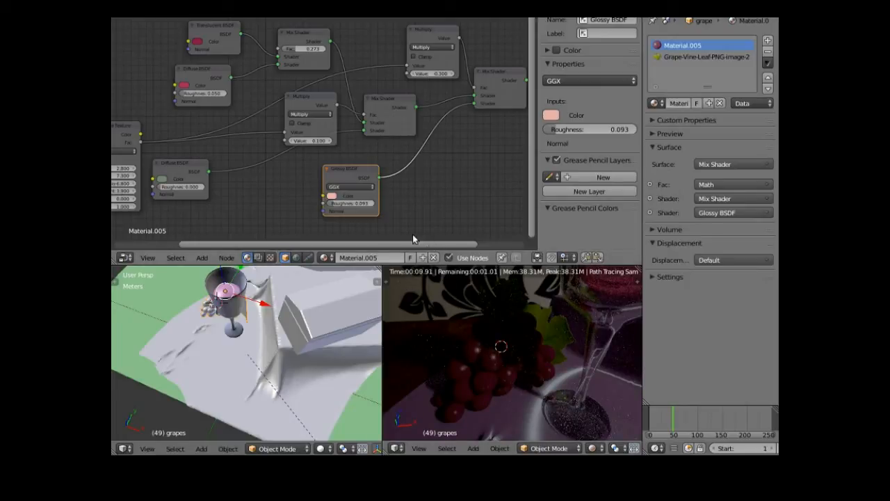
left_click_drag(189, 161, 243, 174)
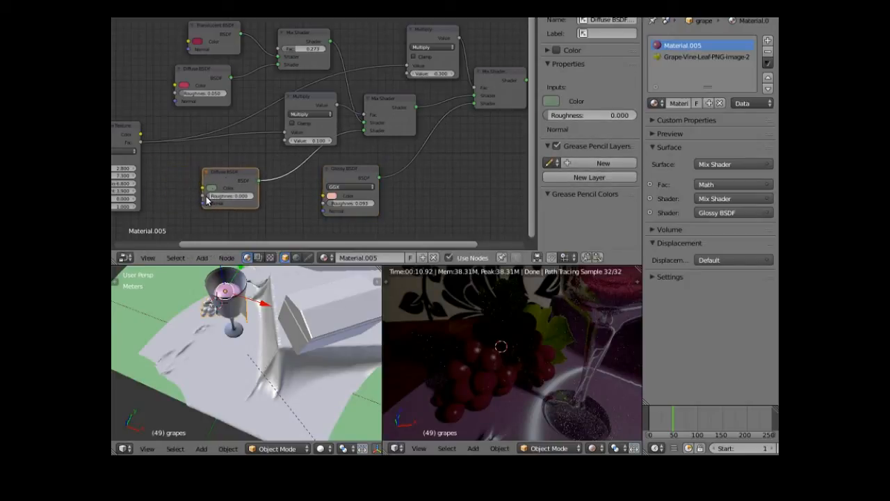
left_click_drag(209, 197, 219, 197)
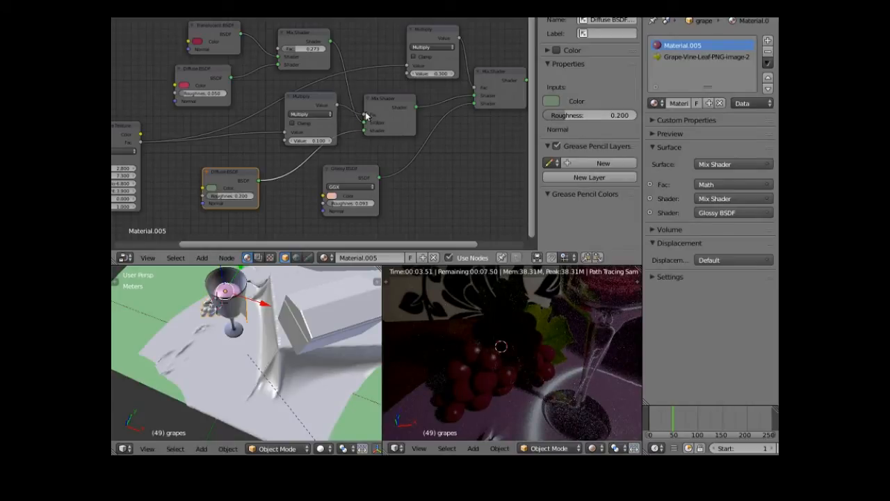
left_click_drag(312, 141, 312, 142)
mouse_move(312, 141)
left_mouse_down()
mouse_move(331, 142)
mouse_move(309, 144)
left_mouse_up()
- Make the green Diffuse BSDF colour paler and more saturated
left_click(210, 188)
left_click(271, 110)
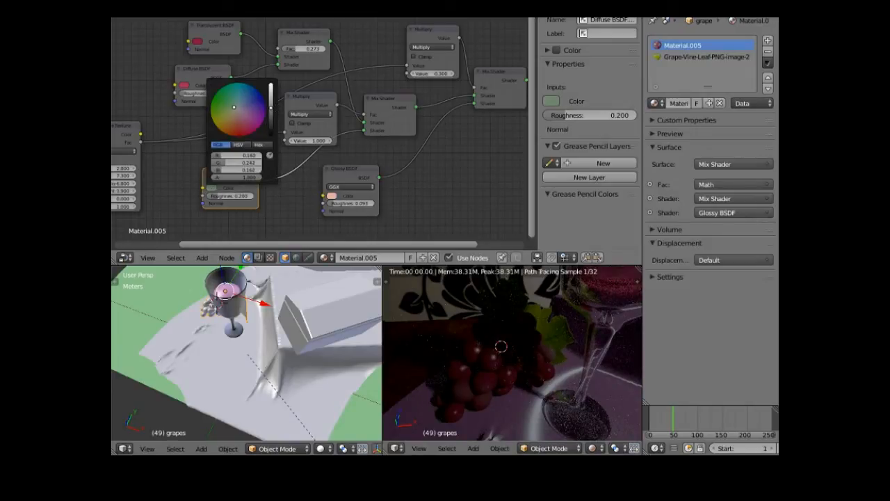
left_click(272, 97)
left_click(272, 95)
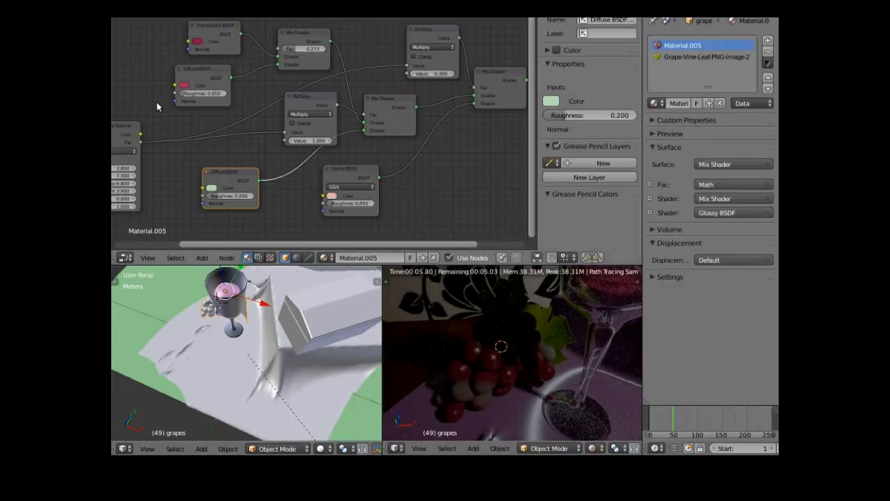
left_click_drag(219, 245, 111, 256)
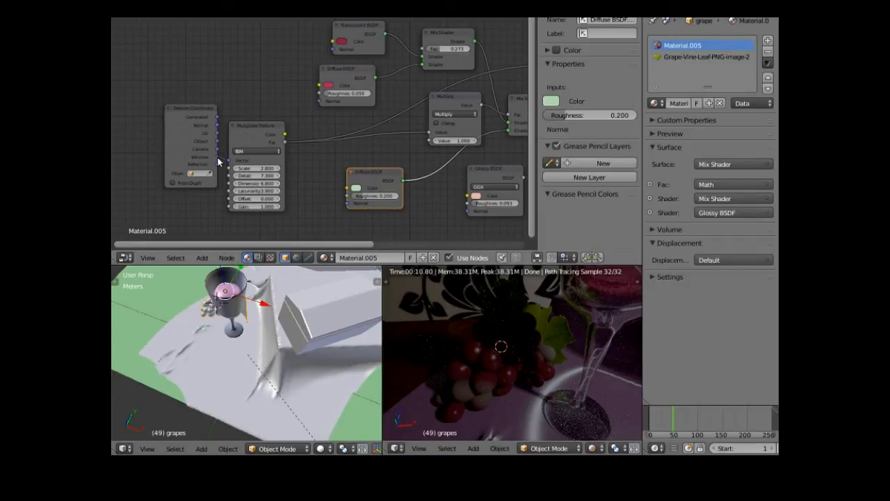
- Reconnect the Texture Coordinate output to the Musgrave Texture's Vector input
left_click_drag(217, 157, 229, 160)
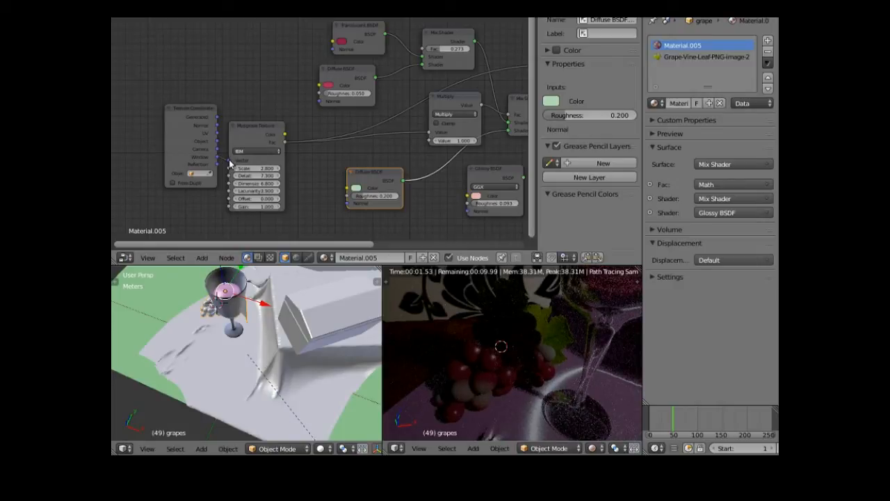
left_click(230, 163)
mouse_move(229, 163)
left_mouse_down()
mouse_move(218, 153)
mouse_move(230, 162)
left_mouse_up()
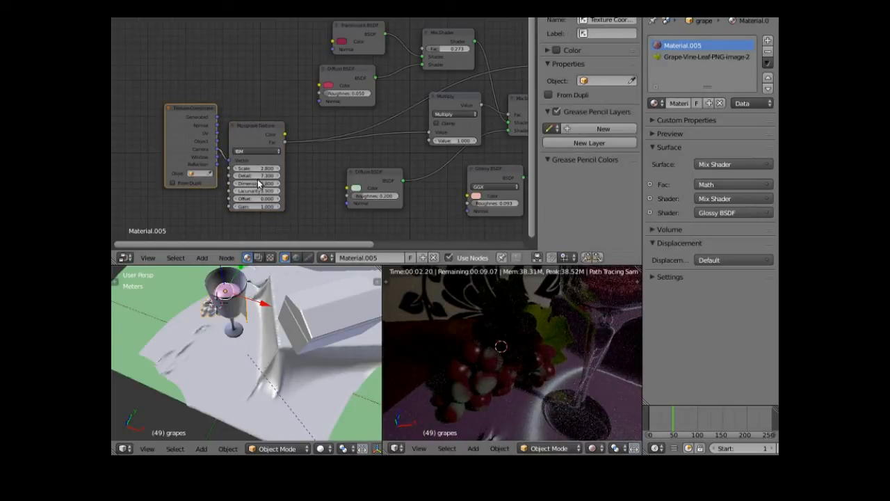
- Set the Musgrave Scale to 7.300 and Lacunarity to 12.200
left_click_drag(256, 168, 256, 169)
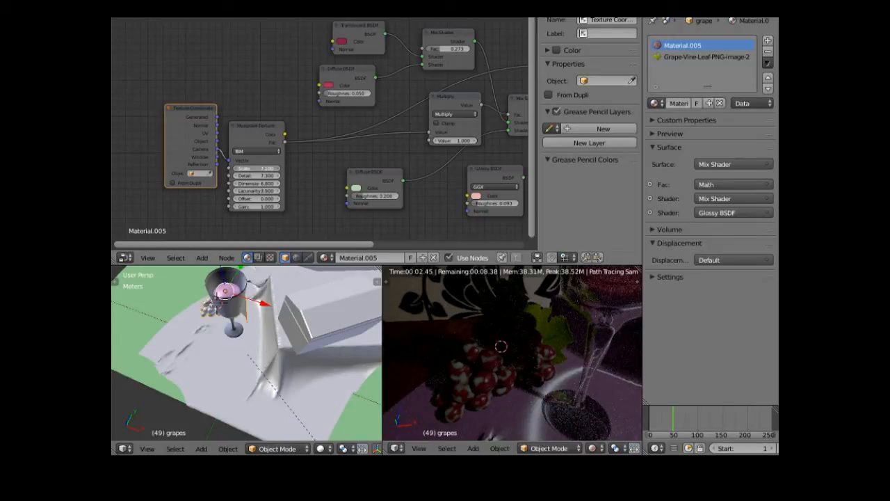
left_click_drag(256, 168, 256, 168)
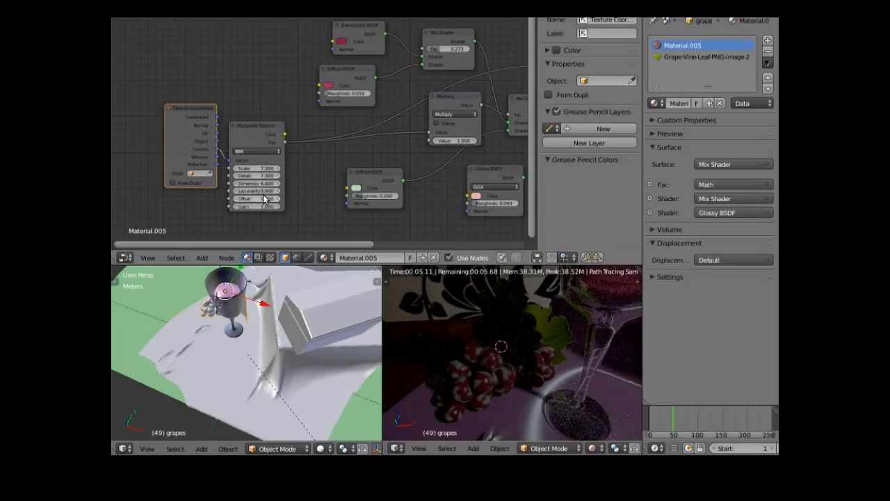
left_click_drag(263, 190, 261, 198)
- Reposition the Multiply and Mix Shader nodes and step the Multiply value down to 0.200
left_click_drag(461, 99, 439, 110)
left_click_drag(523, 98, 487, 106)
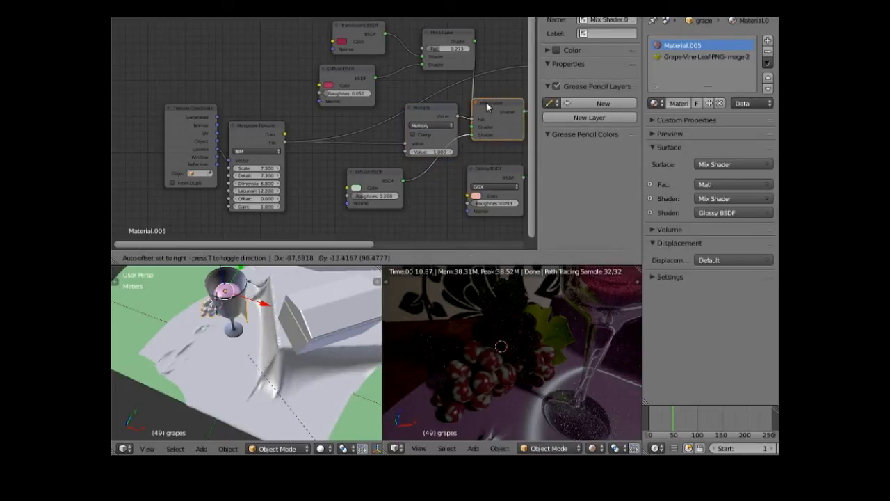
left_click_drag(487, 105, 487, 106)
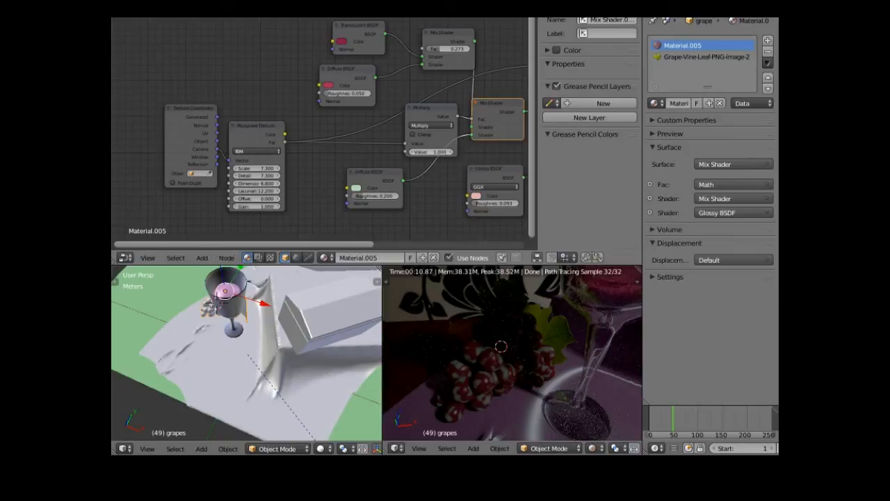
mouse_move(431, 152)
left_mouse_down()
mouse_move(418, 152)
mouse_move(438, 156)
left_mouse_up()
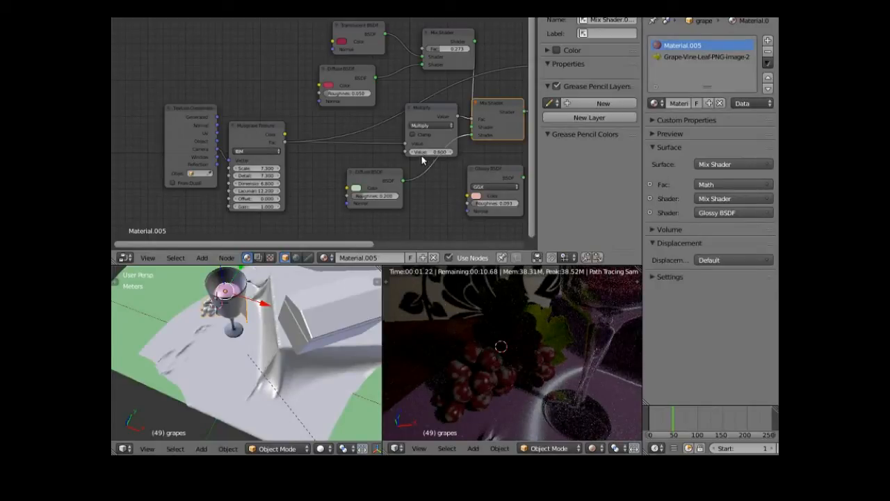
left_click(413, 152)
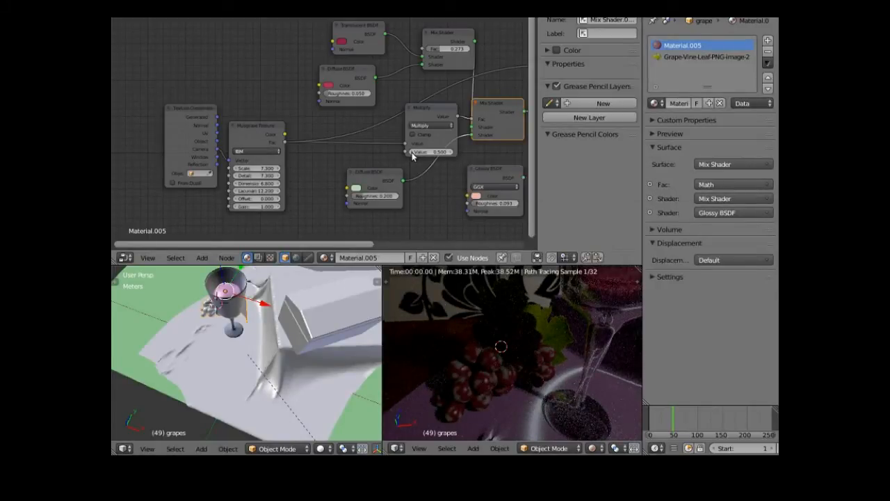
left_click(413, 153)
left_click(413, 152)
left_click(412, 152)
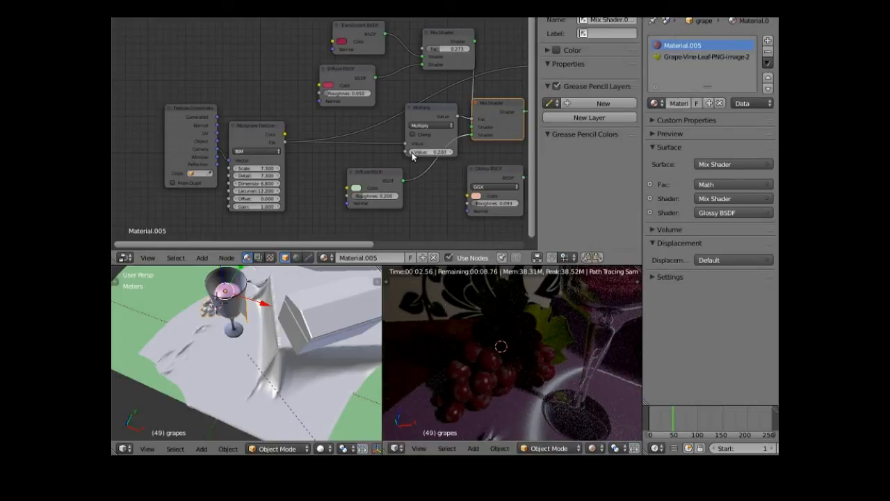
- Confirm the green diffuse roughness at 0.200 and set the Multiply value to 0.250
left_click(382, 200)
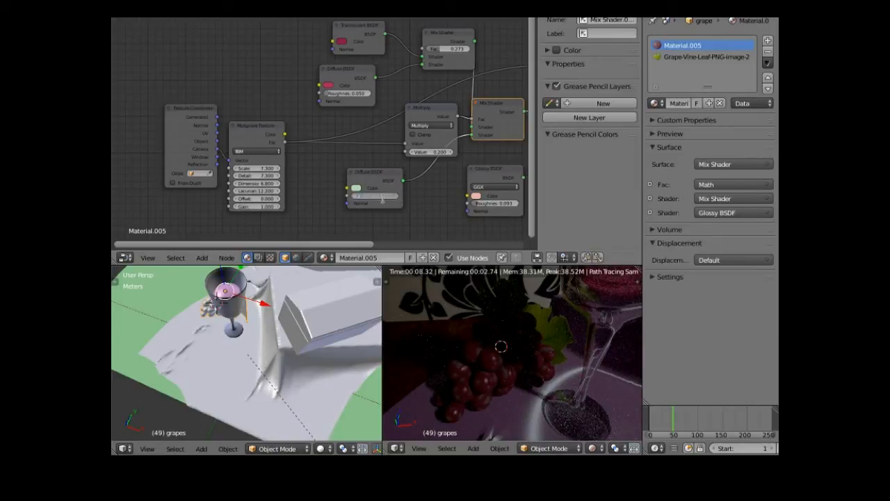
key("Return")
left_click(430, 152)
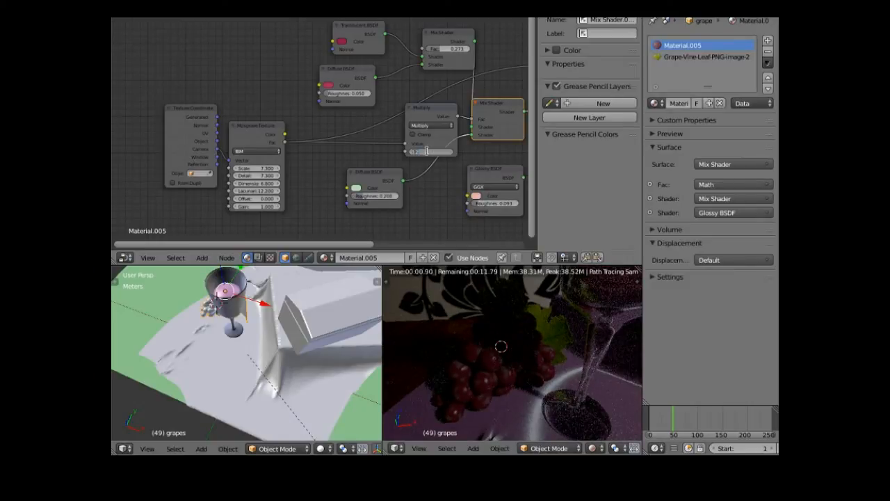
type("0.25")
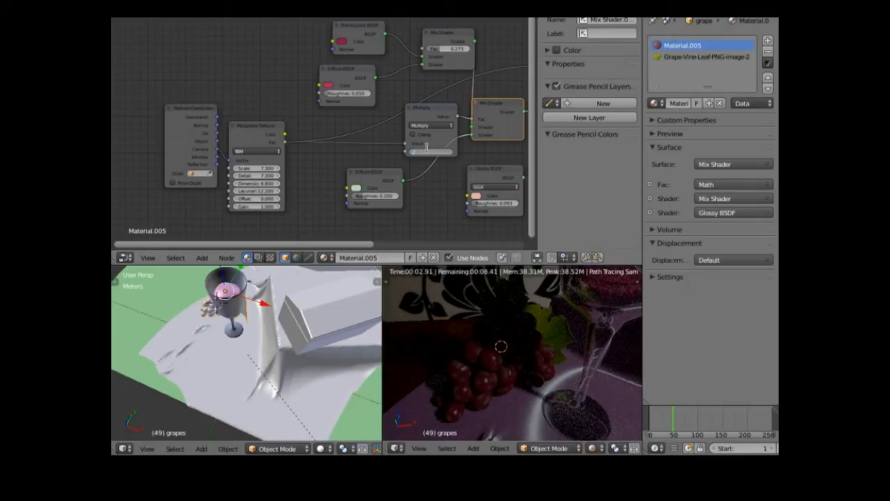
key("Return")
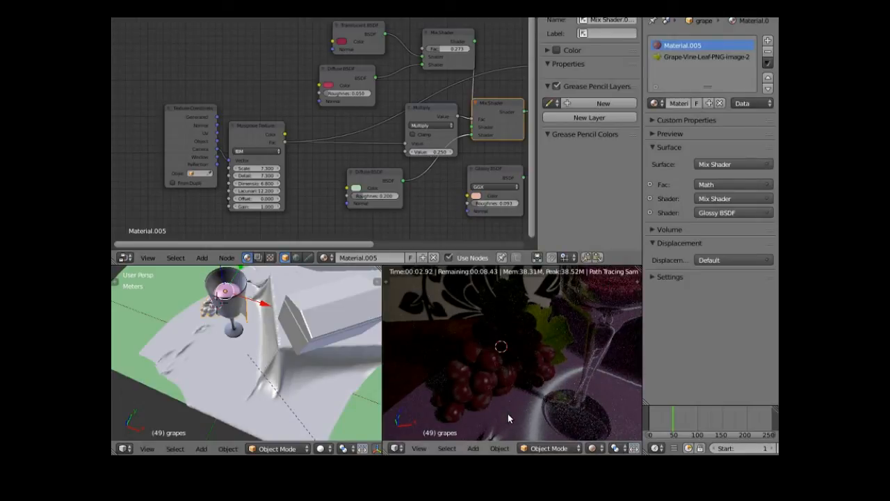
- Select the satin tablecloth and move its Anisotropic and Diffuse BSDF nodes left
right_click(557, 332)
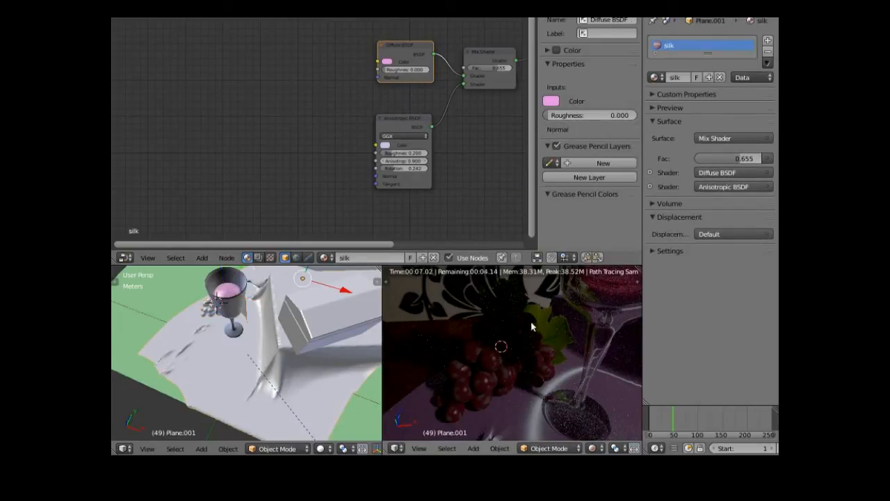
left_click_drag(381, 246, 461, 236)
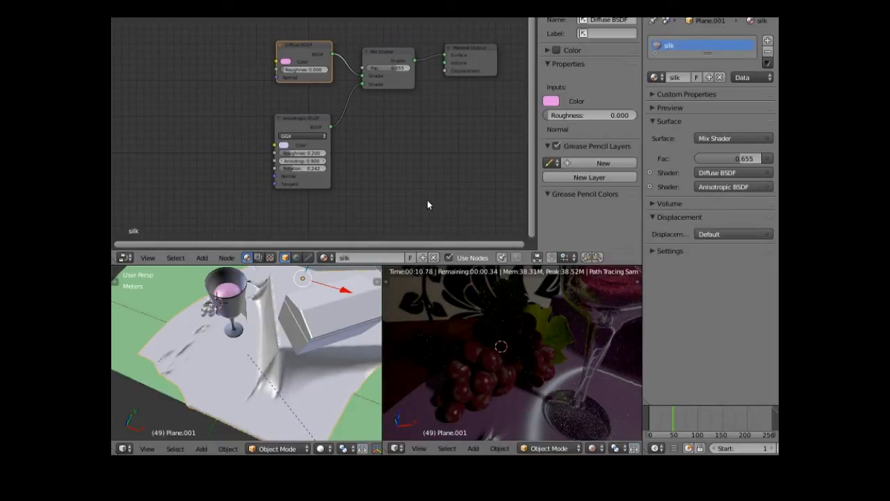
left_click_drag(316, 123, 248, 137)
left_click_drag(306, 48, 244, 54)
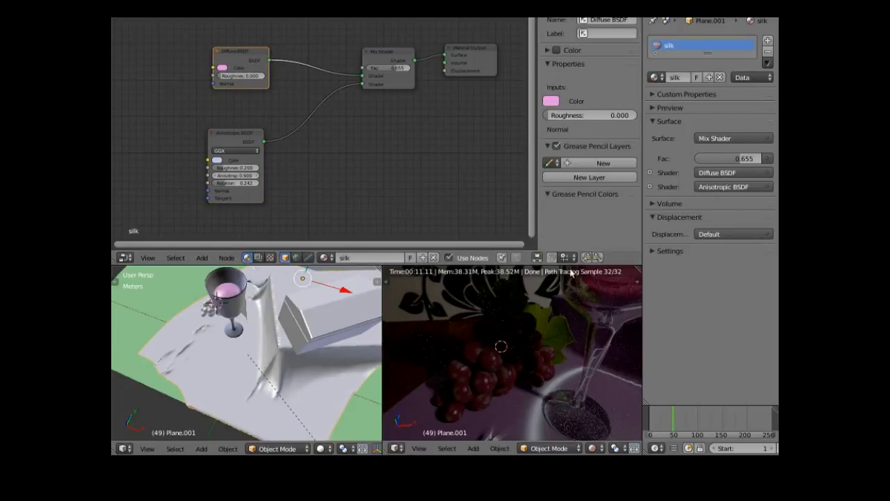
- Make the grapes the active object to display Material.005's node tree
right_click(551, 337)
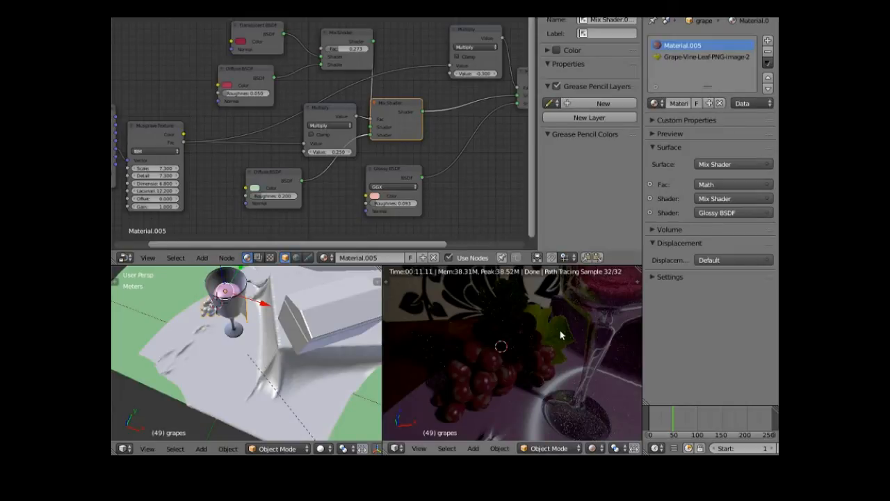
right_click(560, 331)
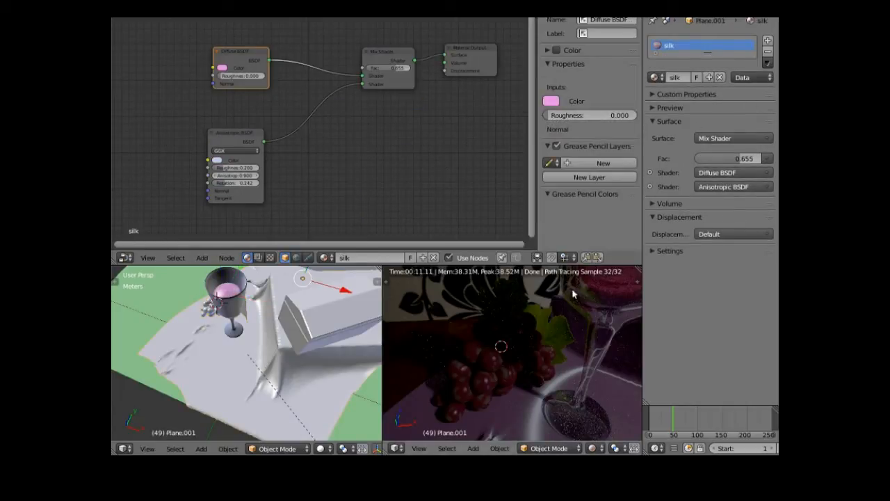
right_click(516, 335)
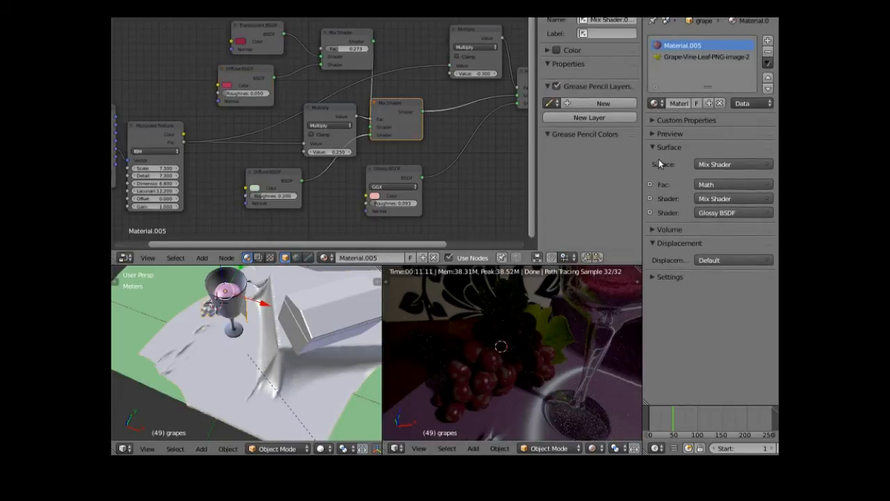
- Show the Grape-Vine-Leaf-PNG-image-2 nodes and rearrange Bump, Multiply, Mix Shader, Output and Diffuse
left_click(689, 57)
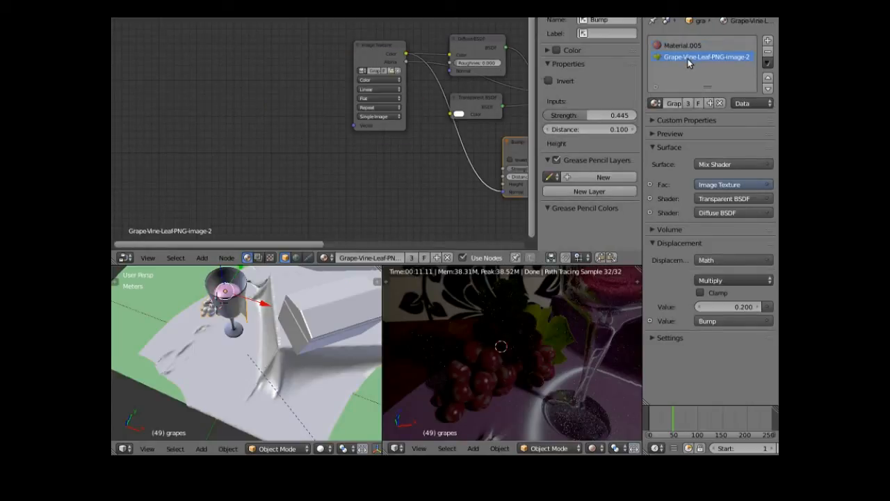
left_click_drag(311, 245, 449, 258)
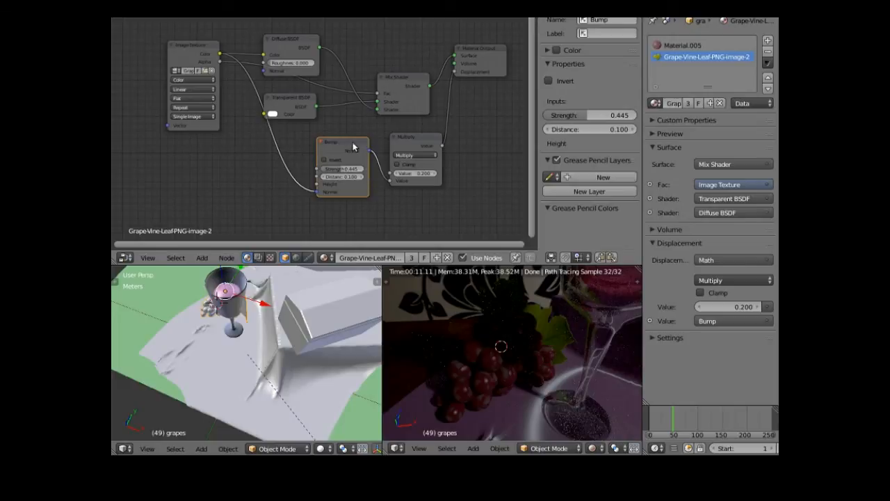
left_click_drag(353, 149, 312, 179)
left_click_drag(424, 134, 418, 157)
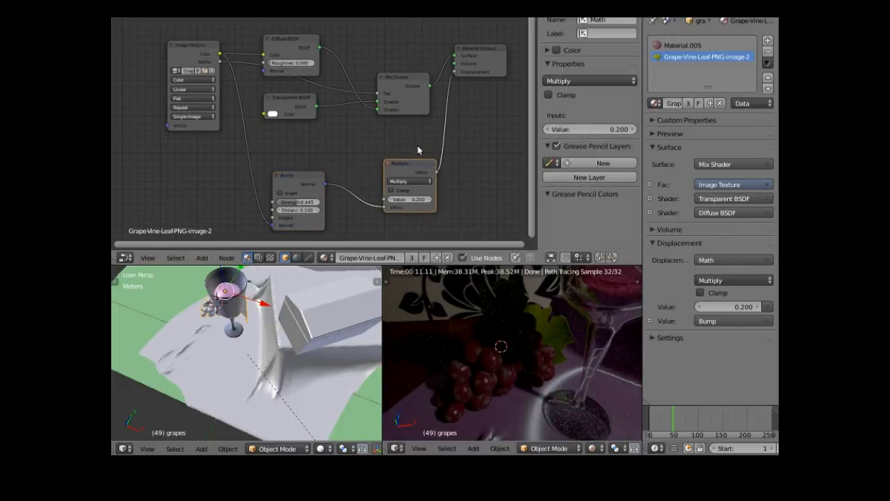
left_click_drag(304, 44, 313, 21)
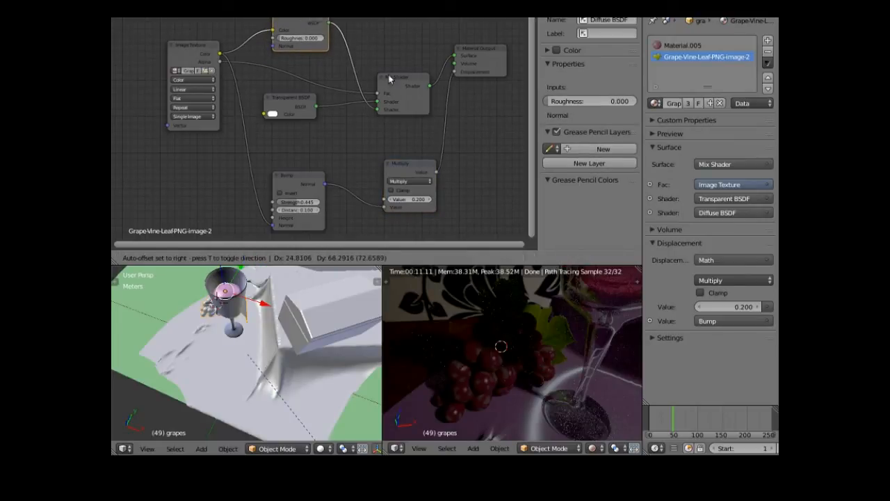
left_click_drag(397, 80, 415, 28)
left_click_drag(471, 50, 491, 41)
mouse_move(301, 21)
left_mouse_down()
mouse_move(288, 64)
mouse_move(291, 125)
mouse_move(286, 24)
left_mouse_up()
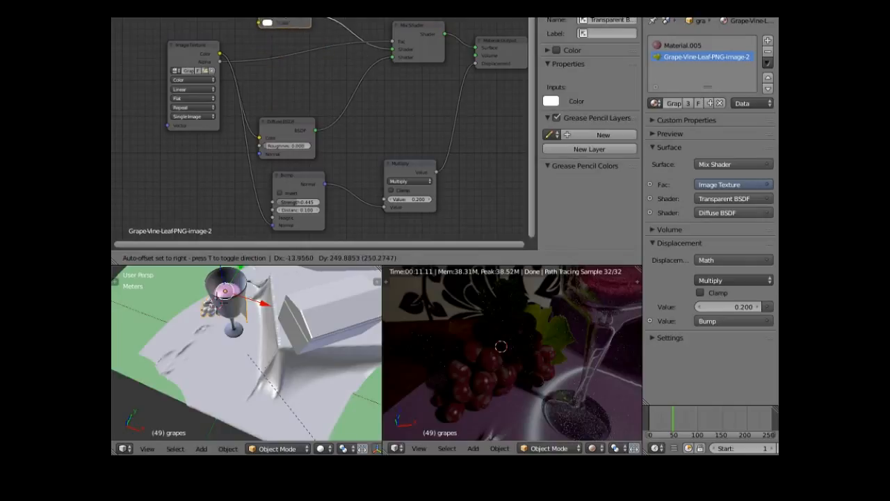
- Add a Glossy BSDF node to the vine leaf material
left_click(203, 259)
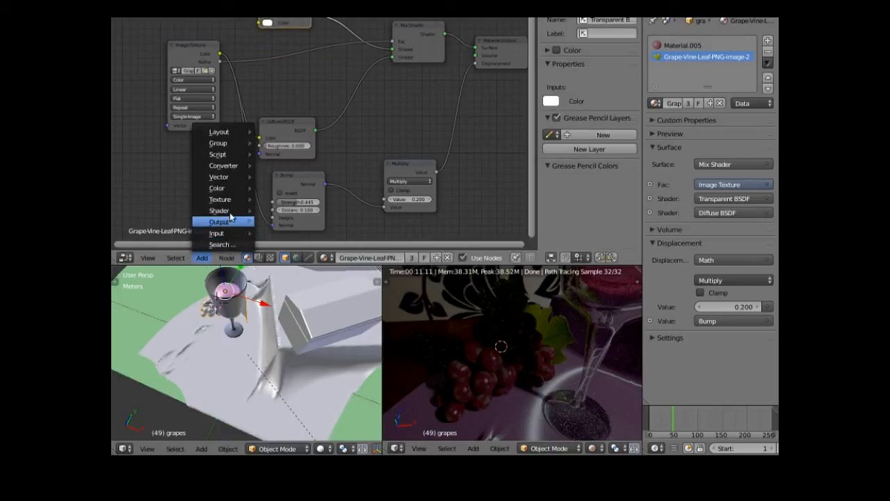
mouse_move(237, 210)
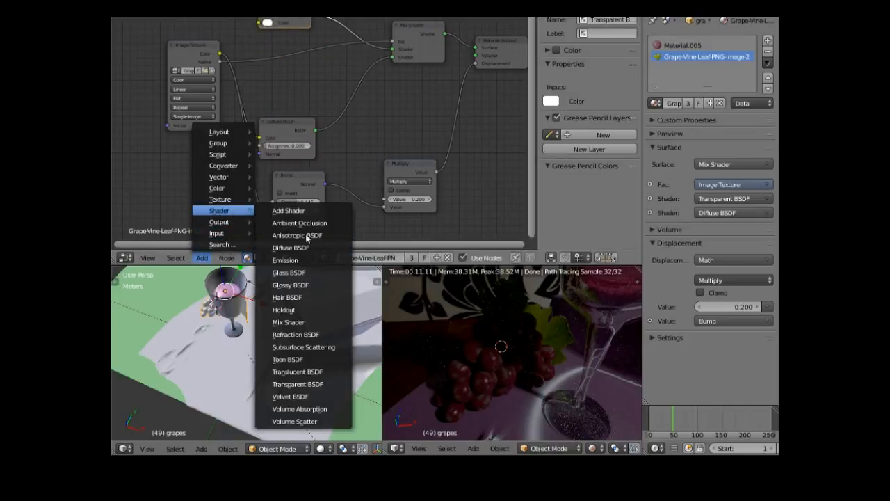
left_click(301, 285)
left_click(260, 59)
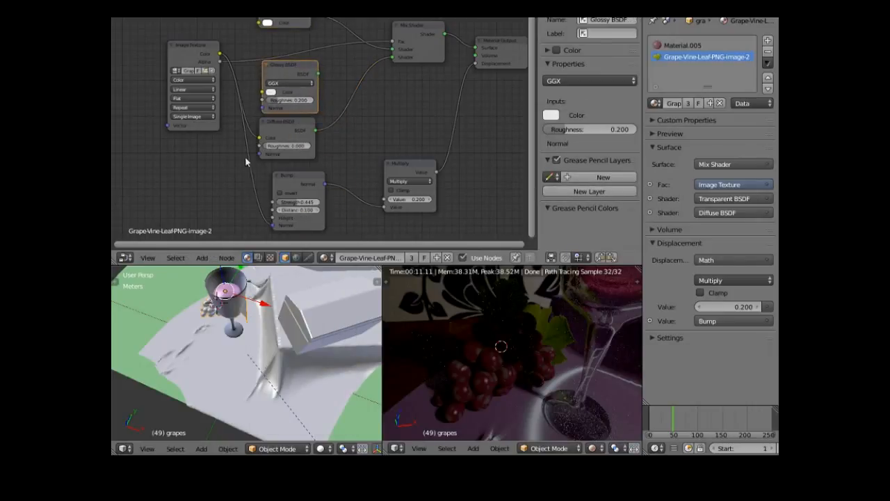
- Insert a Mix Shader into the Diffuse link and feed the Glossy BSDF into it
left_click(202, 259)
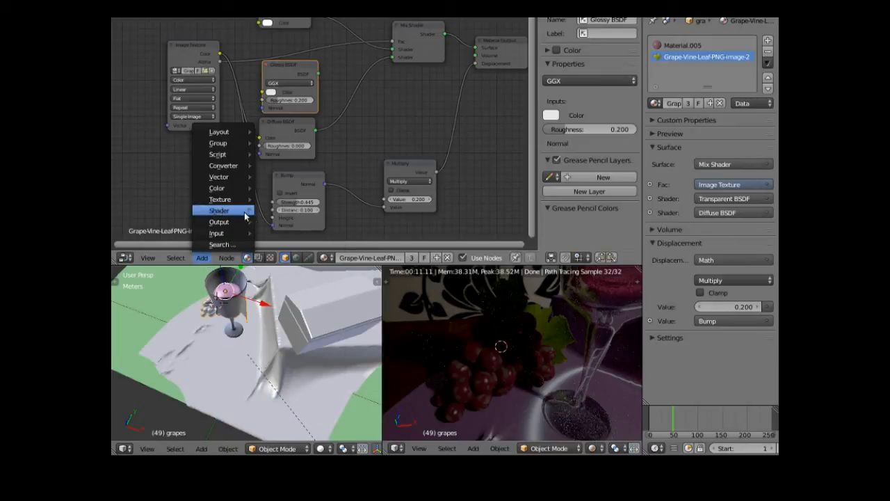
mouse_move(221, 210)
left_click(290, 323)
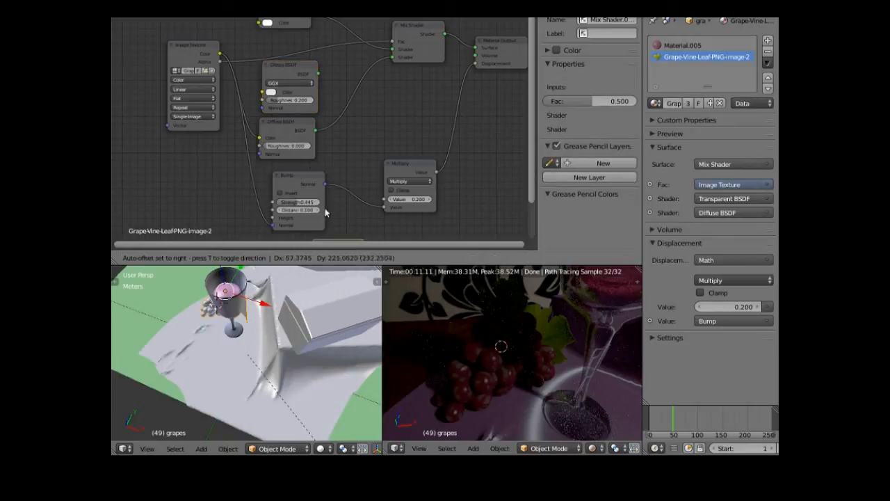
left_click(332, 70)
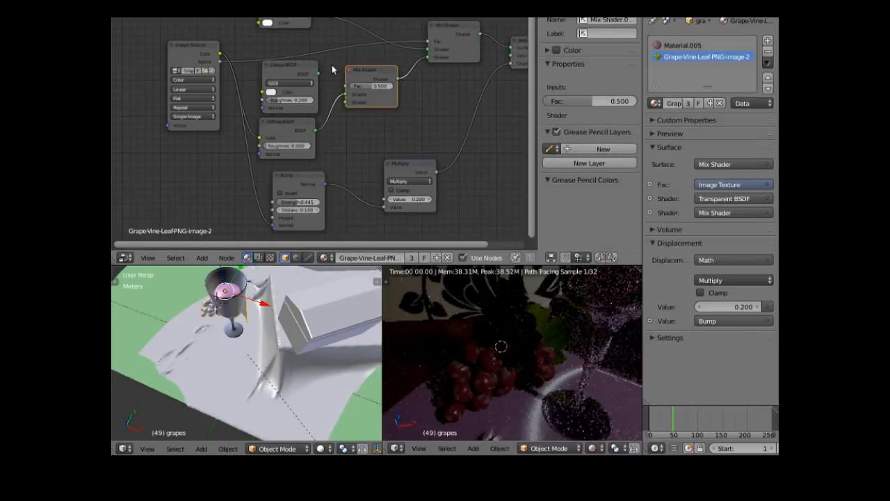
left_click_drag(319, 73, 345, 89)
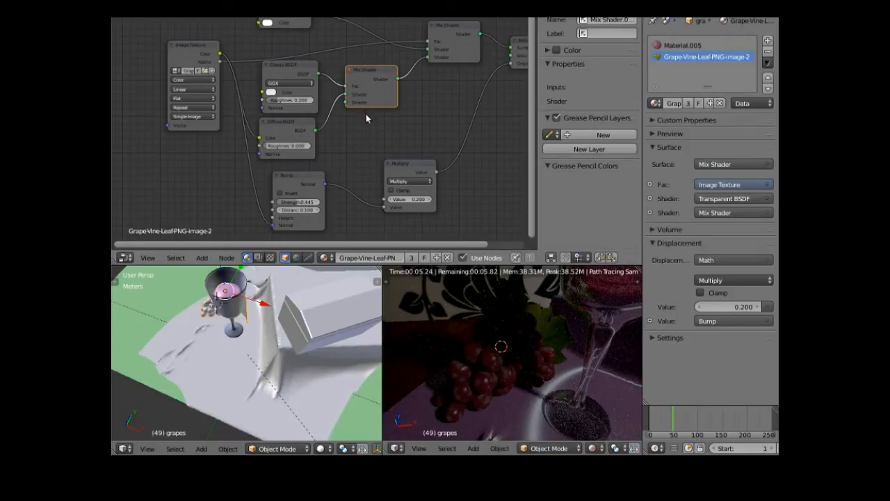
- Raise the leaf's bump Multiply to 1.200, adjust Glossy roughness, and re-plug the Mix Shader input
left_click(405, 201)
mouse_move(404, 200)
left_mouse_down()
mouse_move(445, 200)
mouse_move(402, 201)
left_mouse_up()
mouse_move(277, 98)
left_mouse_down()
mouse_move(288, 98)
mouse_move(276, 98)
left_mouse_up()
left_click_drag(348, 95, 361, 117)
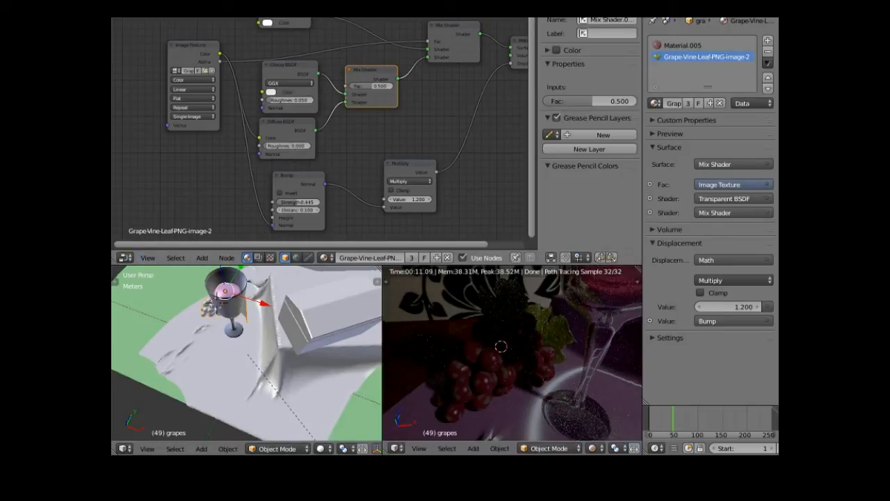
- Switch to a different screen layout and hide the render view to return to the 3D viewport
left_click(268, 14)
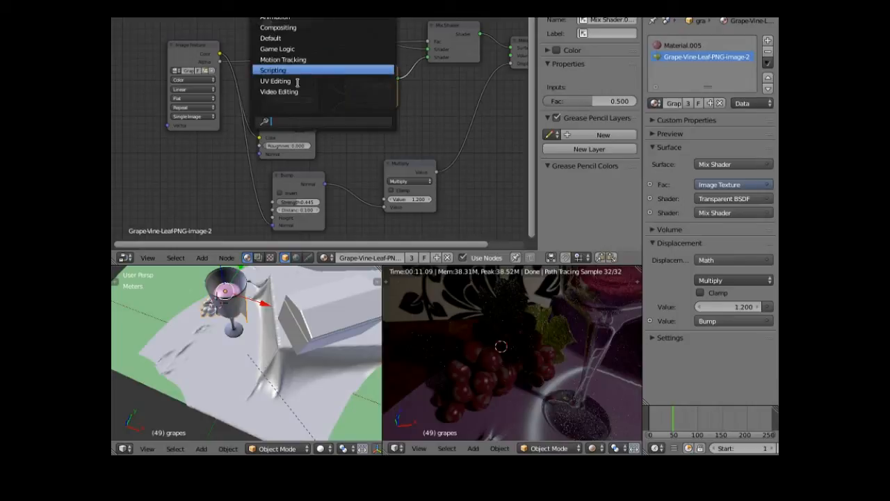
left_click(297, 38)
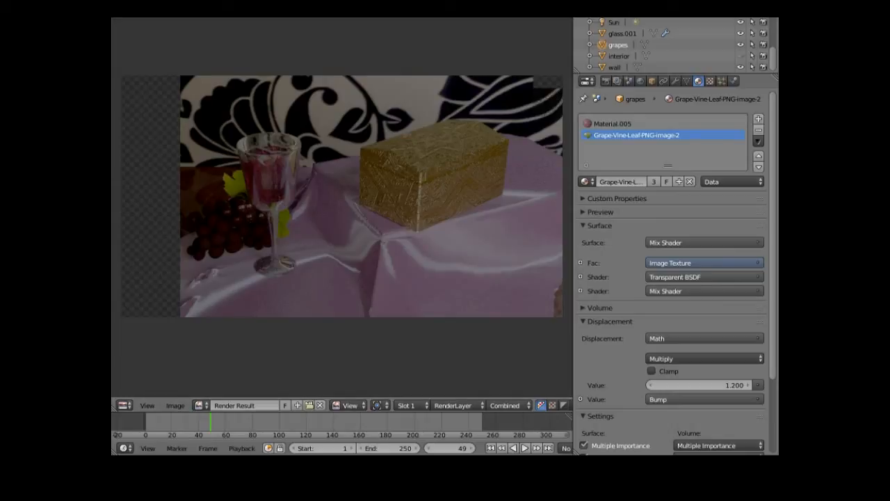
left_click(193, 10)
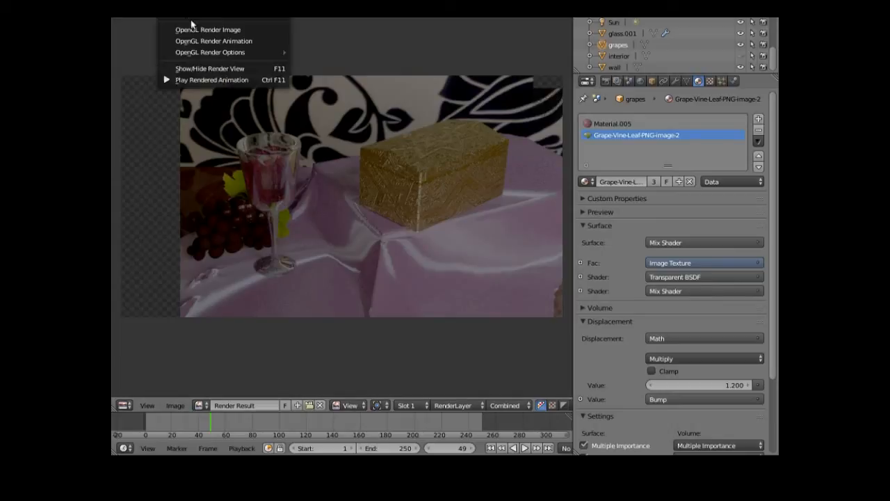
left_click(209, 68)
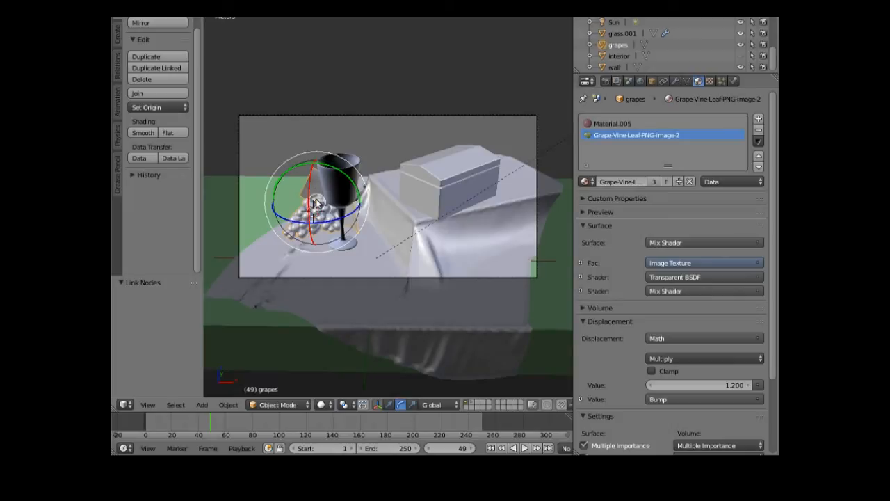
- Move the grapes and vine leaf -6.297 mm along X with the translate manipulator
left_click(389, 405)
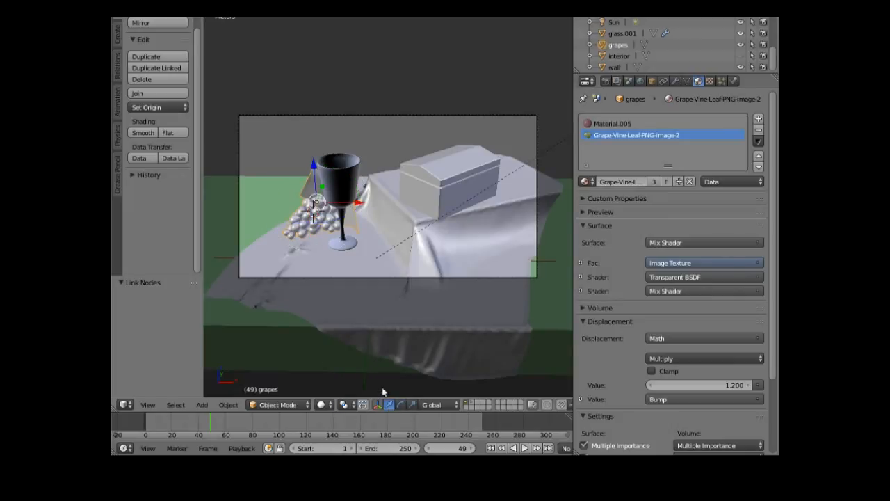
left_click_drag(322, 189, 296, 207)
left_click_drag(349, 232, 368, 170)
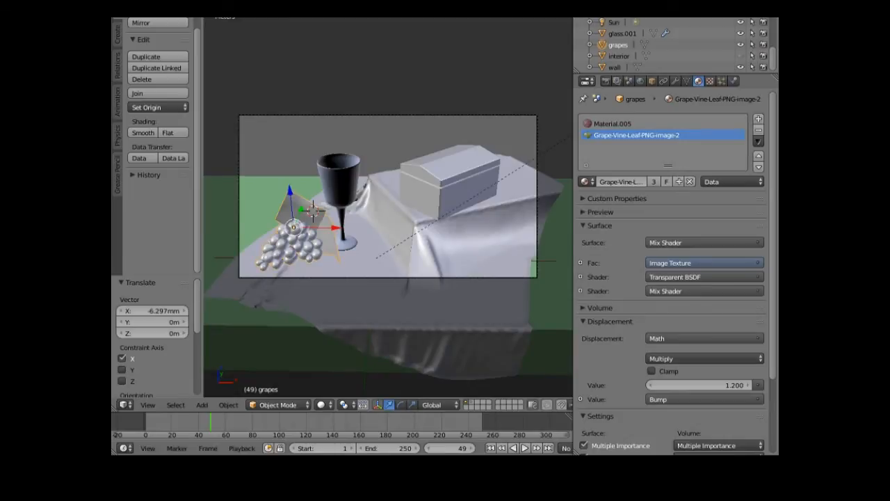
- Save the blend file and render the current frame with F12
left_click(142, 10)
left_click(179, 74)
left_click(171, 11)
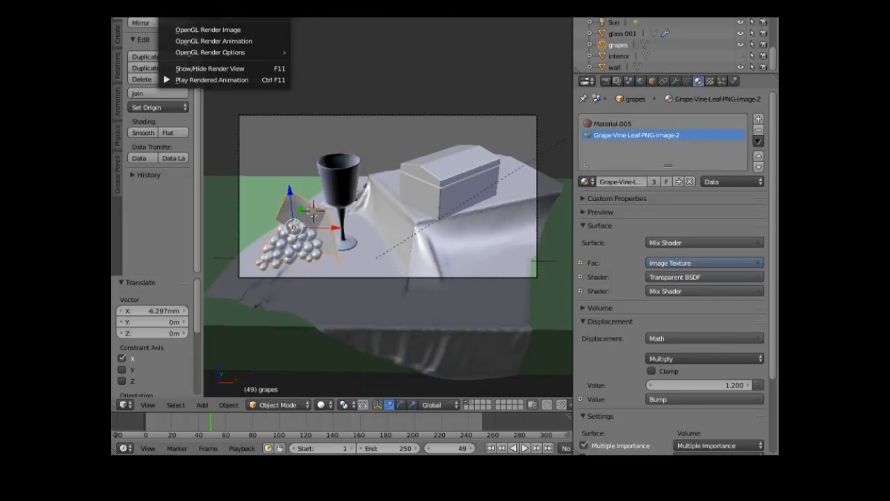
key("F12")
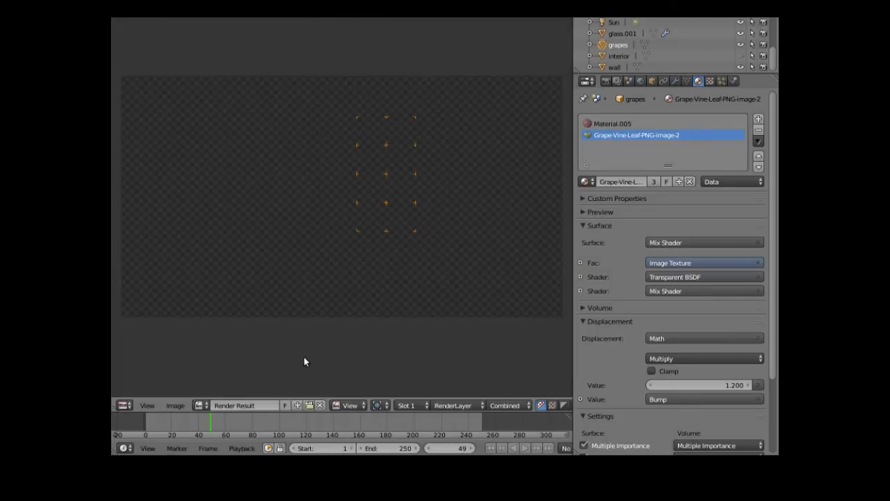